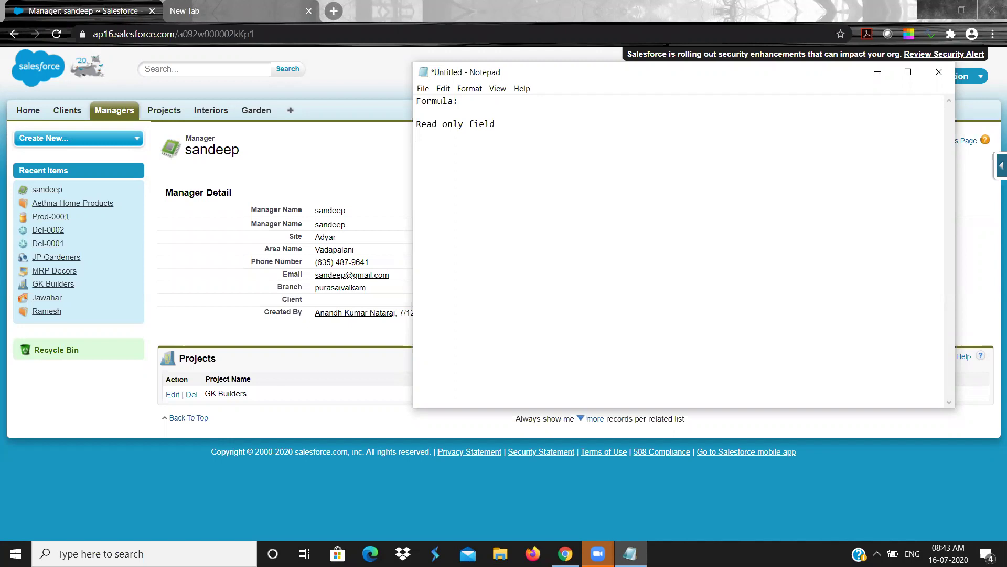
# Add the line "from the formula or expression that we give." below "Read only field" in the Notepad notes
pyautogui.write('from the formula or expression')
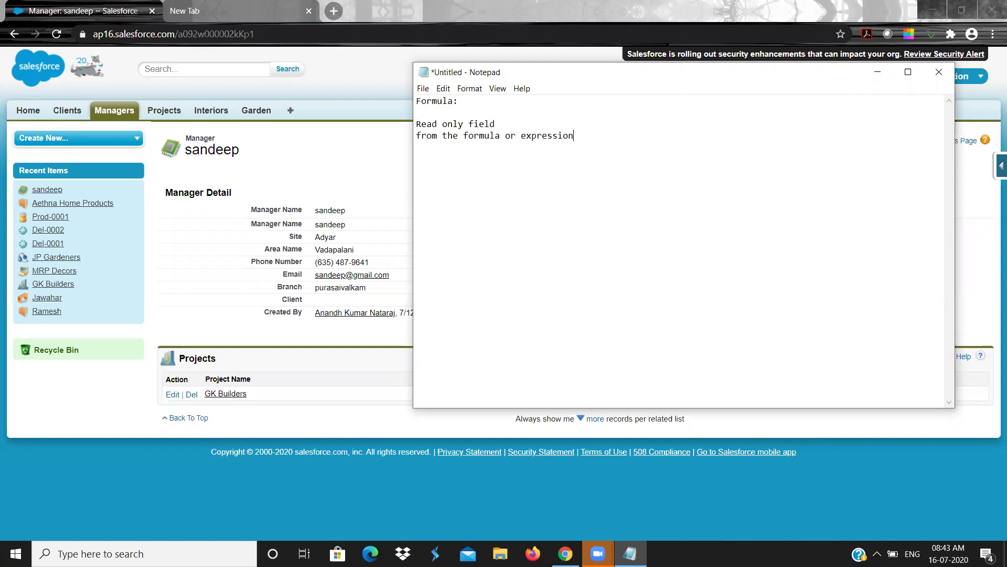
pyautogui.write(' that we give')
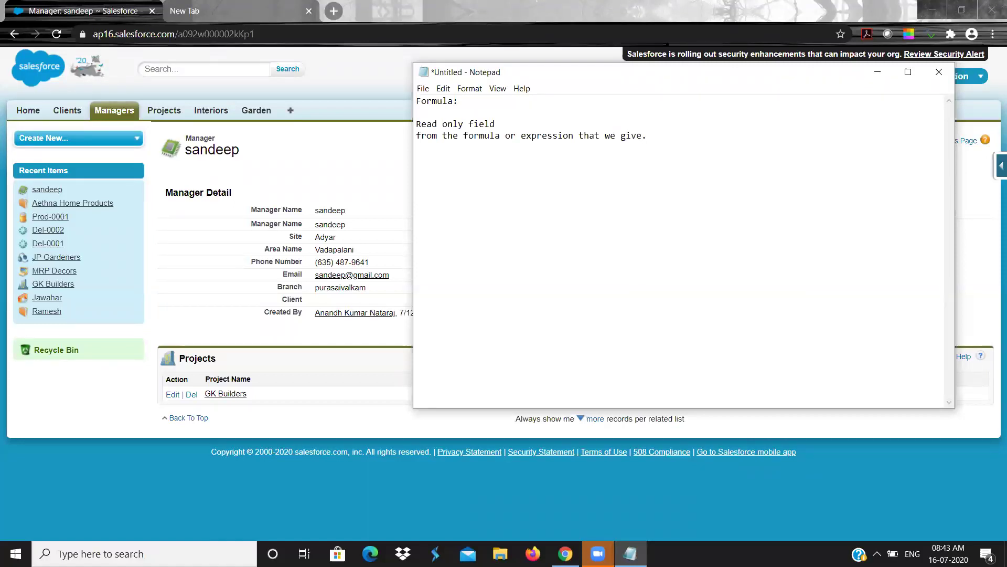
pyautogui.write('.')
pyautogui.press('Return')
# Add the note line "from the other fields in same object or in other object(in relationship- refering object should be parent)"
pyautogui.write('from the other fields in same object or in ')
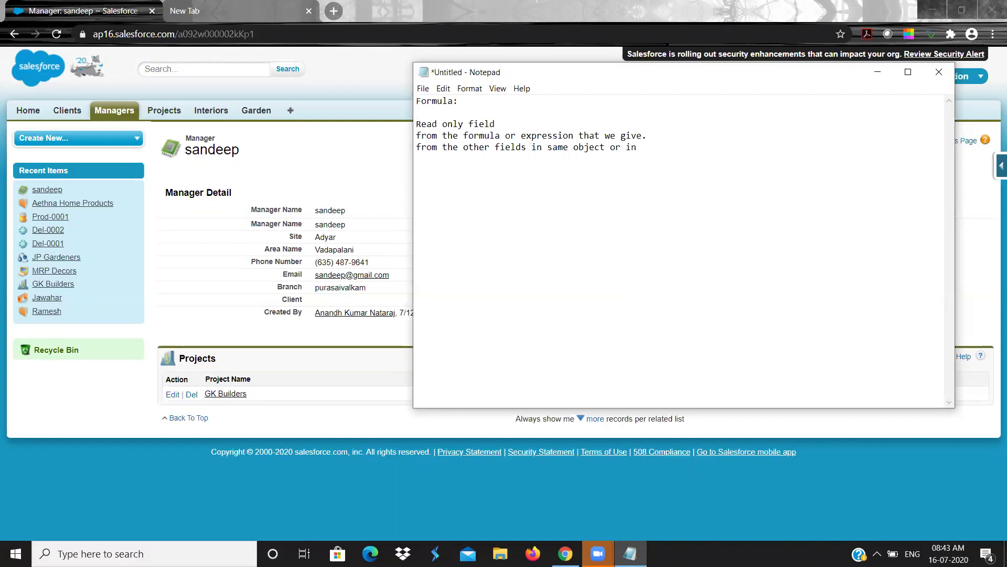
pyautogui.write('other obj')
pyautogui.write('ect')
pyautogui.write('()')
pyautogui.write('in rela')
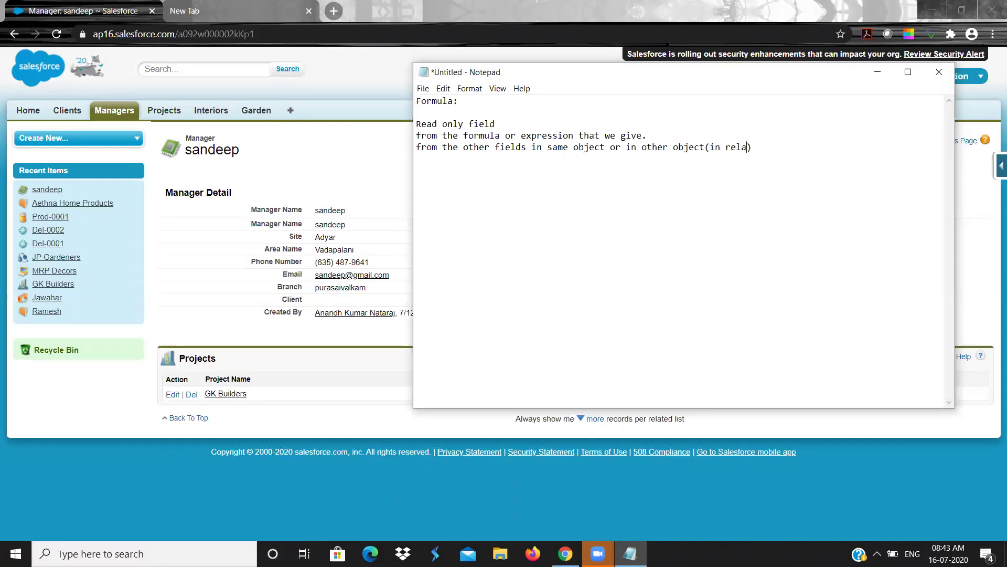
pyautogui.write('tionship')
pyautogui.press('End')
pyautogui.write('relationship- refering object ')
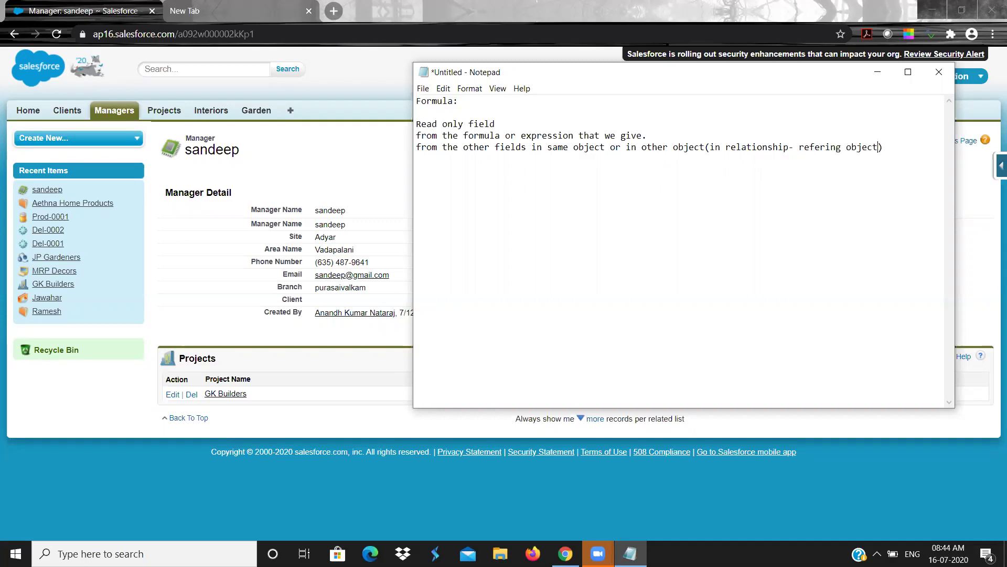
pyautogui.write('should be parent')
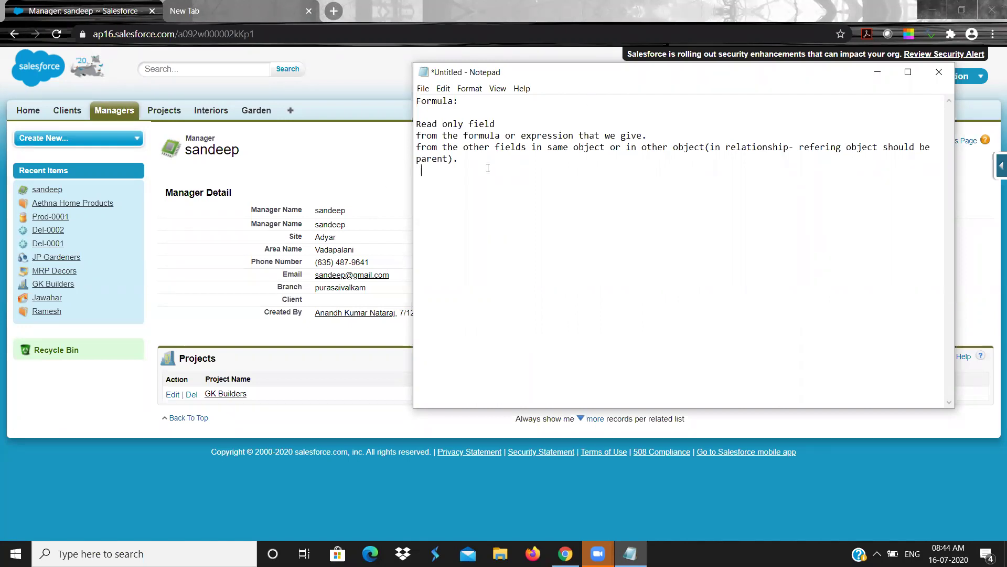
# Add the note line "whenever the source changes the value also will change." and highlight the notes upward from its end
pyautogui.press('Return')
pyautogui.write('whenever the source changes the val')
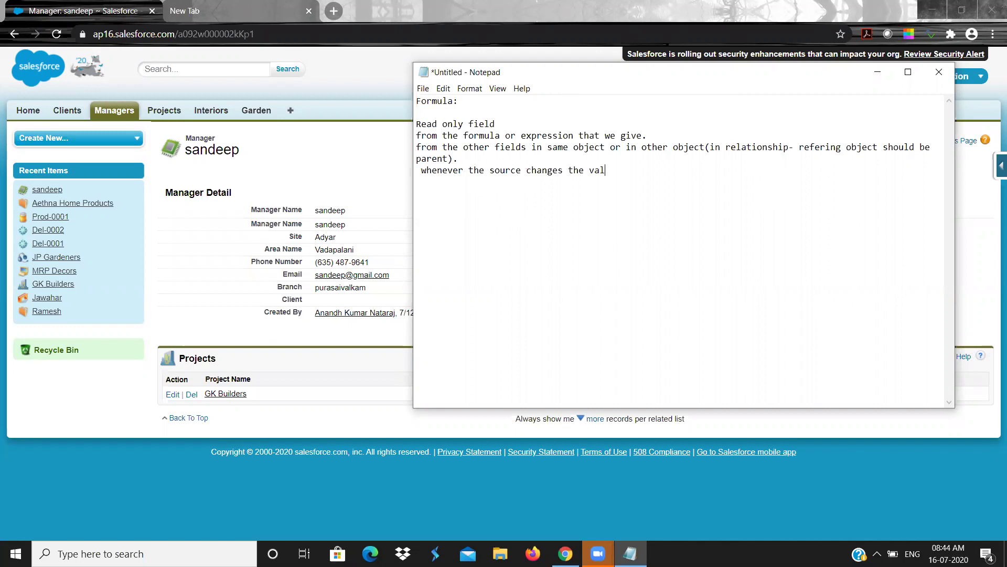
pyautogui.write('ue also will change')
pyautogui.hotkey('shift', 'Up')
pyautogui.hotkey('shift', 'Up')
pyautogui.hotkey('shift', 'Up')
pyautogui.hotkey('shift', 'Up')
pyautogui.hotkey('shift', 'Up')
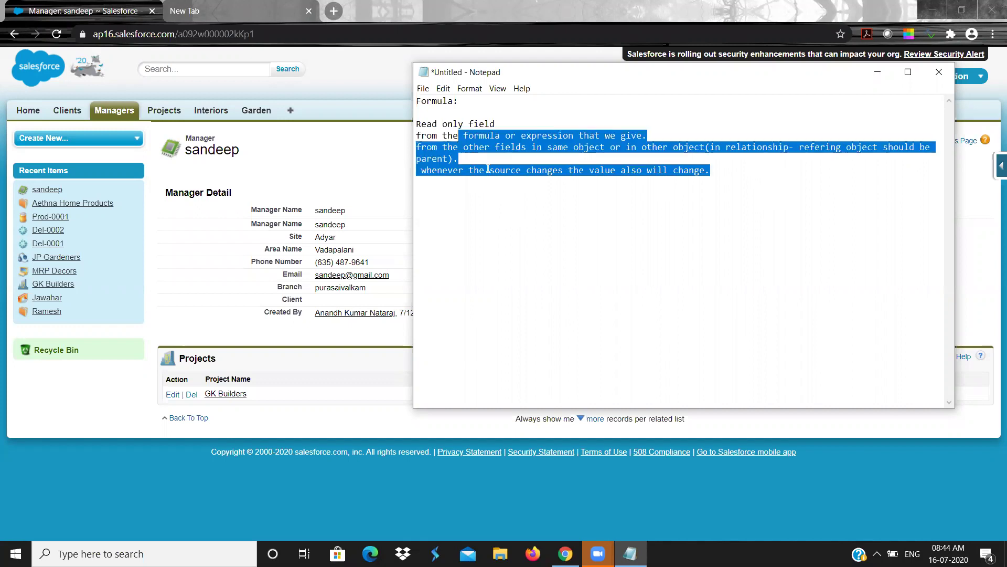
# Switch to Salesforce in the browser and open the Manager object's list of custom fields and relationships
pyautogui.click(366, 187)
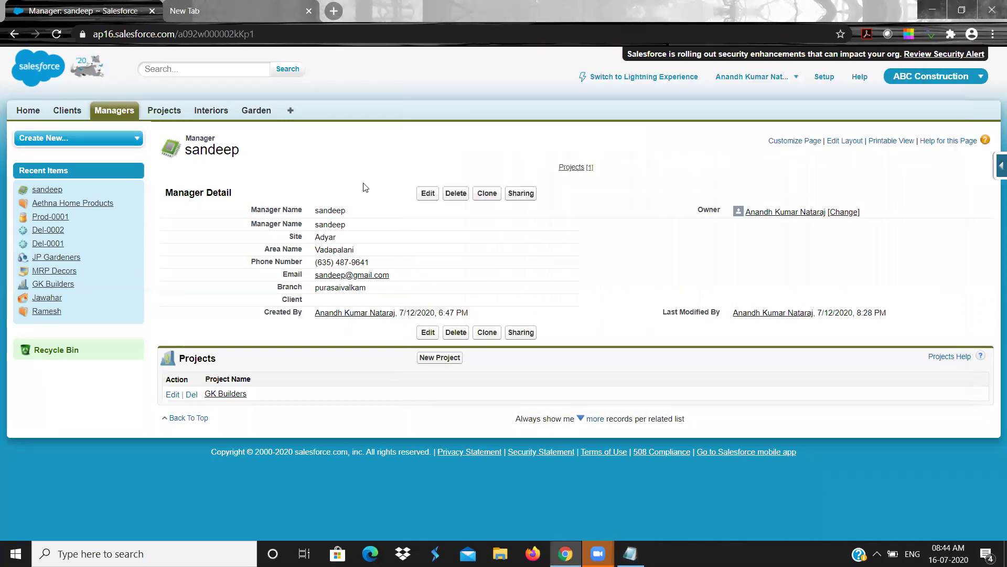
pyautogui.click(995, 167)
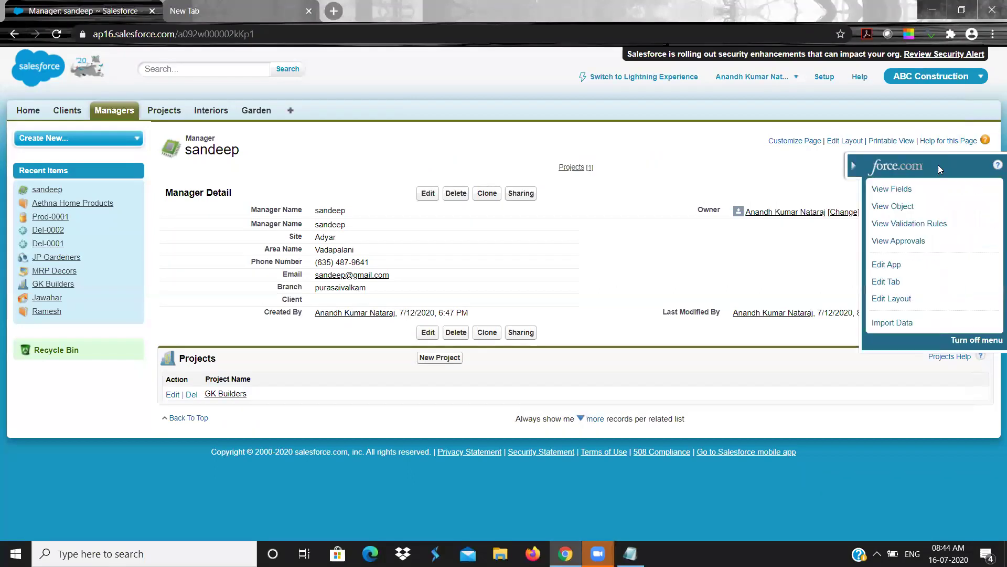
pyautogui.click(891, 189)
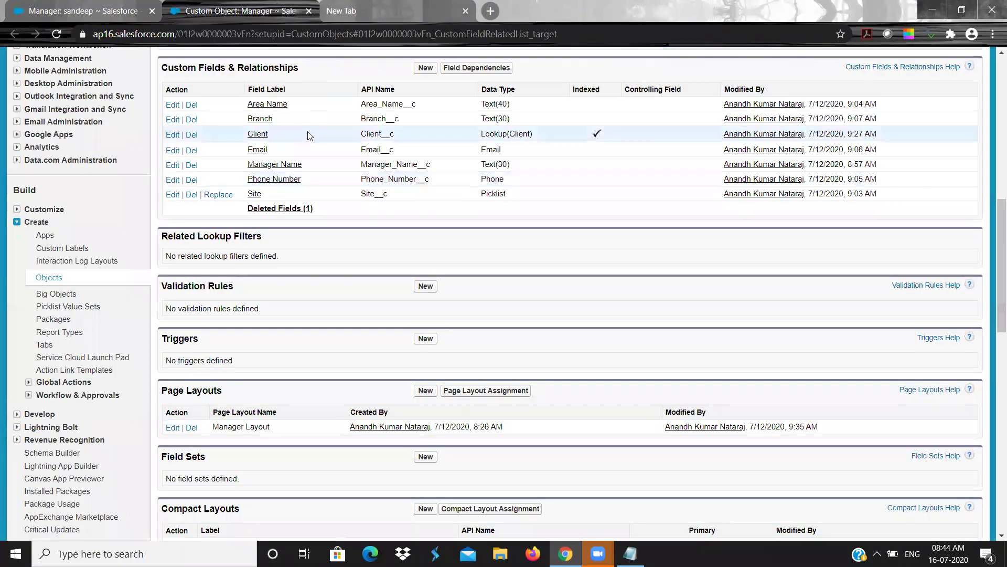
pyautogui.scroll(1, 319, 110)
pyautogui.scroll(2, 319, 111)
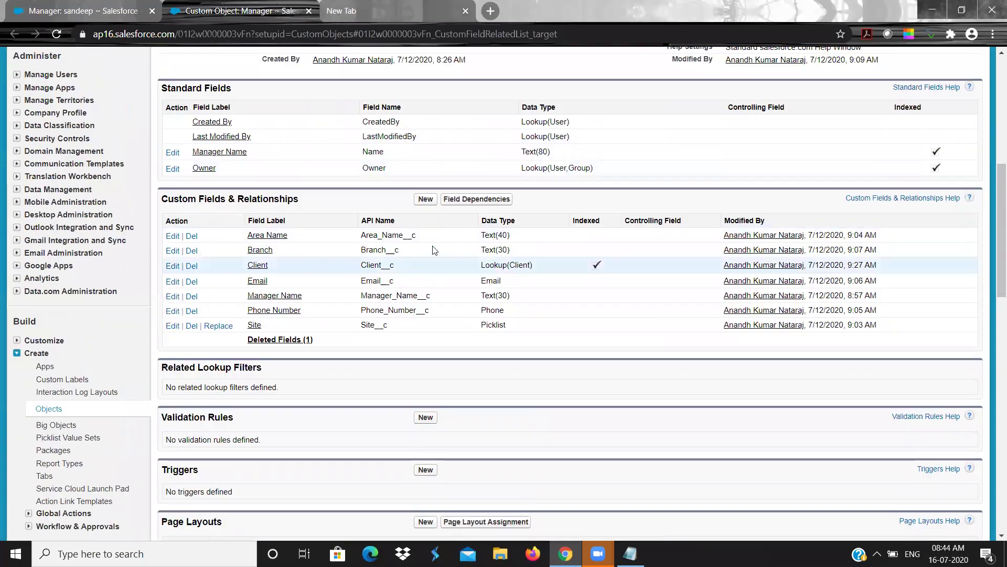
# Start a new custom field on the Manager object with the Formula data type
pyautogui.click(432, 204)
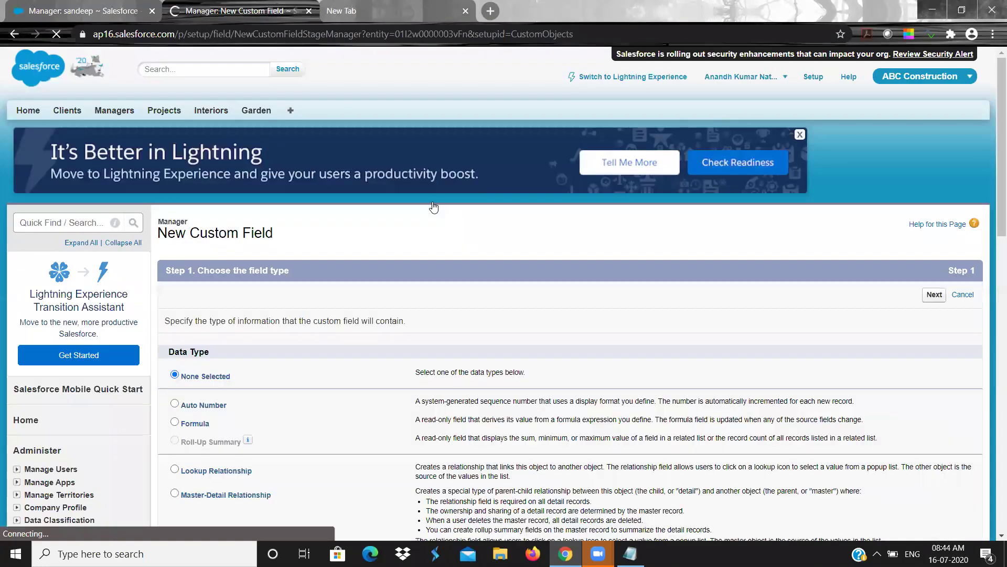
pyautogui.click(175, 423)
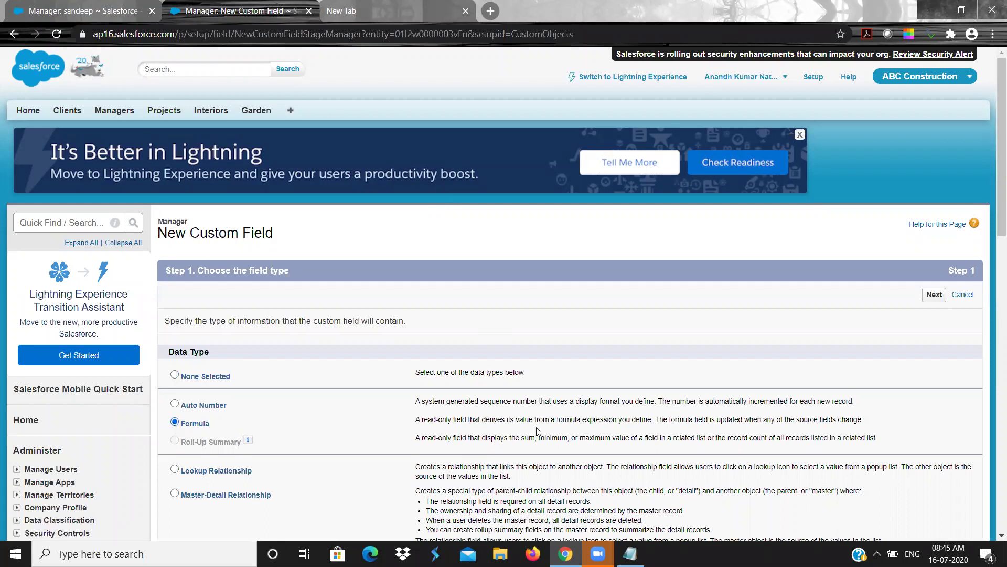
pyautogui.click(931, 297)
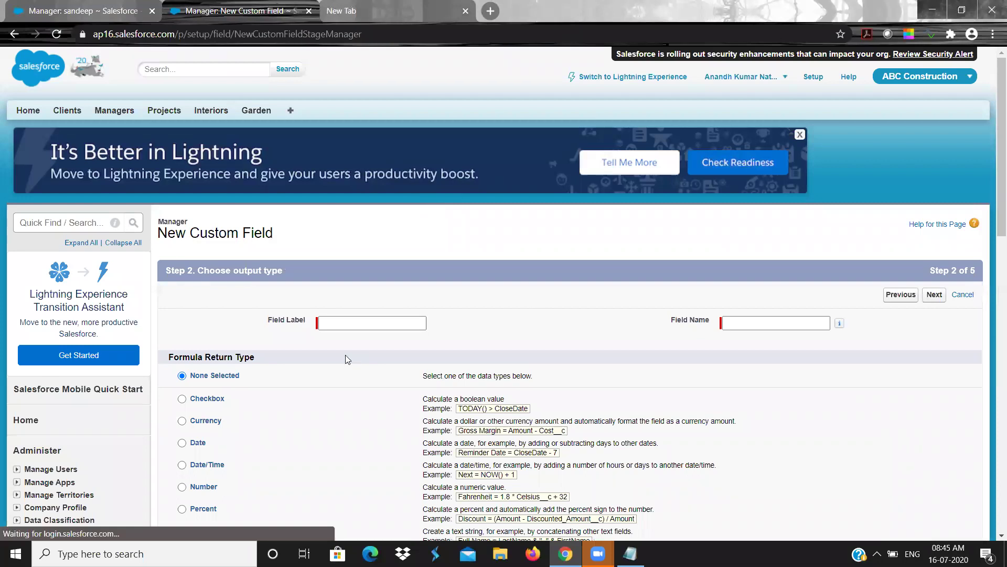
# Label the formula field "Manager Id", choose Text as its return type, and continue to the formula entry page
pyautogui.click(349, 325)
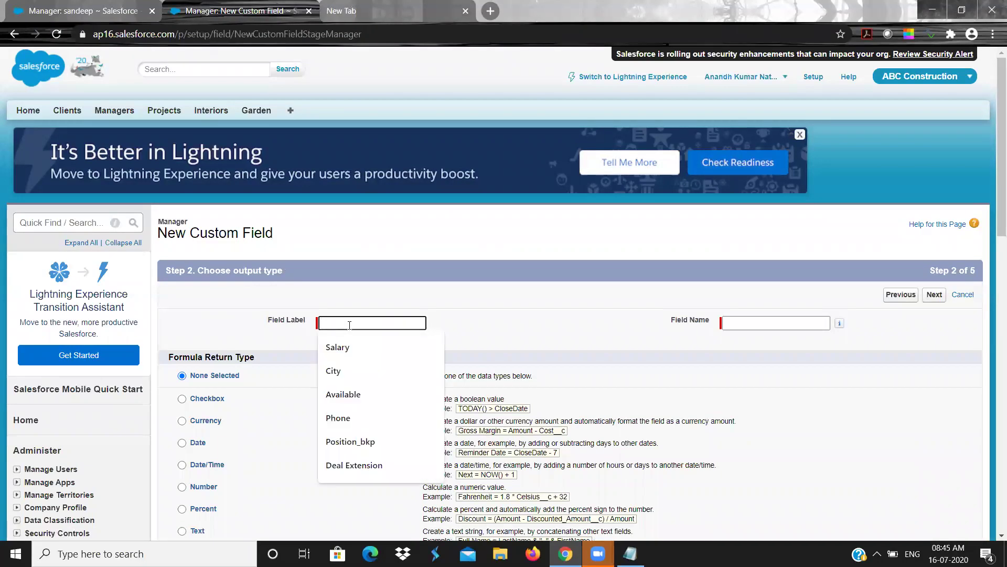
pyautogui.write('Manager Id')
pyautogui.press('Tab')
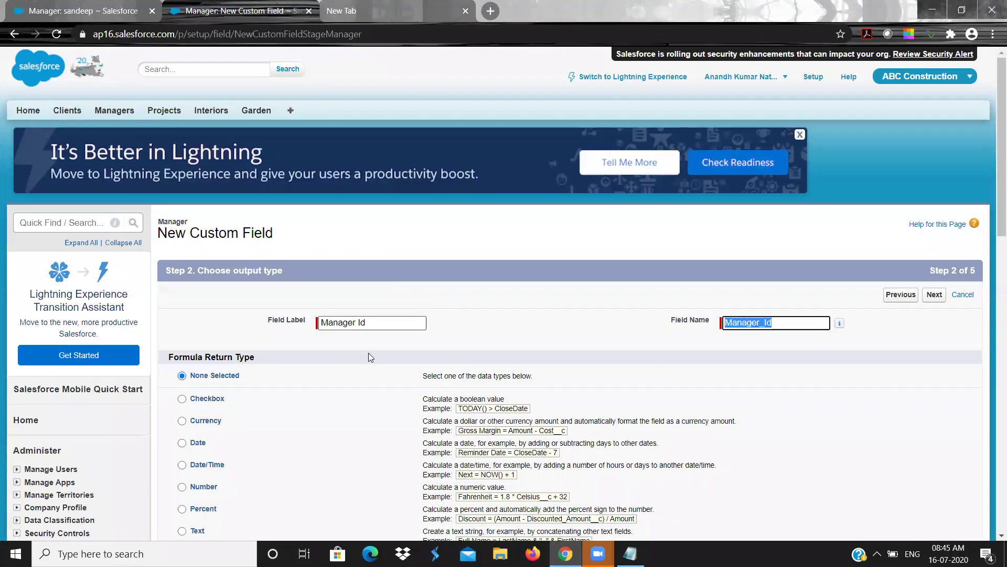
pyautogui.click(707, 329)
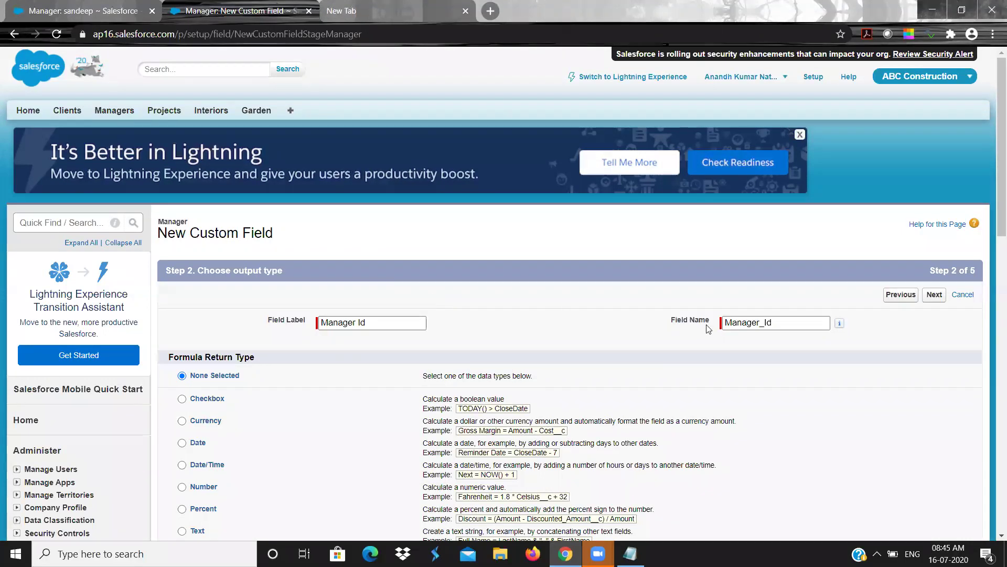
pyautogui.scroll(-2, 708, 329)
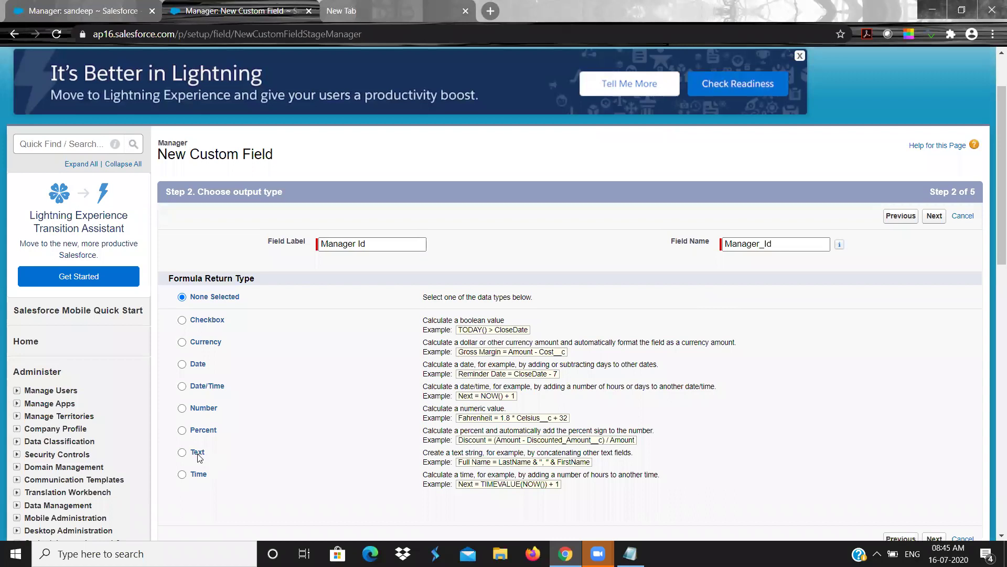
pyautogui.click(198, 455)
pyautogui.click(932, 219)
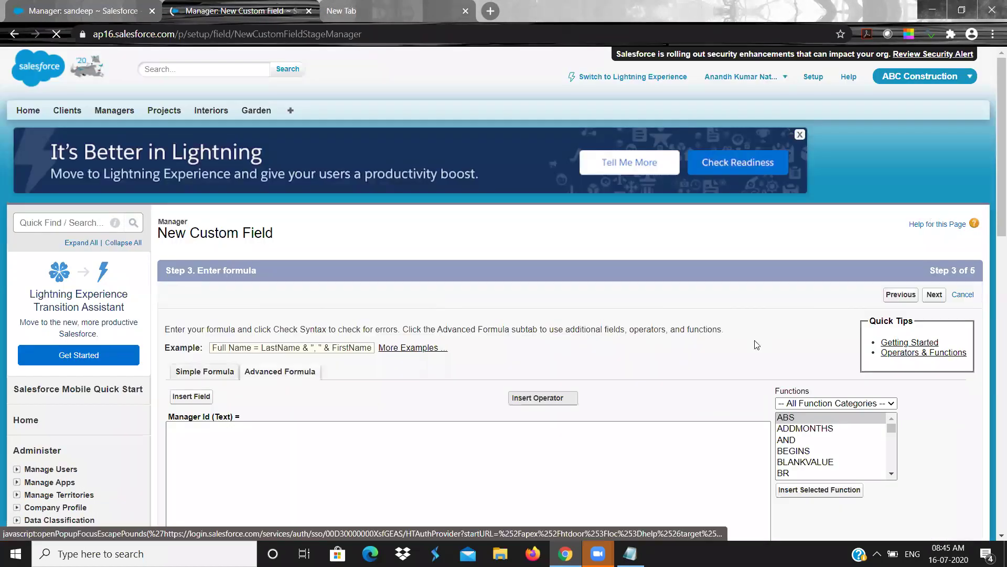
# Examine the available formula operators and the descriptions of functions such as AND, ADDMONTHS, BEGINS, BLANKVALUE and CEILING
pyautogui.scroll(-1, 730, 349)
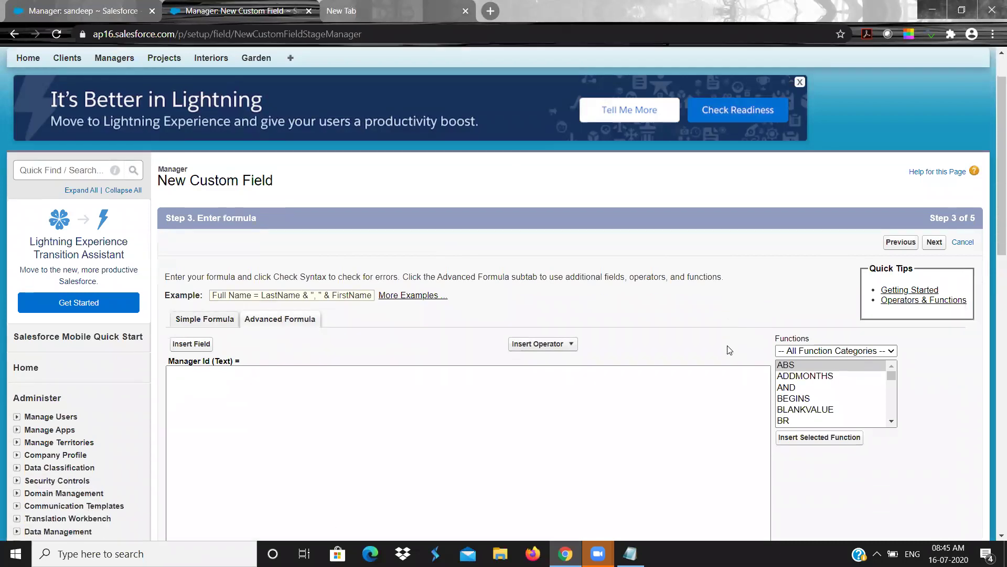
pyautogui.scroll(-2, 729, 350)
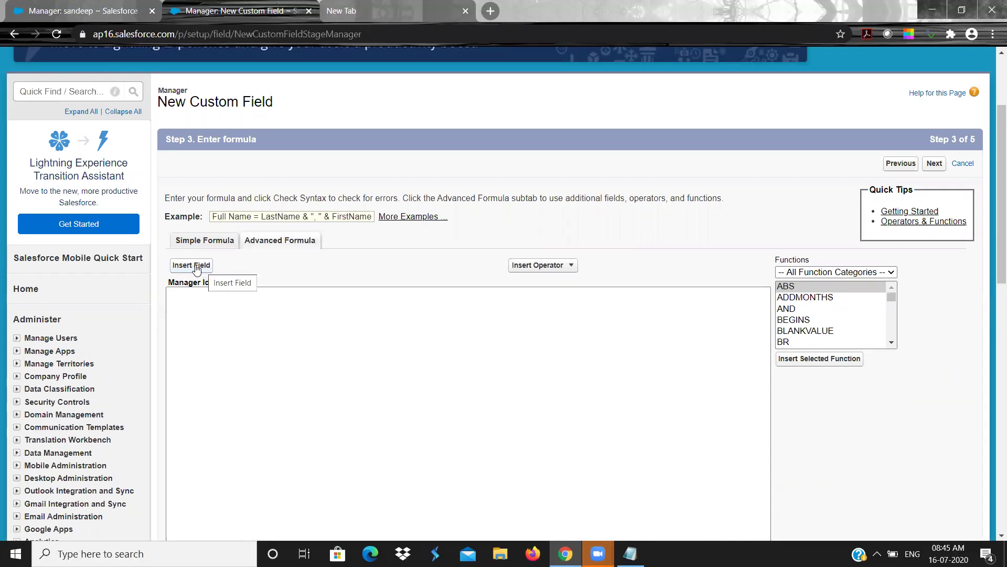
pyautogui.click(548, 266)
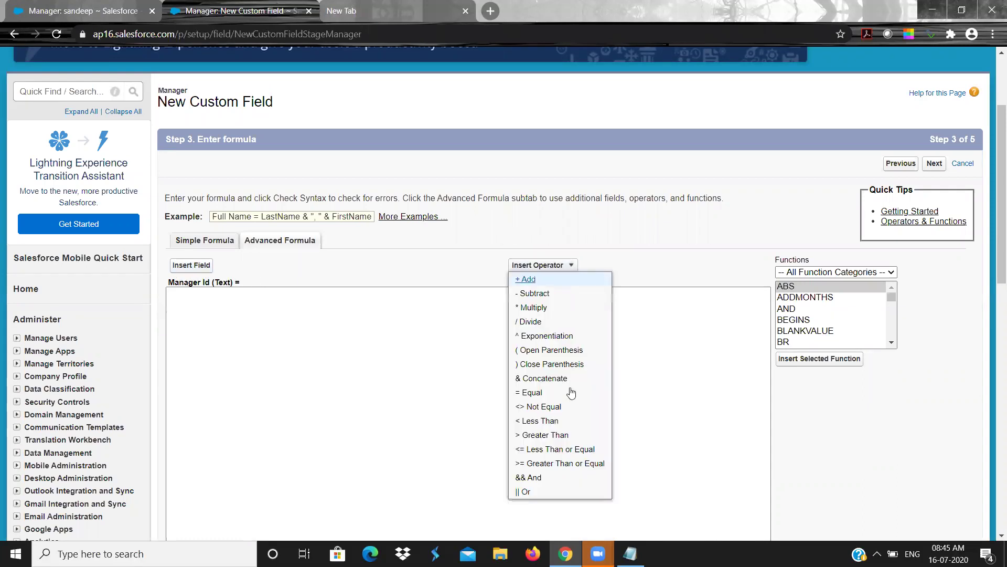
pyautogui.click(866, 310)
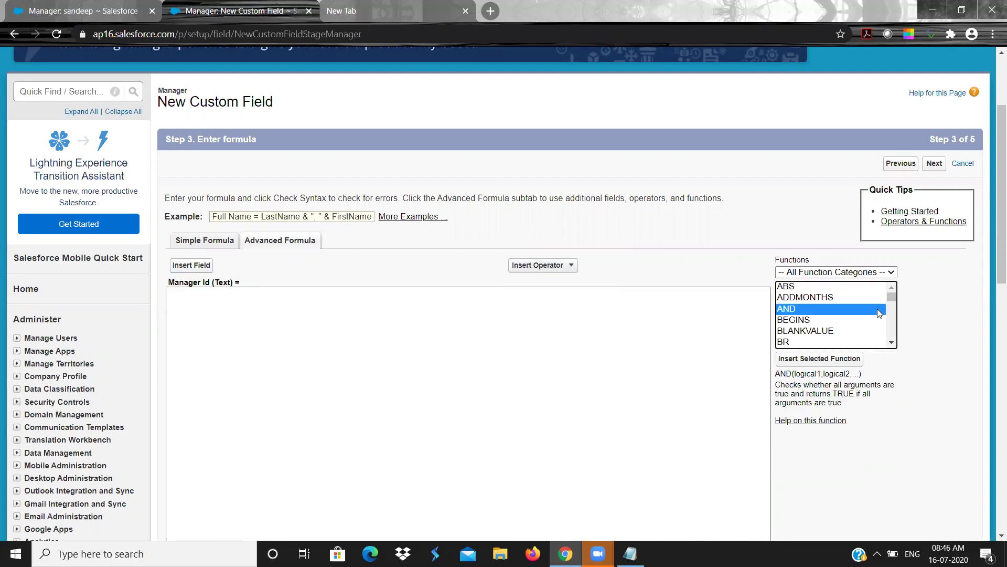
pyautogui.click(849, 301)
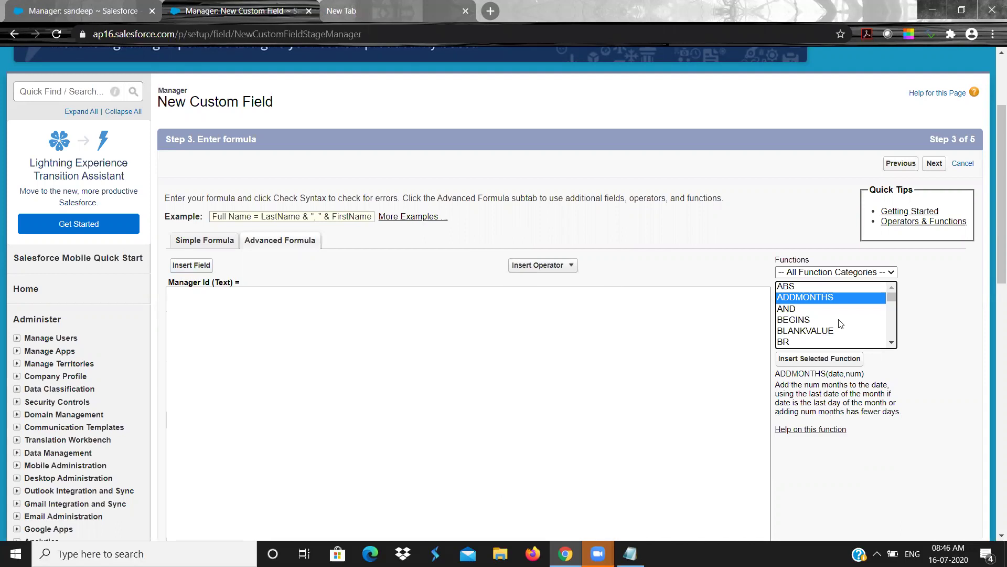
pyautogui.click(838, 319)
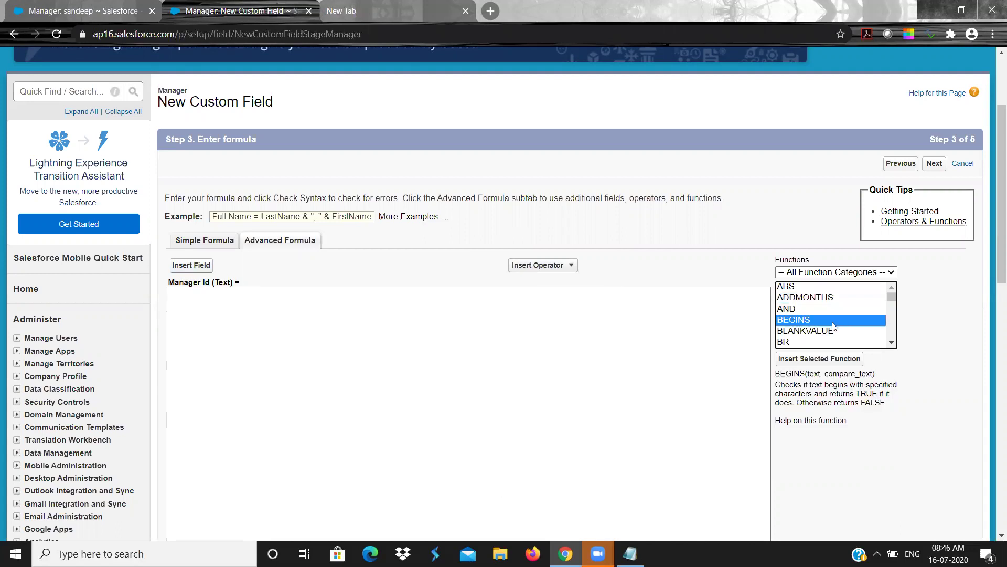
pyautogui.click(833, 329)
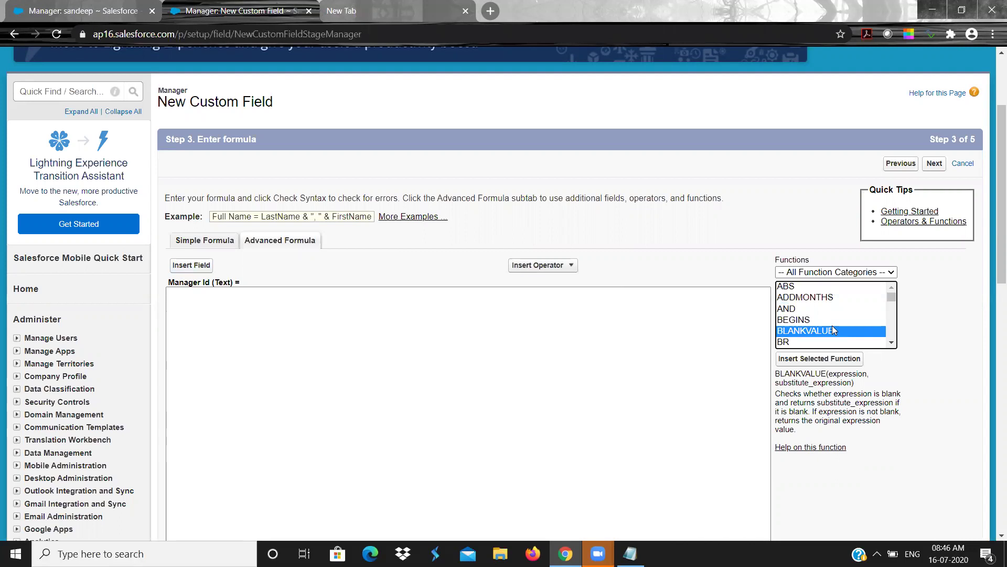
pyautogui.press('Down')
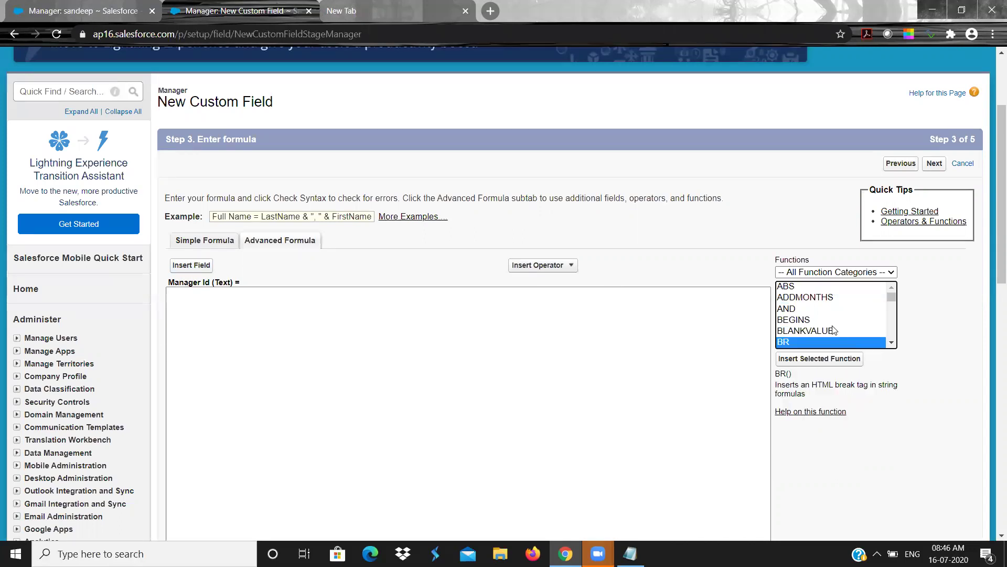
pyautogui.press('Down')
pyautogui.press('Down')
pyautogui.press('Down')
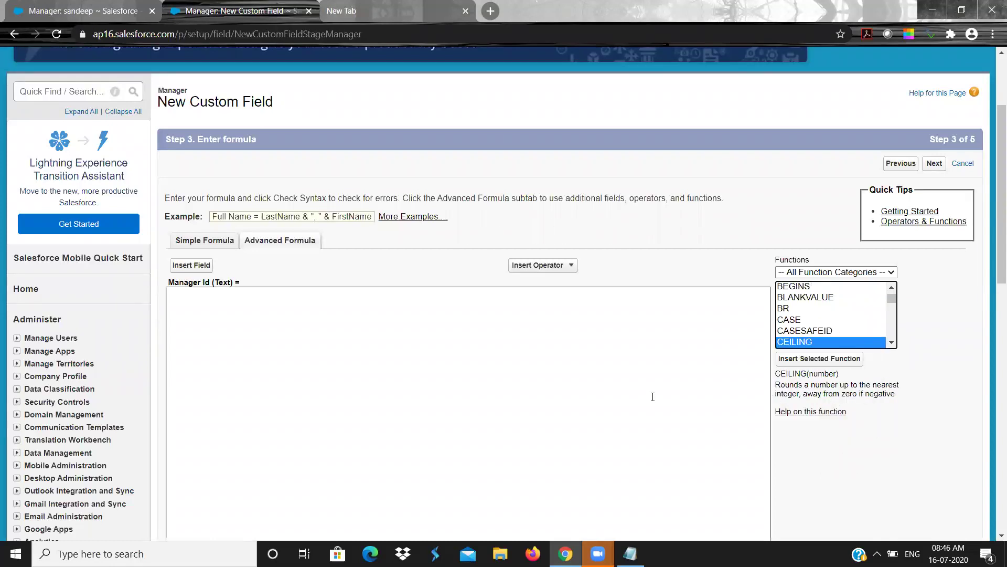
# Insert the LEFT function into the empty Manager Id formula
pyautogui.click(653, 397)
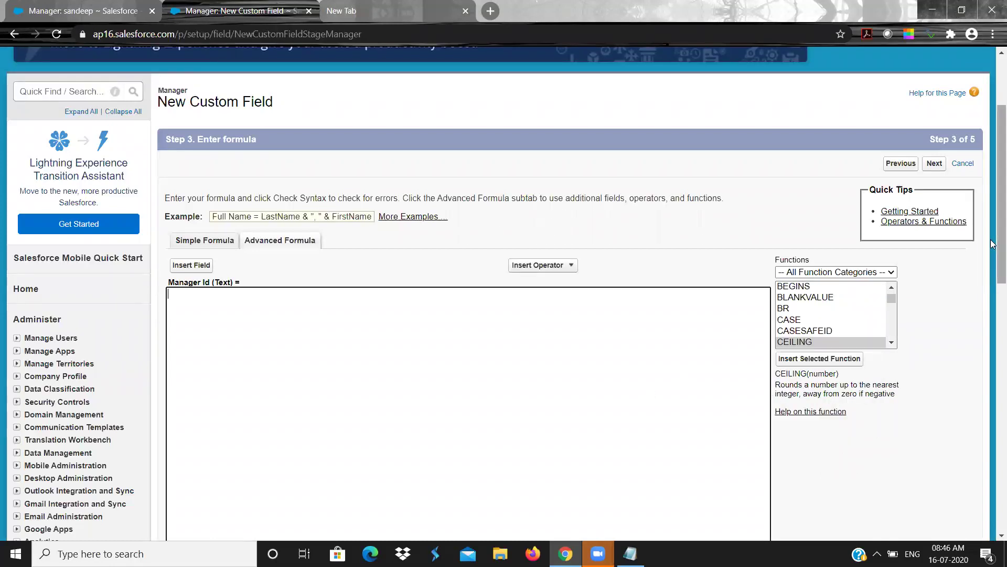
pyautogui.moveTo(993, 341); pyautogui.dragTo(993, 285)
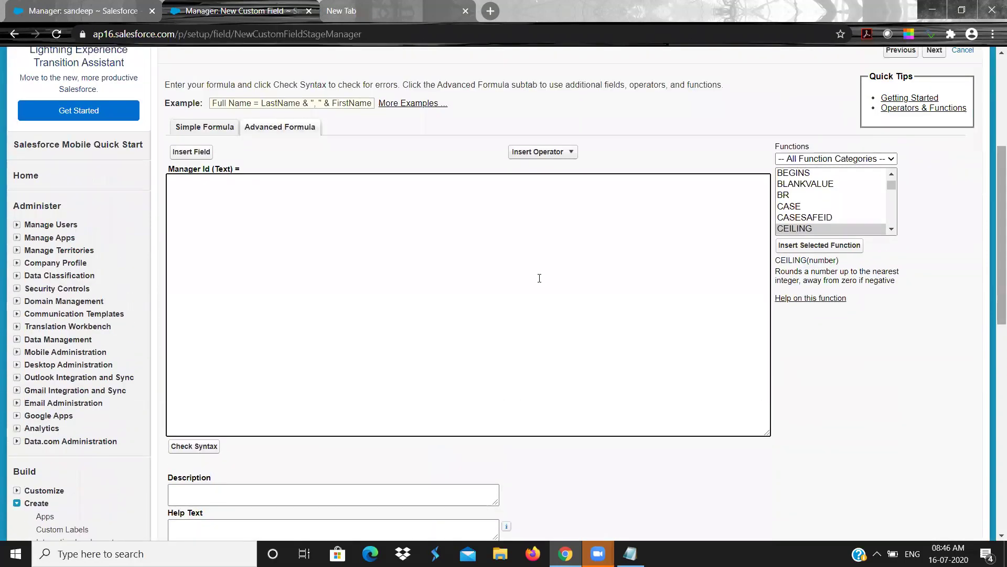
pyautogui.click(829, 198)
pyautogui.press('l')
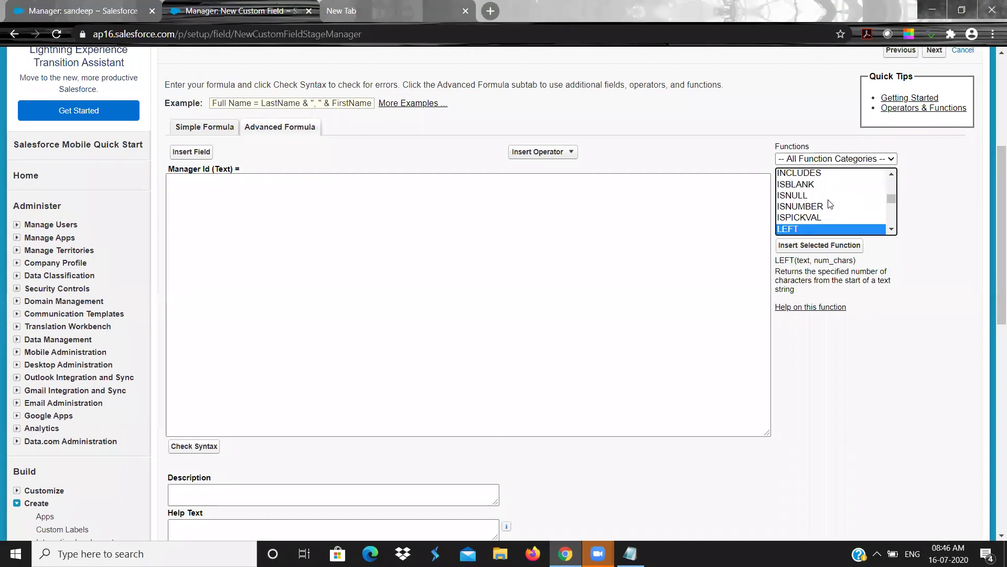
pyautogui.click(825, 246)
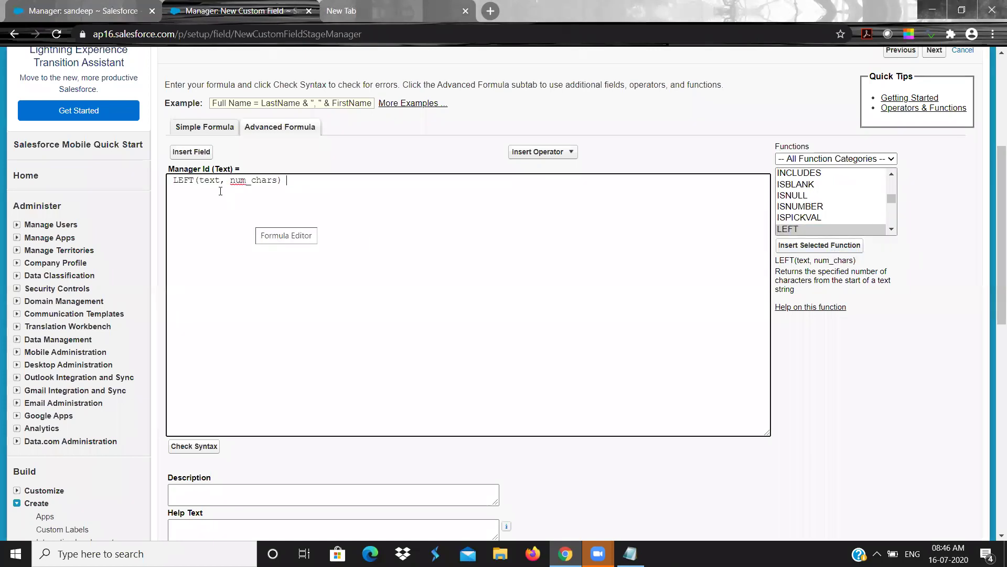
# Return to the open manager record and highlight the first three letters of the Manager Name value
pyautogui.click(96, 7)
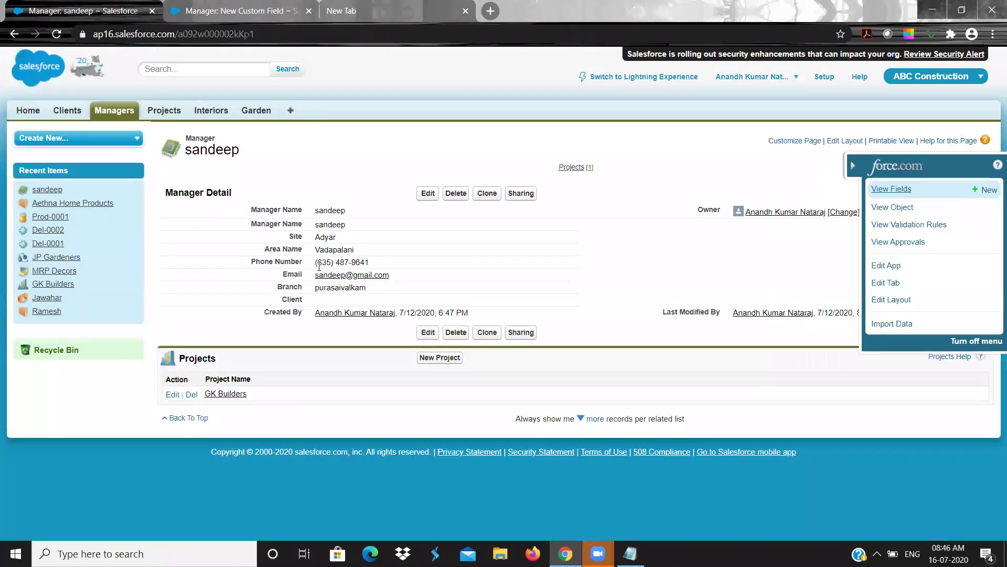
pyautogui.doubleClick(317, 224)
pyautogui.moveTo(318, 224); pyautogui.dragTo(329, 224)
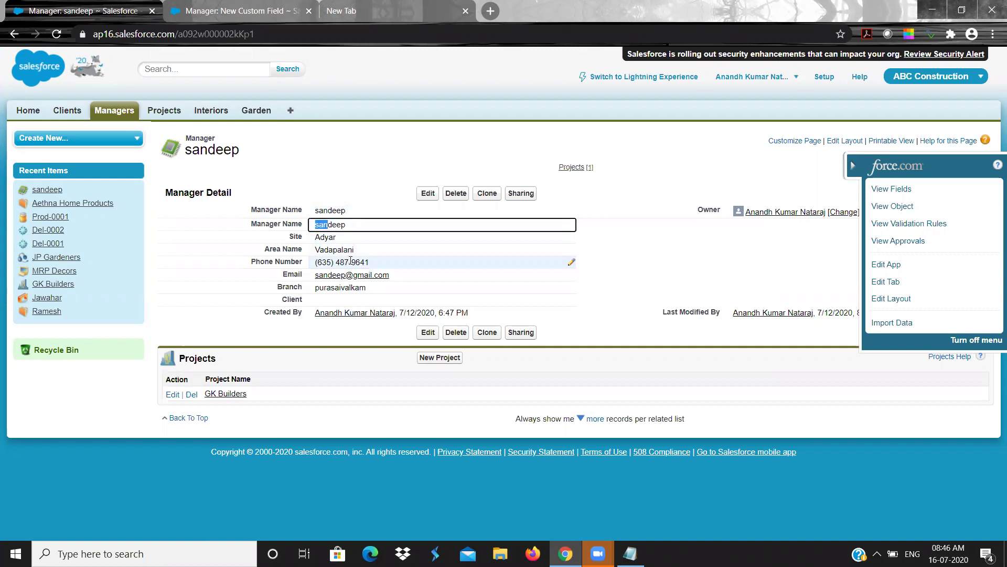
# Highlight the last four digits of the manager's Phone Number value and return to the Manager Id formula page
pyautogui.doubleClick(353, 261)
pyautogui.moveTo(352, 262); pyautogui.dragTo(368, 263)
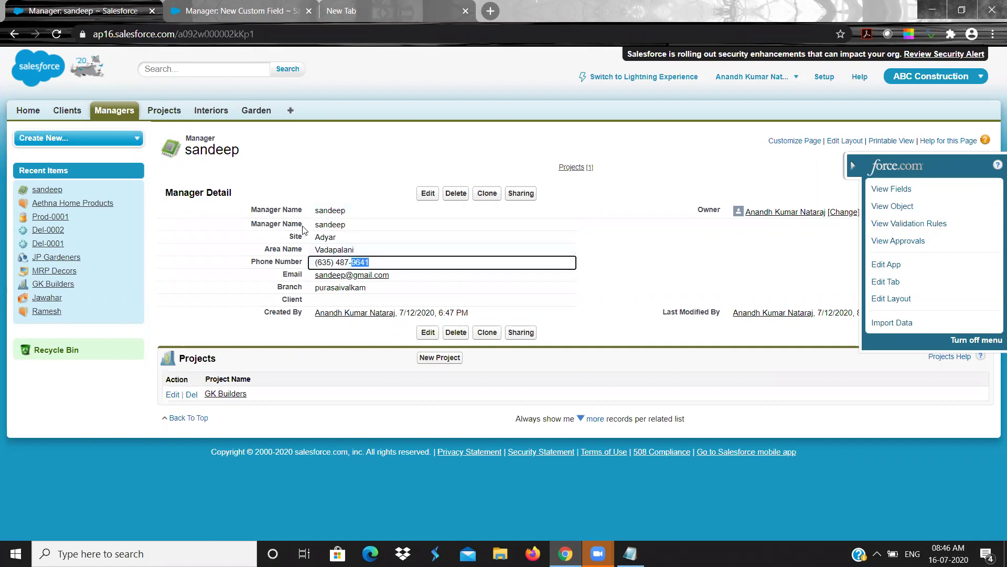
pyautogui.click(234, 11)
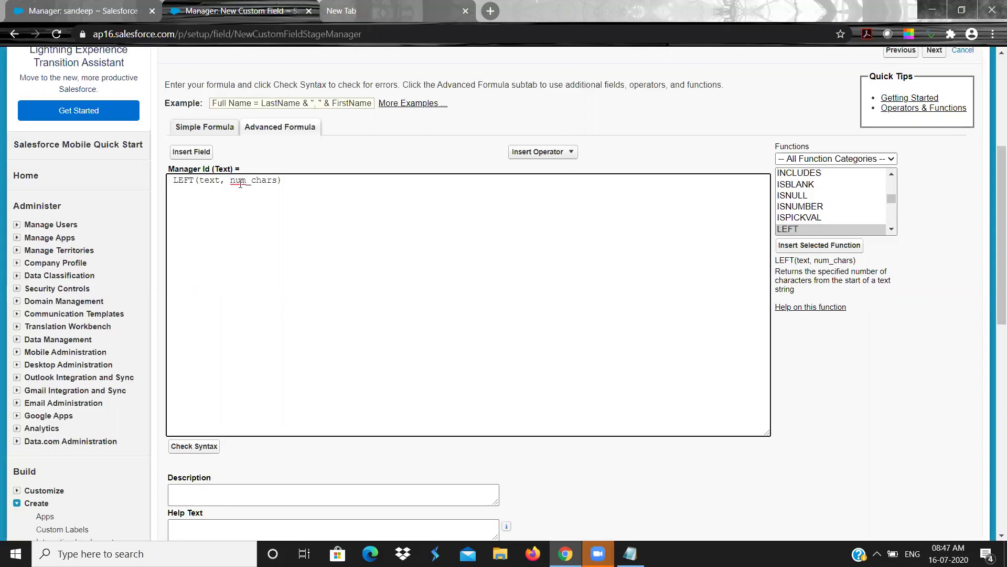
# Remove the text placeholder from the LEFT formula and open the field picker at that position
pyautogui.doubleClick(202, 180)
pyautogui.press('BackSpace')
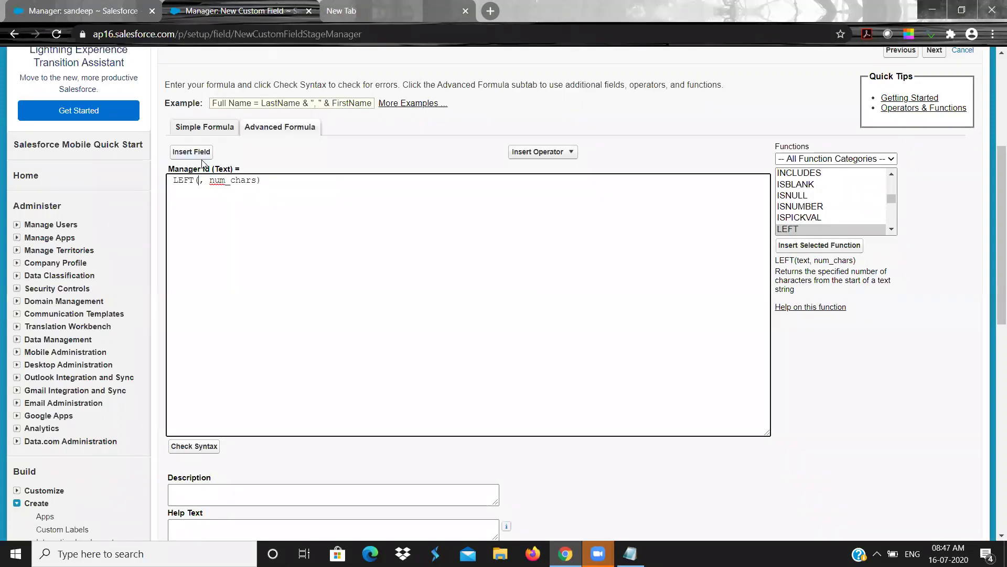
pyautogui.click(200, 155)
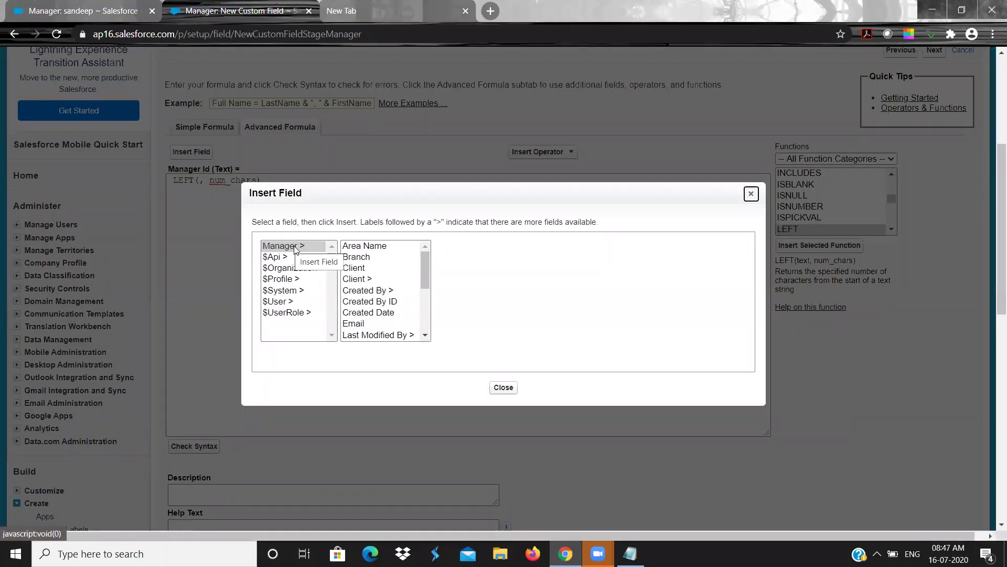
# Browse the Manager object's fields, compare the two Manager Name entries, and select the one with API name Name
pyautogui.click(359, 258)
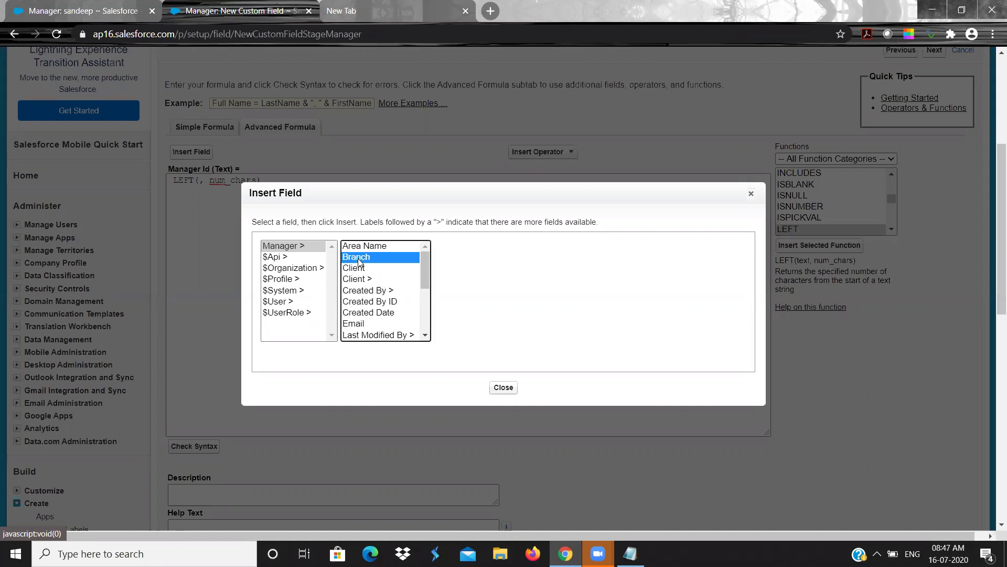
pyautogui.press('Down')
pyautogui.press('Down')
pyautogui.press('Down')
pyautogui.press('Down')
pyautogui.press('Down')
pyautogui.press('Down')
pyautogui.press('Down')
pyautogui.press('Down')
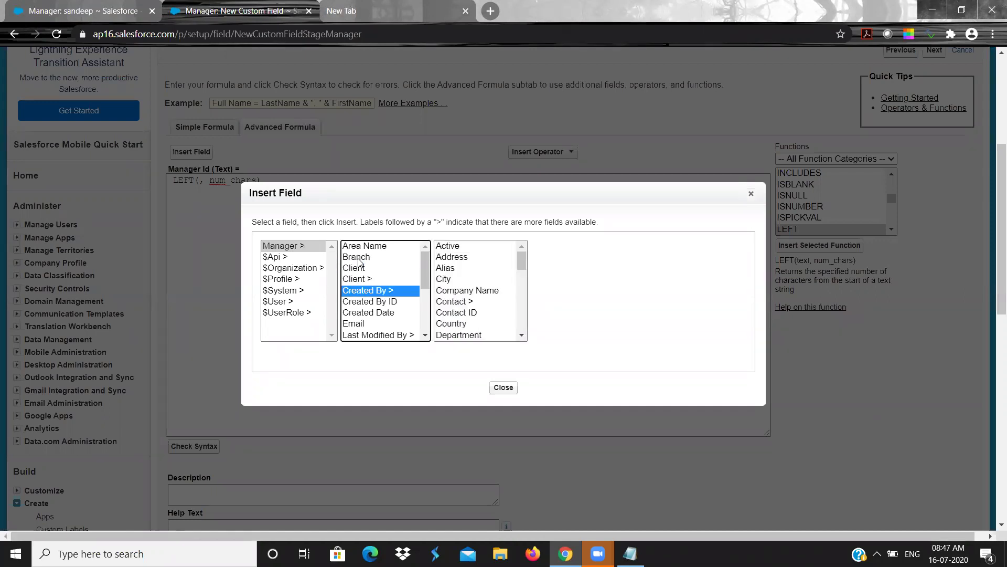
pyautogui.press('Down')
pyautogui.press('Down')
pyautogui.press('Down')
pyautogui.press('Up')
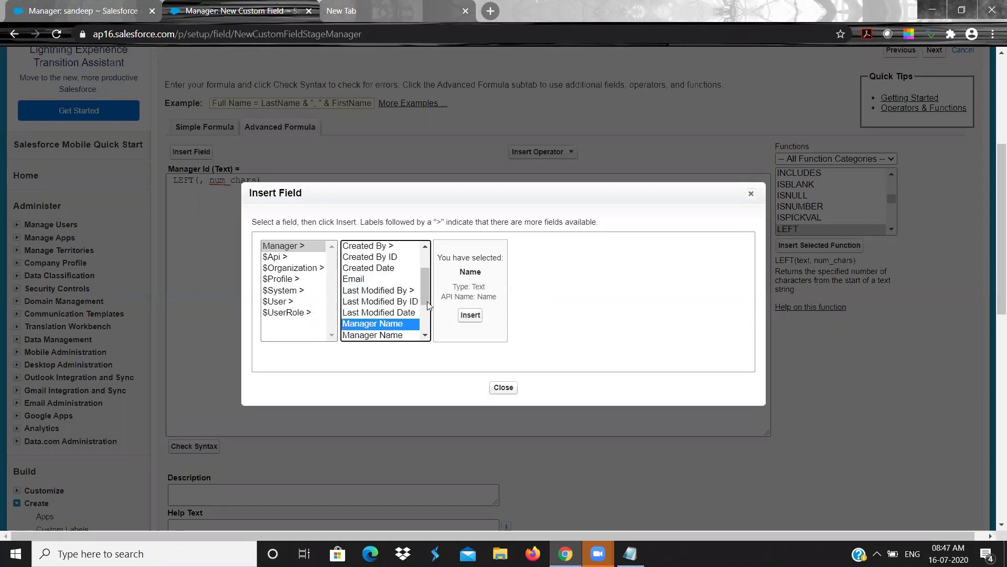
pyautogui.press('Down')
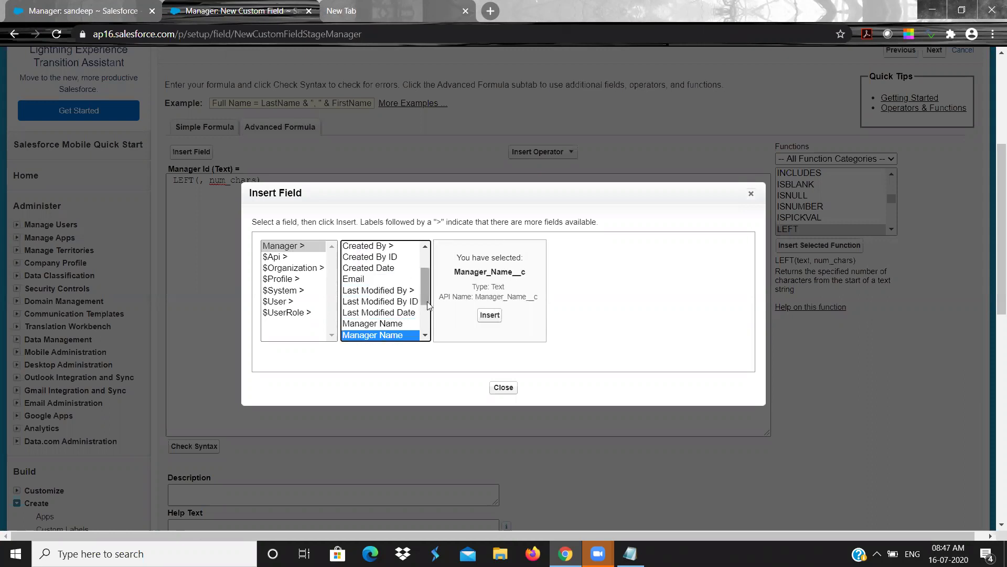
pyautogui.press('Up')
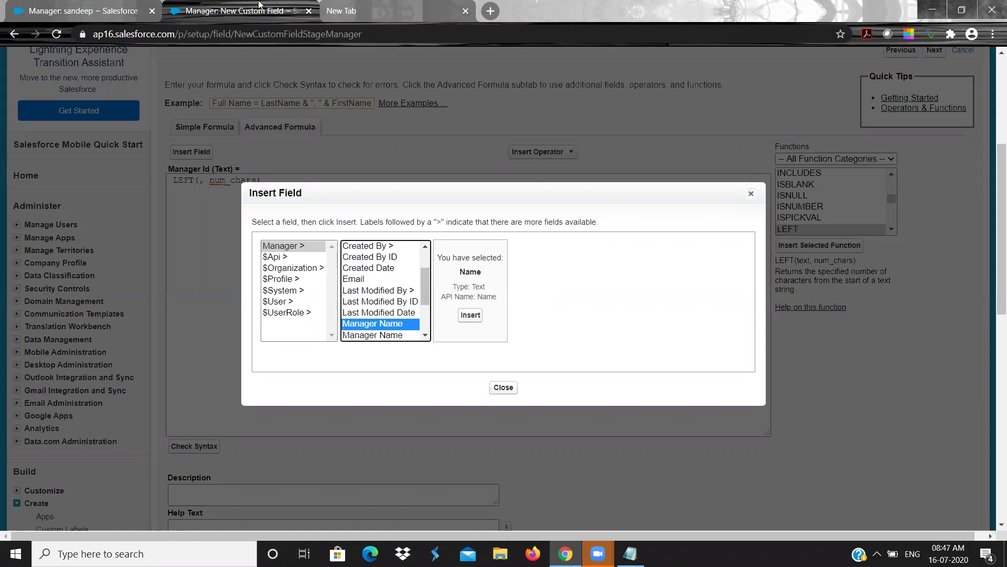
# Insert the selected Name field as the first argument of the LEFT function
pyautogui.click(68, 4)
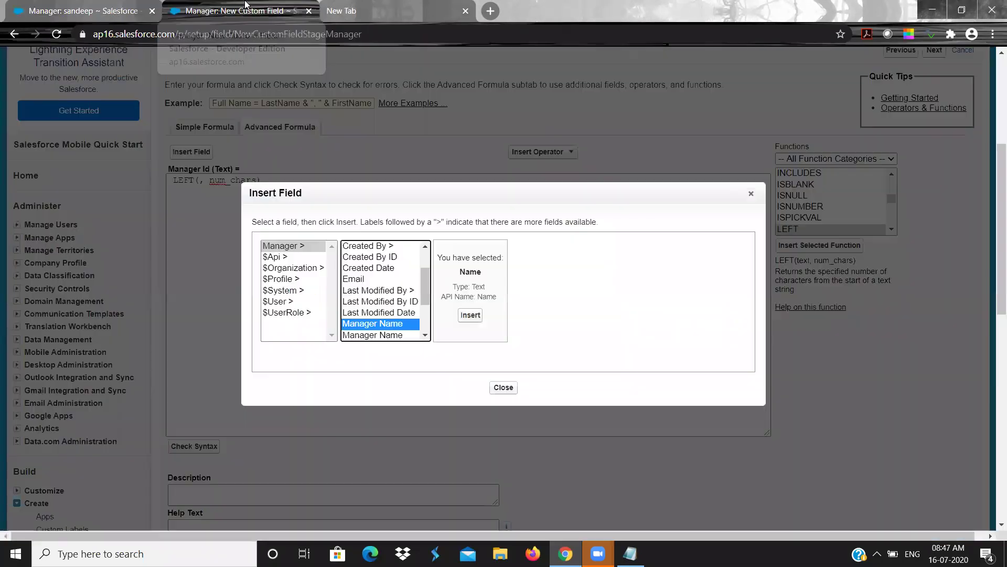
pyautogui.click(236, 11)
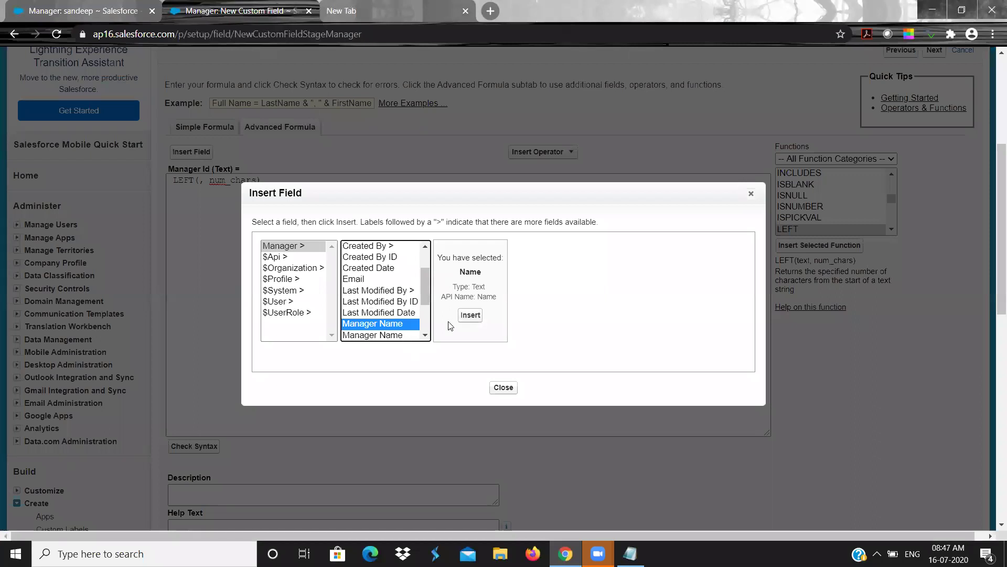
pyautogui.doubleClick(483, 297)
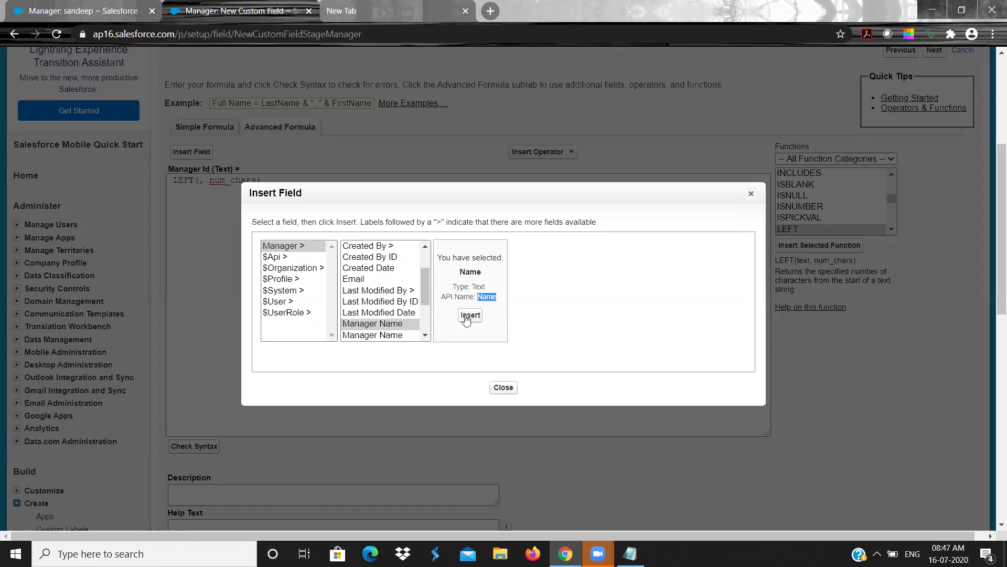
pyautogui.click(470, 315)
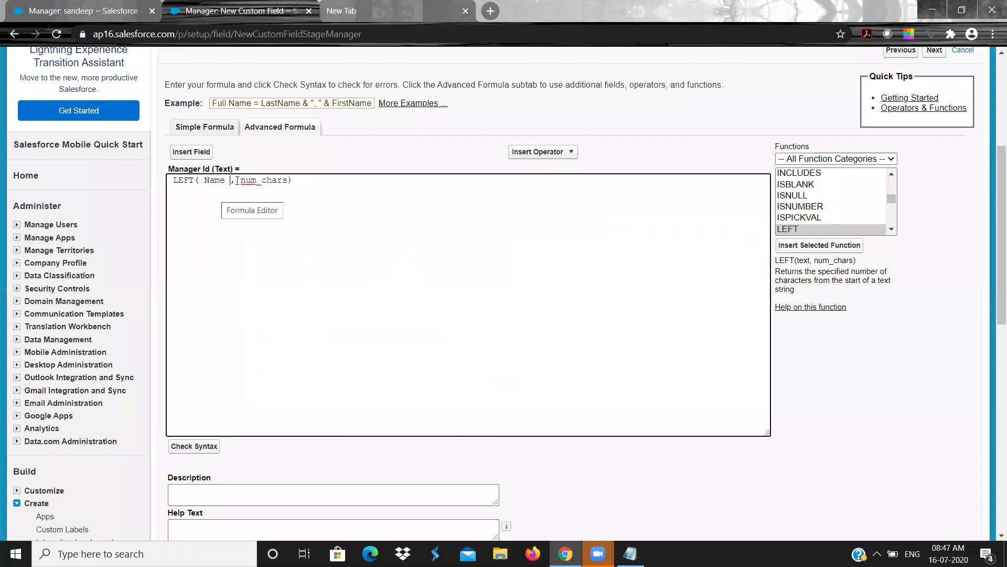
# Replace the num_chars placeholder with 3 so the formula reads LEFT( Name , 3)
pyautogui.click(239, 180)
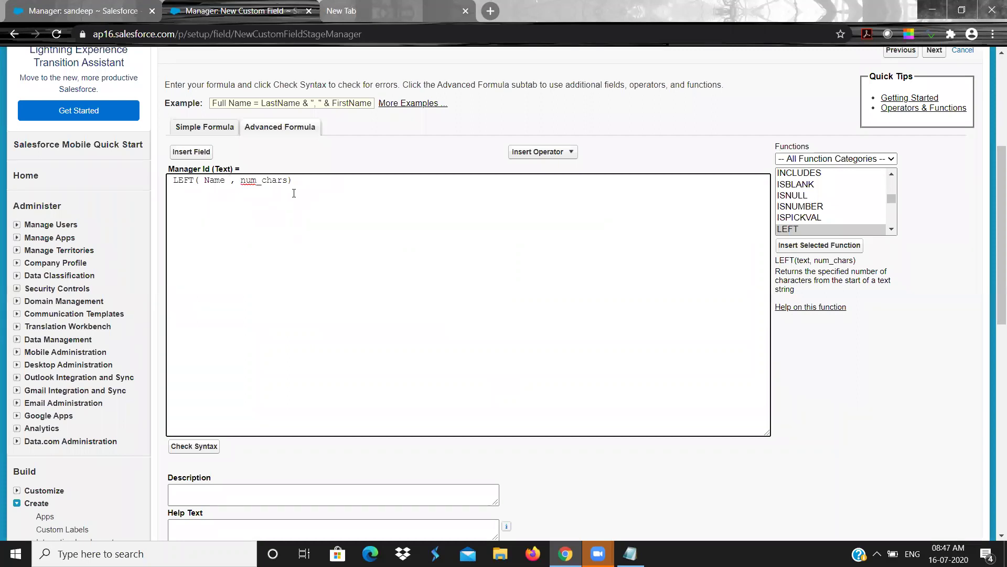
pyautogui.keyDown('shift'); pyautogui.click(291, 182); pyautogui.keyUp('shift')
pyautogui.press('BackSpace')
pyautogui.write('3')
pyautogui.click(280, 182)
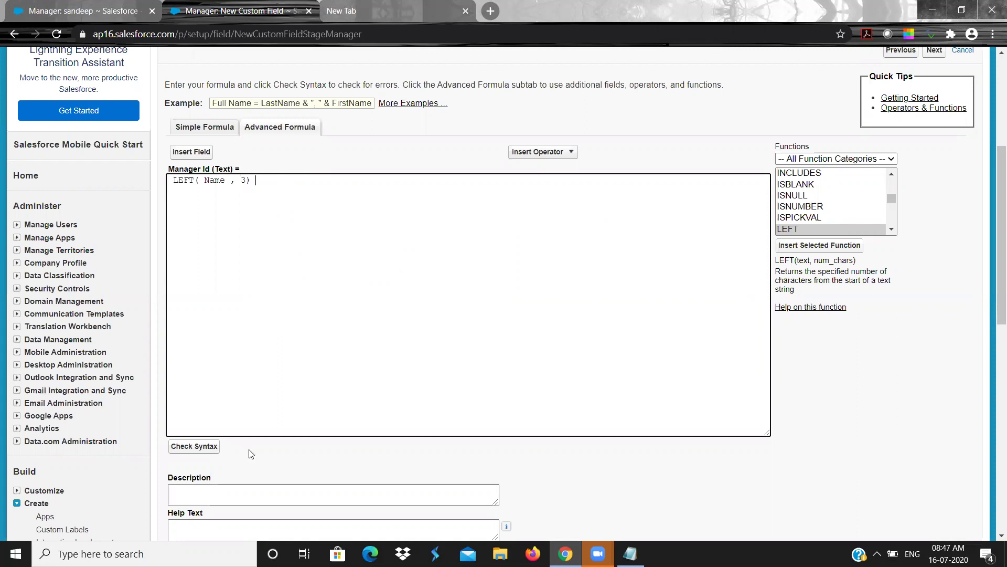
# Set the formula to treat blank fields as blanks and check its syntax
pyautogui.click(270, 450)
pyautogui.scroll(-2, 270, 450)
pyautogui.scroll(-3, 270, 450)
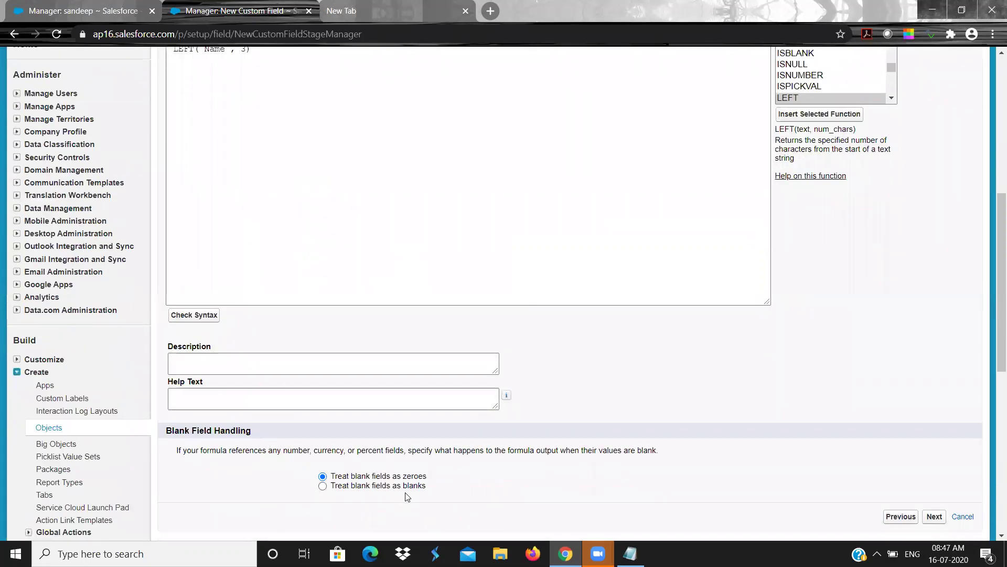
pyautogui.click(405, 492)
pyautogui.click(187, 318)
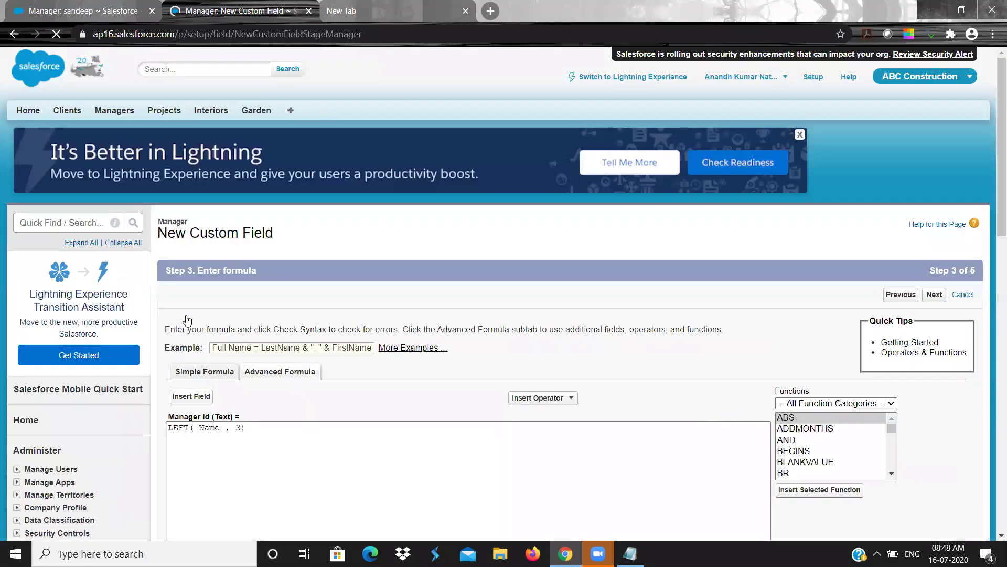
# Accept the formula, keep the default field-level security and the Manager Layout assignment, and save the Manager Id field
pyautogui.scroll(-6, 187, 320)
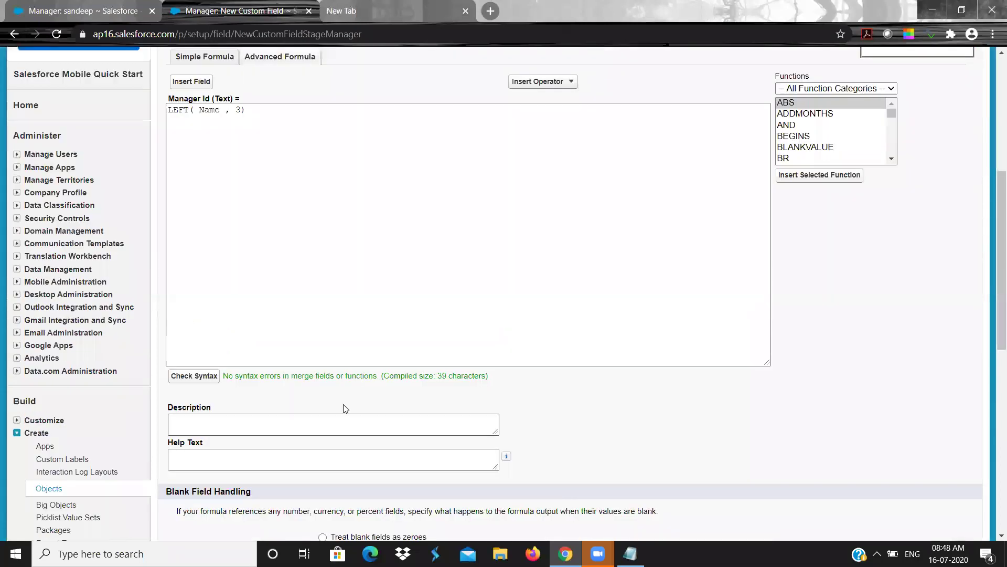
pyautogui.scroll(-2, 387, 393)
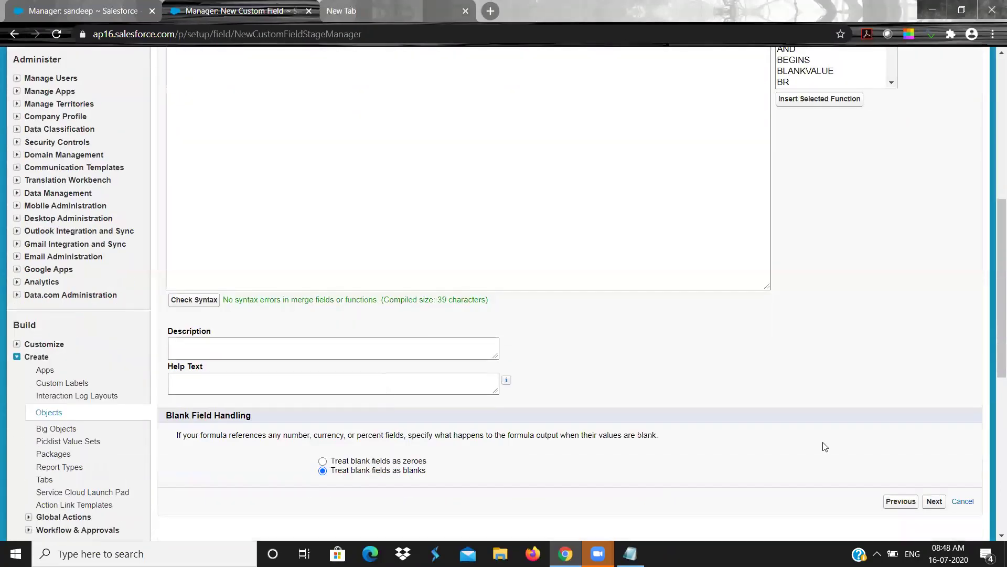
pyautogui.click(934, 499)
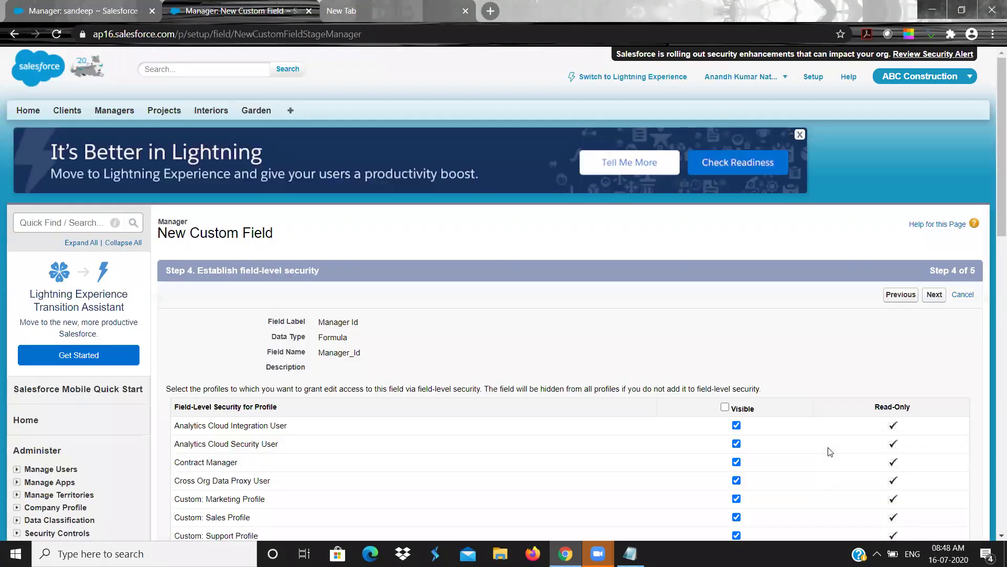
pyautogui.click(937, 292)
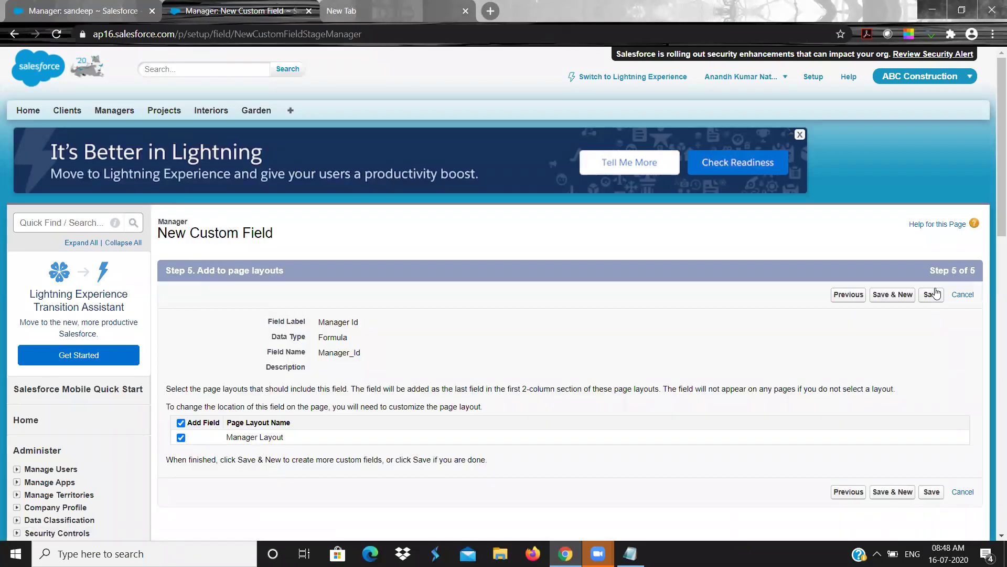
pyautogui.click(931, 295)
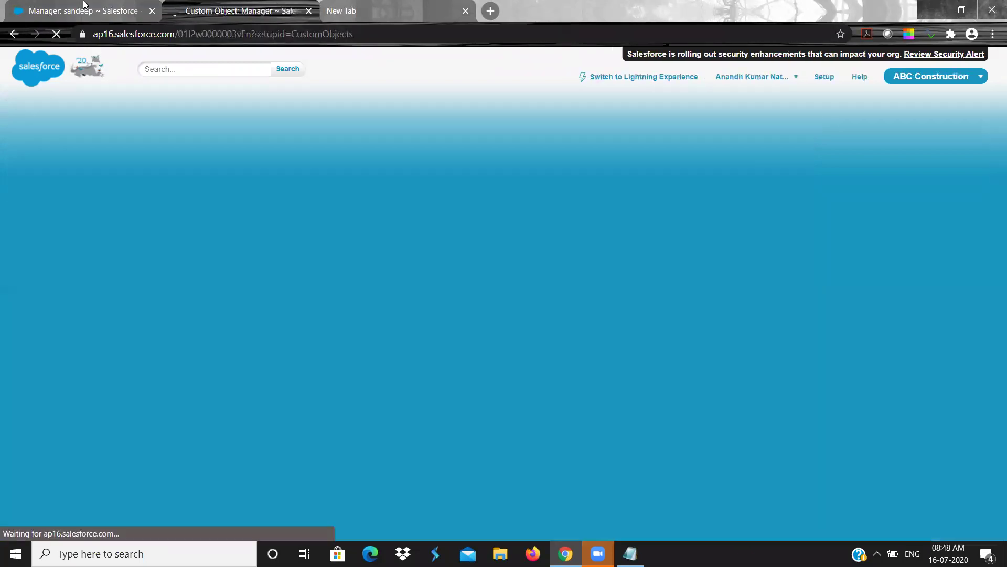
# Reload the open manager record and compare its Manager Id value with the first three letters of Manager Name
pyautogui.click(84, 4)
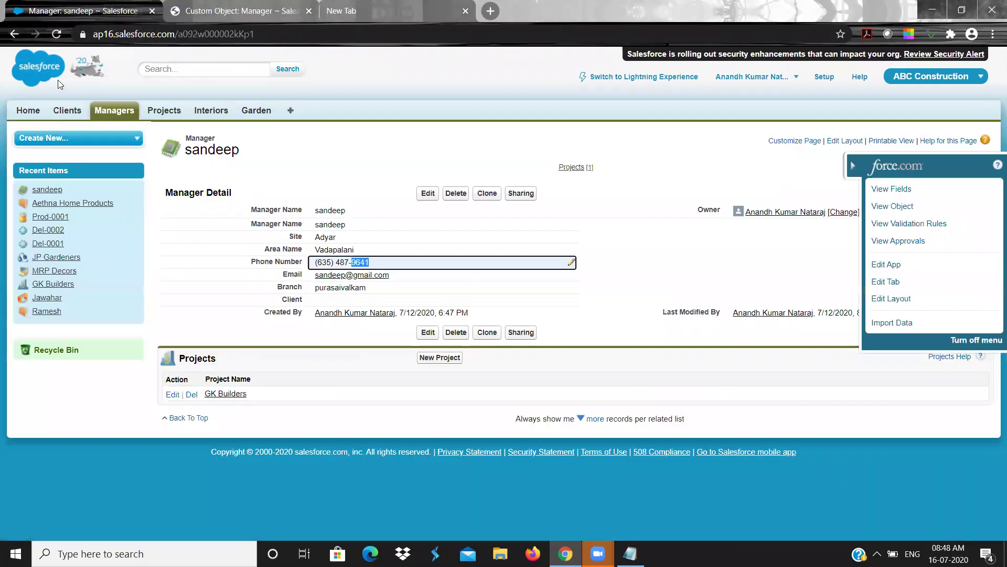
pyautogui.click(56, 33)
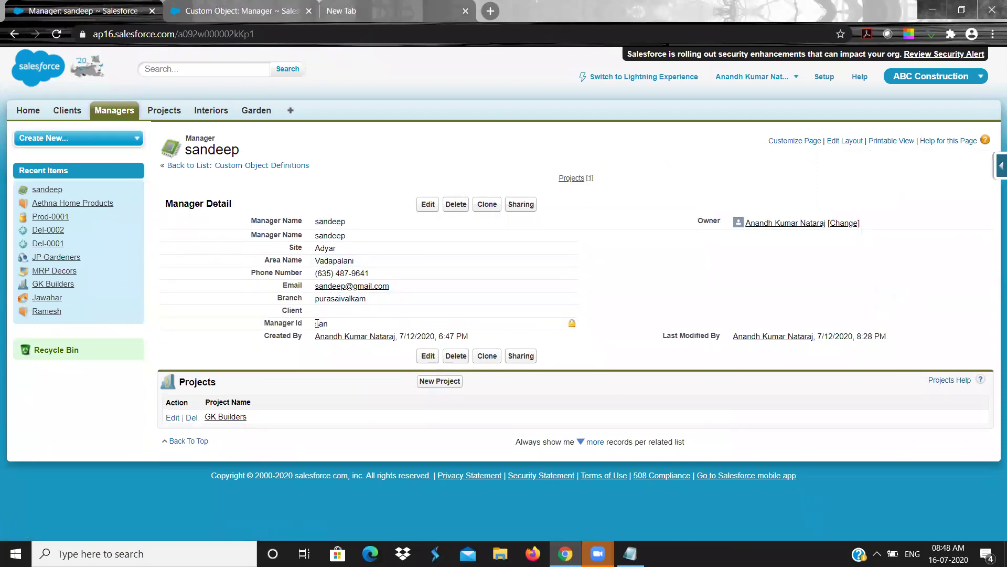
pyautogui.moveTo(316, 323); pyautogui.dragTo(328, 323)
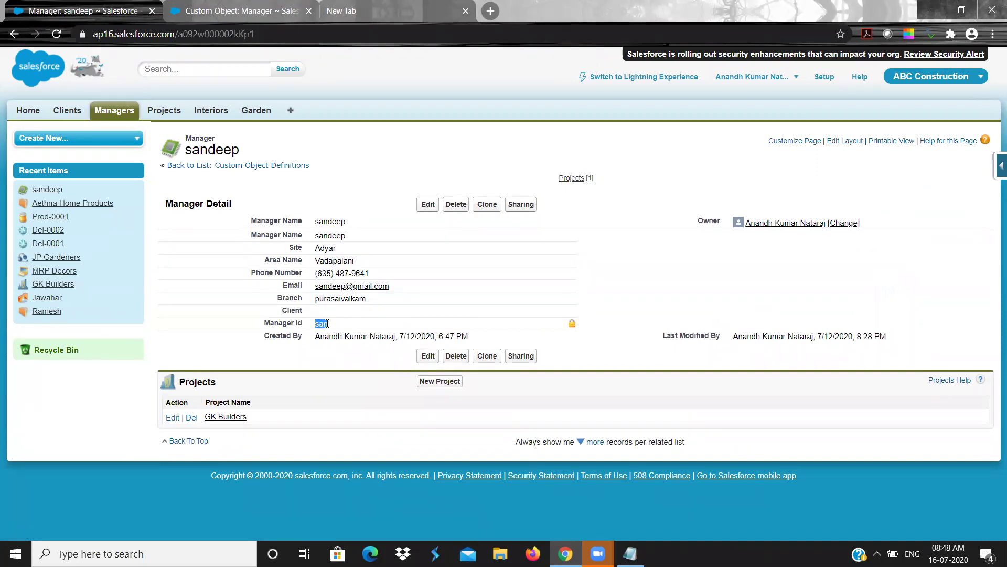
pyautogui.doubleClick(316, 222)
pyautogui.moveTo(316, 221); pyautogui.dragTo(327, 222)
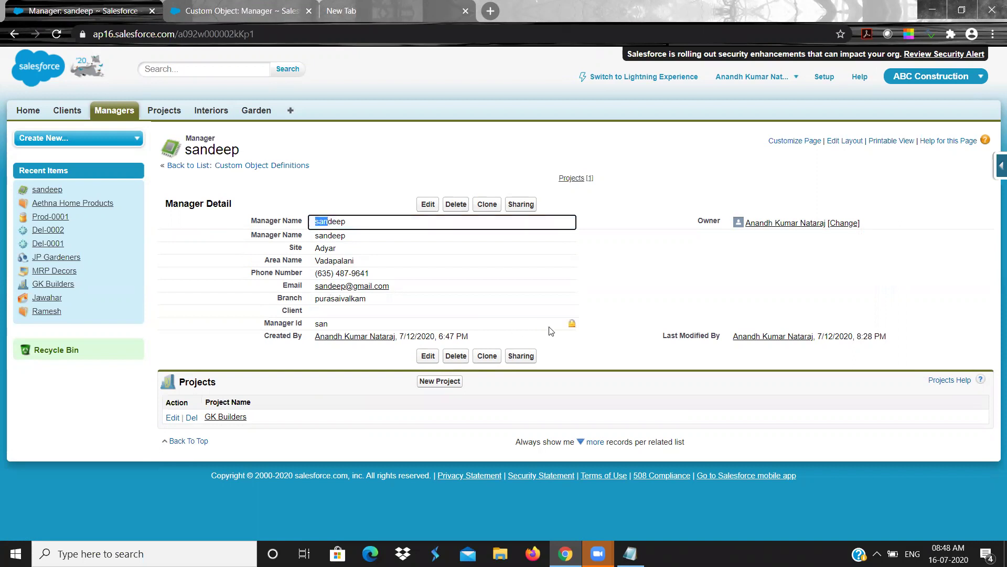
# Highlight the locked Manager Id value, check whether the record's edit form offers that field, and cancel editing
pyautogui.tripleClick(572, 328)
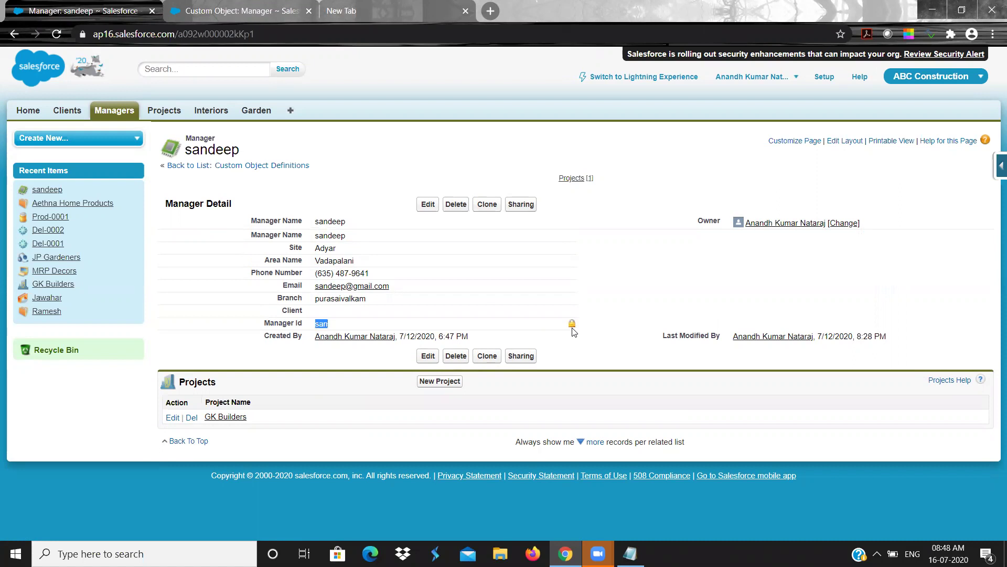
pyautogui.click(426, 205)
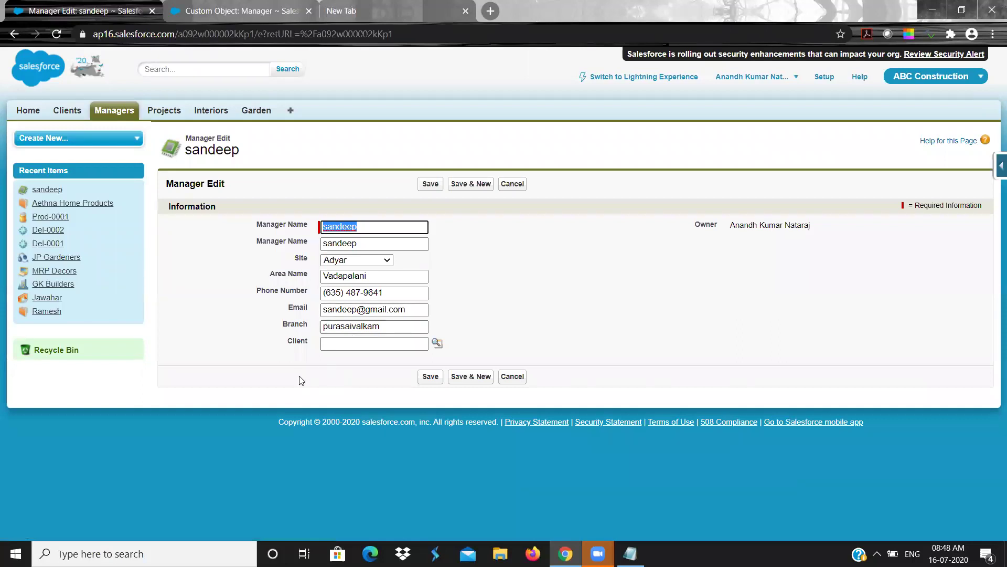
pyautogui.click(513, 185)
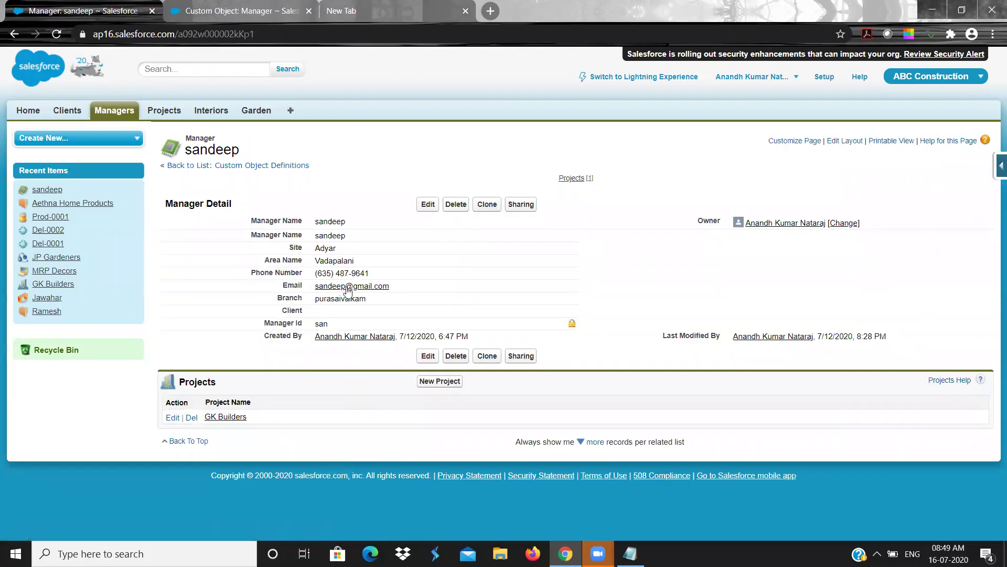
# Open the Manager Id formula field from the Manager object's custom fields for editing
pyautogui.click(245, 6)
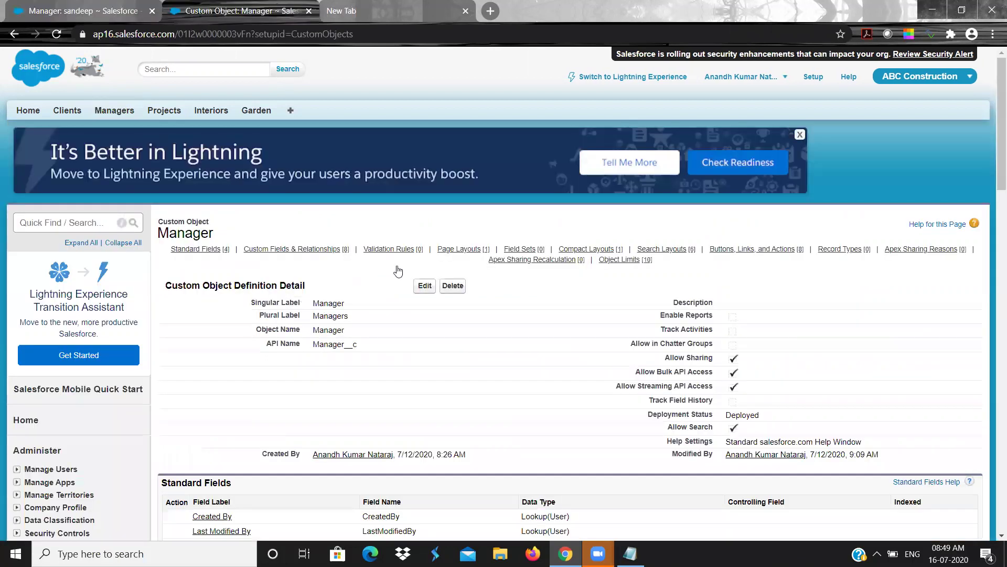
pyautogui.scroll(-4, 479, 439)
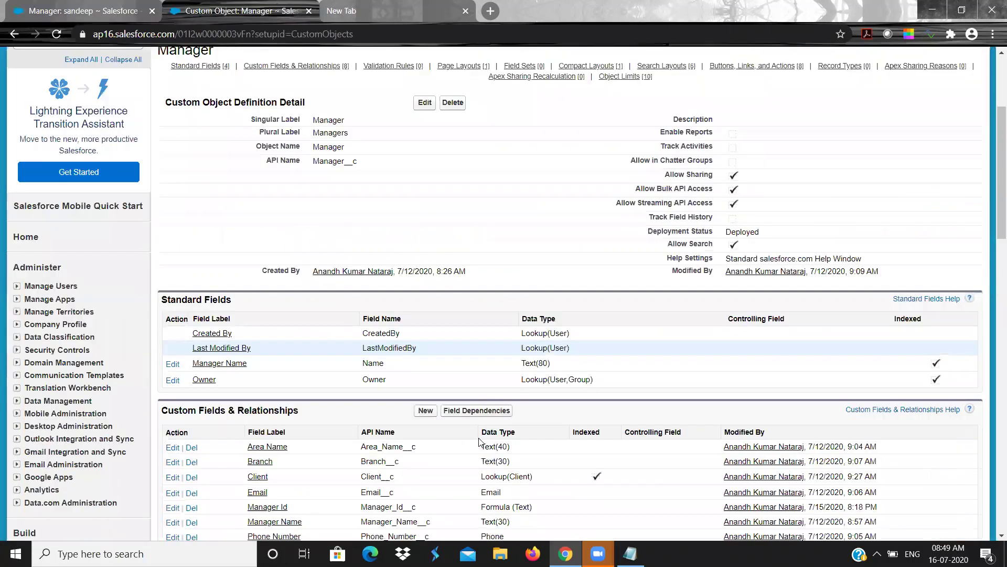
pyautogui.scroll(-1, 479, 441)
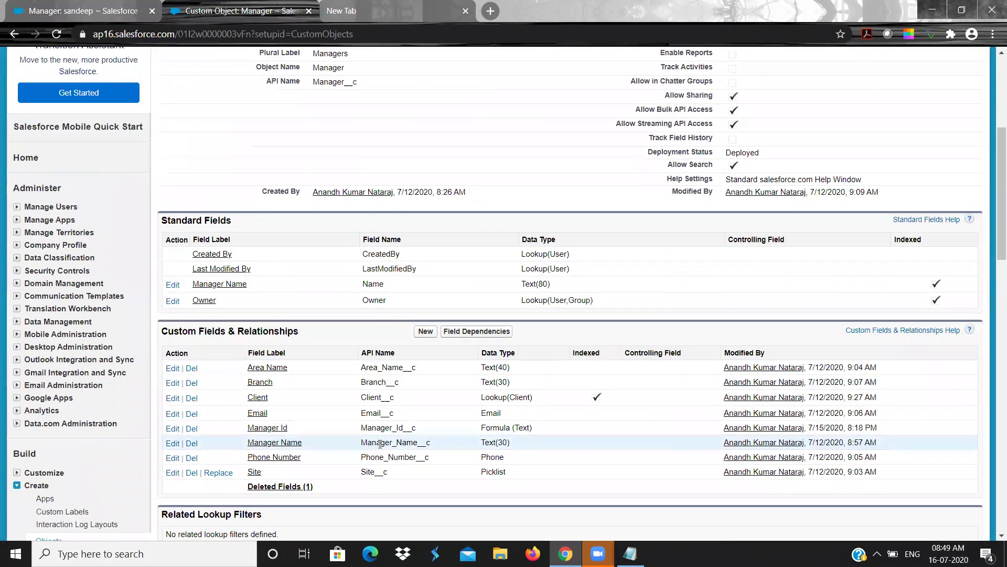
pyautogui.click(267, 428)
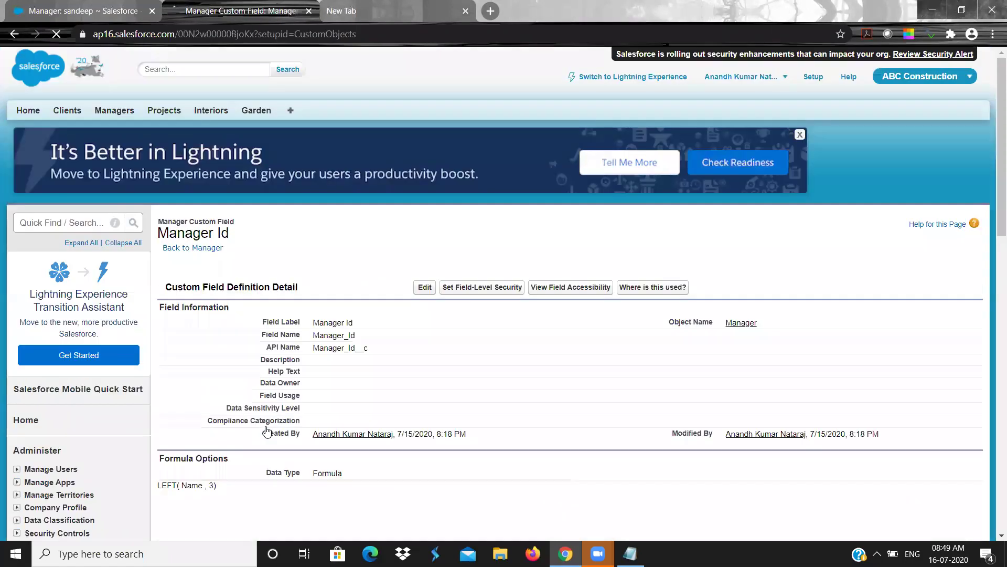
pyautogui.scroll(-1, 267, 431)
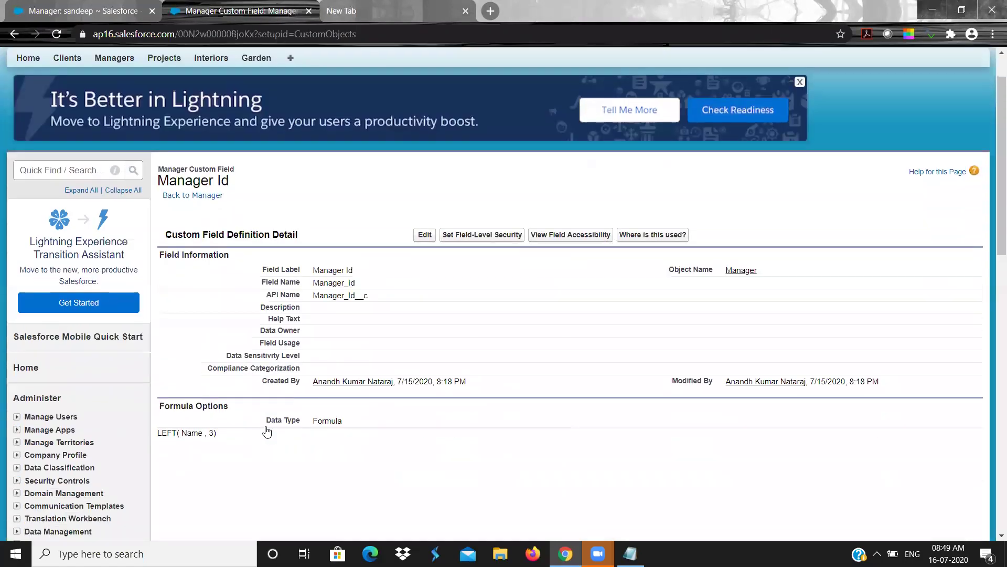
pyautogui.click(418, 241)
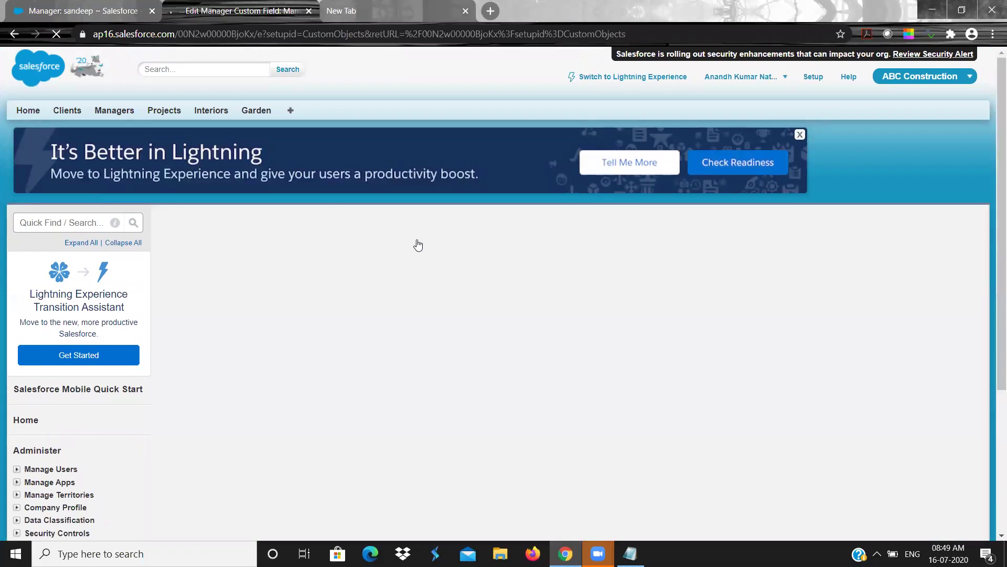
# Append a + operator and the RIGHT function after LEFT( Name , 3) in the Manager Id formula
pyautogui.scroll(-2, 418, 245)
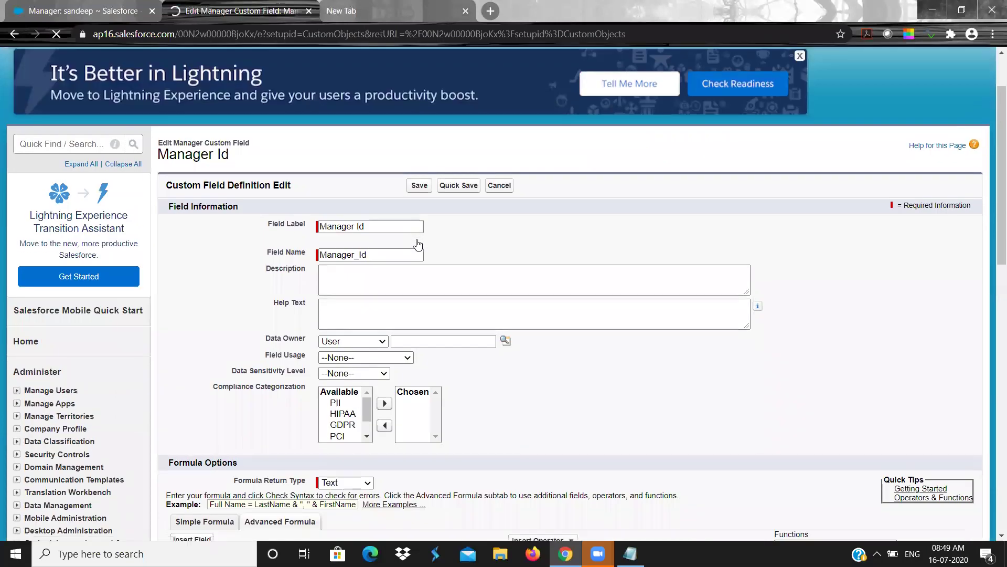
pyautogui.scroll(-4, 417, 245)
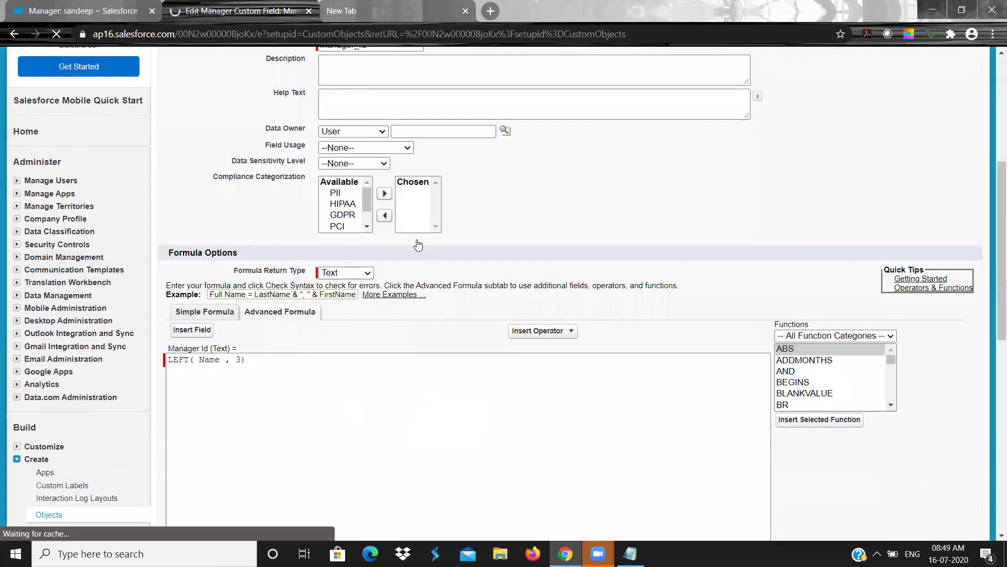
pyautogui.click(284, 360)
pyautogui.write('+')
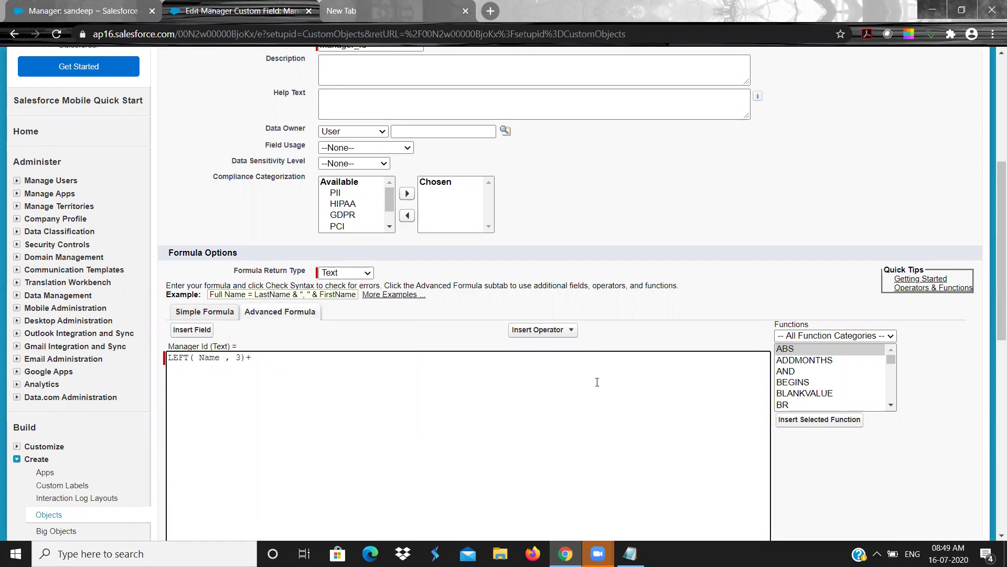
pyautogui.click(801, 374)
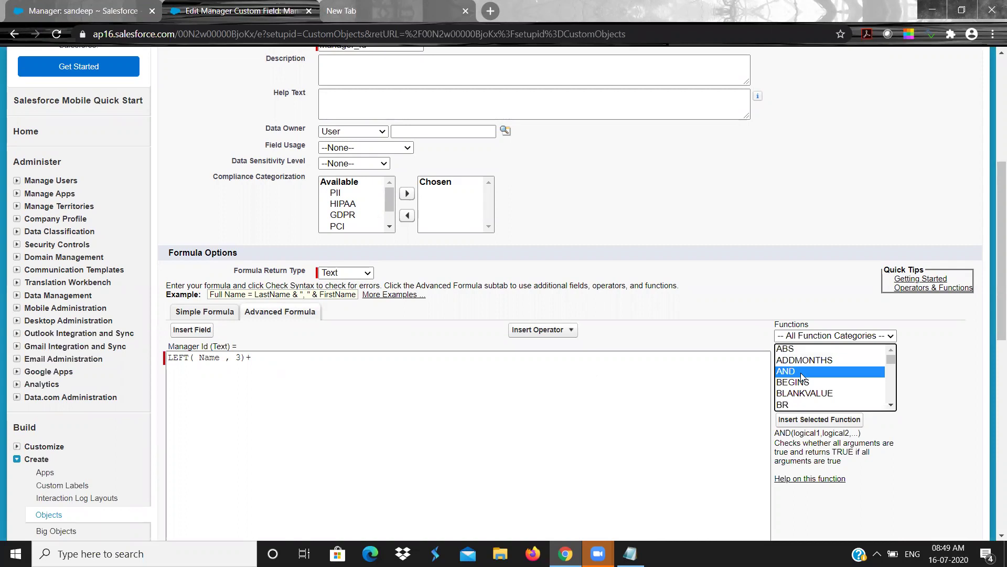
pyautogui.press('r')
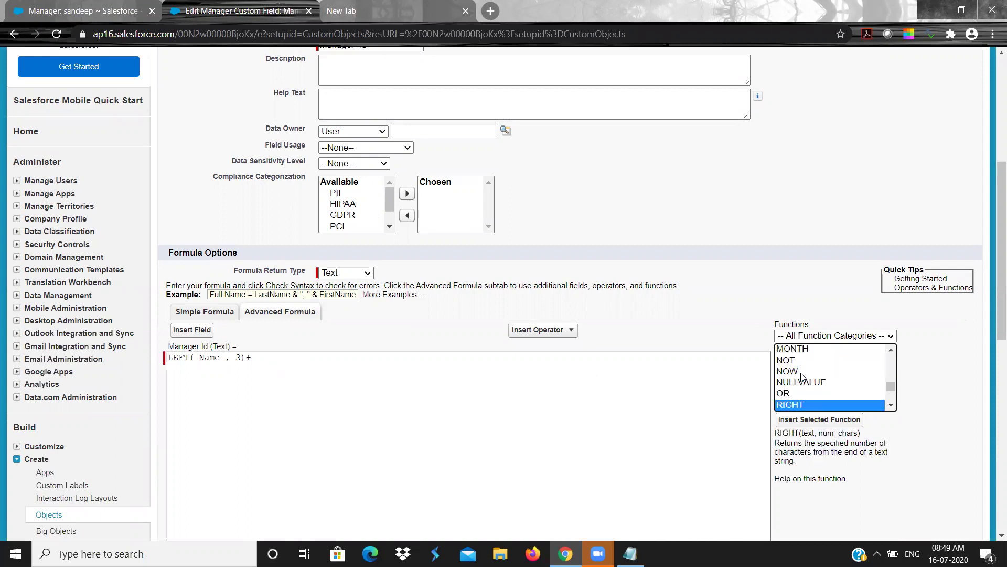
pyautogui.doubleClick(802, 431)
pyautogui.doubleClick(824, 434)
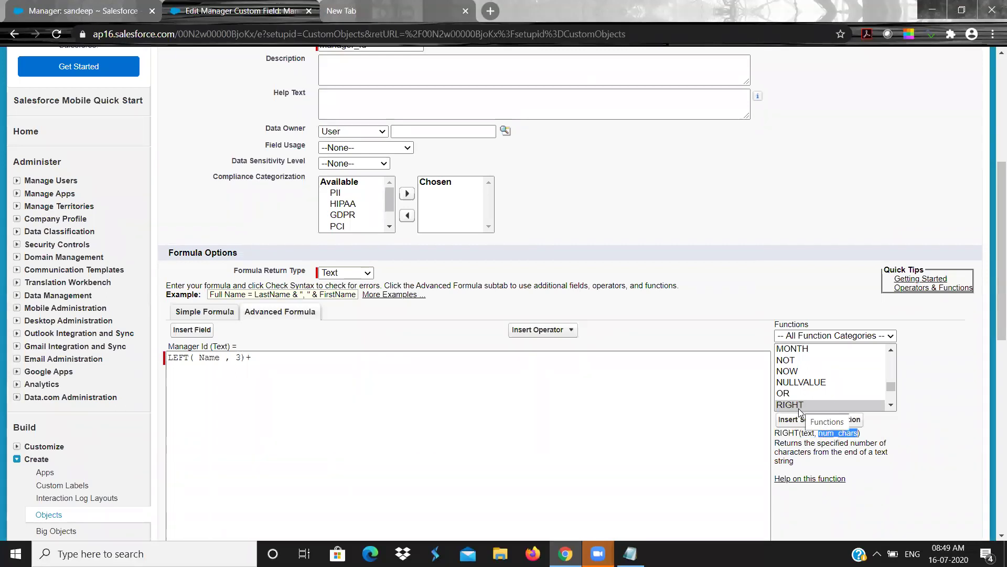
pyautogui.click(268, 363)
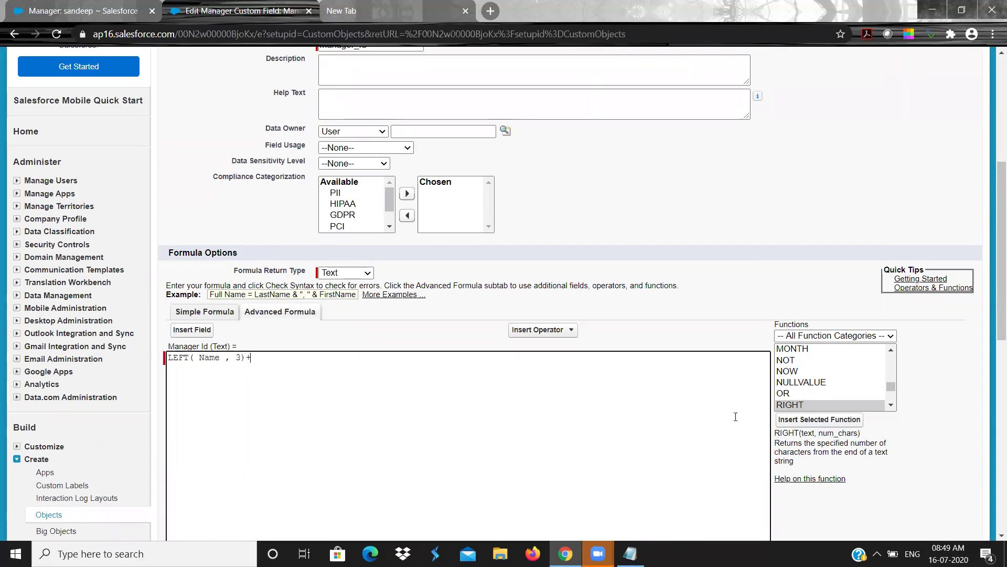
pyautogui.click(834, 419)
# Fill in the RIGHT function's arguments with the Phone_Number__c field and 4 characters
pyautogui.doubleClick(291, 357)
pyautogui.press('BackSpace')
pyautogui.click(187, 329)
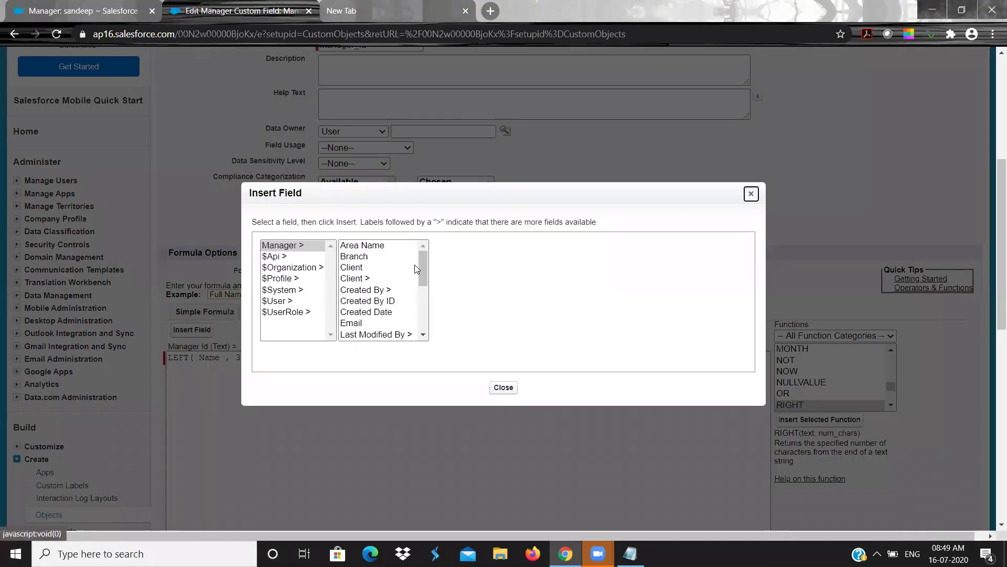
pyautogui.moveTo(420, 266); pyautogui.dragTo(412, 319)
pyautogui.click(410, 313)
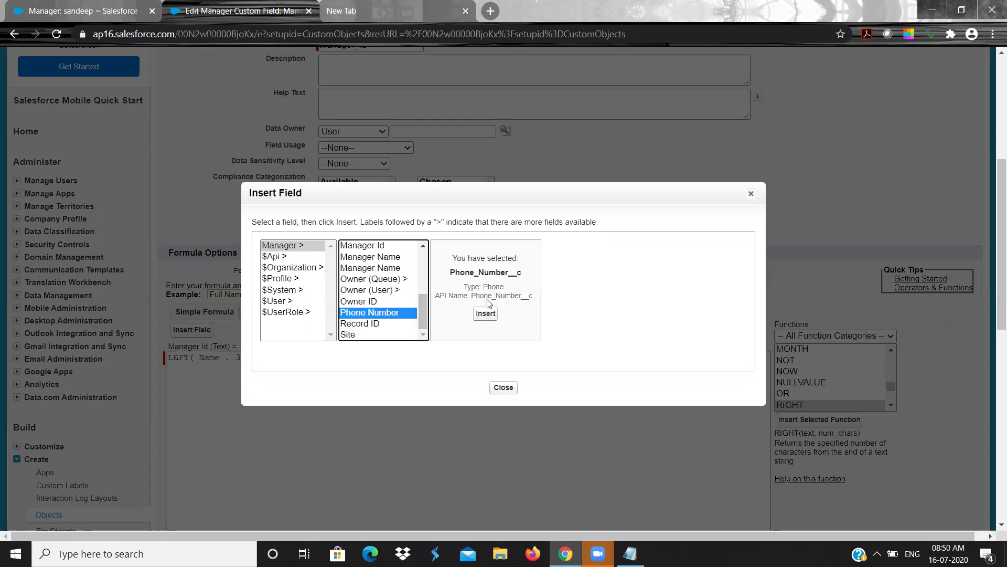
pyautogui.click(486, 313)
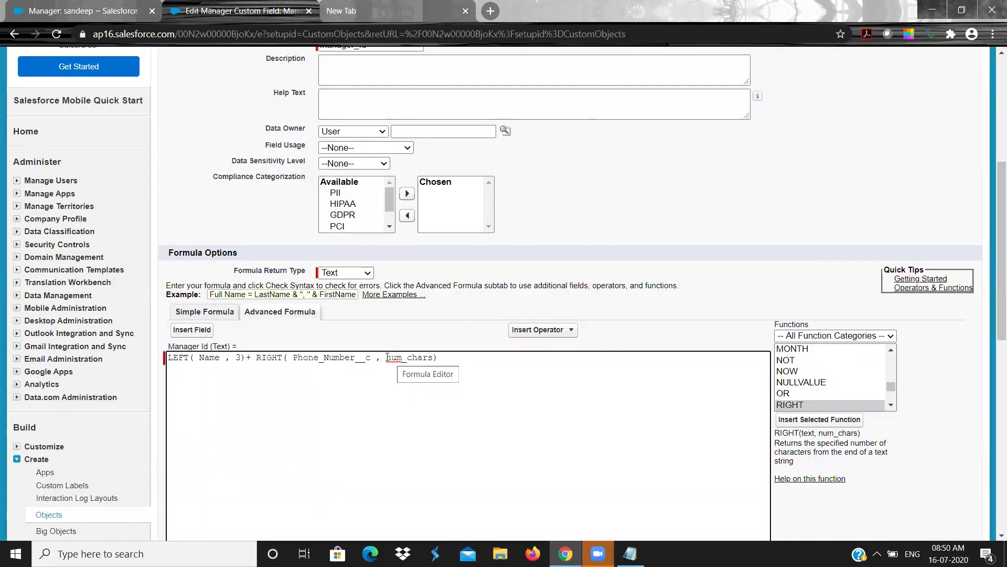
pyautogui.doubleClick(432, 357)
pyautogui.press('BackSpace')
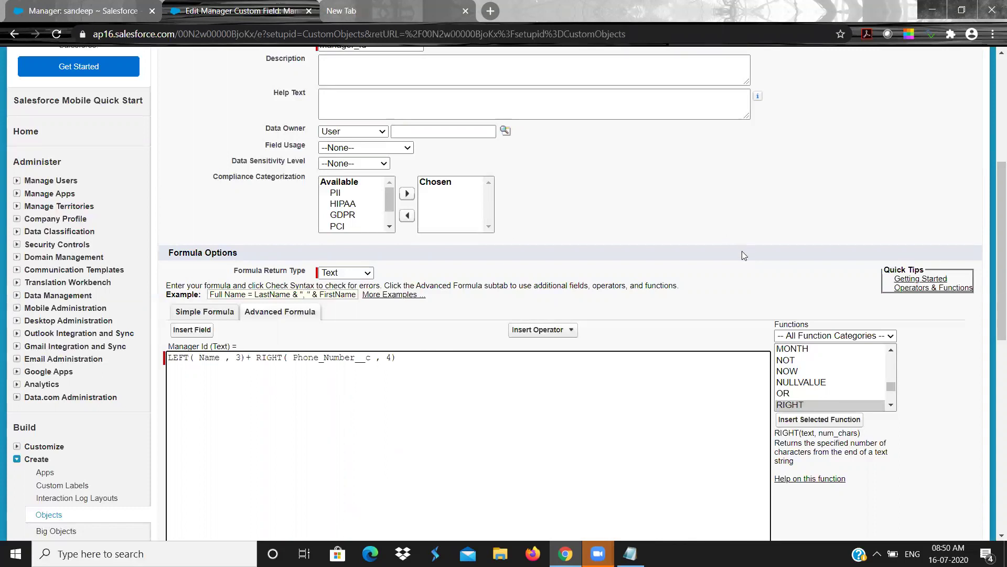
# Check the syntax of the extended formula and save the Manager Id field
pyautogui.scroll(-4, 742, 251)
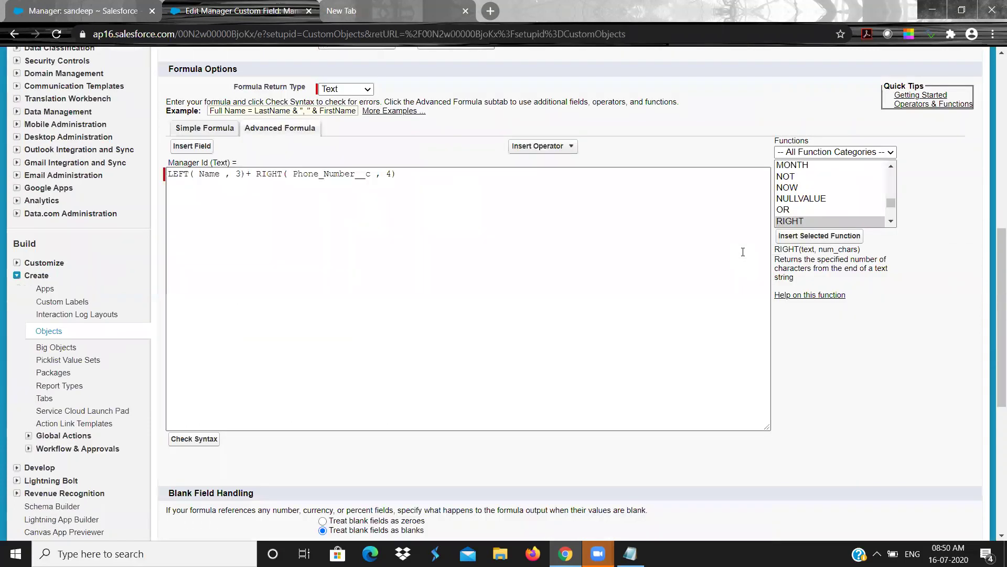
pyautogui.click(212, 444)
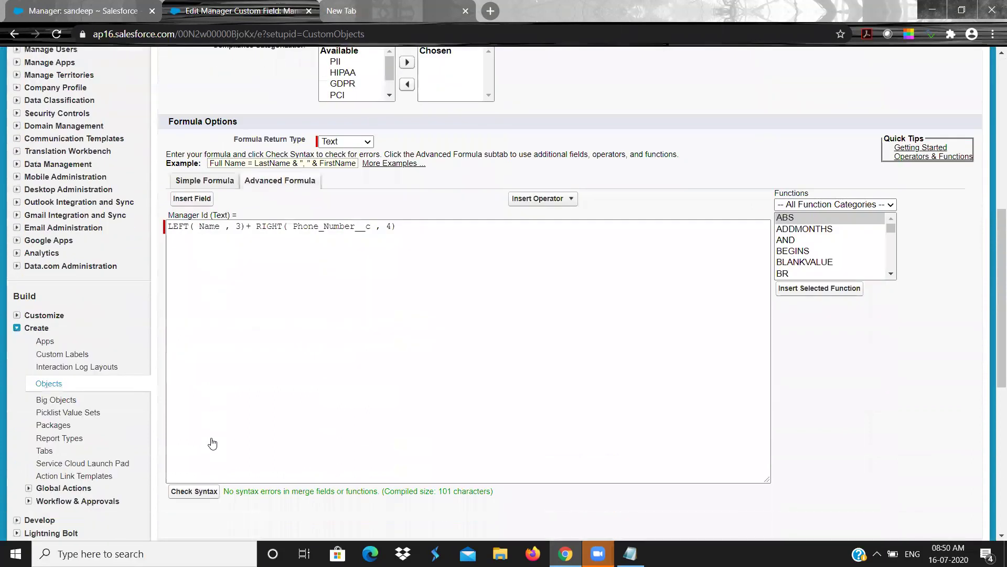
pyautogui.scroll(-6, 212, 443)
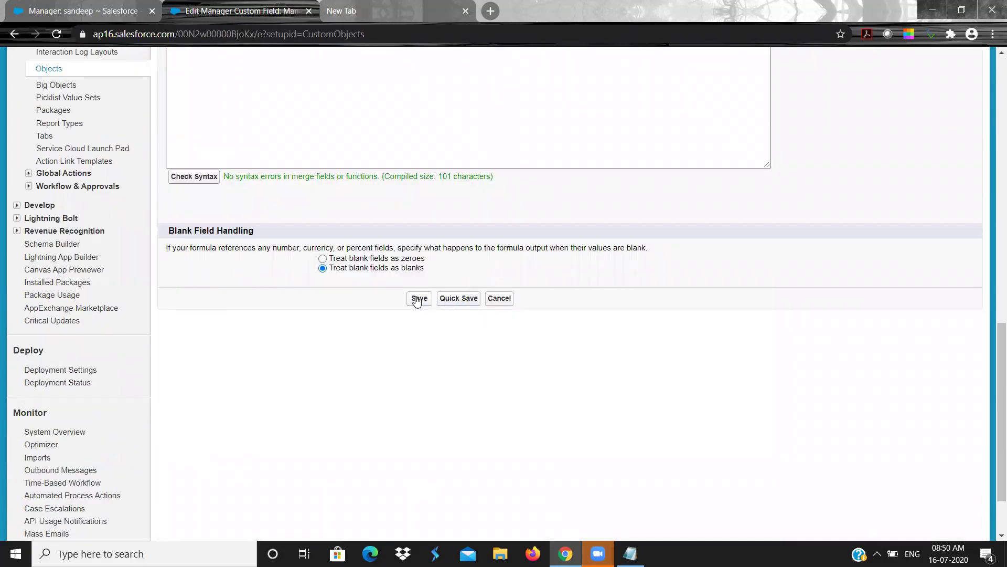
pyautogui.scroll(1, 456, 302)
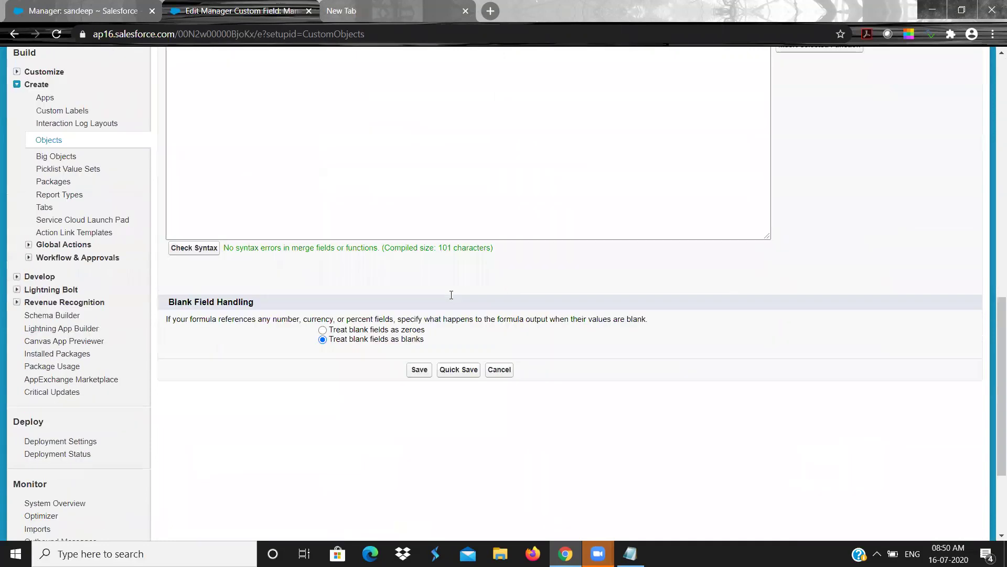
pyautogui.scroll(1, 451, 295)
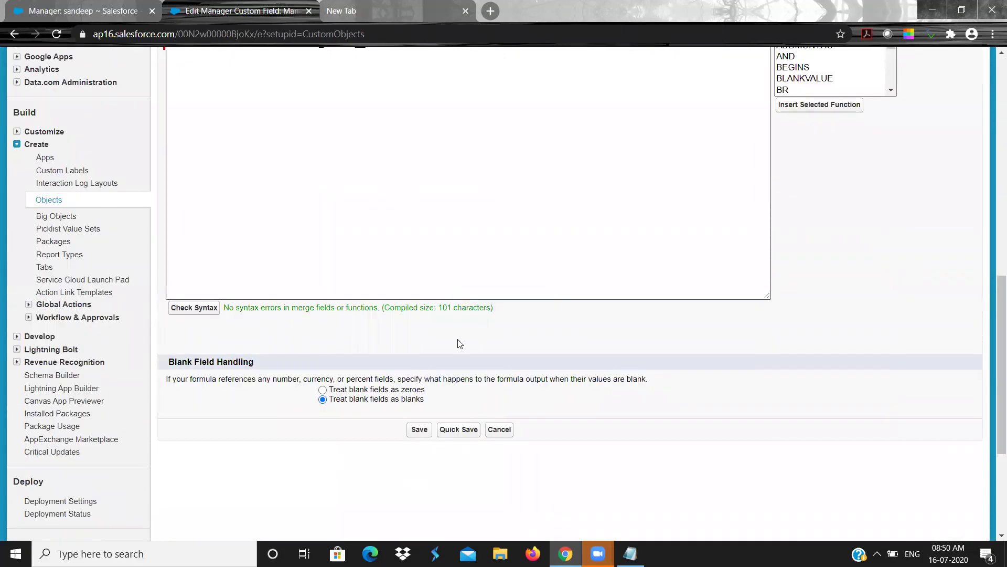
pyautogui.click(455, 431)
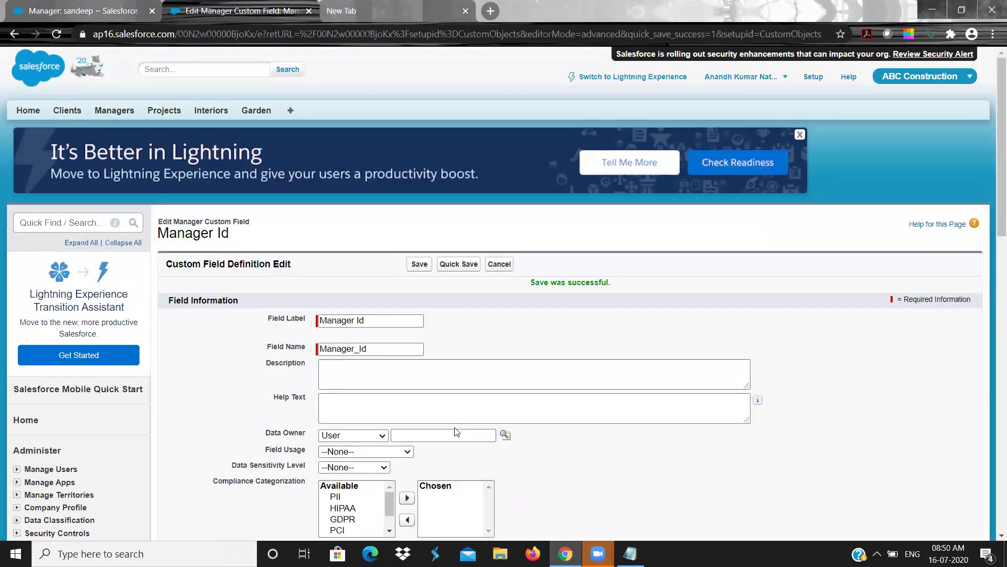
pyautogui.click(422, 267)
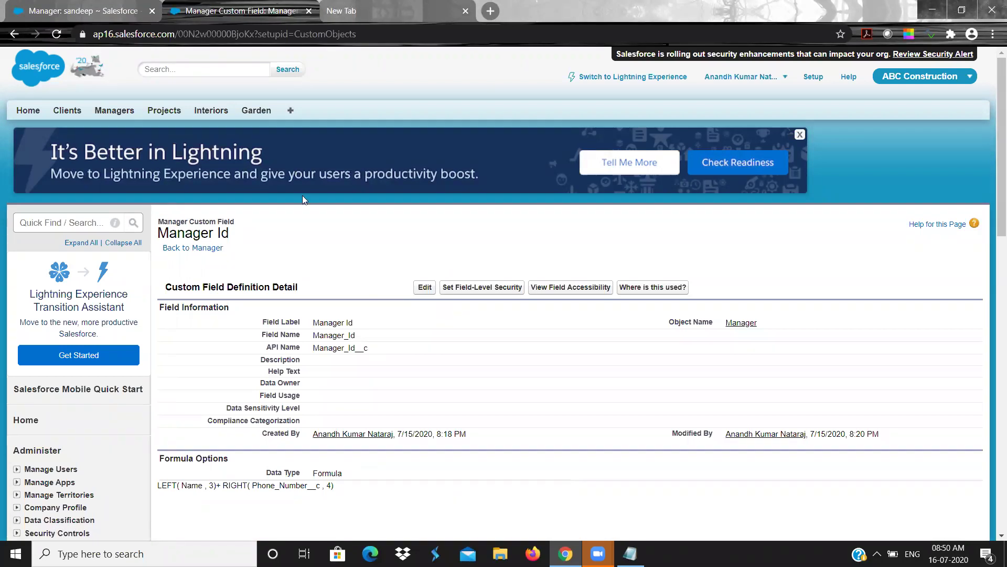
# Reload the open manager record and compare its Manager Id with the last four digits of Phone Number
pyautogui.click(70, 4)
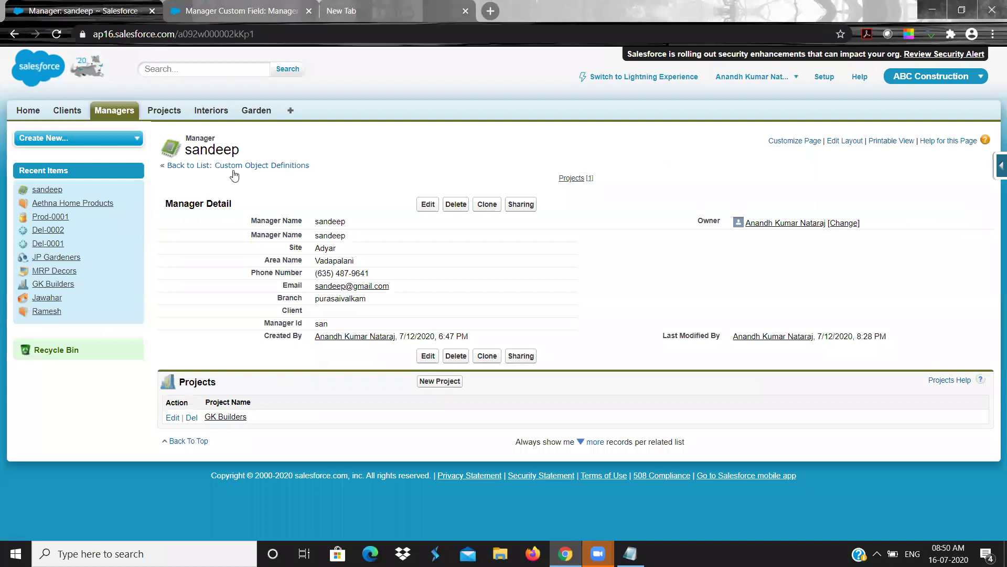
pyautogui.click(57, 35)
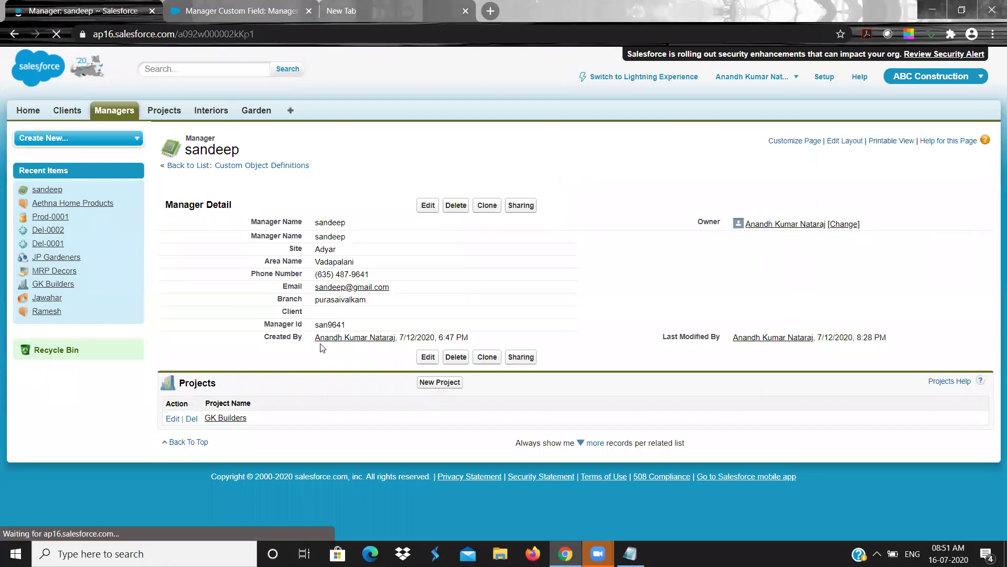
pyautogui.moveTo(315, 324); pyautogui.dragTo(346, 324)
pyautogui.click(354, 324)
pyautogui.moveTo(352, 272); pyautogui.dragTo(379, 273)
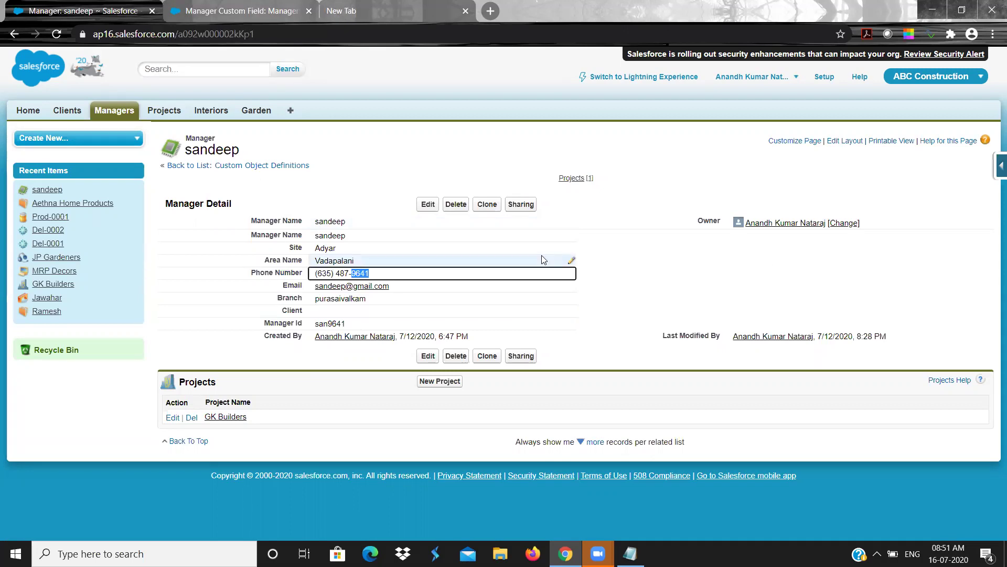
# Return from the Manager Id field to the Manager object's definition and locate its custom fields
pyautogui.click(233, 7)
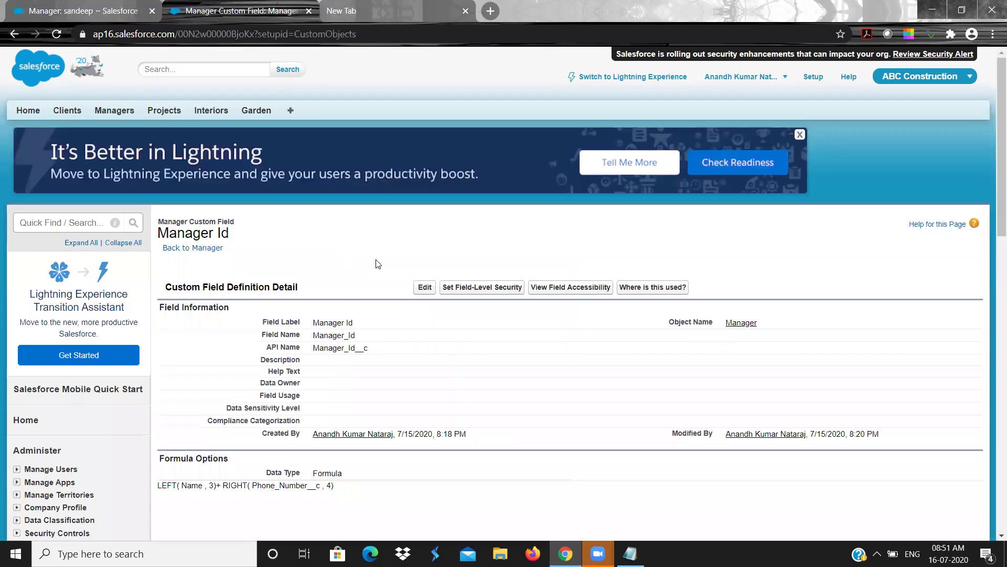
pyautogui.click(201, 248)
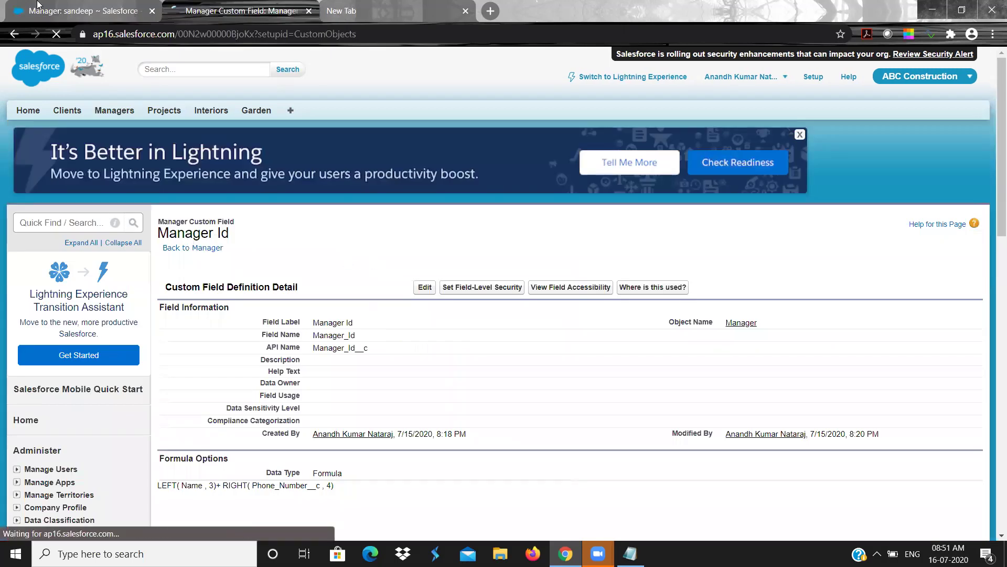
pyautogui.click(38, 6)
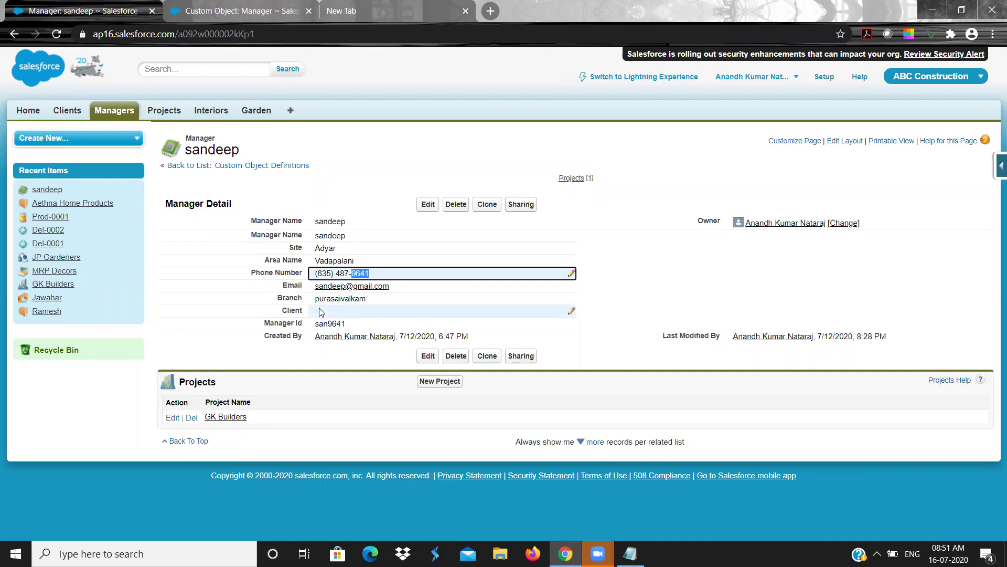
pyautogui.click(243, 7)
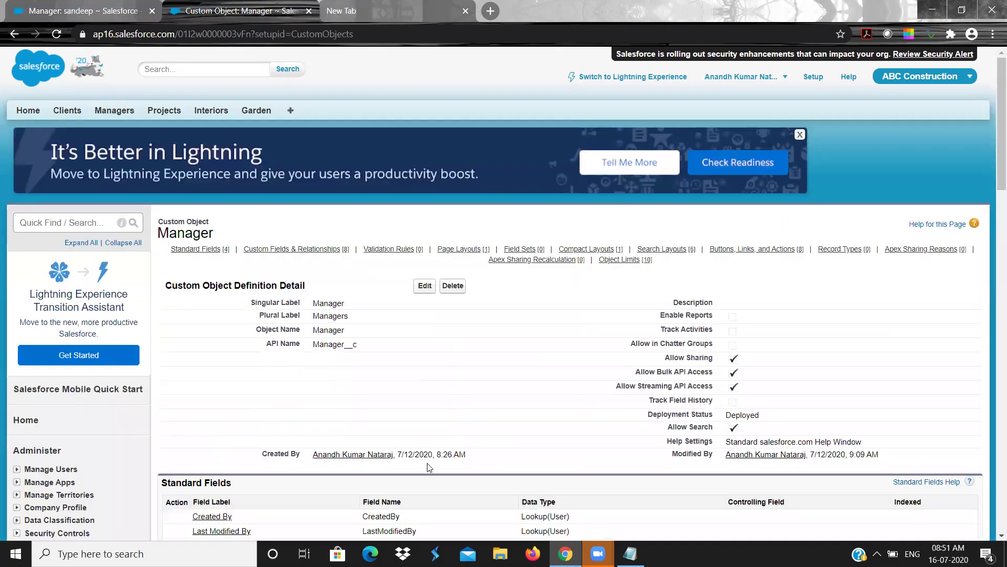
pyautogui.scroll(-2, 429, 467)
pyautogui.scroll(-2, 427, 464)
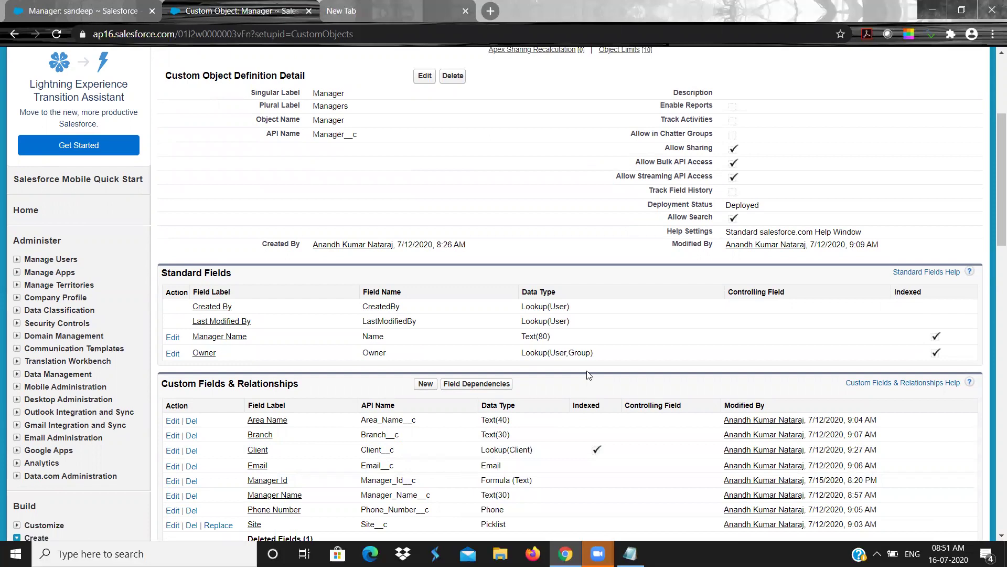
pyautogui.scroll(-2, 589, 374)
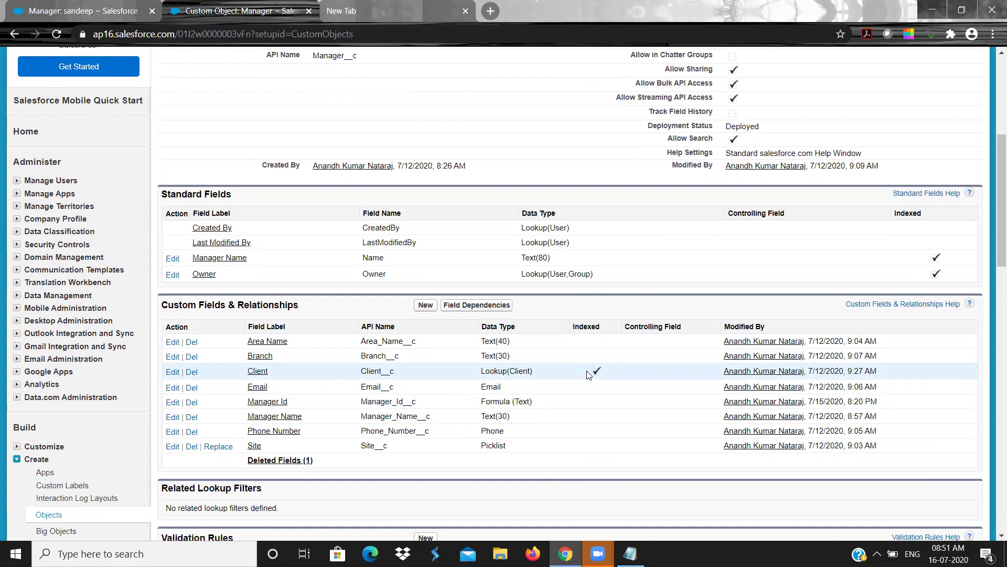
# Start a new custom field on the Manager object with the Formula data type and proceed to its output type options
pyautogui.click(426, 309)
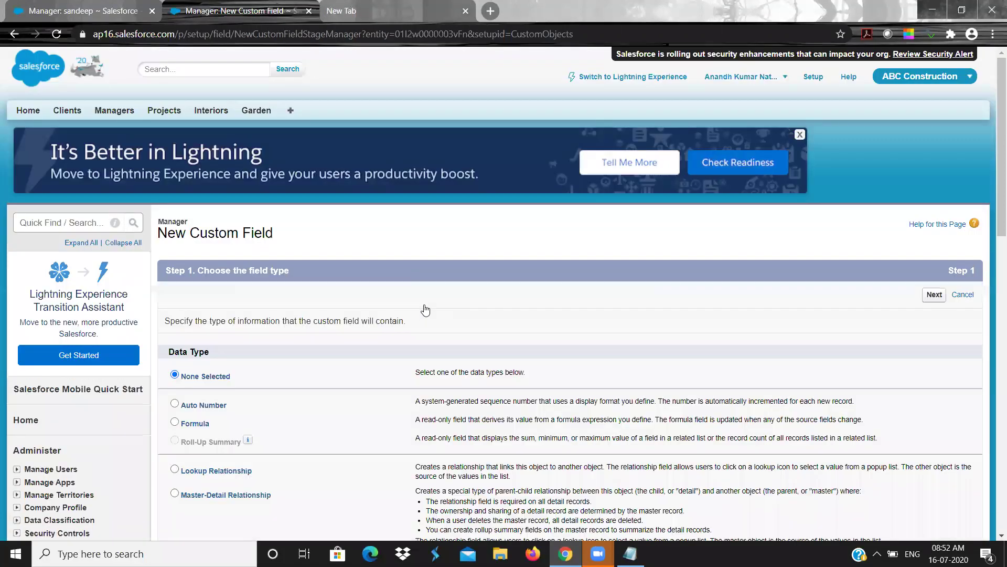
pyautogui.scroll(-2, 170, 360)
pyautogui.click(174, 344)
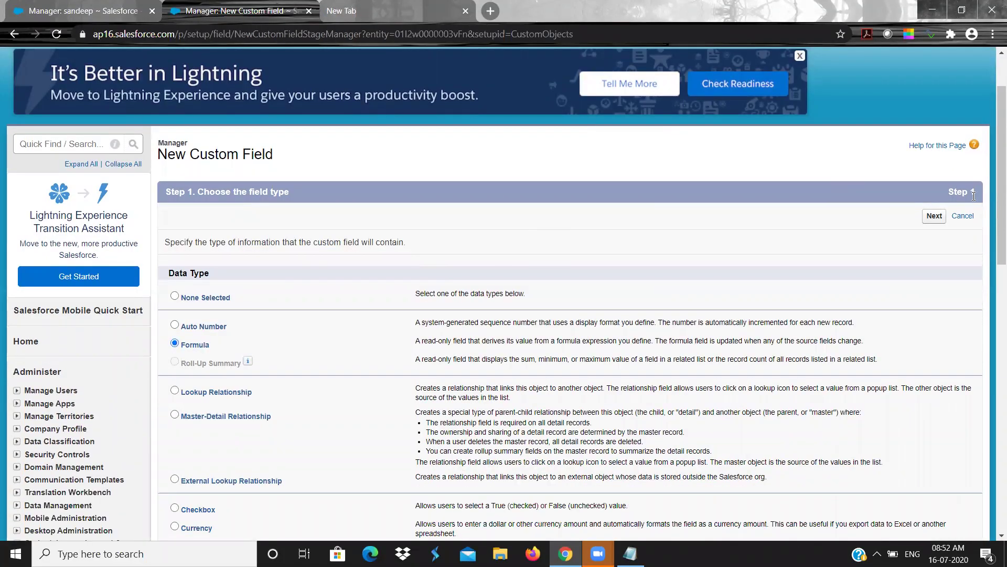
pyautogui.click(925, 220)
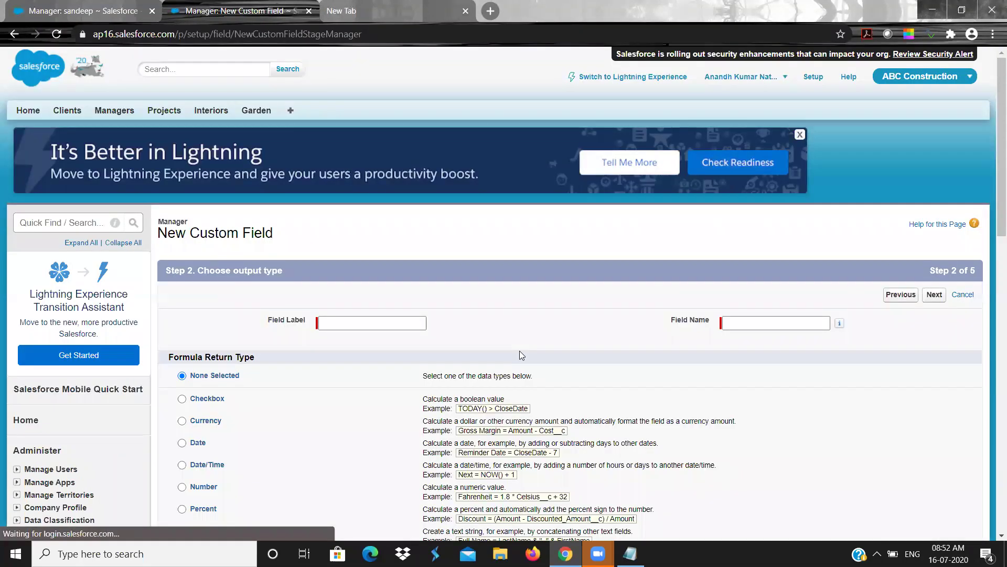
pyautogui.scroll(-2, 519, 351)
pyautogui.scroll(-3, 519, 350)
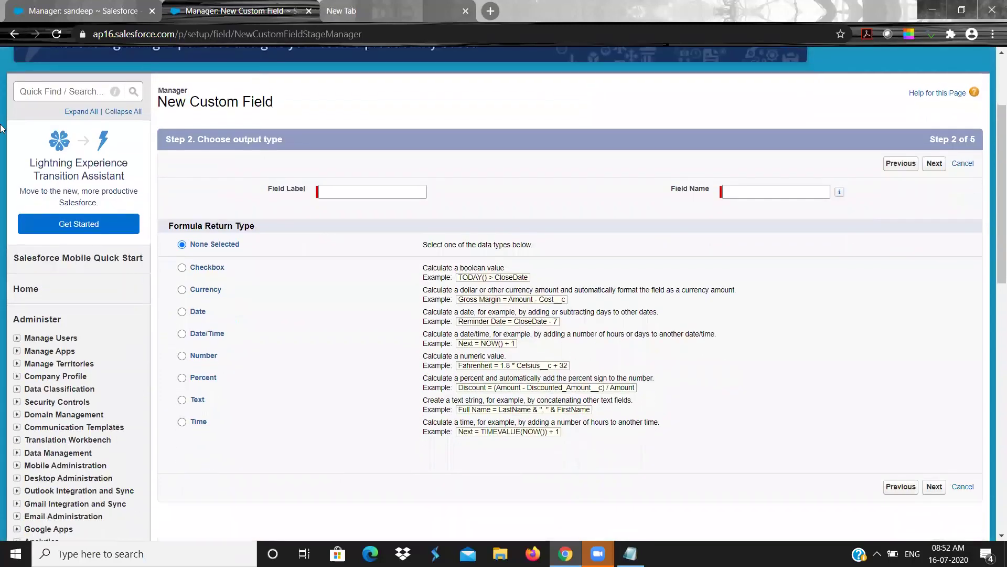
# Check the Client lookup in the manager record's edit form, and leave the form for the Clients list
pyautogui.click(60, 12)
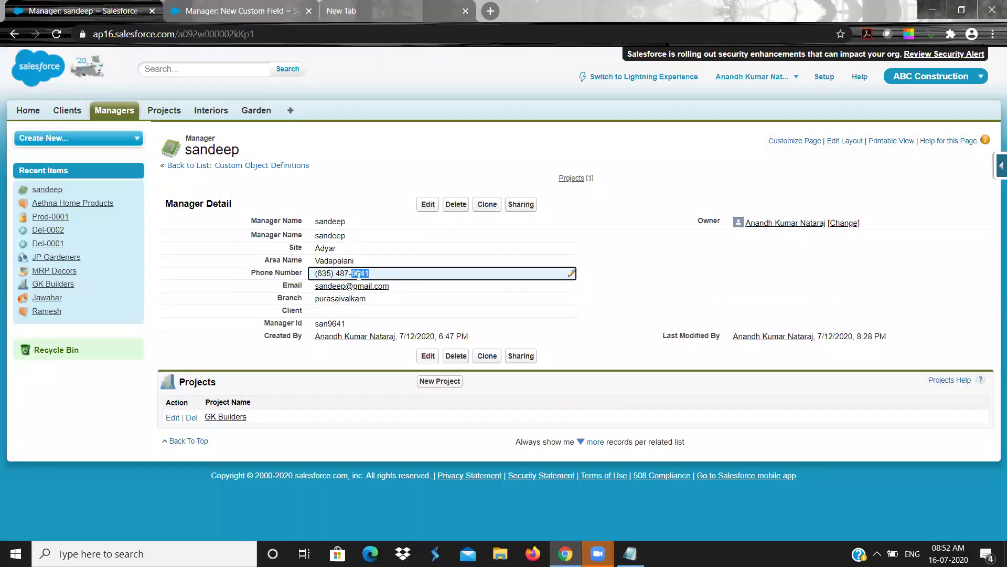
pyautogui.click(419, 204)
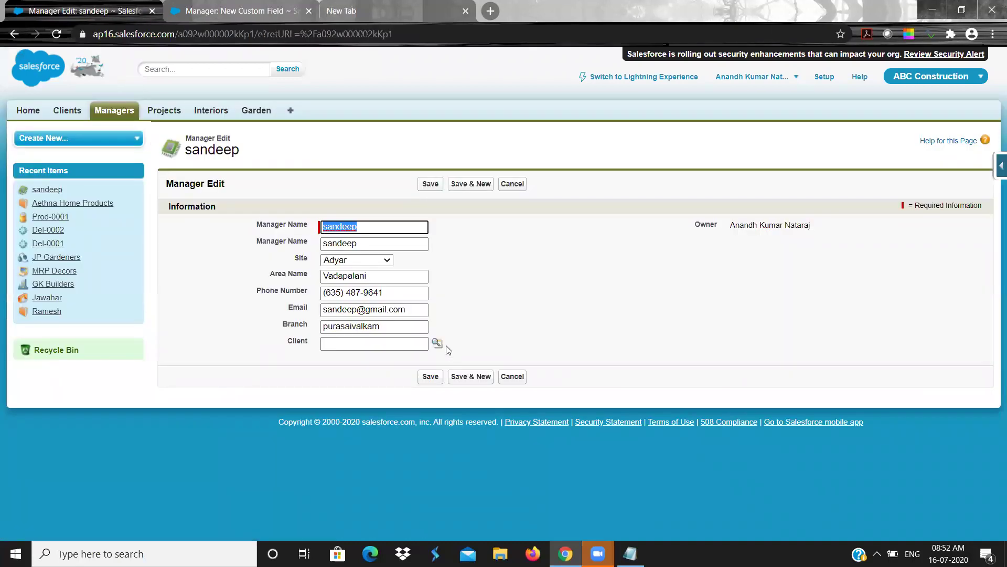
pyautogui.click(378, 343)
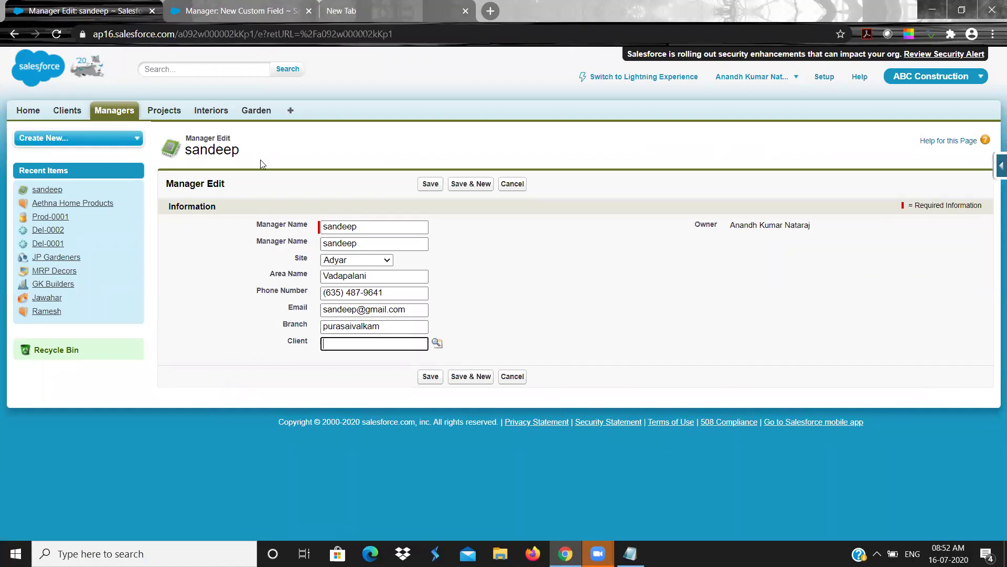
pyautogui.click(56, 114)
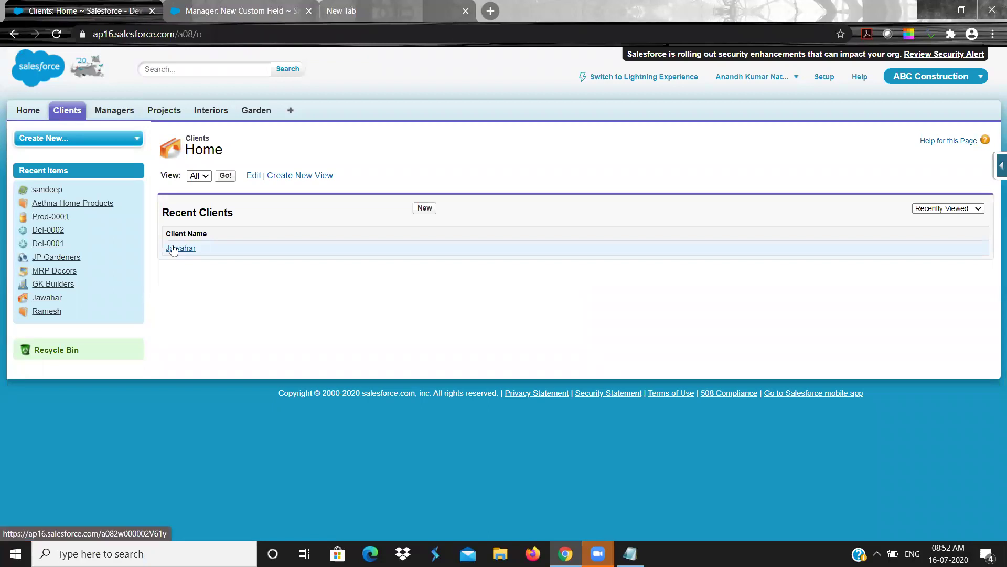
# Open the record in the recent clients list and review its client details
pyautogui.click(173, 248)
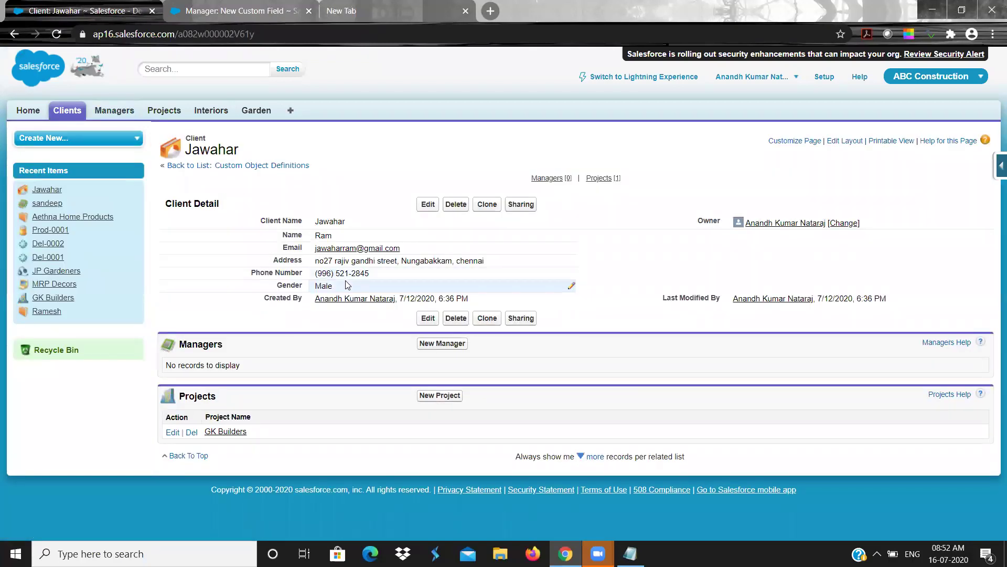
pyautogui.click(379, 284)
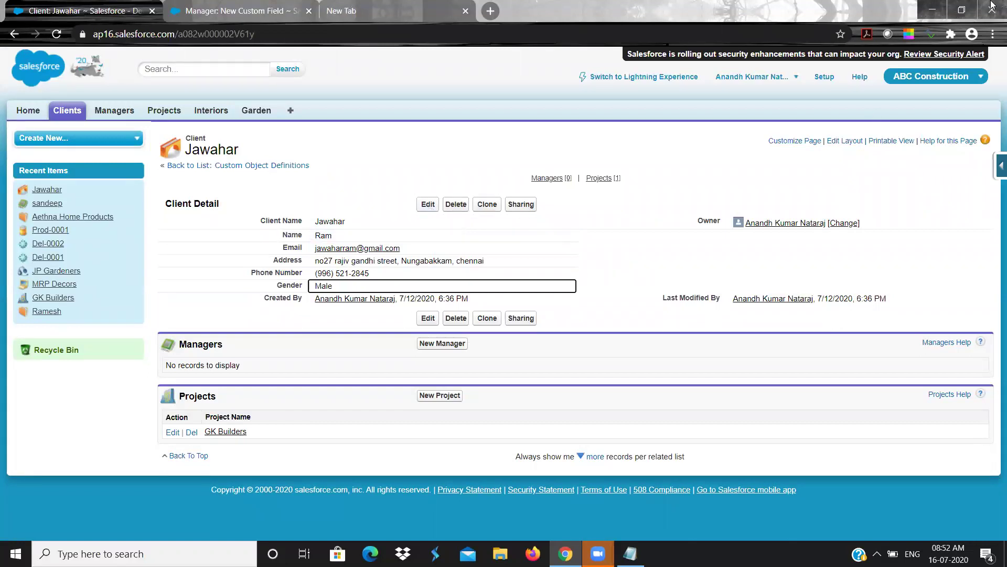
# Switch to the Sales app and open the Aethna Home Products account record
pyautogui.click(958, 78)
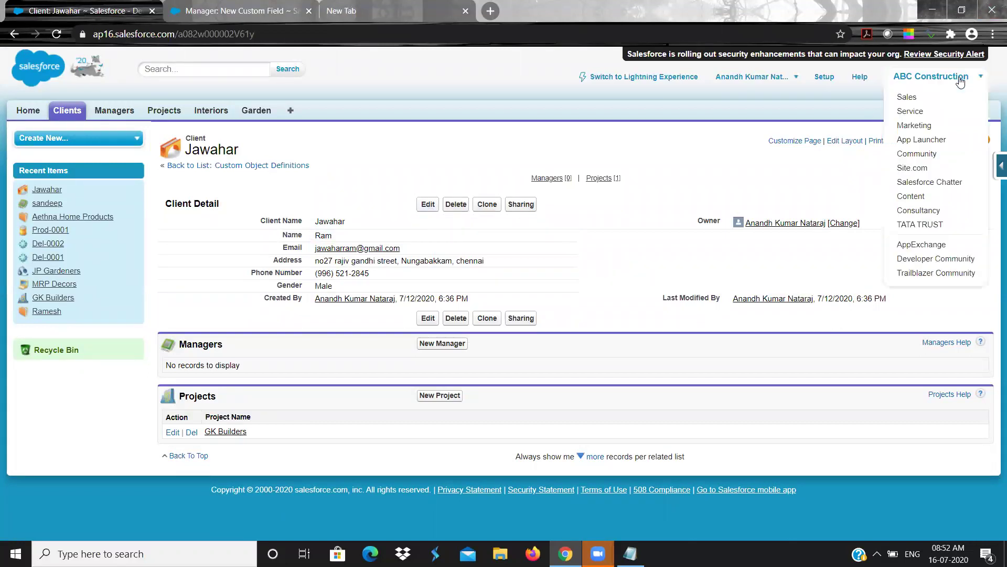
pyautogui.click(900, 109)
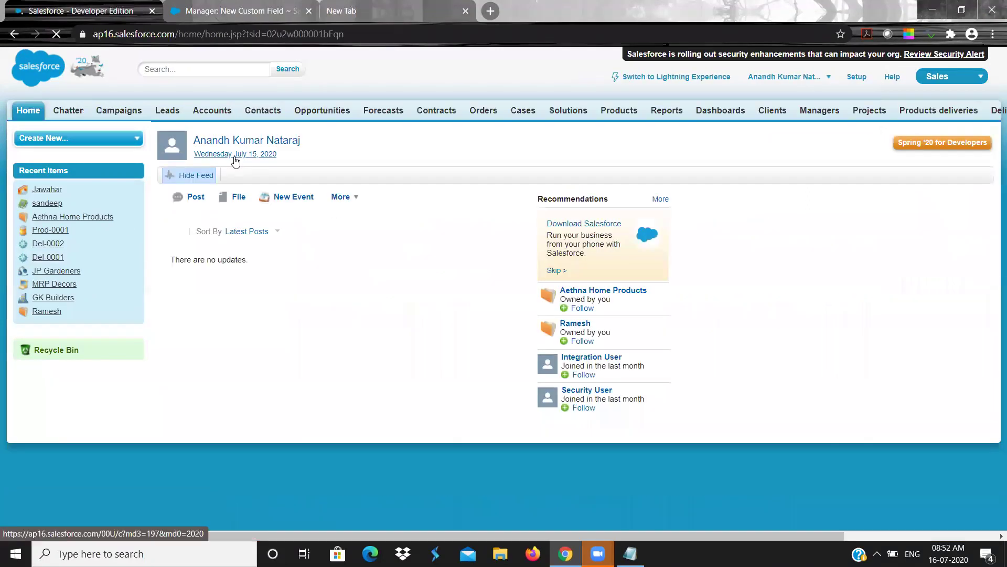
pyautogui.click(204, 114)
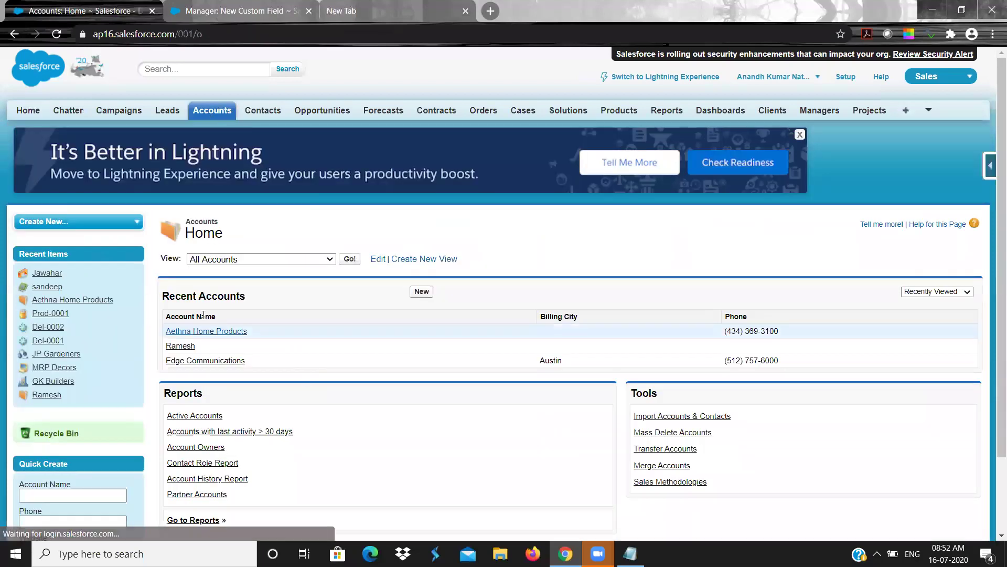
pyautogui.click(192, 332)
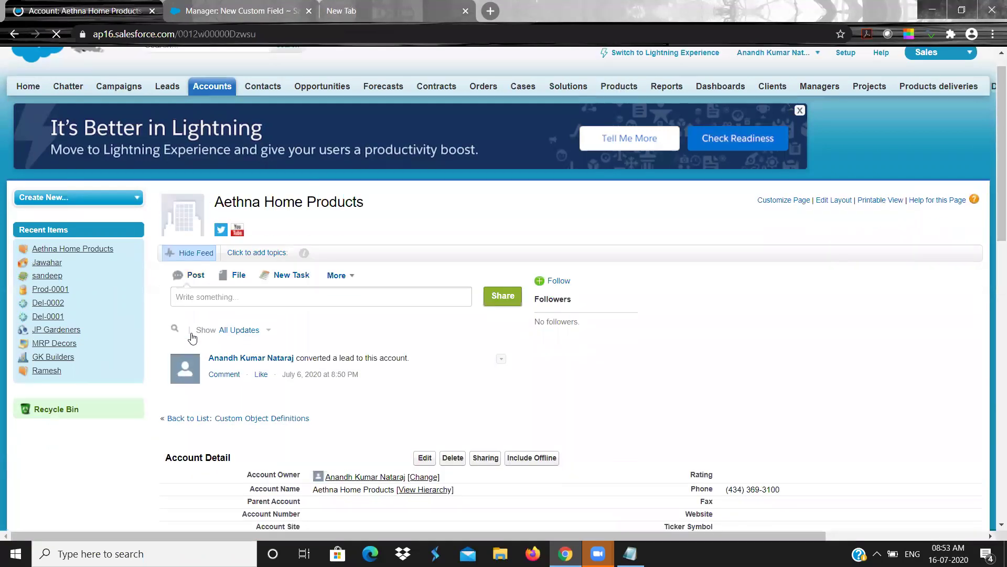
# Review the Aethna Home Products account details and check which choices its Rating picklist offers, leaving the rating unset
pyautogui.scroll(-3, 192, 338)
pyautogui.scroll(-2, 192, 338)
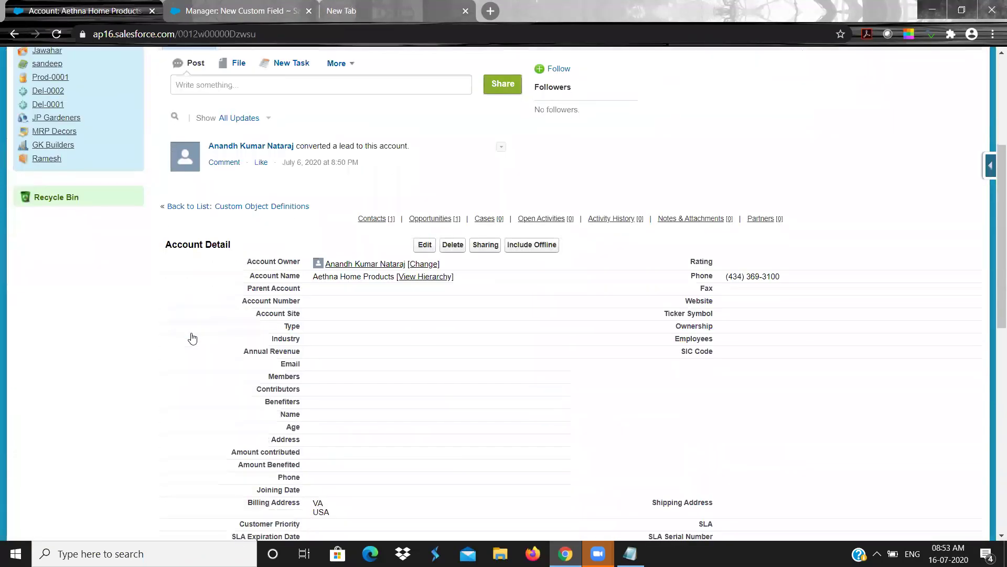
pyautogui.scroll(-3, 315, 426)
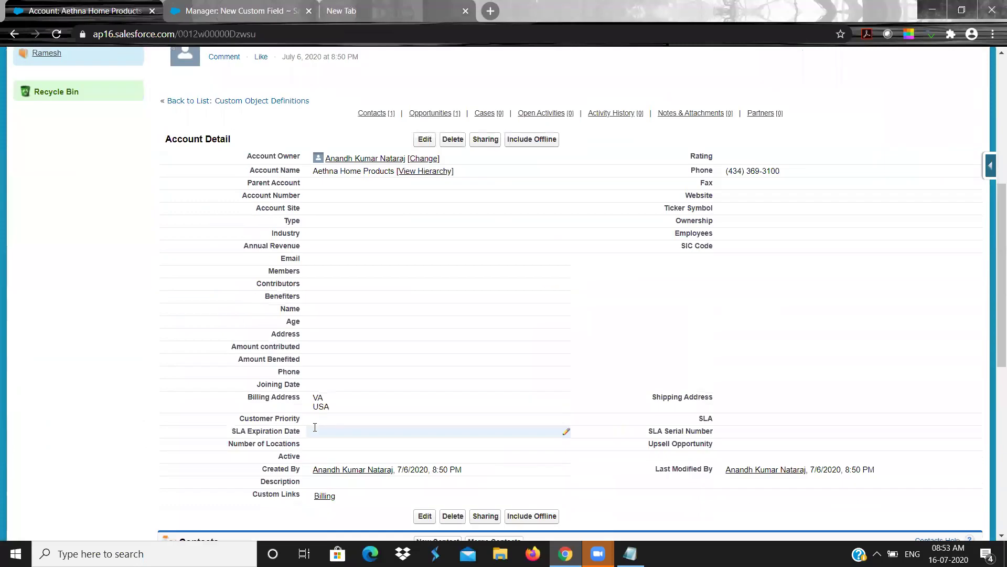
pyautogui.scroll(2, 315, 432)
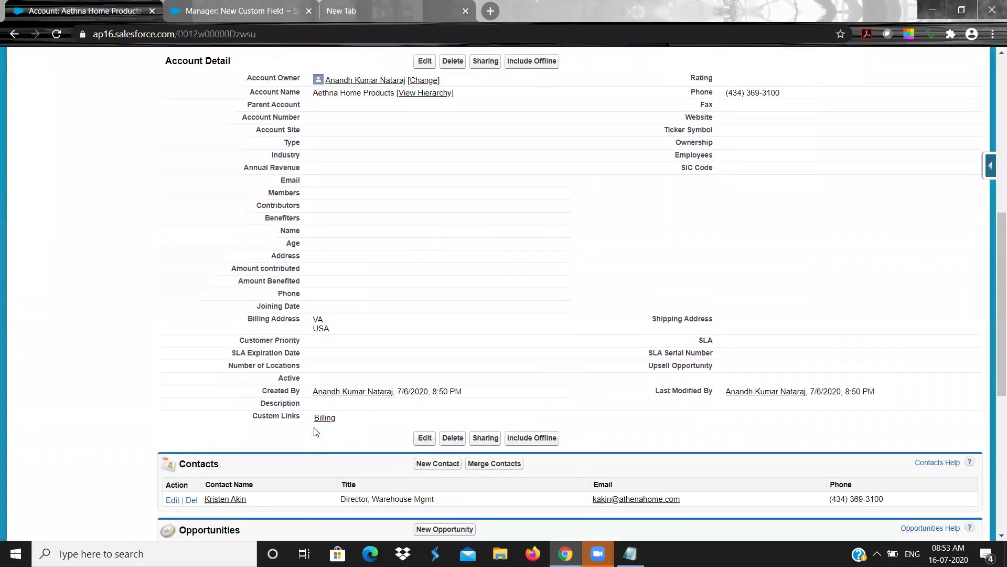
pyautogui.scroll(1, 314, 426)
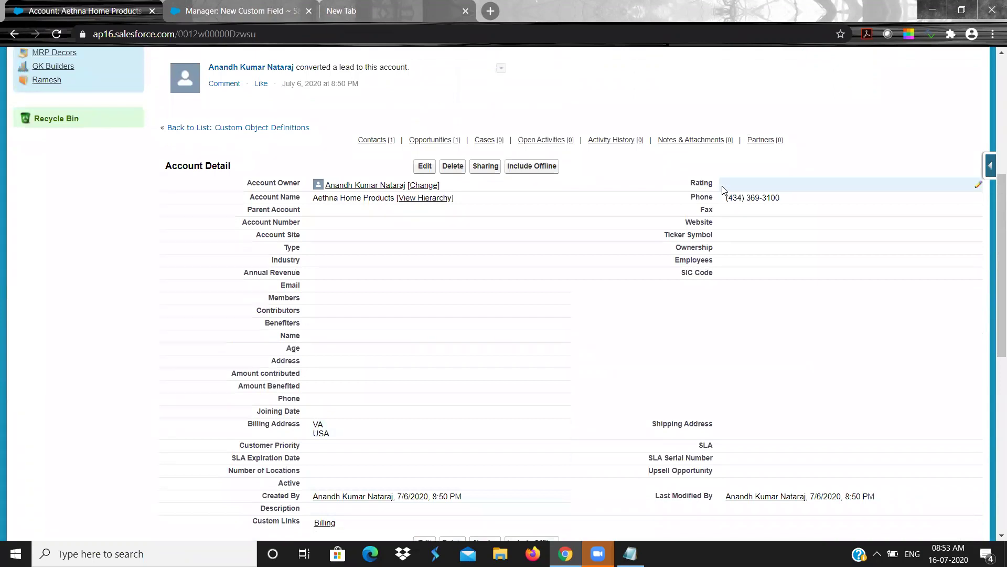
pyautogui.doubleClick(723, 188)
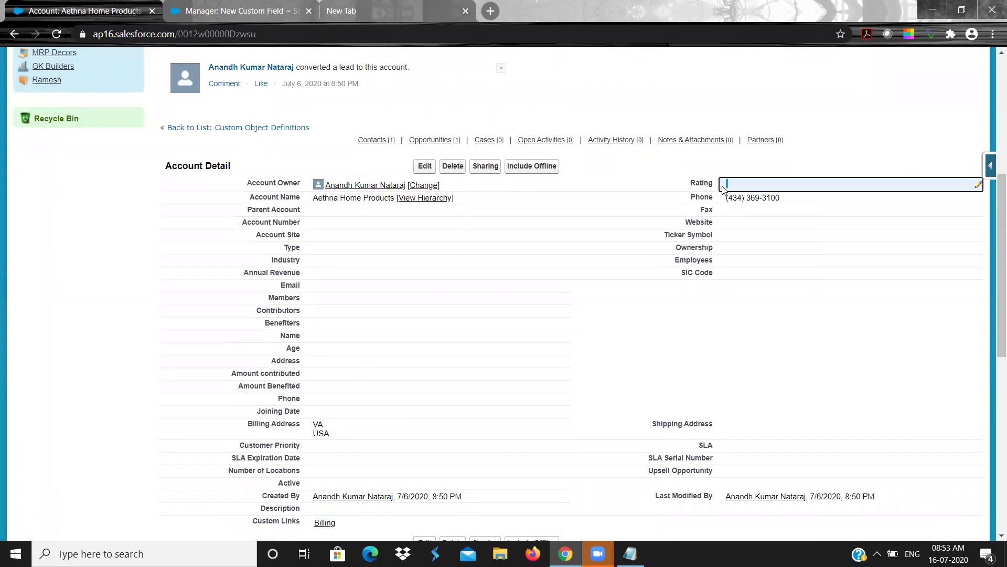
pyautogui.click(749, 186)
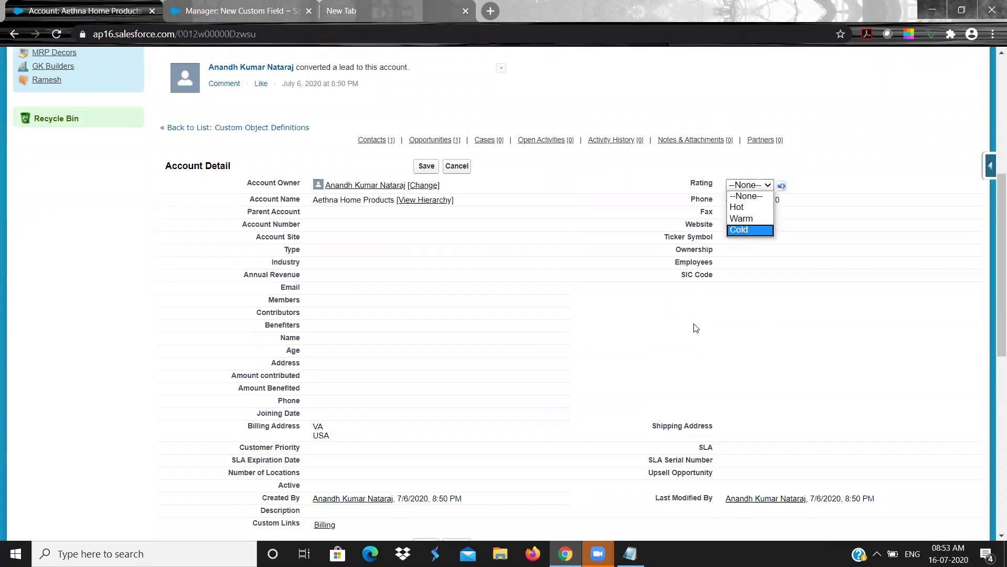
pyautogui.click(705, 313)
pyautogui.click(704, 312)
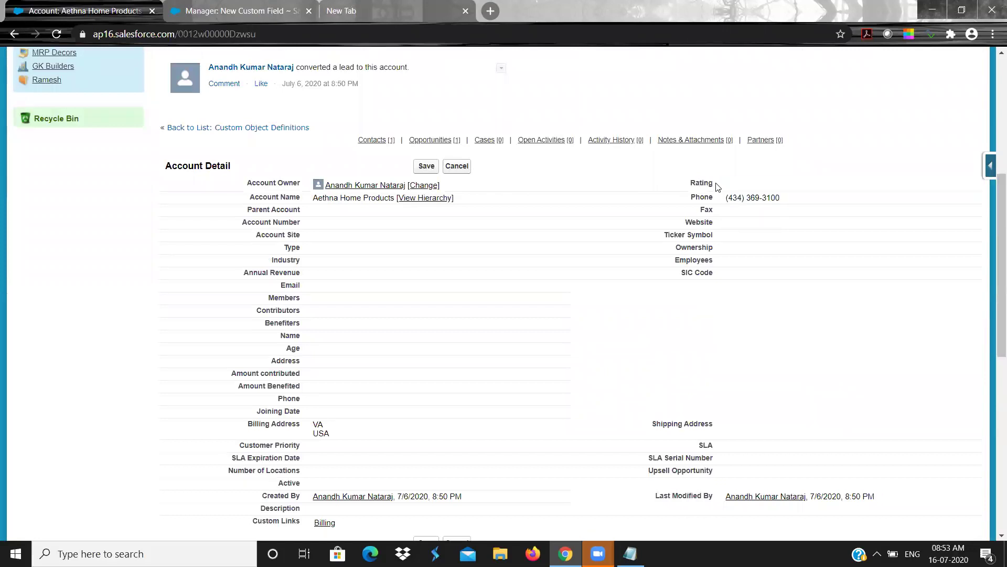
# Open the Account object's field list and locate its custom fields and relationships
pyautogui.click(988, 165)
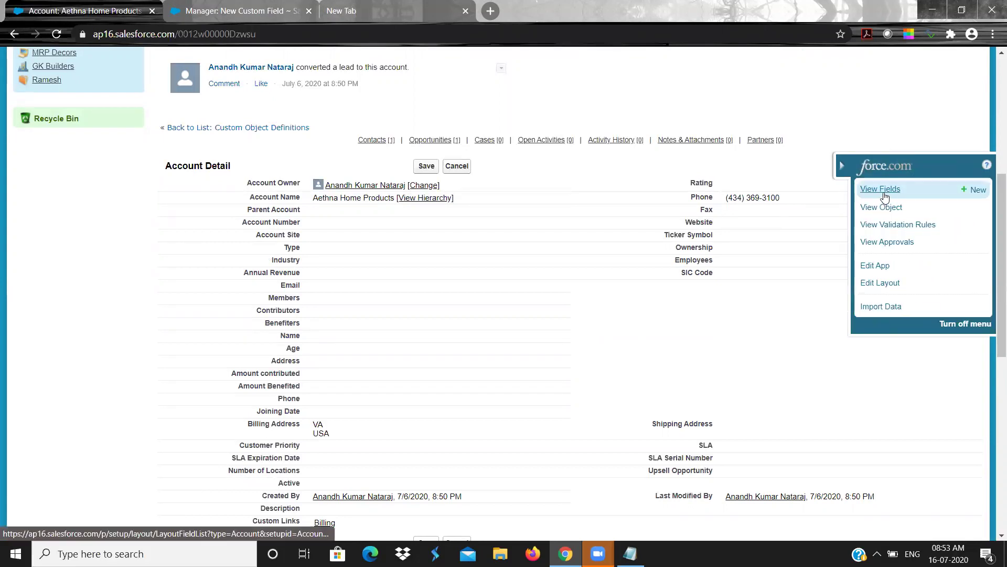
pyautogui.click(885, 197)
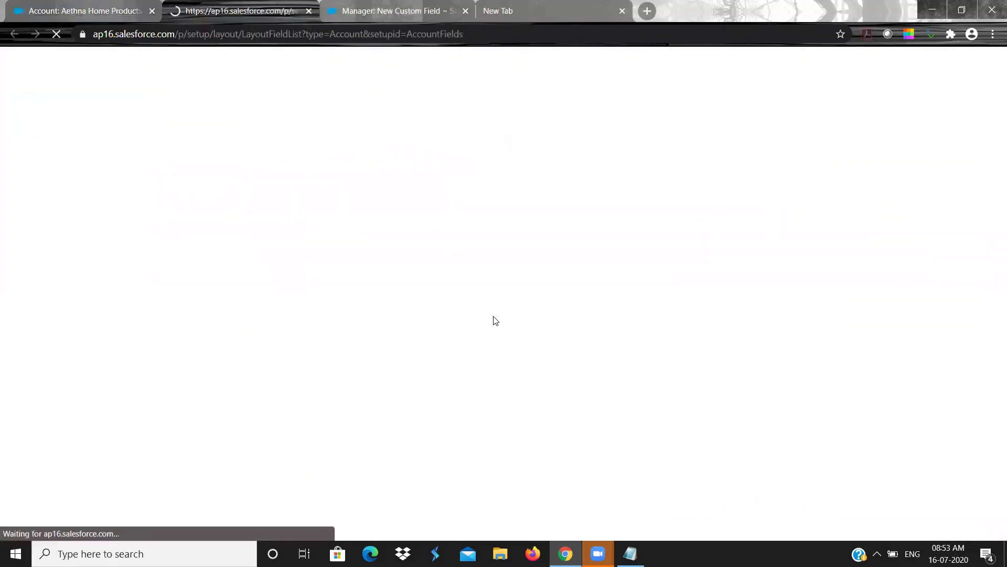
pyautogui.scroll(-1, 493, 316)
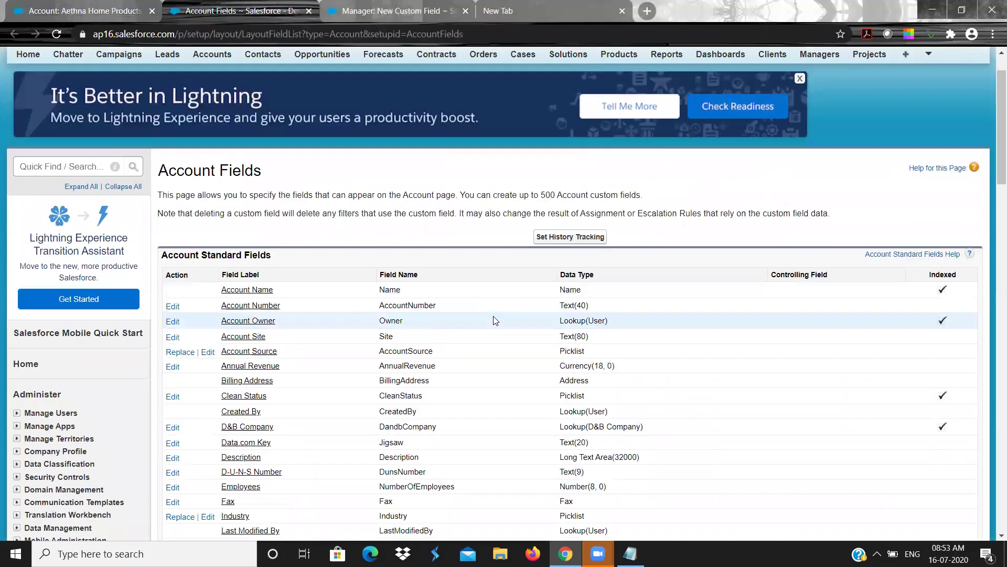
pyautogui.scroll(-8, 493, 316)
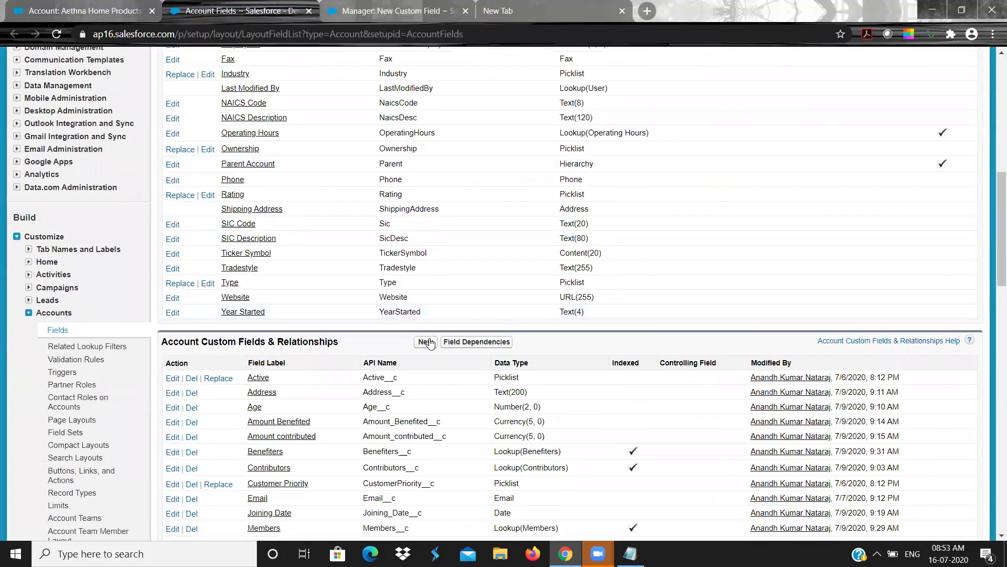
# Start a new custom field on the Account object with the Formula data type and proceed to its output type options
pyautogui.click(426, 342)
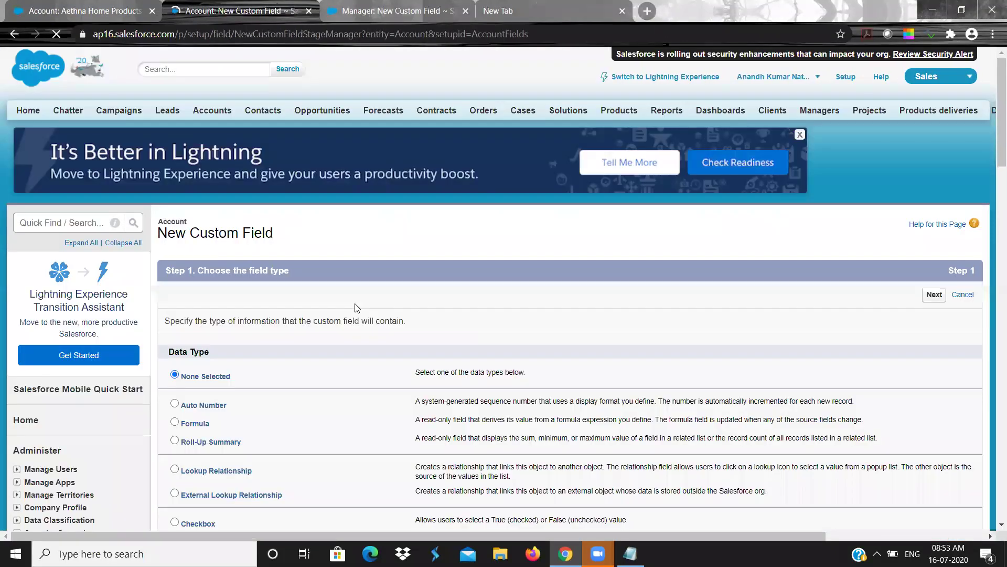
pyautogui.scroll(-1, 355, 307)
pyautogui.click(175, 369)
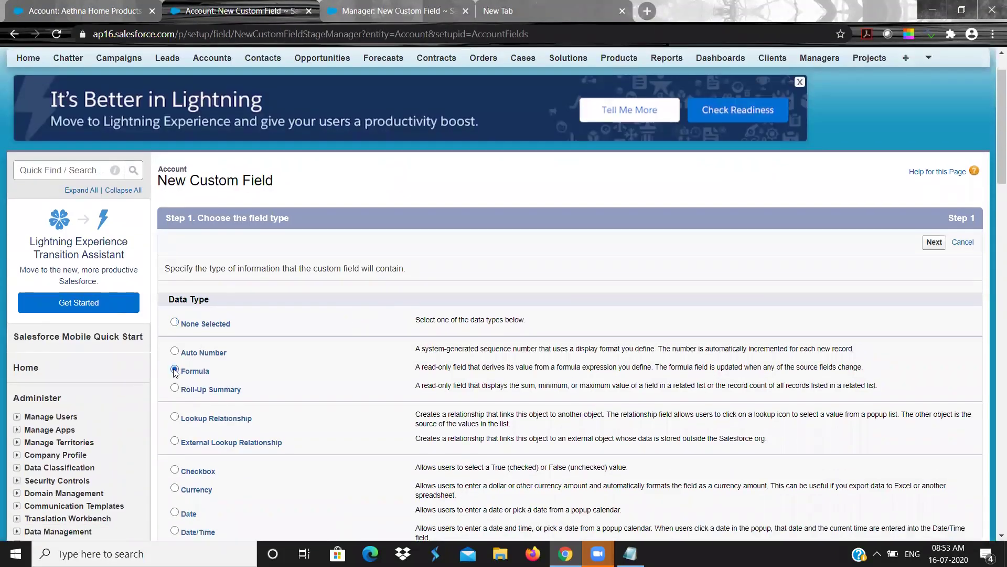
pyautogui.click(945, 241)
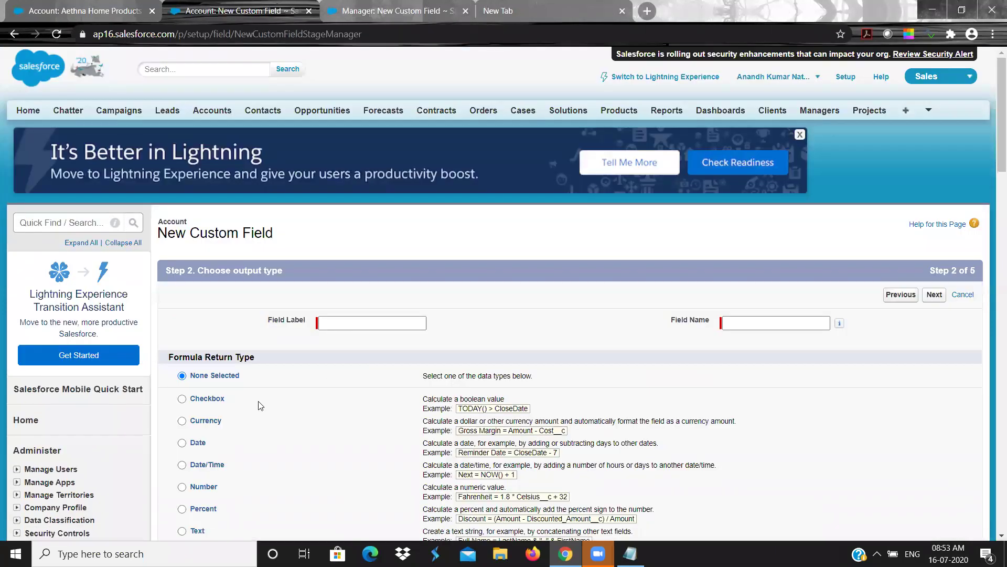
# Label the formula field Account Info with the Text return type, and proceed to the formula entry
pyautogui.scroll(-1, 262, 404)
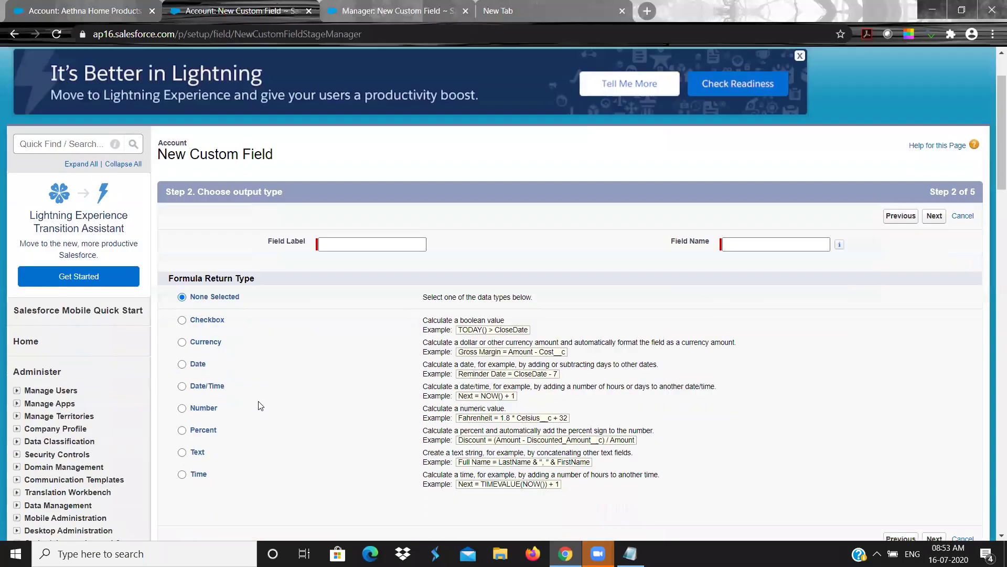
pyautogui.click(183, 452)
pyautogui.click(355, 242)
pyautogui.click(354, 242)
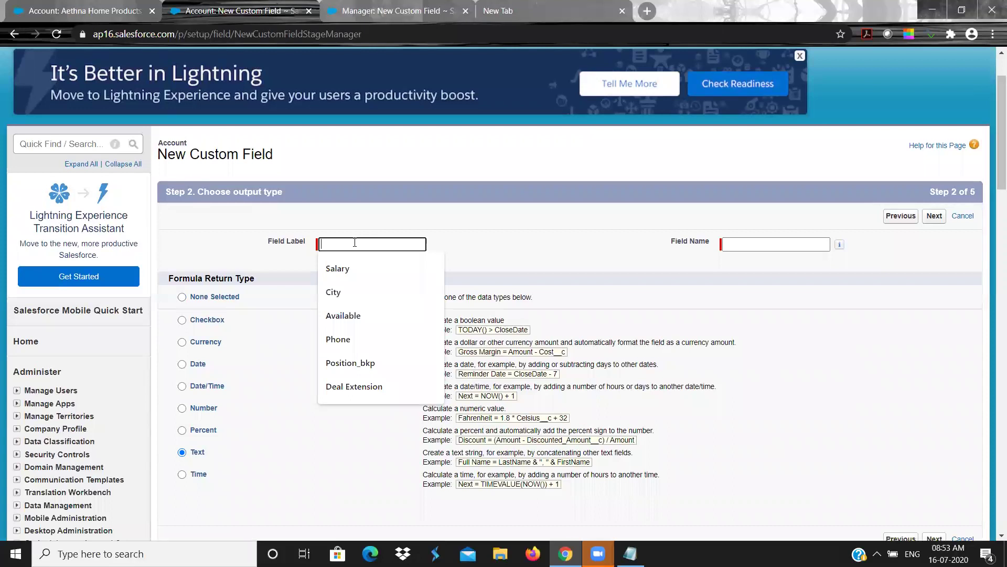
pyautogui.write('Account')
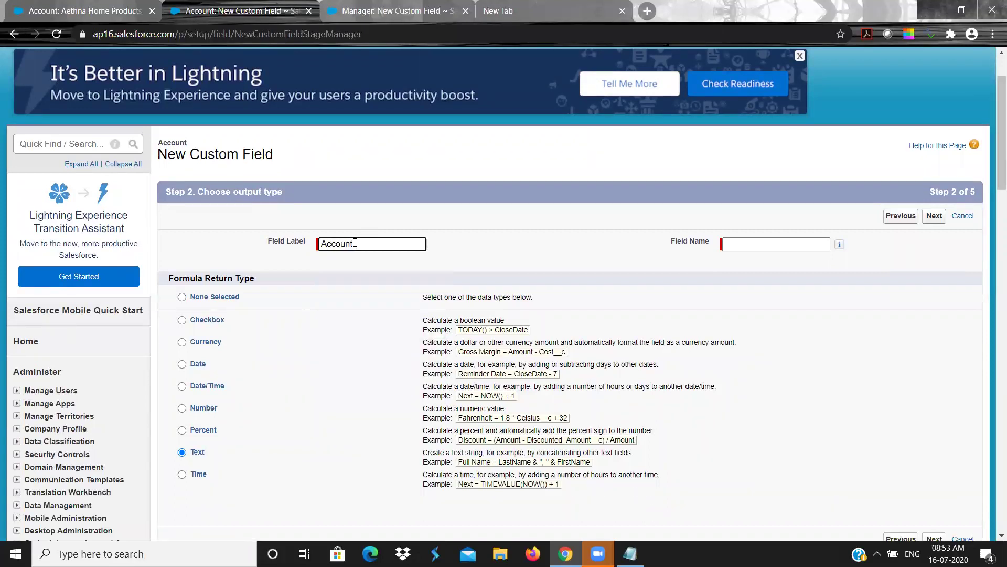
pyautogui.write(' Info')
pyautogui.press('Tab')
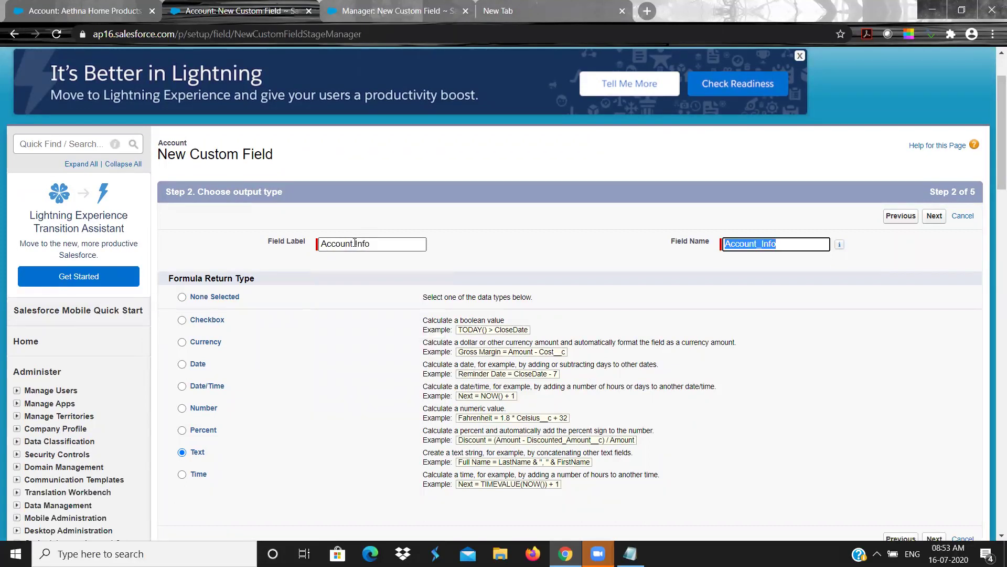
pyautogui.click(924, 220)
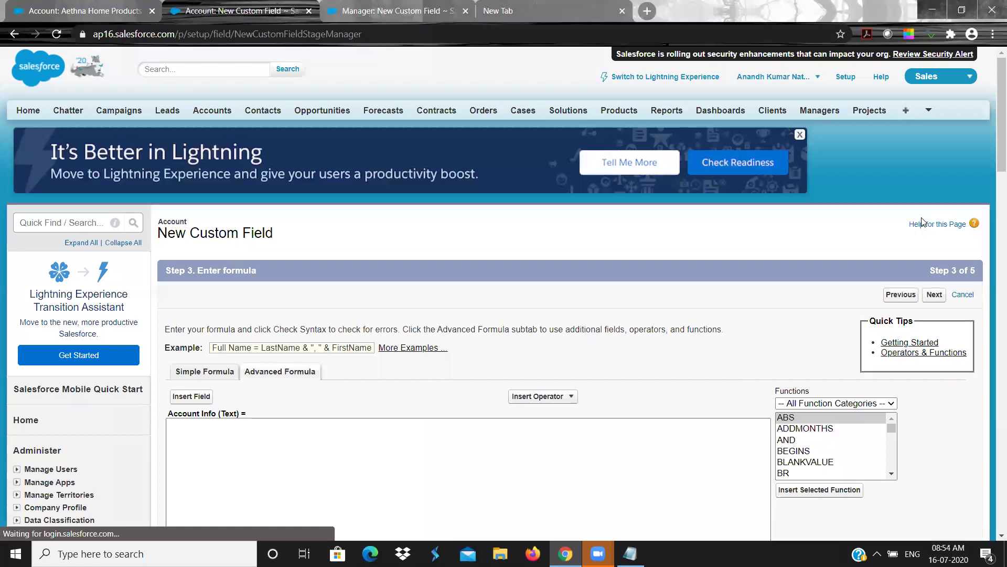
# Find the IF function among all function categories and insert it into the Account Info formula
pyautogui.click(530, 450)
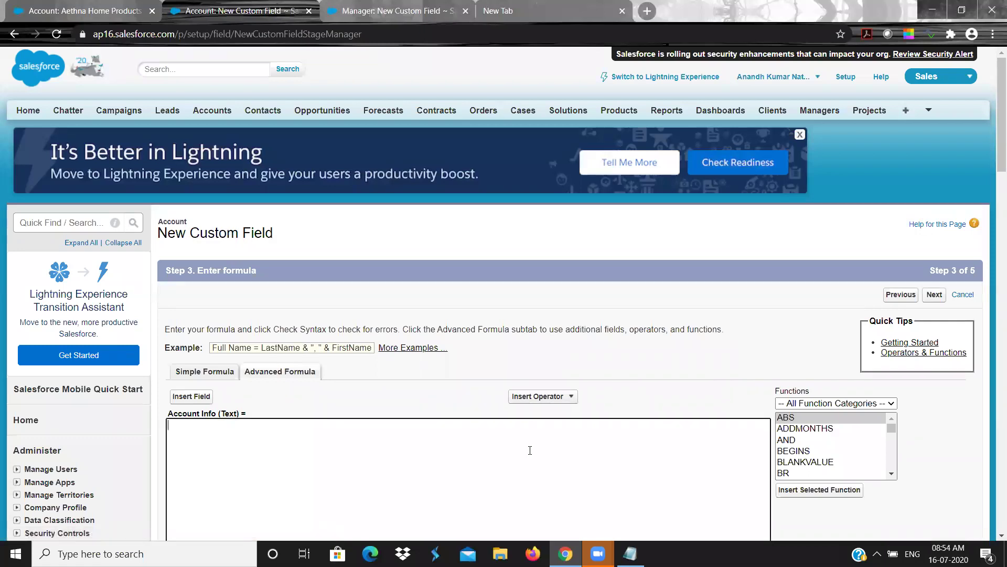
pyautogui.scroll(-1, 716, 344)
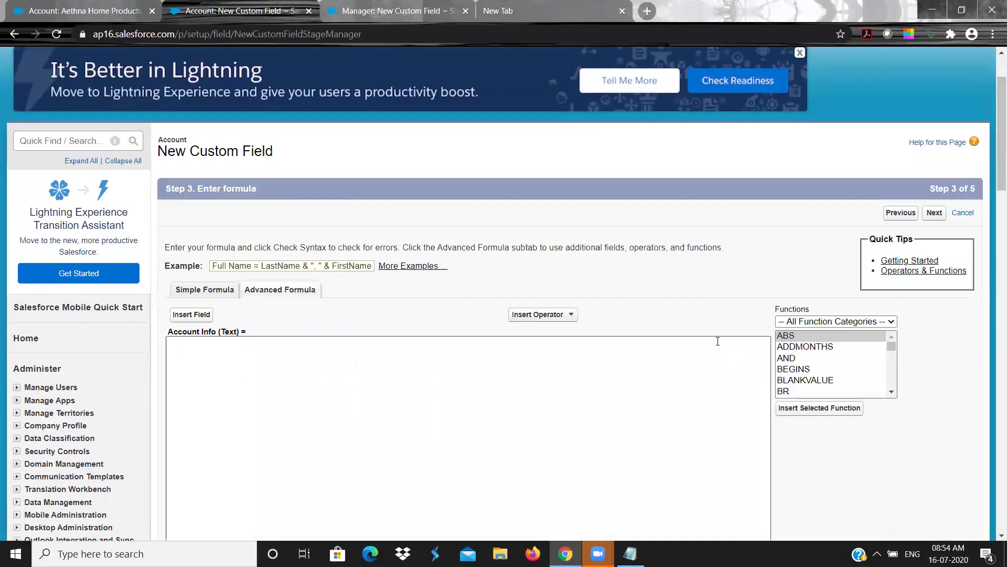
pyautogui.scroll(-3, 718, 341)
pyautogui.scroll(1, 718, 341)
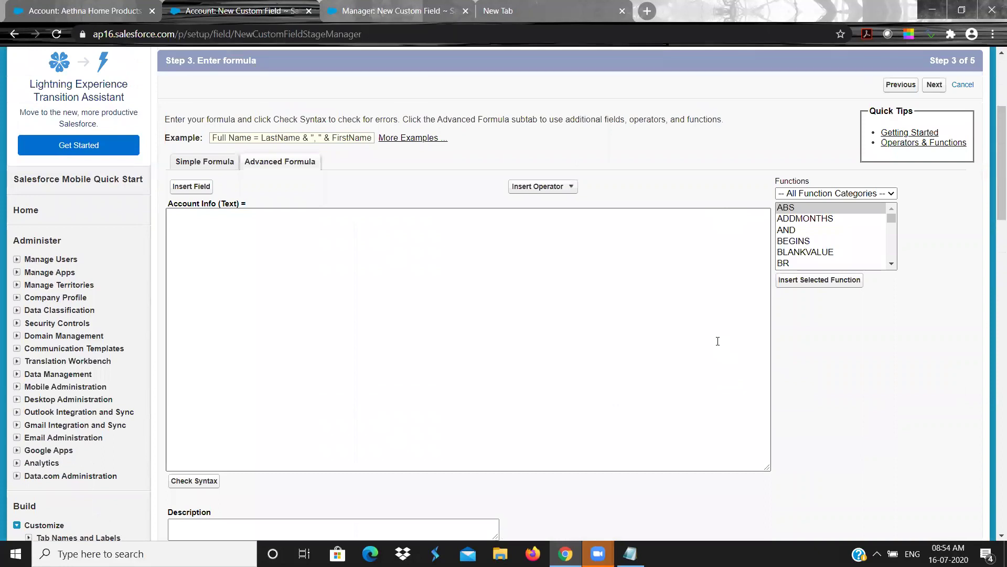
pyautogui.click(816, 241)
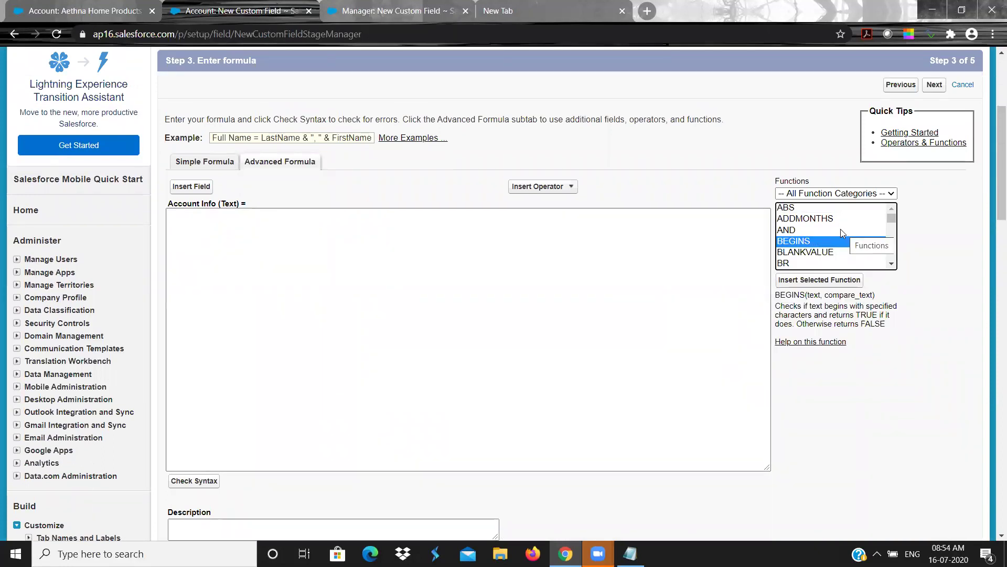
pyautogui.press('i')
pyautogui.moveTo(841, 233)
pyautogui.mouseDown()
pyautogui.moveTo(828, 277)
pyautogui.moveTo(821, 216)
pyautogui.mouseUp()
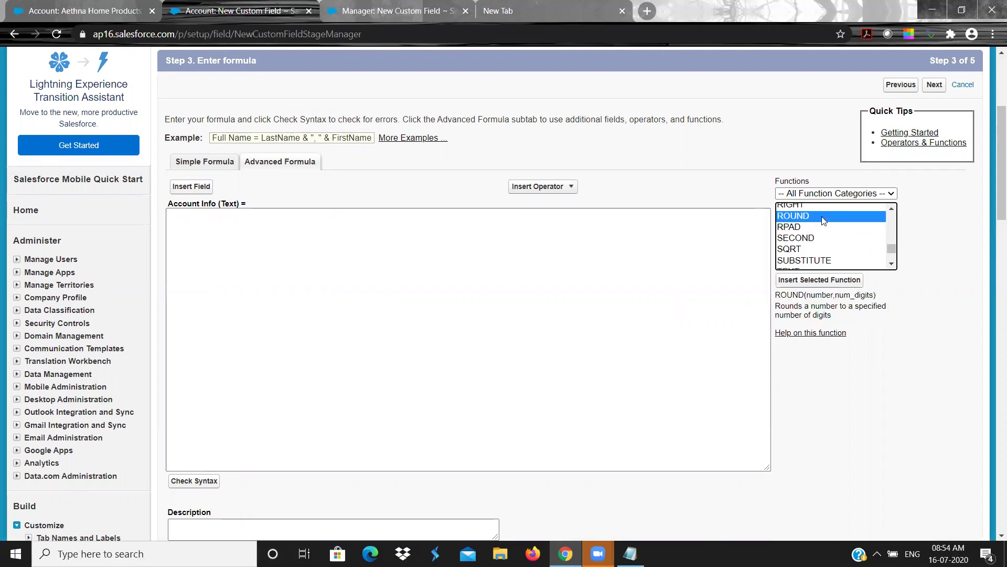
pyautogui.press('i')
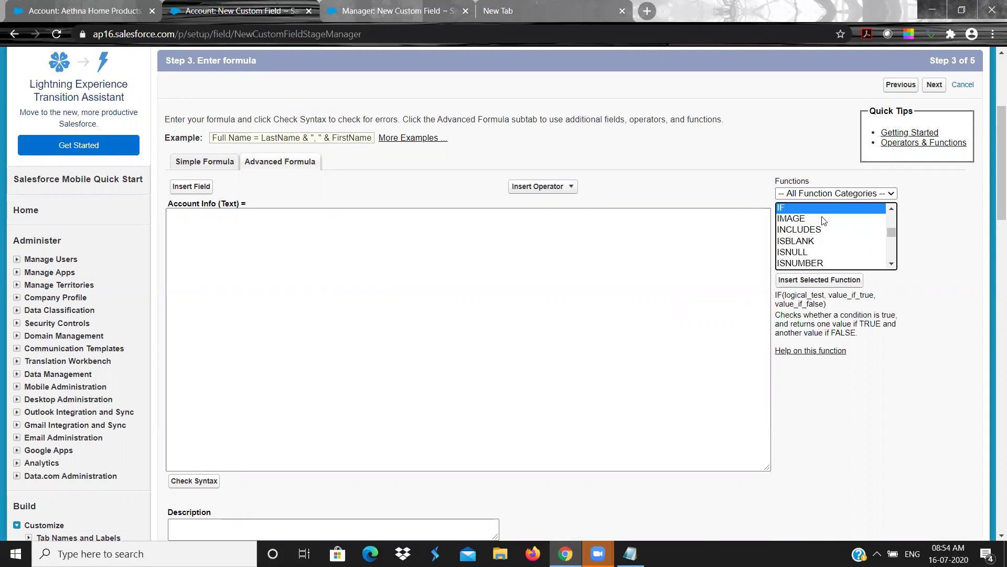
pyautogui.click(812, 281)
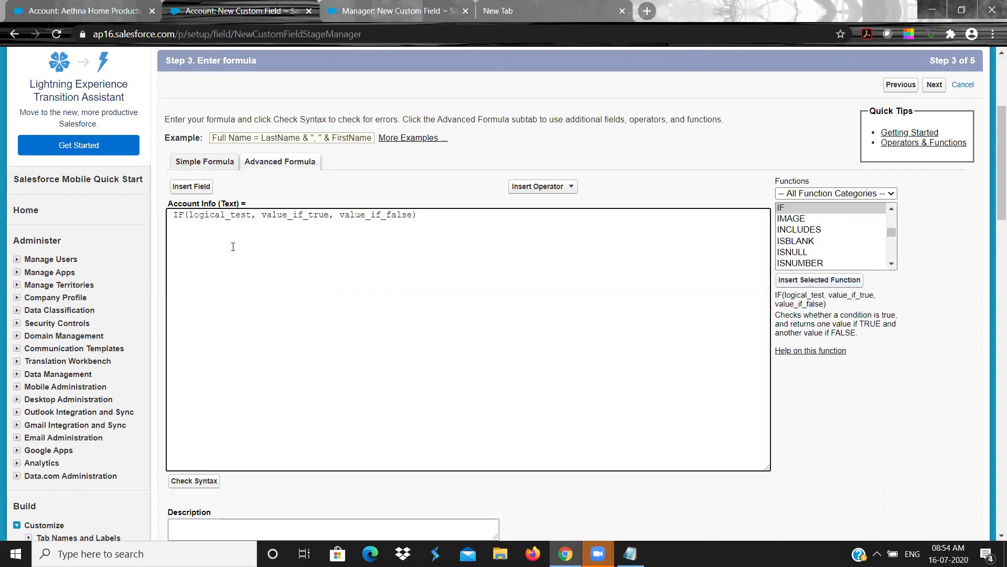
# Examine the logical_test, value_if_true and value_if_false arguments of the inserted IF function
pyautogui.click(190, 216)
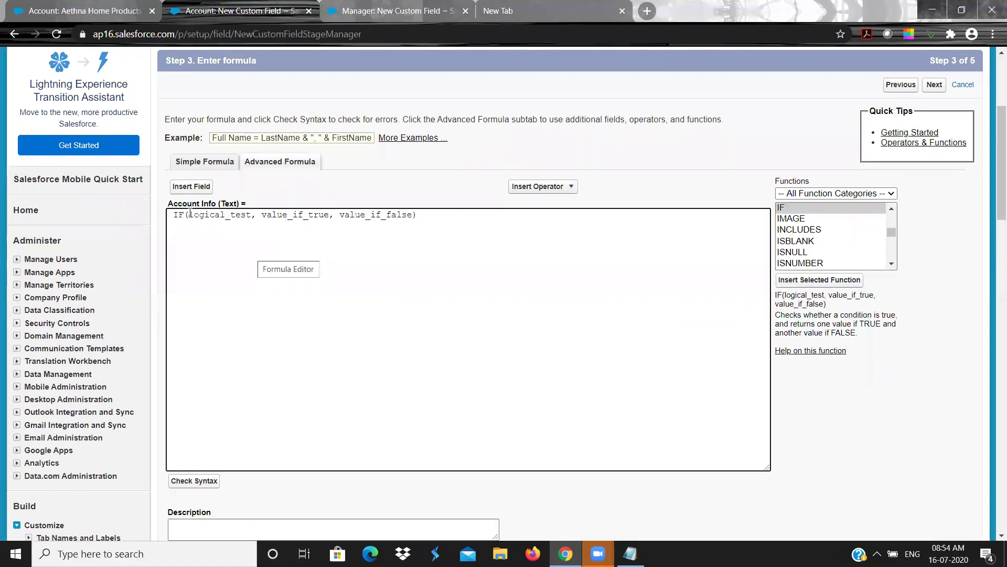
pyautogui.doubleClick(250, 218)
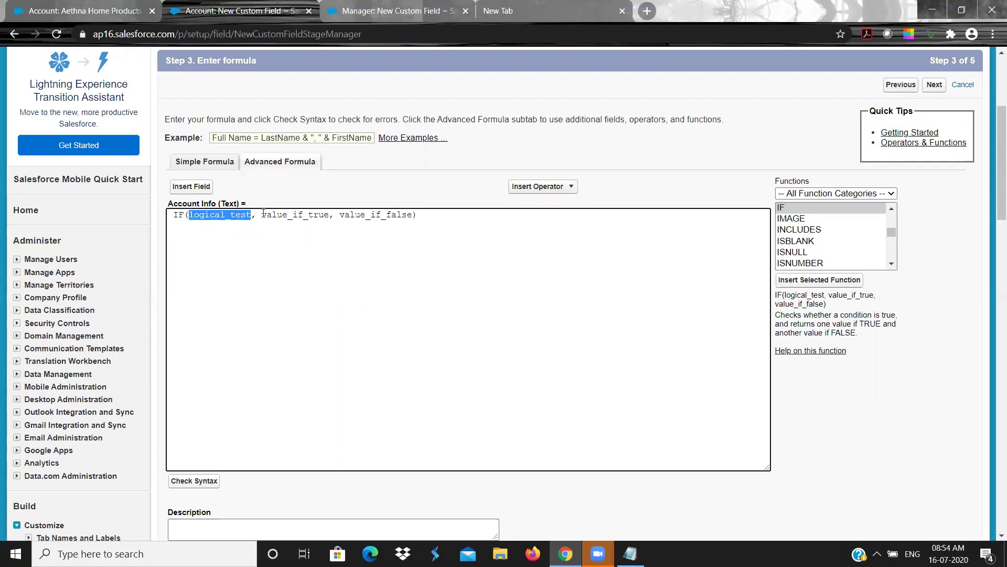
pyautogui.click(329, 209)
pyautogui.keyDown('shift'); pyautogui.click(331, 211); pyautogui.keyUp('shift')
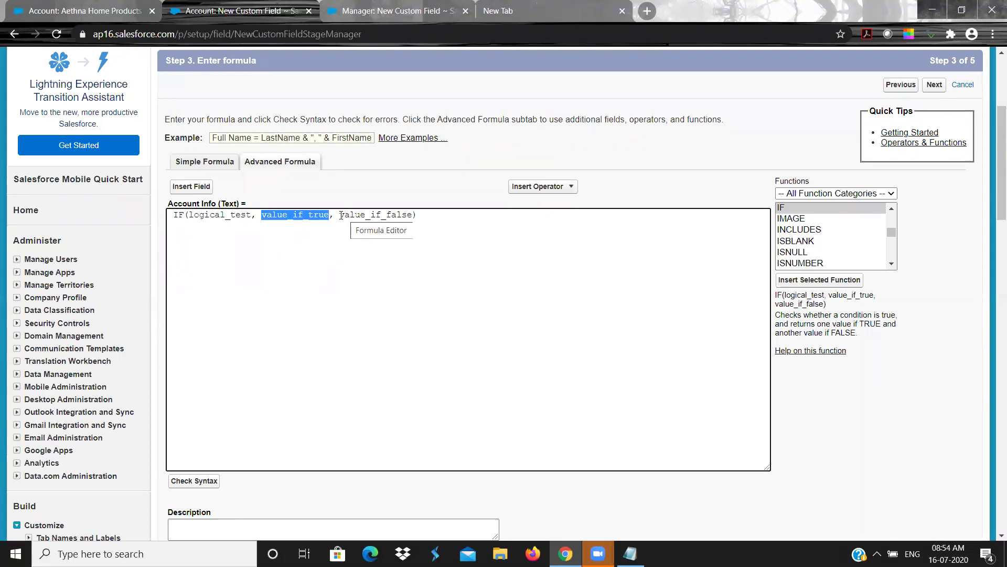
pyautogui.click(341, 215)
pyautogui.keyDown('shift'); pyautogui.click(414, 213); pyautogui.keyUp('shift')
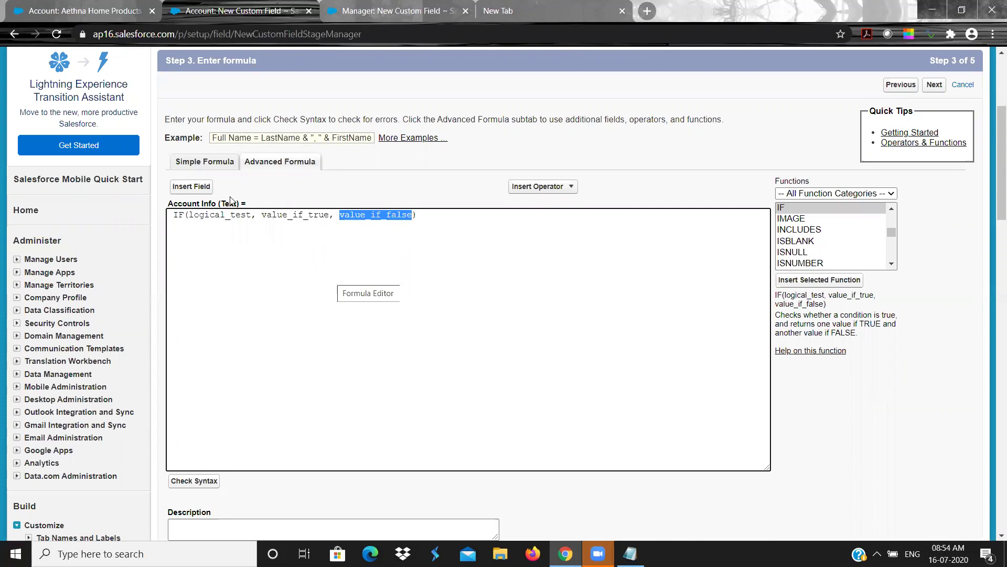
pyautogui.doubleClick(212, 216)
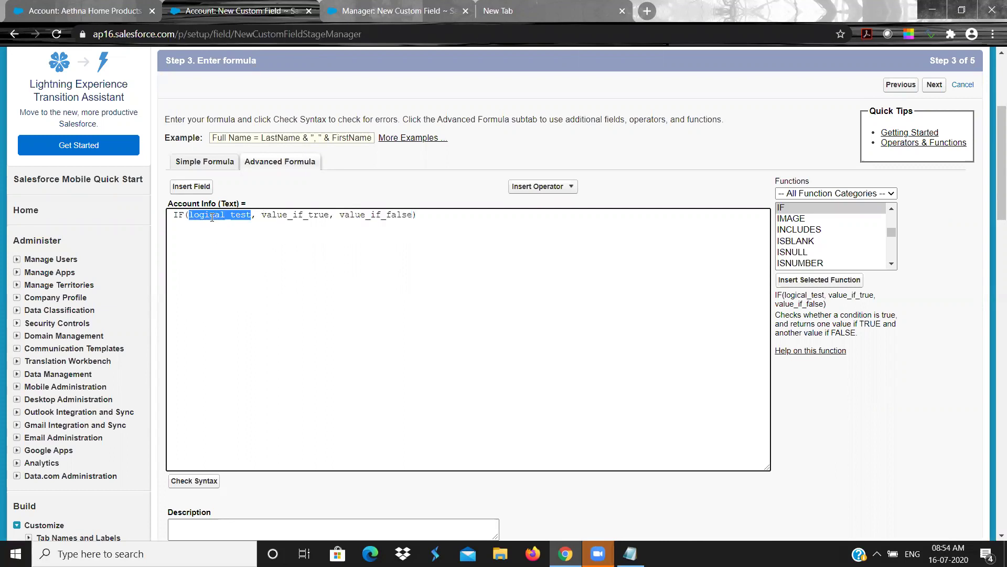
pyautogui.doubleClick(290, 216)
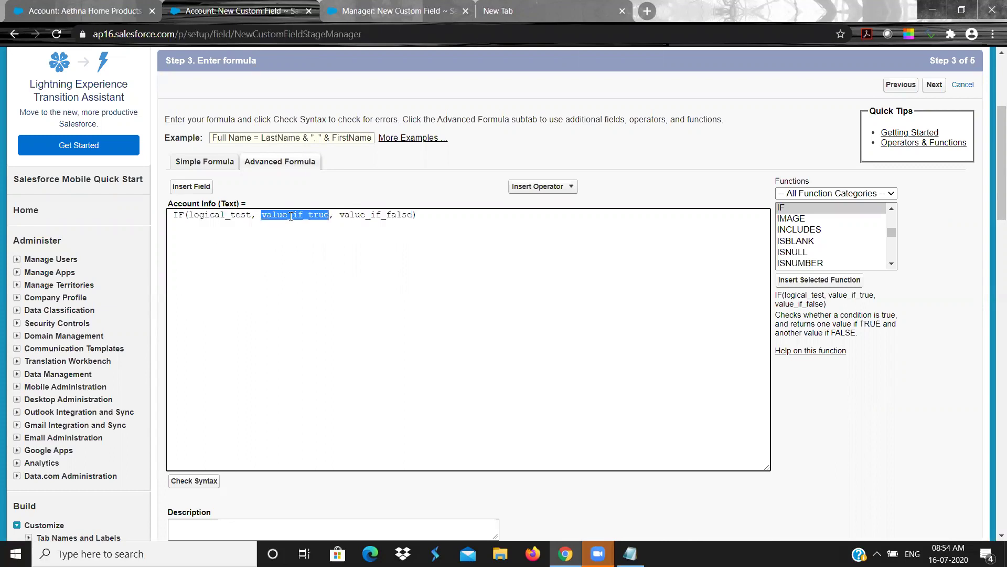
pyautogui.doubleClick(356, 216)
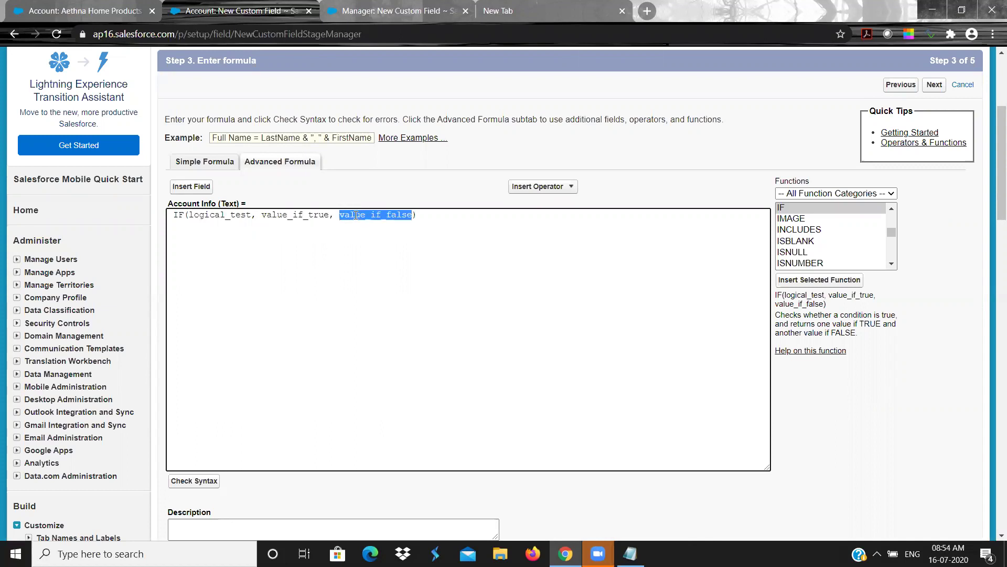
# Replace the logical_test placeholder in the IF formula with the Account object's Rating field
pyautogui.doubleClick(213, 216)
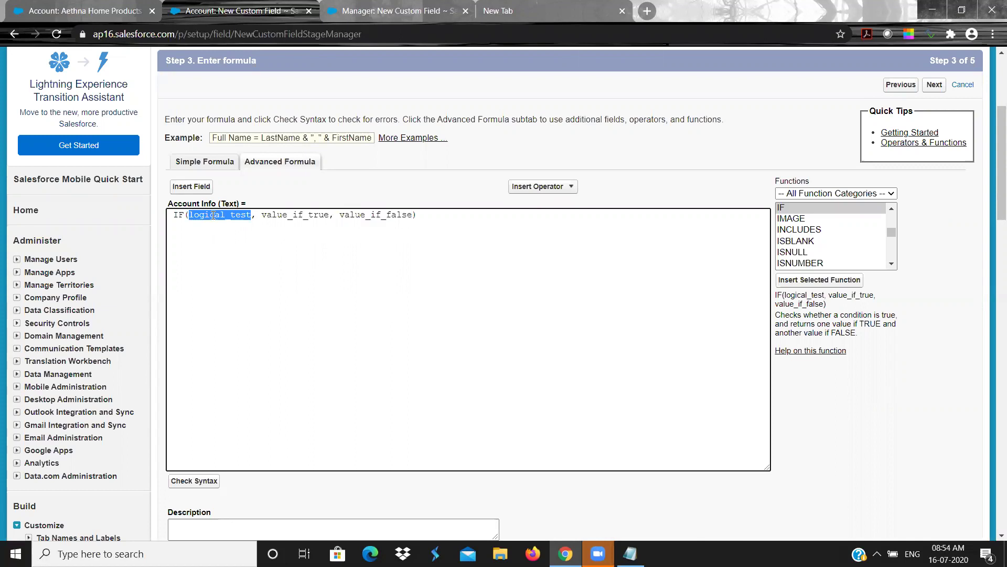
pyautogui.press('Delete')
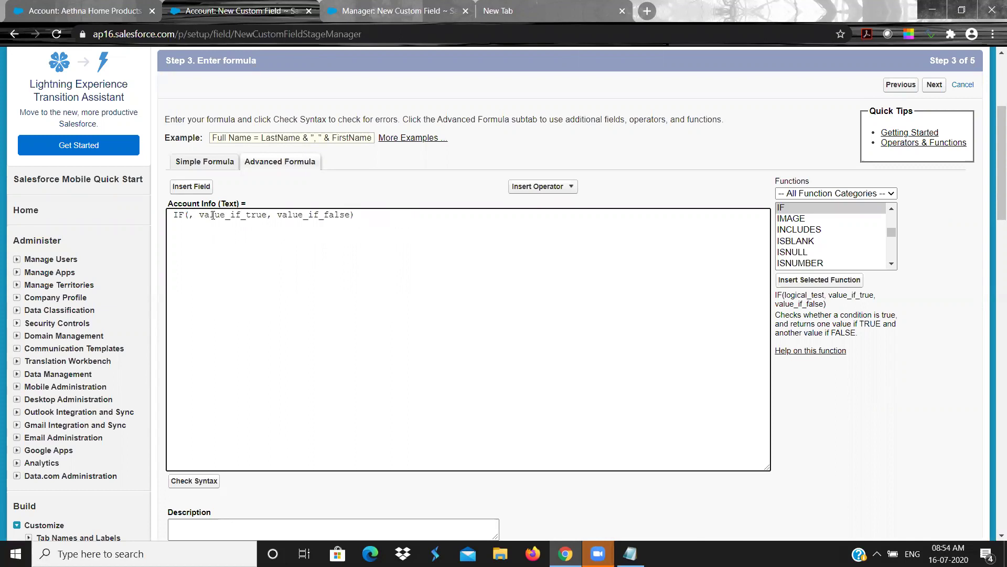
pyautogui.click(199, 190)
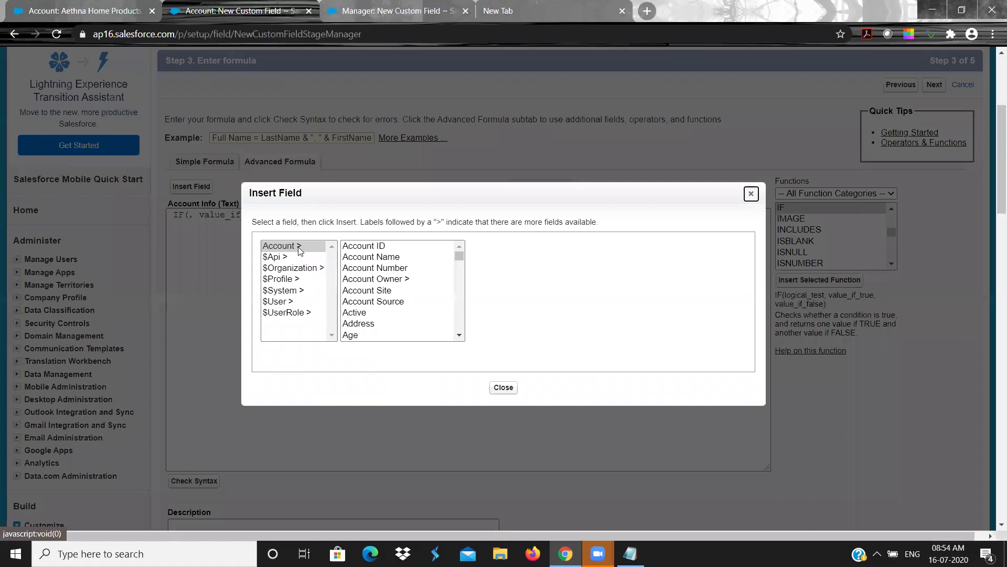
pyautogui.click(354, 260)
pyautogui.press('r')
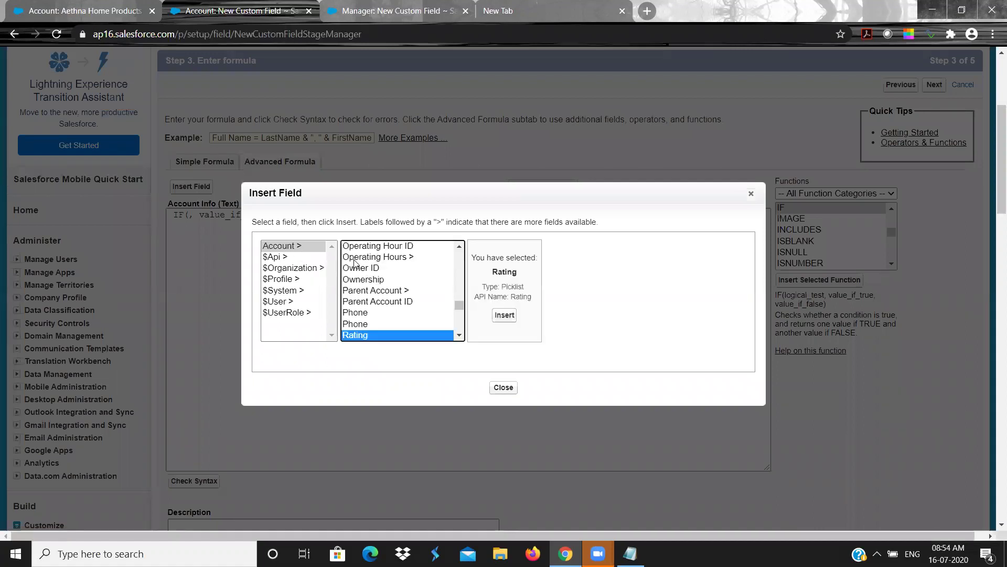
pyautogui.click(505, 315)
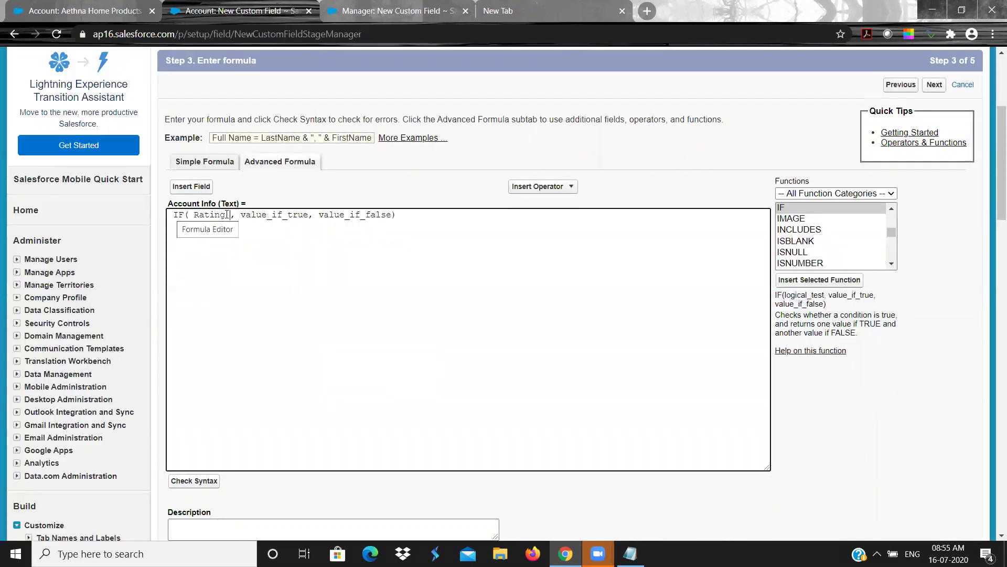
# Compare the Rating and Type picklists with the Account Number field on the Aethna Home Products account, and return to the formula
pyautogui.click(95, 11)
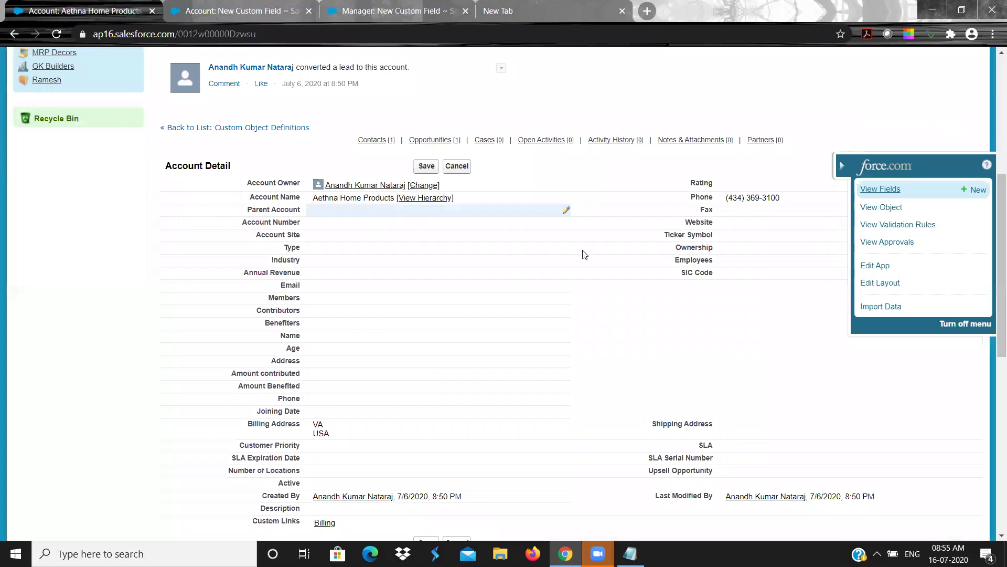
pyautogui.doubleClick(749, 190)
pyautogui.click(748, 185)
pyautogui.click(239, 11)
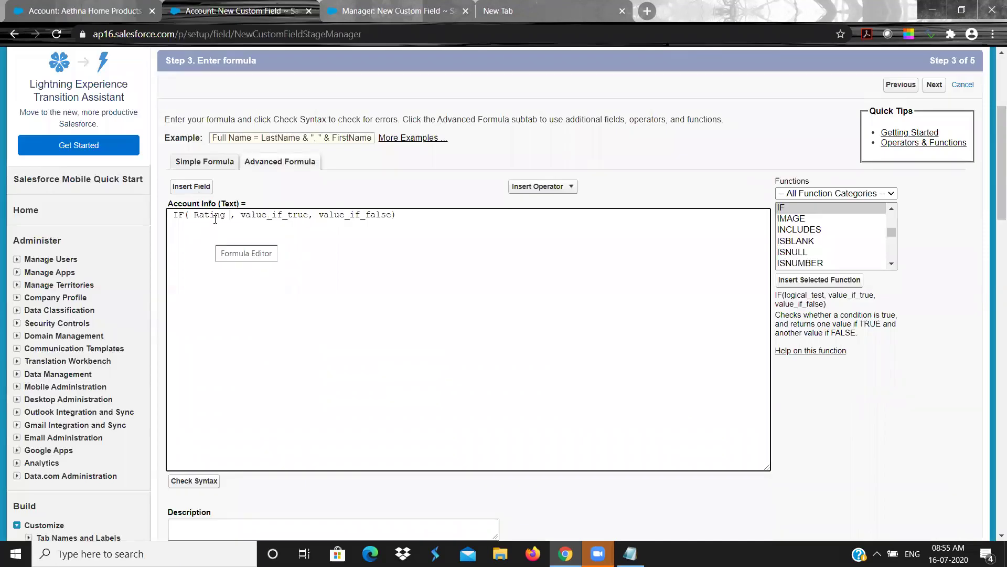
pyautogui.doubleClick(215, 220)
pyautogui.click(59, 4)
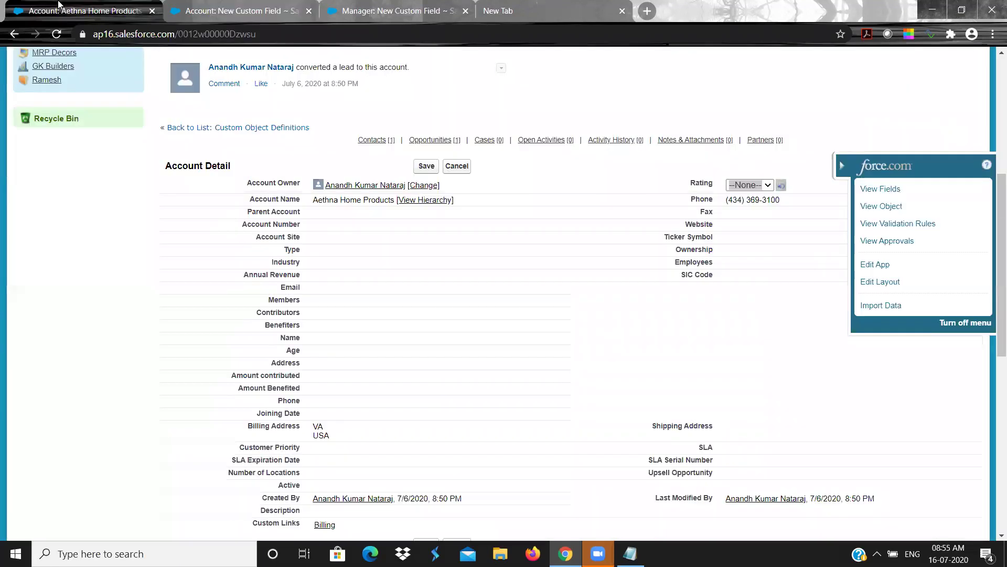
pyautogui.doubleClick(322, 226)
pyautogui.doubleClick(326, 258)
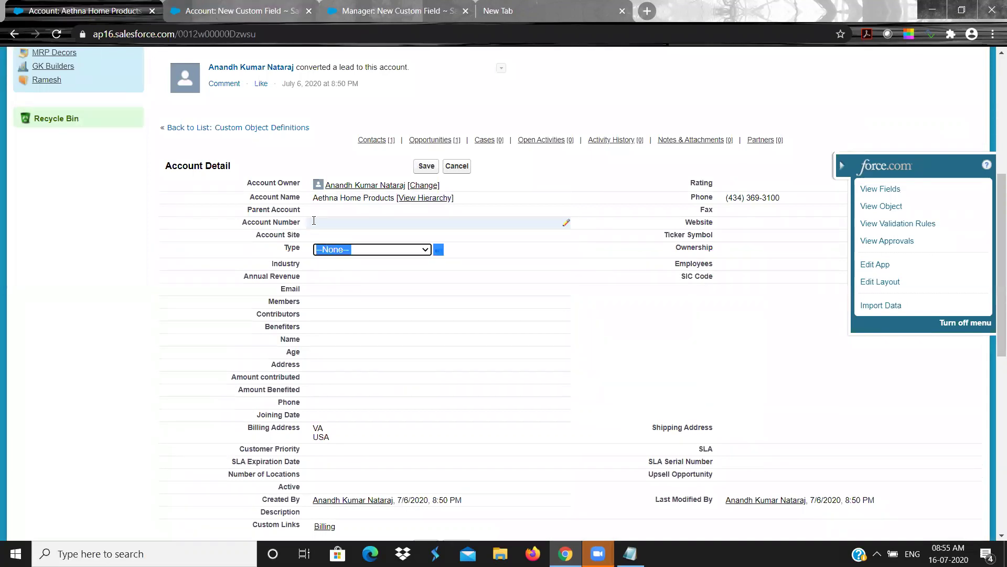
pyautogui.doubleClick(316, 227)
pyautogui.click(205, 6)
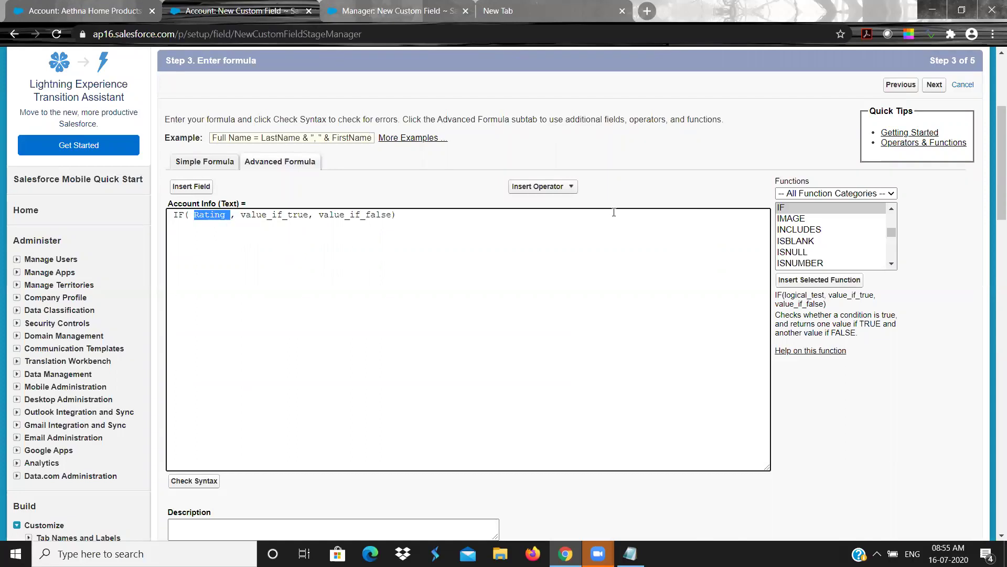
# Find the ISPICKVAL function in the function list and copy its name into the formula directly before Rating
pyautogui.click(828, 267)
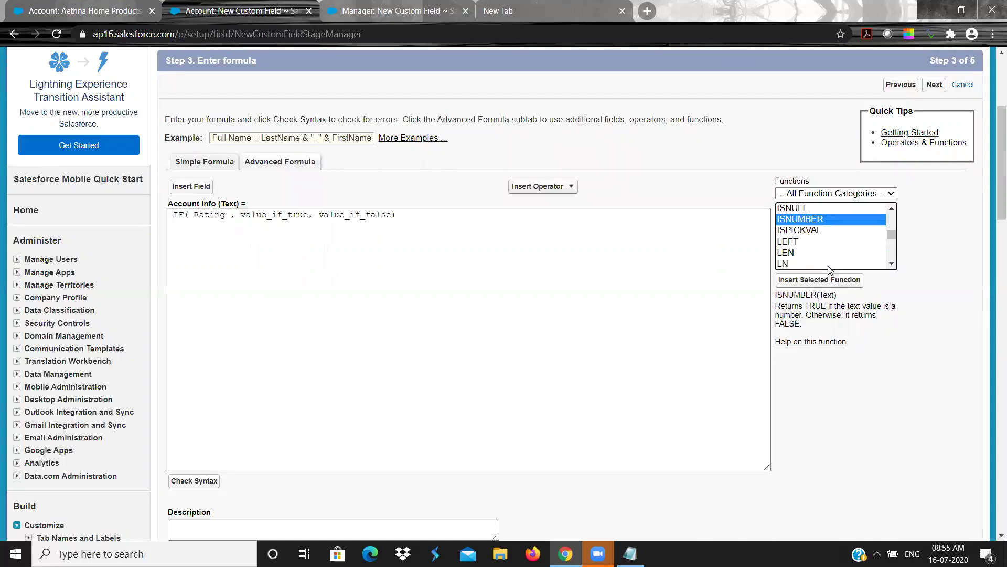
pyautogui.press('Down')
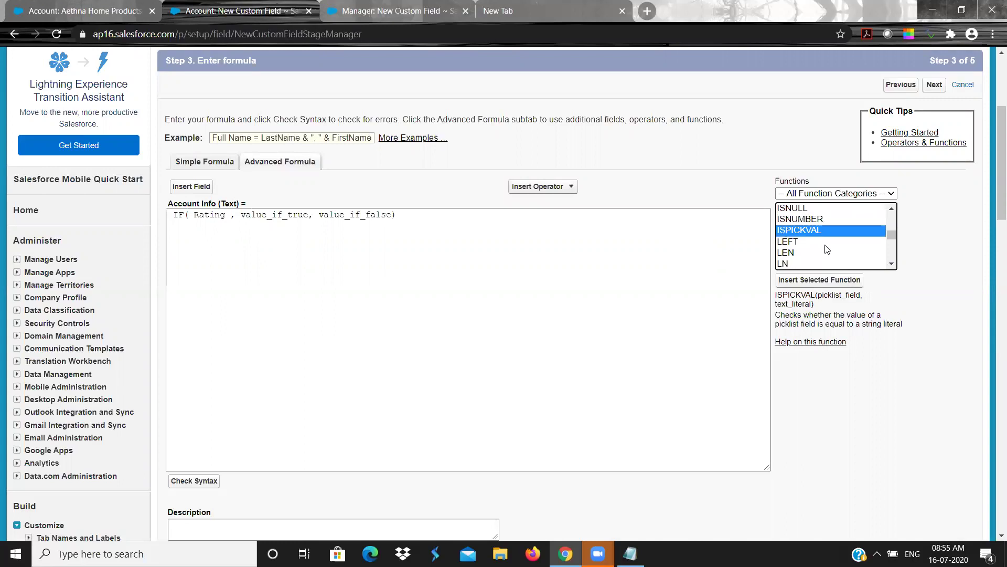
pyautogui.doubleClick(788, 295)
pyautogui.hotkey('ctrl', 'c')
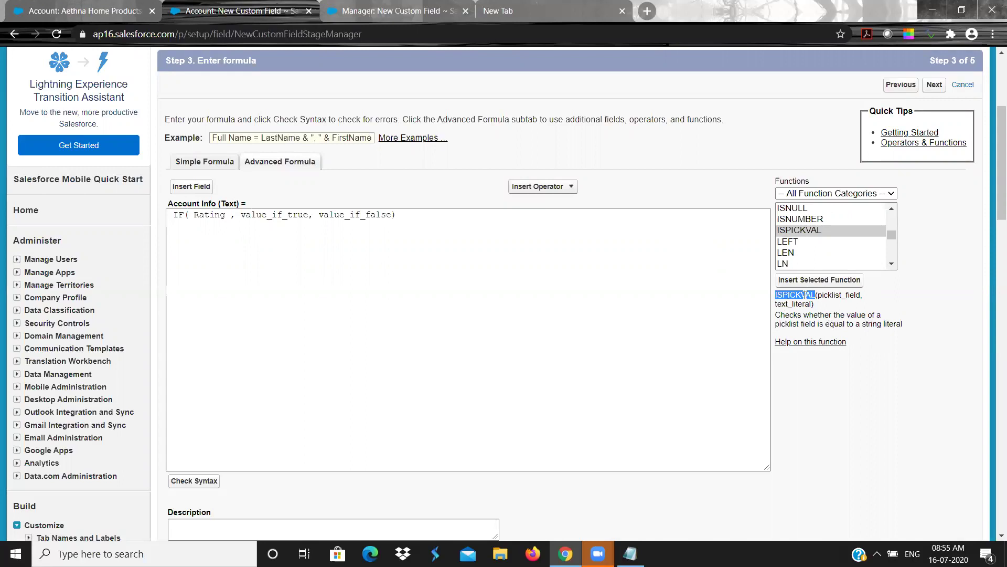
pyautogui.click(194, 215)
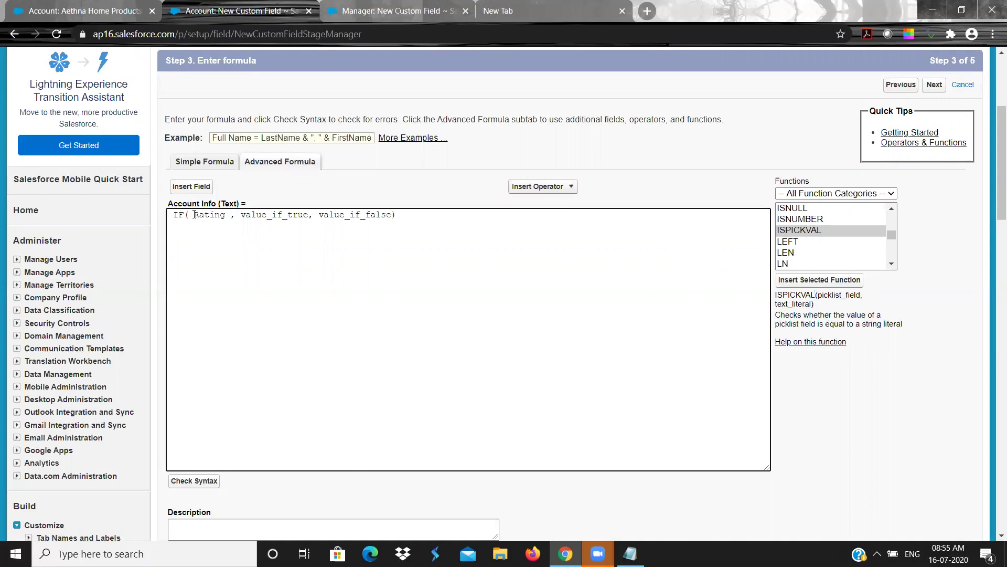
pyautogui.hotkey('ctrl', 'v')
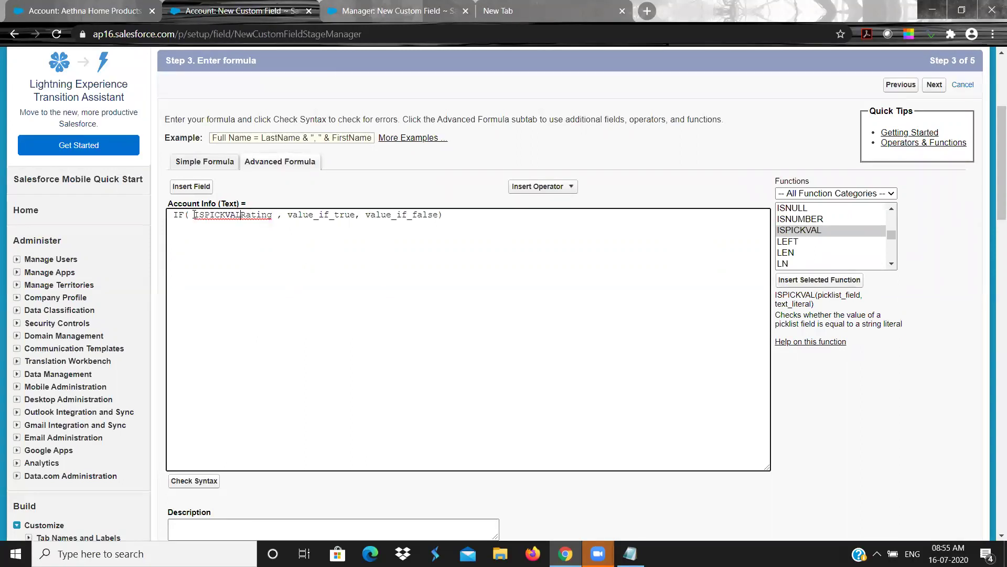
# Complete the picklist condition in the IF formula as ISPICKVAL(Rating, 'HOT')
pyautogui.write('(')
pyautogui.press('Right')
pyautogui.press('Right')
pyautogui.press('Right')
pyautogui.press('Right')
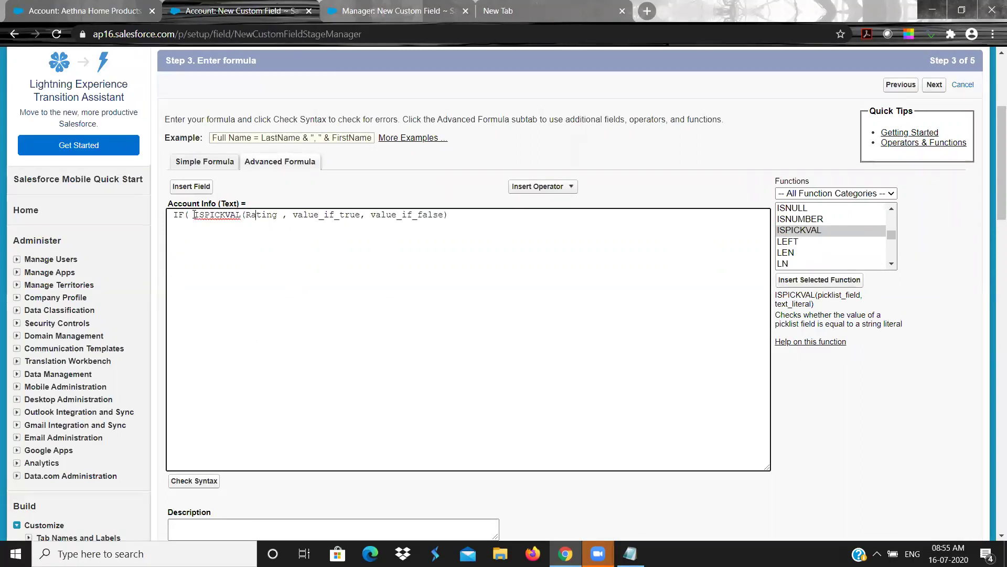
pyautogui.write('), ')
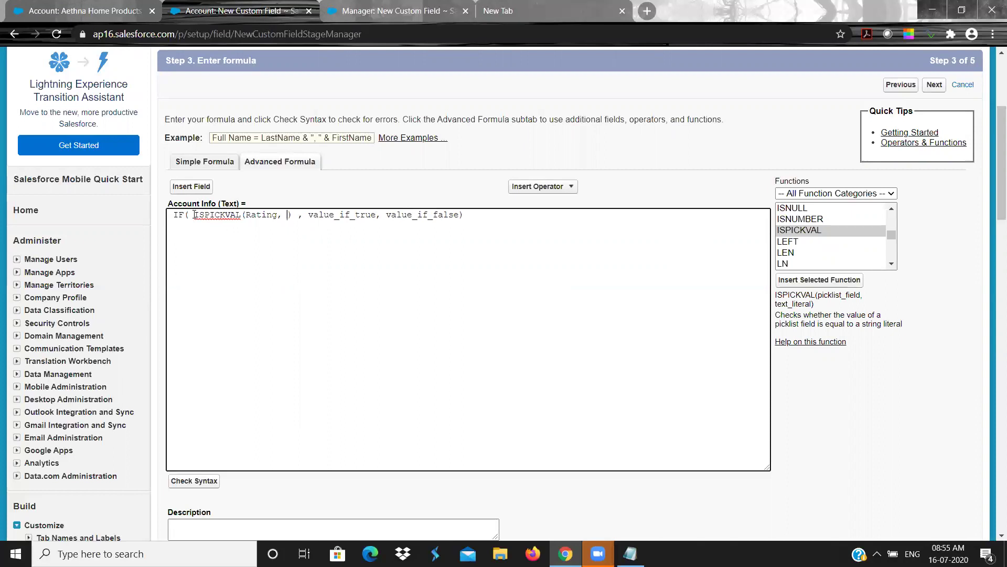
pyautogui.write("''")
pyautogui.write('HOT')
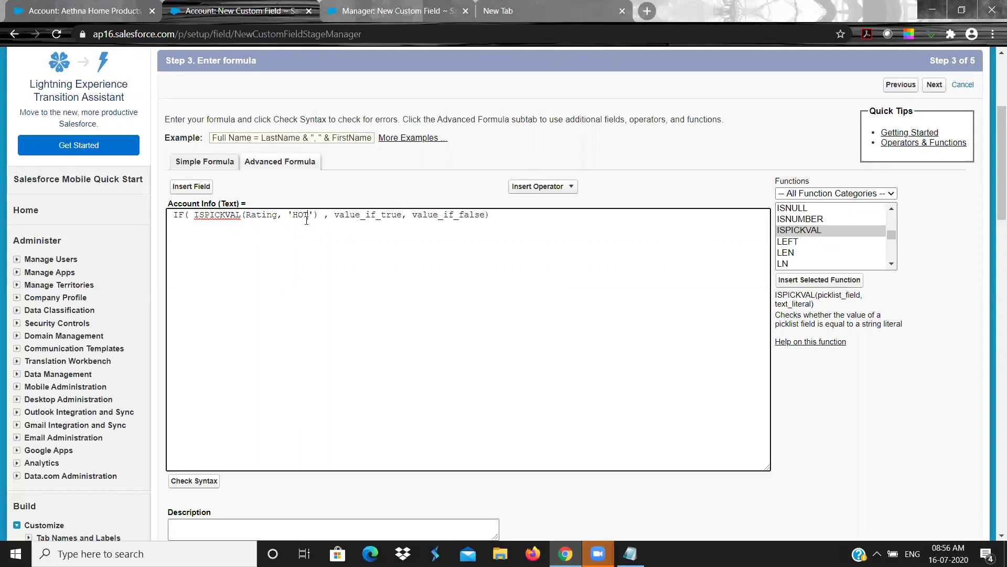
pyautogui.doubleClick(269, 216)
pyautogui.doubleClick(301, 215)
# Replace the value_if_true placeholder with the text 'This is hot customer'
pyautogui.click(335, 216)
pyautogui.keyDown('shift'); pyautogui.click(405, 216); pyautogui.keyUp('shift')
pyautogui.write("''")
pyautogui.press('Left')
pyautogui.write('This is n')
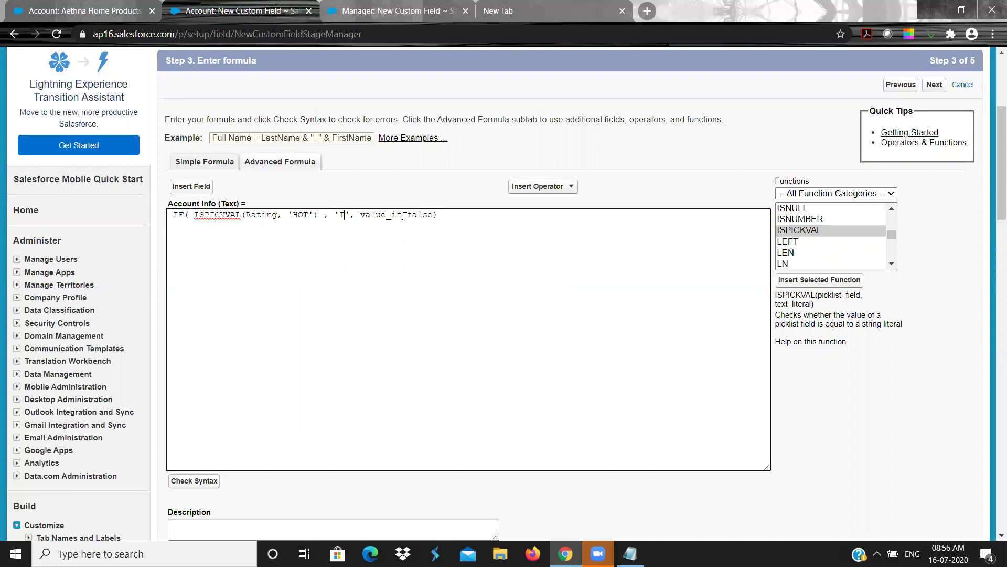
pyautogui.press('BackSpace')
pyautogui.write('hot customer')
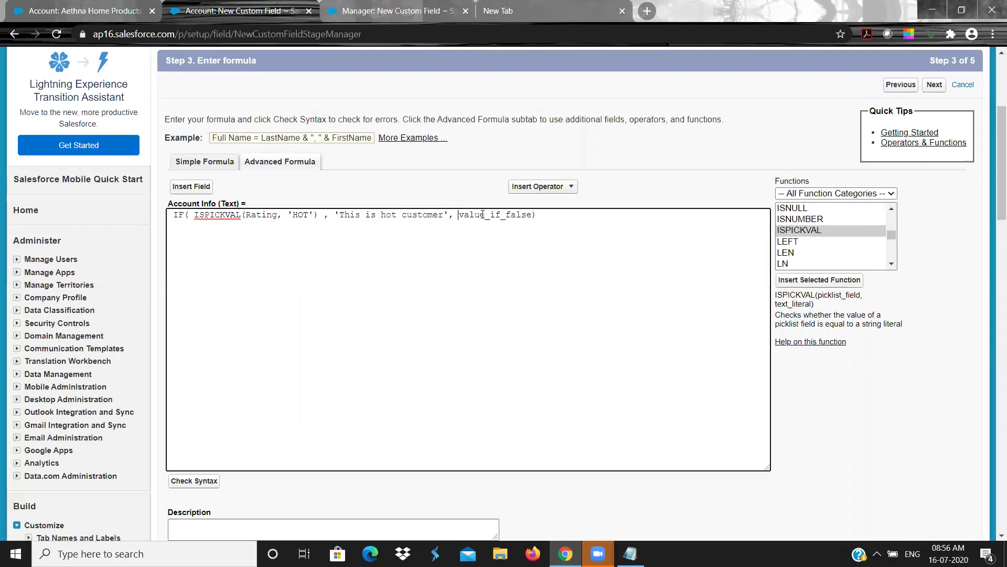
# Replace the value_if_false placeholder with the text 'This is a normal customer'
pyautogui.doubleClick(533, 213)
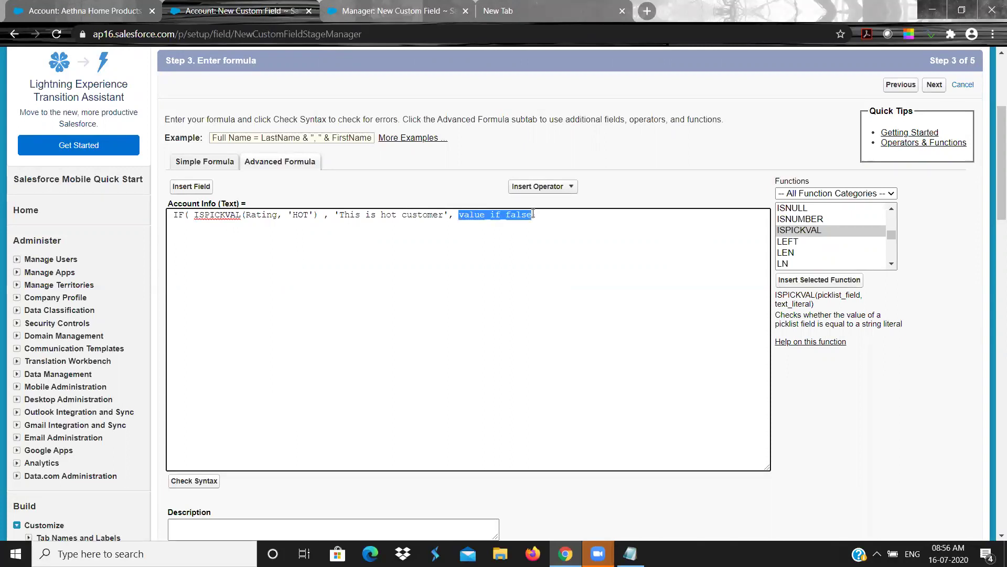
pyautogui.press('BackSpace')
pyautogui.write("', '")
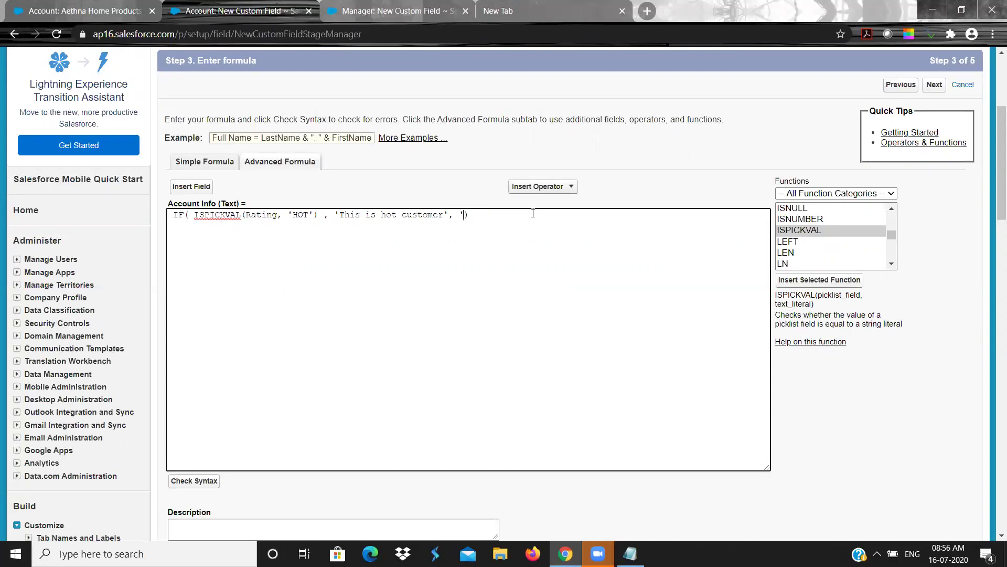
pyautogui.write('This is a normal customer')
# Review the ISPICKVAL condition and check the syntax of the Account Info formula
pyautogui.doubleClick(248, 215)
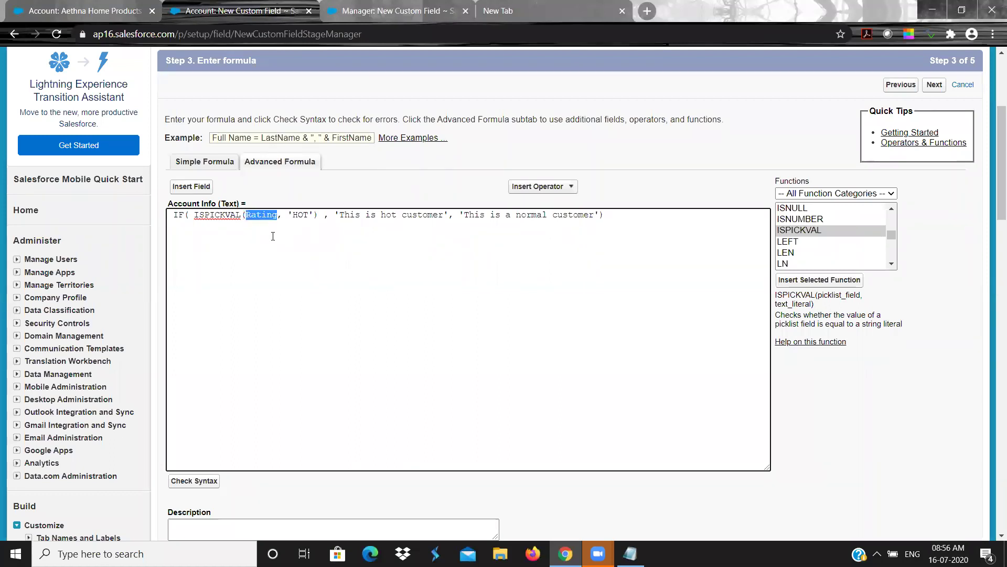
pyautogui.doubleClick(216, 216)
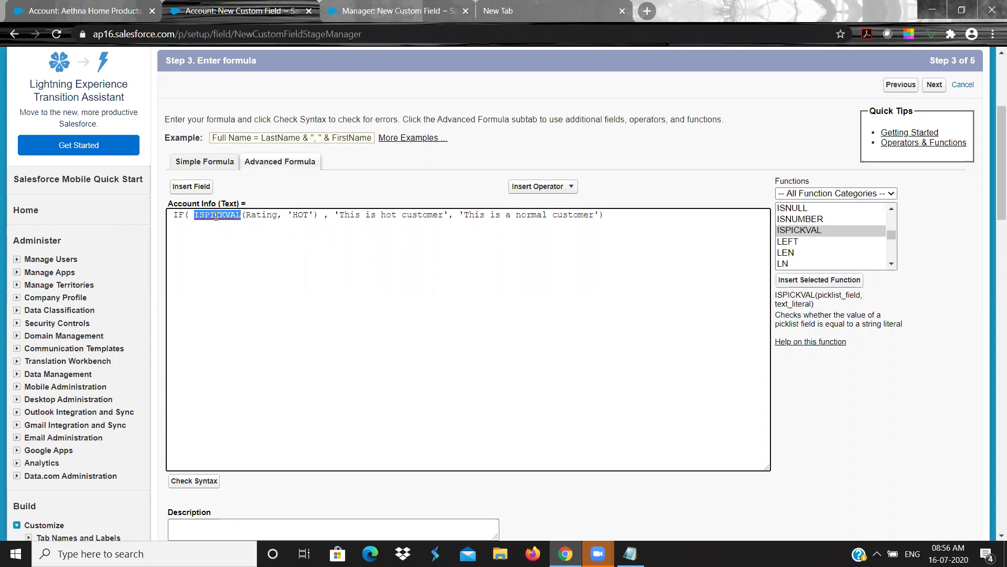
pyautogui.doubleClick(300, 215)
pyautogui.click(194, 485)
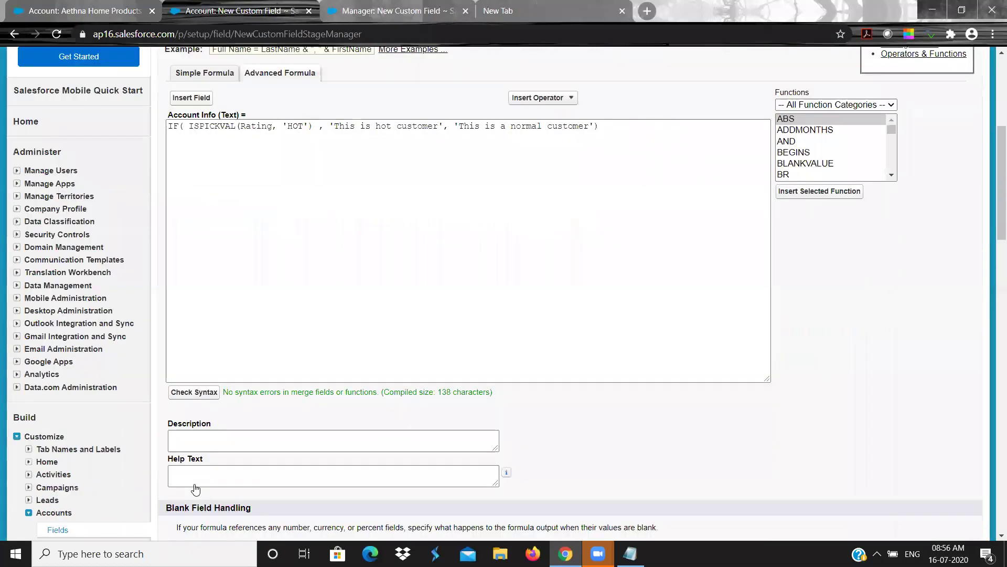
# Set blank field handling to treat blank fields as blanks, and proceed to field-level security
pyautogui.scroll(-2, 399, 378)
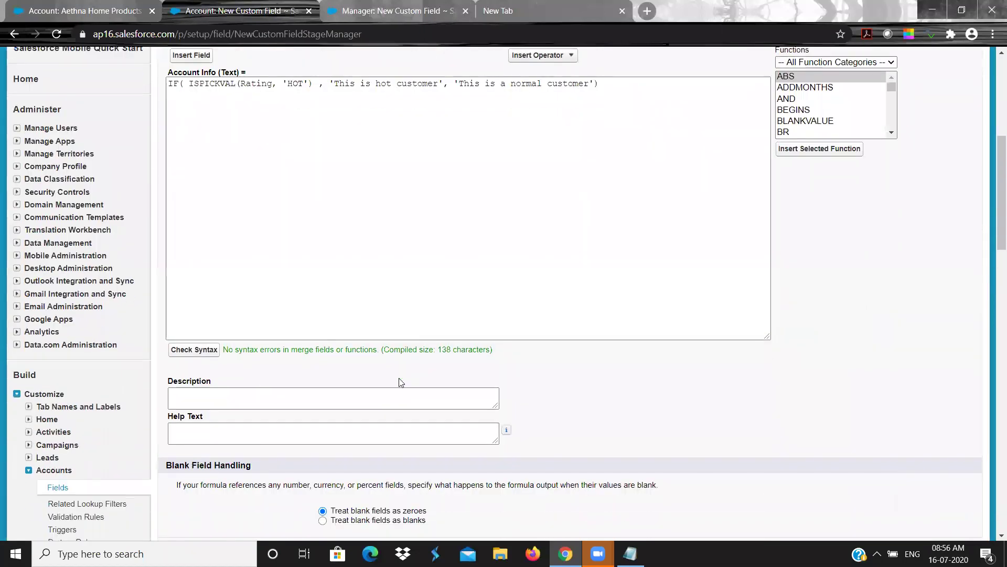
pyautogui.click(357, 444)
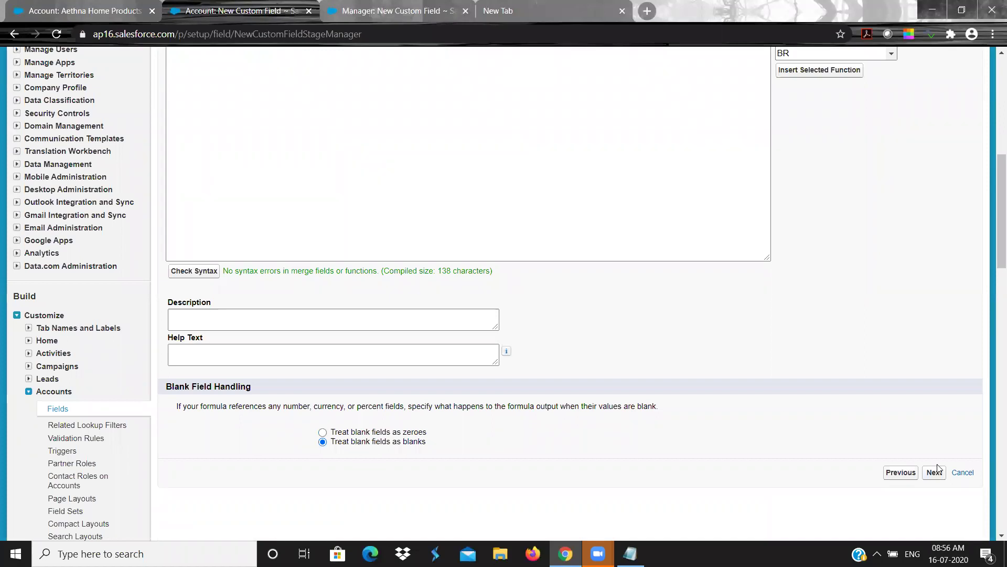
pyautogui.click(934, 472)
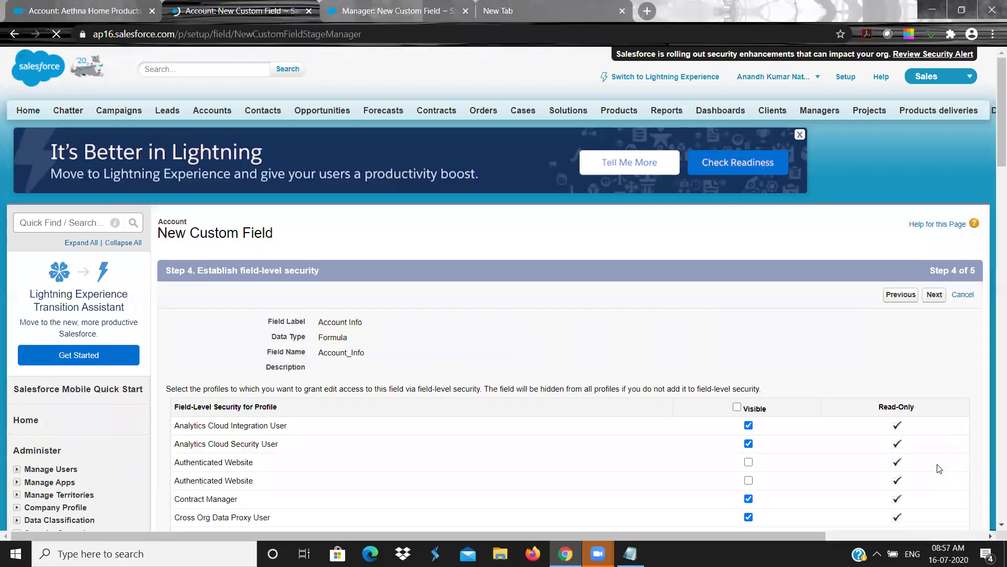
# Accept the default field-level security and page layouts, save the Account Info field, and check its entry among the Account custom fields
pyautogui.click(933, 296)
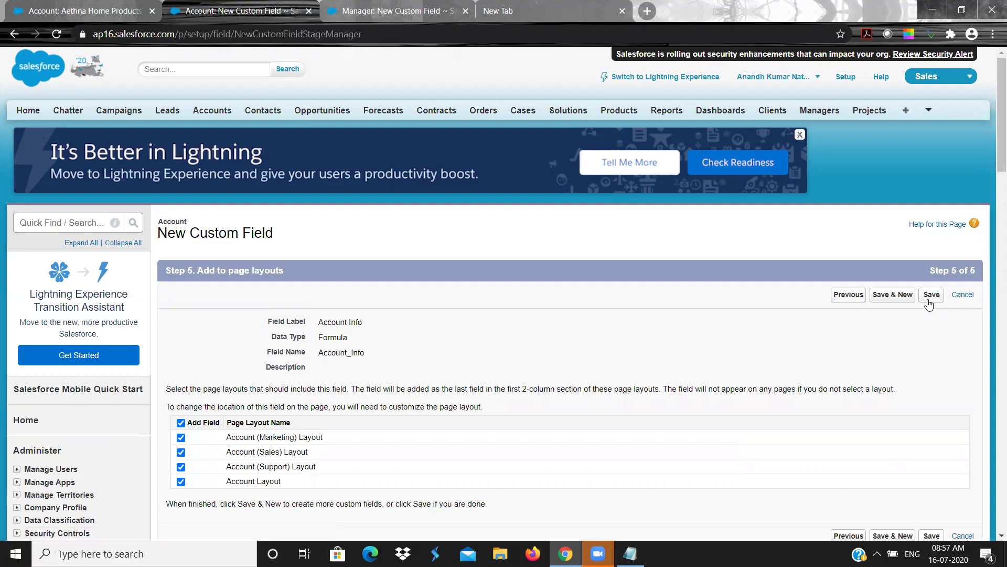
pyautogui.click(930, 297)
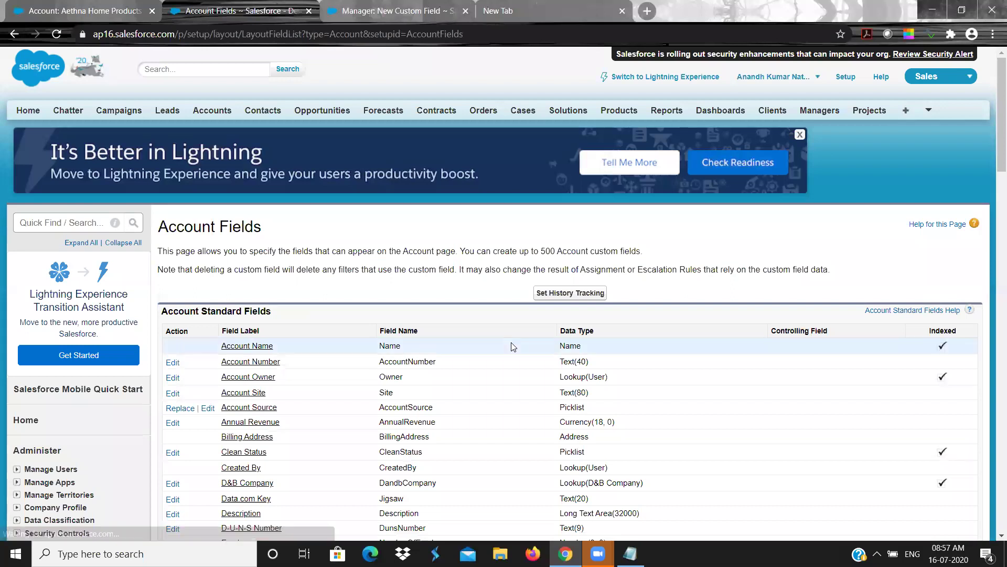
pyautogui.scroll(-1, 513, 347)
pyautogui.scroll(-10, 513, 347)
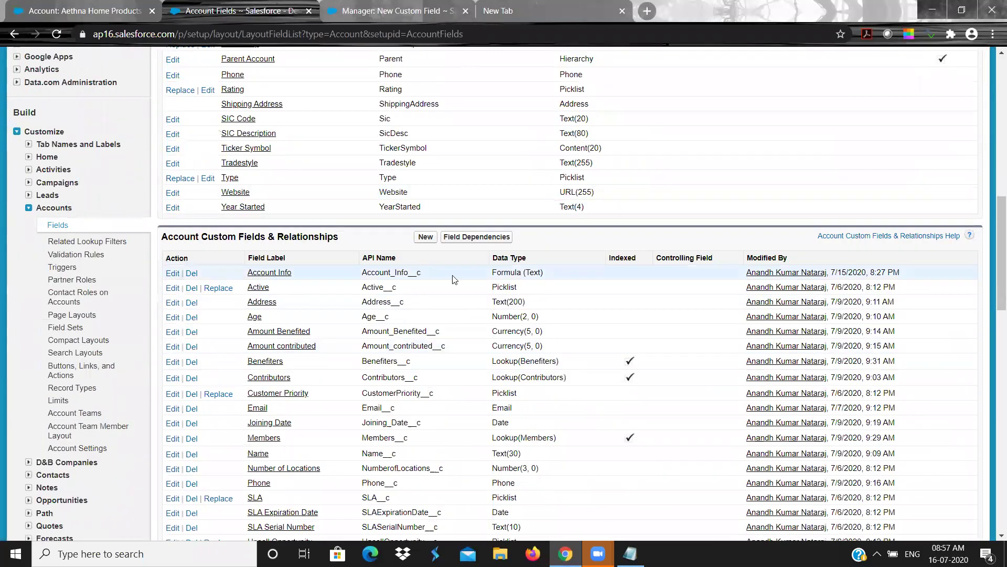
pyautogui.doubleClick(520, 273)
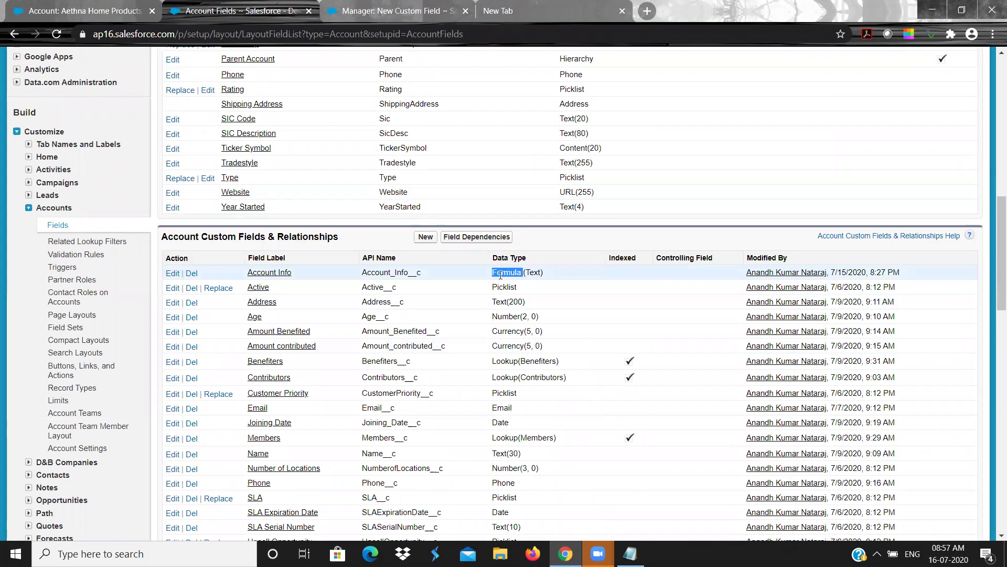
pyautogui.doubleClick(365, 272)
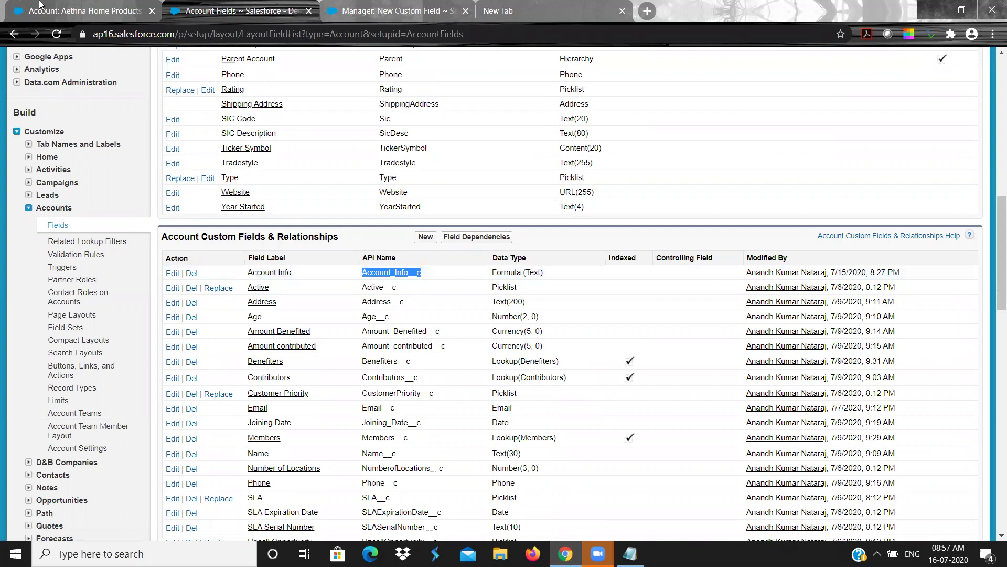
# Reload the Aethna Home Products account record and check its Account Info and Rating fields
pyautogui.click(10, 6)
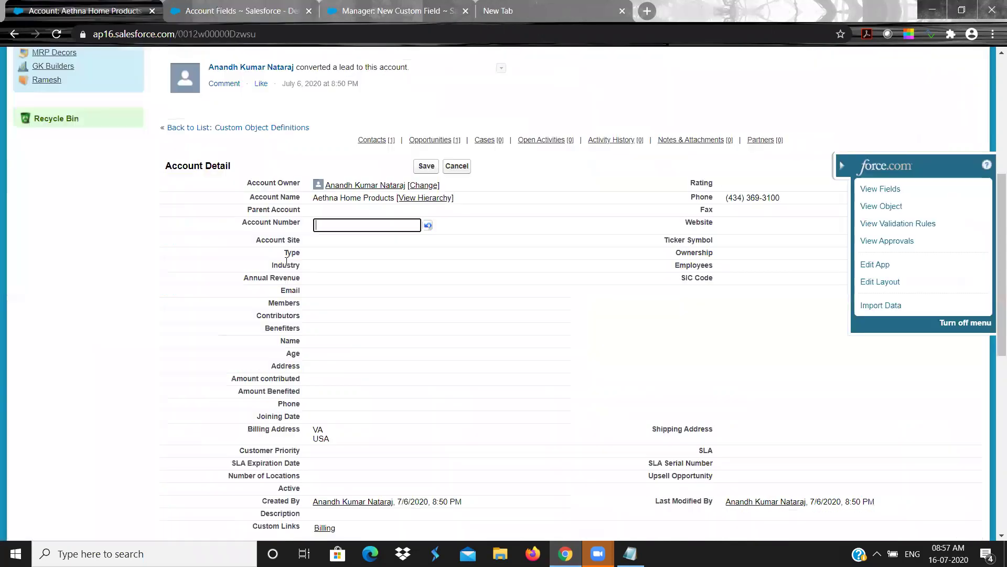
pyautogui.click(56, 35)
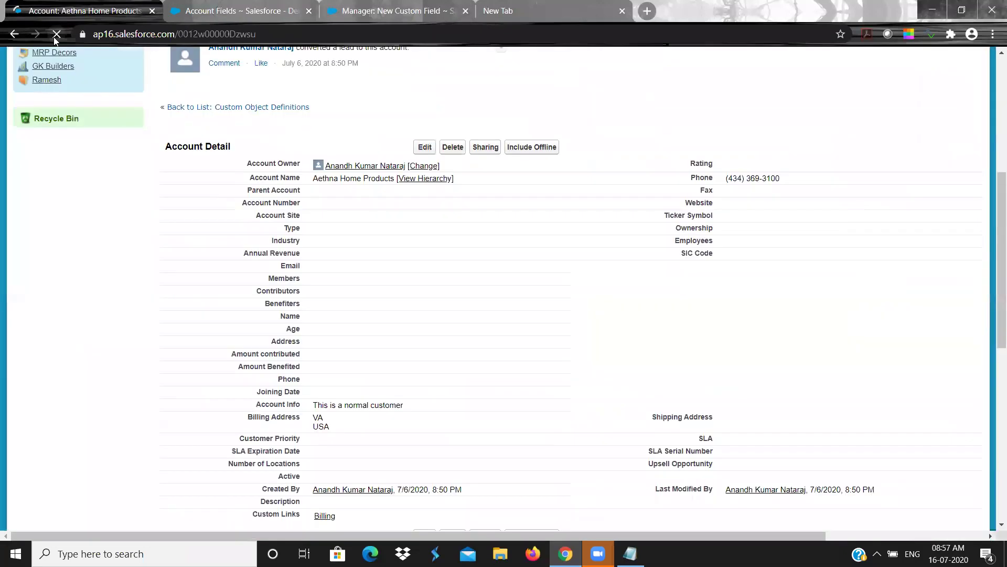
pyautogui.scroll(-3, 318, 262)
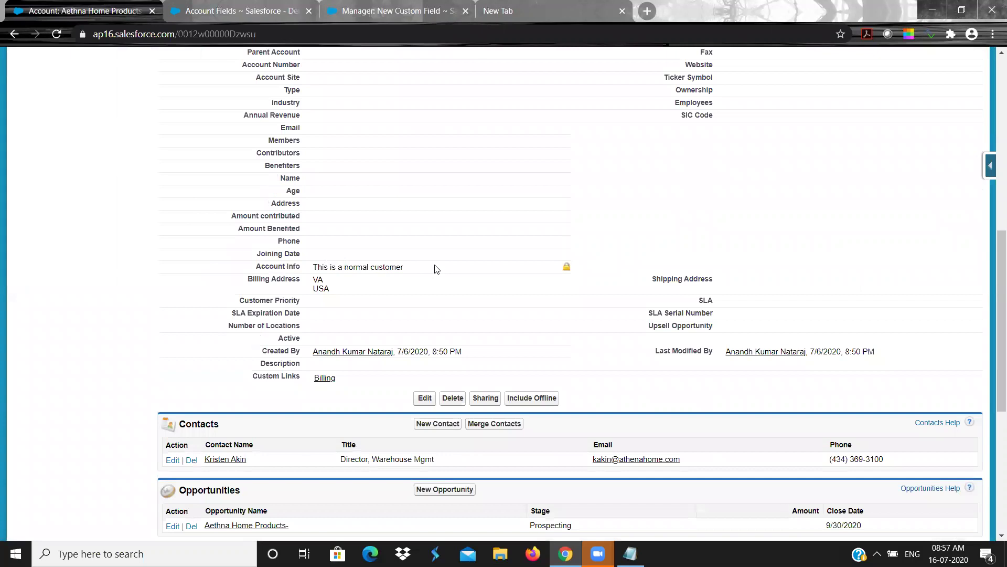
pyautogui.scroll(1, 606, 244)
pyautogui.scroll(2, 606, 245)
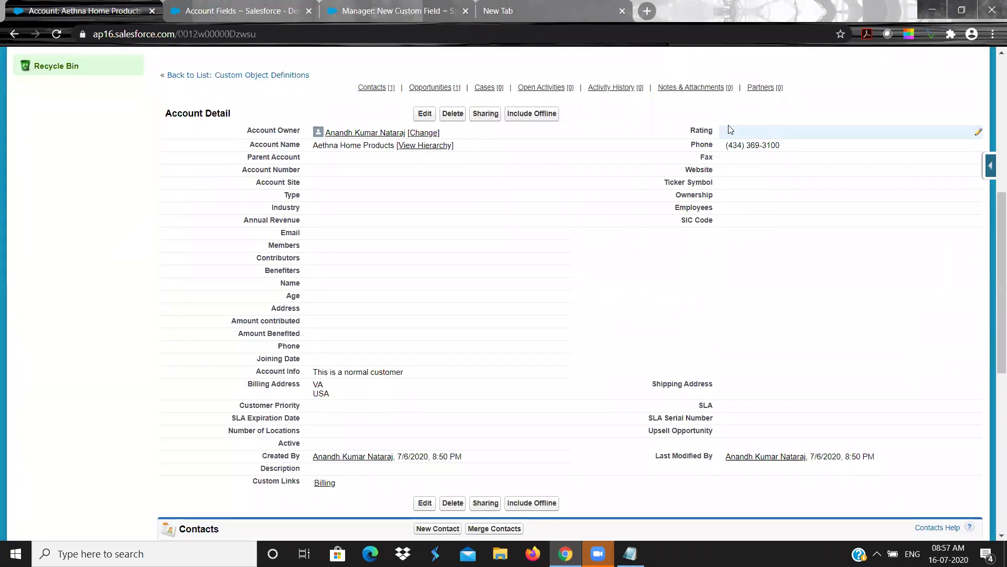
# Set the account's Rating to Hot, save the record, and check the Account Info field
pyautogui.doubleClick(731, 130)
pyautogui.click(732, 134)
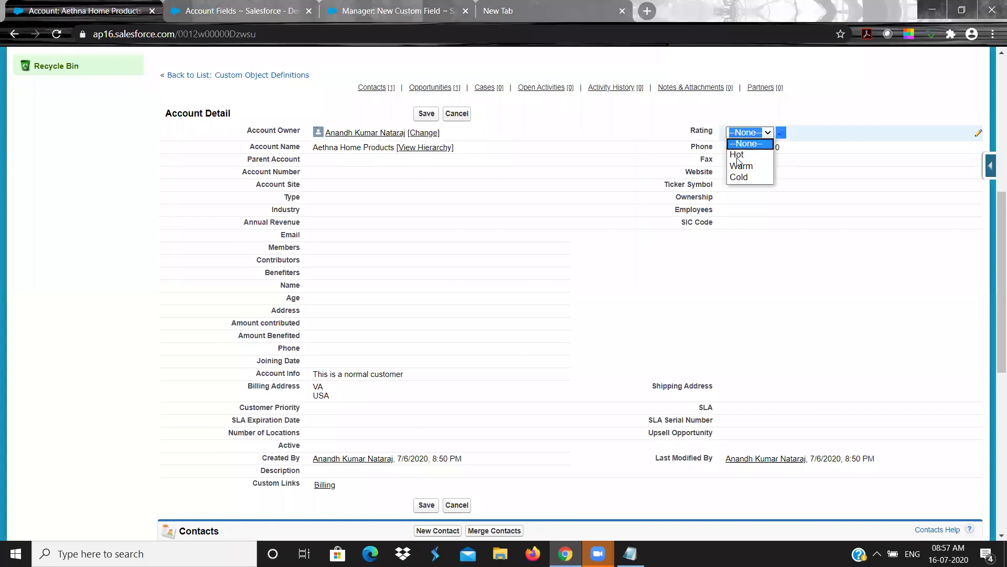
pyautogui.click(739, 157)
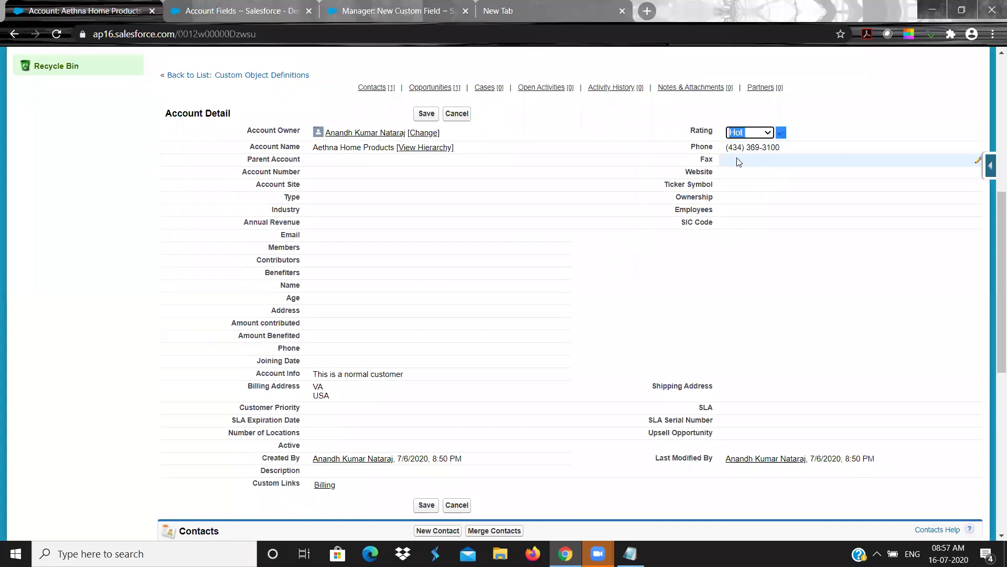
pyautogui.click(420, 115)
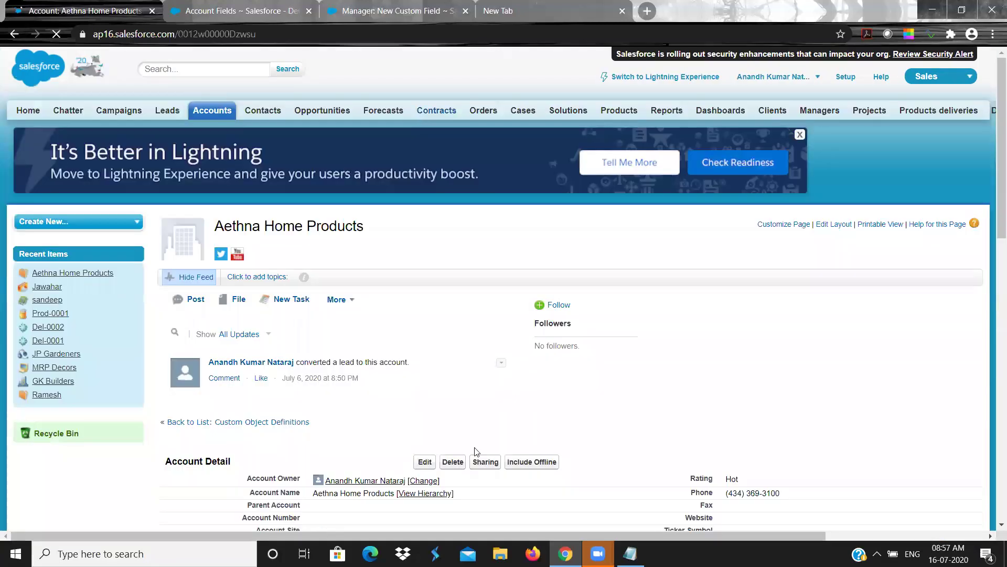
pyautogui.scroll(-8, 775, 409)
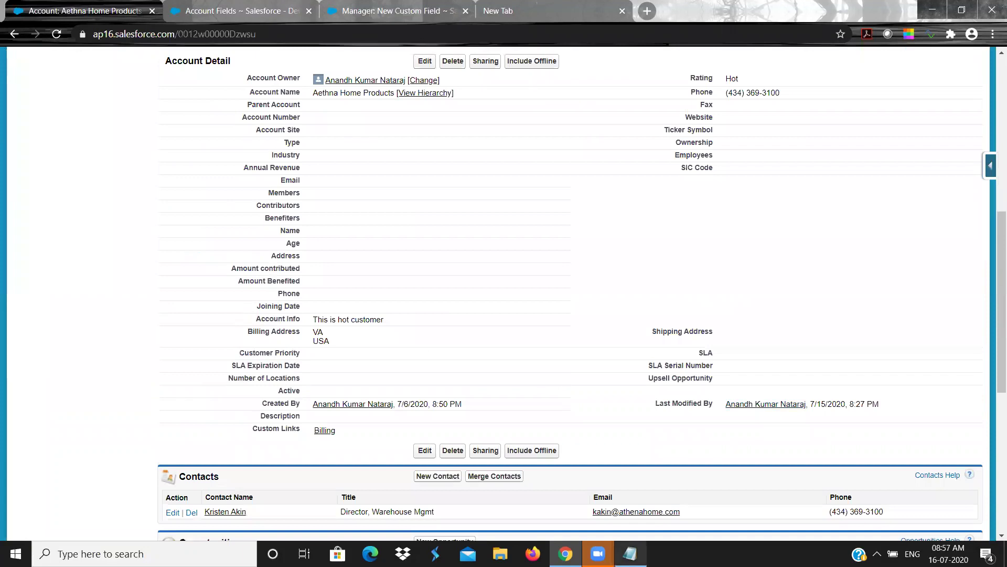
# Switch to Notepad to review the note about values changing with their source, and return to the account record
pyautogui.hotkey('alt', 'Tab')
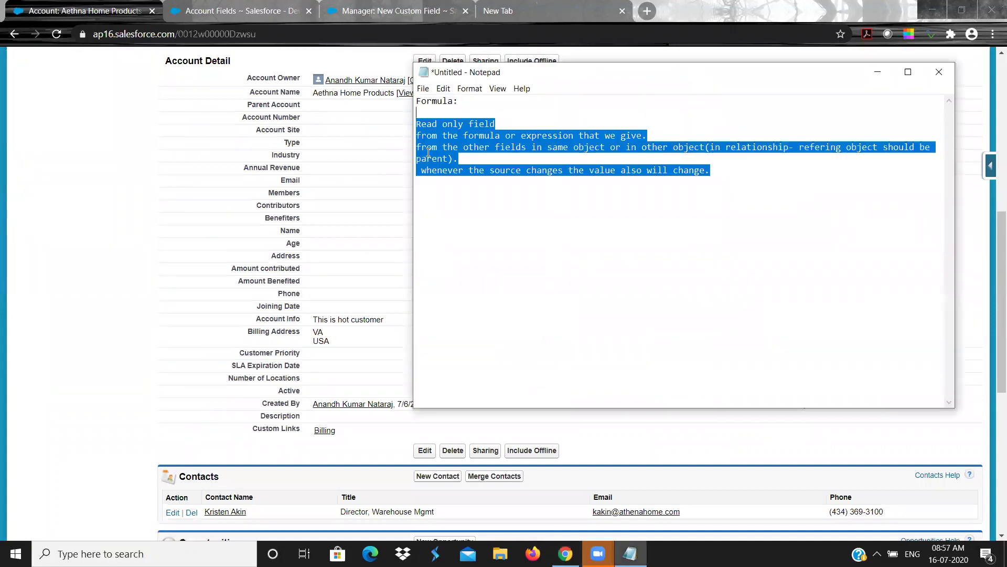
pyautogui.click(462, 159)
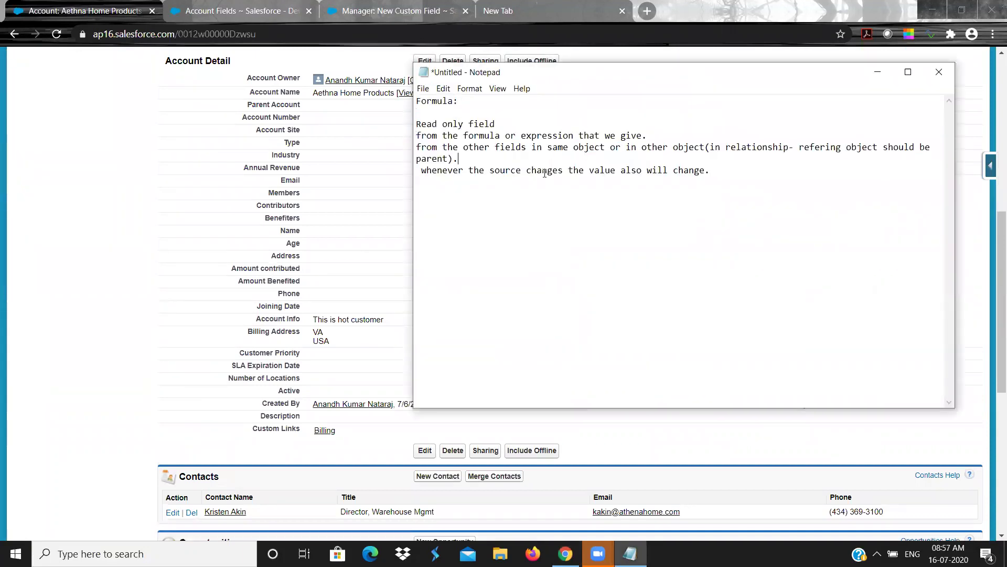
pyautogui.doubleClick(642, 169)
pyautogui.click(355, 245)
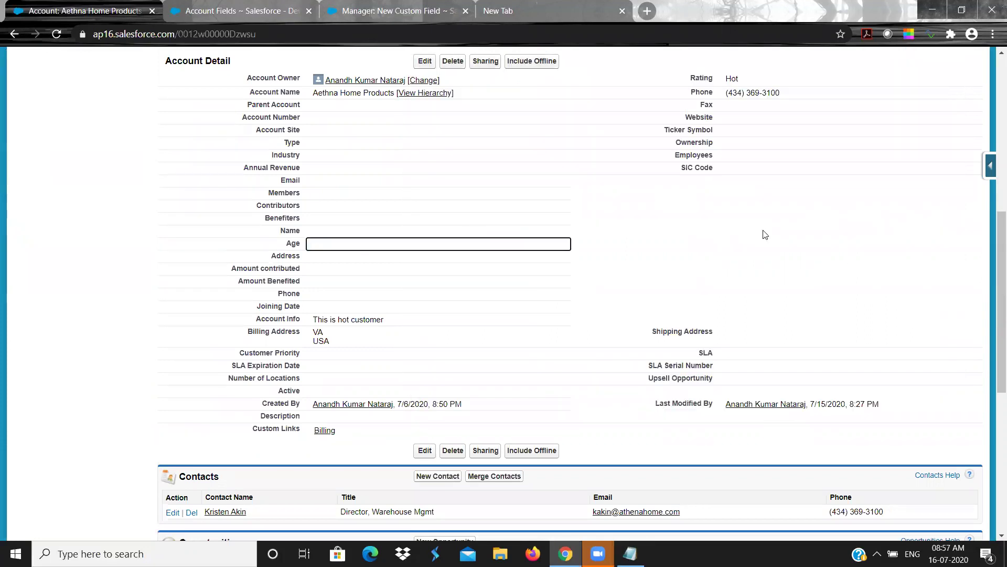
# Set the account's Rating to Warm, save the record, and check the Account Info field
pyautogui.doubleClick(750, 79)
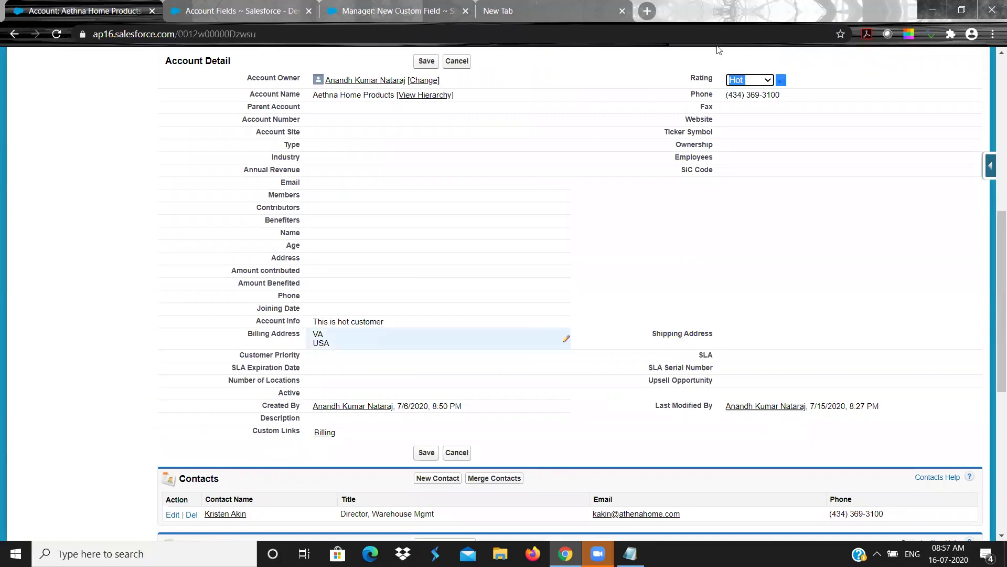
pyautogui.click(741, 82)
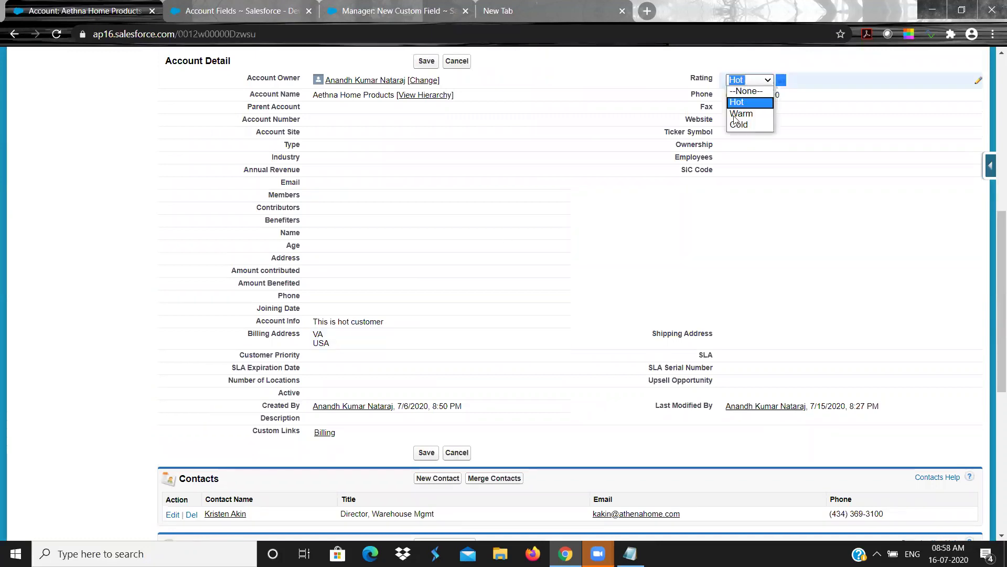
pyautogui.click(739, 115)
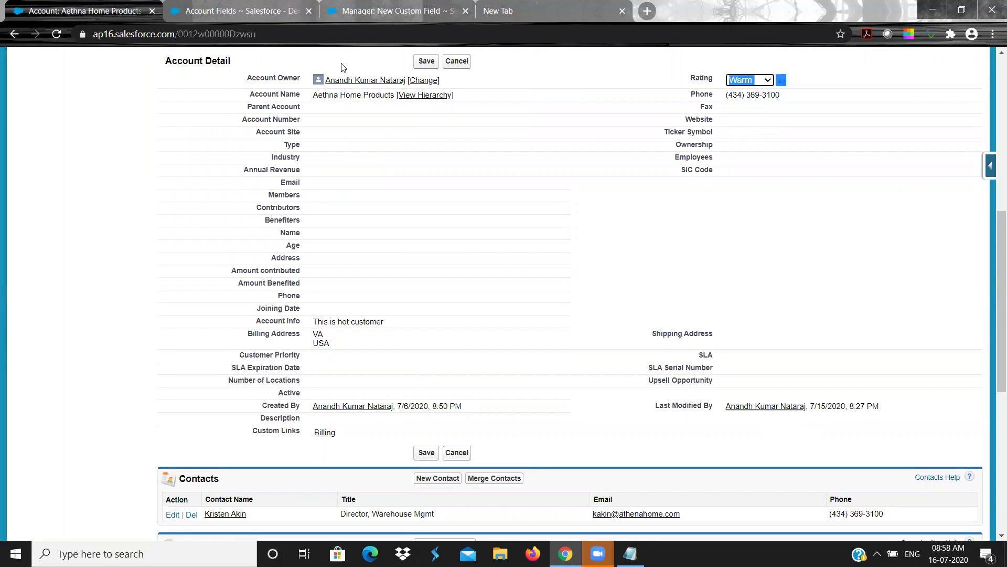
pyautogui.click(427, 63)
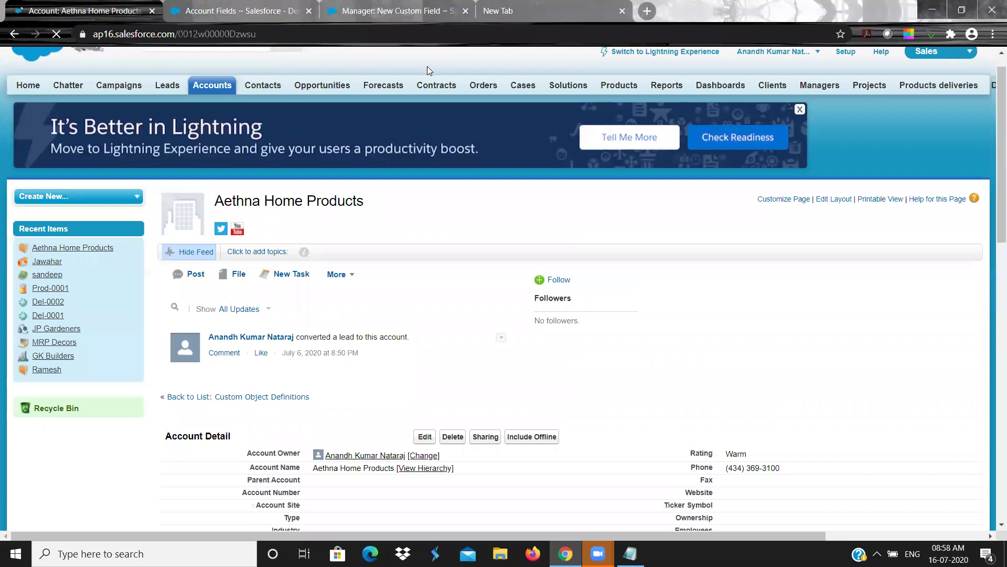
pyautogui.scroll(-5, 427, 67)
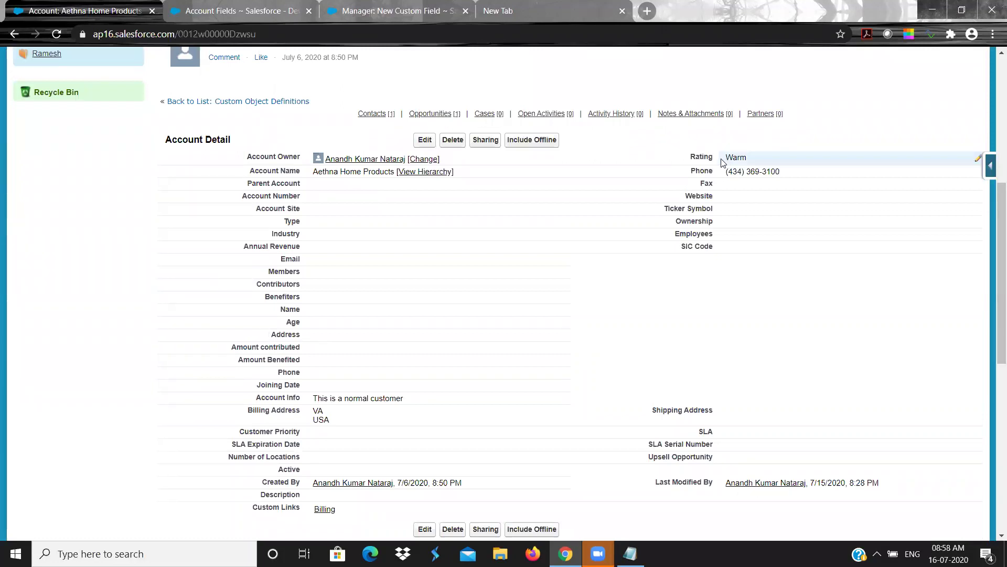
# Open the Account Info custom field definition from the Account fields list and review its formula
pyautogui.click(239, 7)
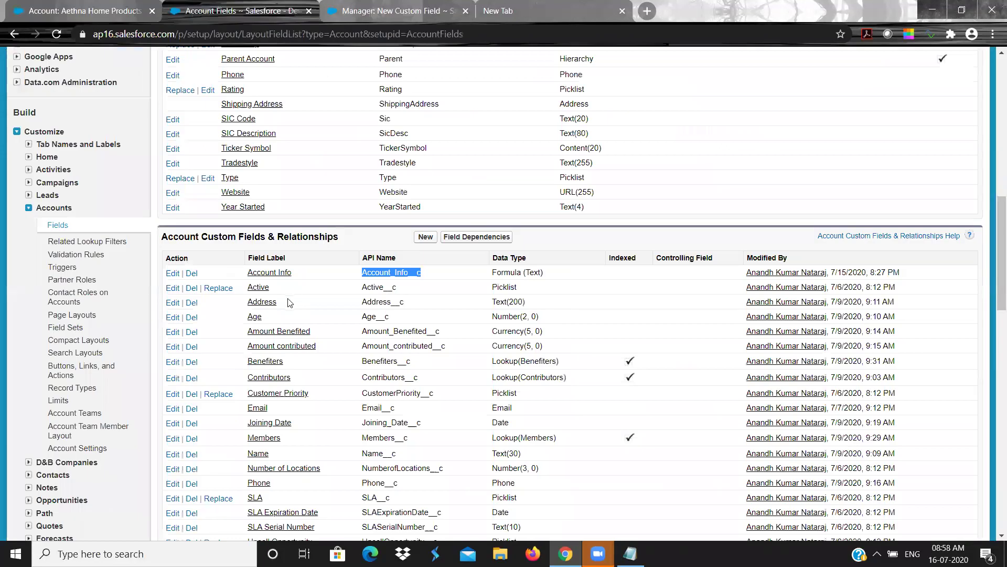
pyautogui.click(257, 273)
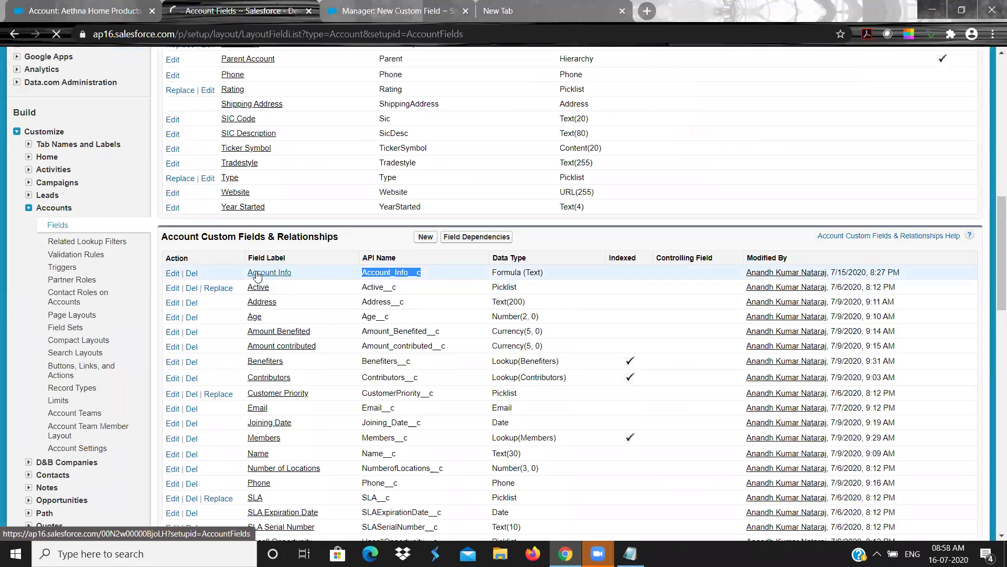
pyautogui.scroll(-1, 258, 276)
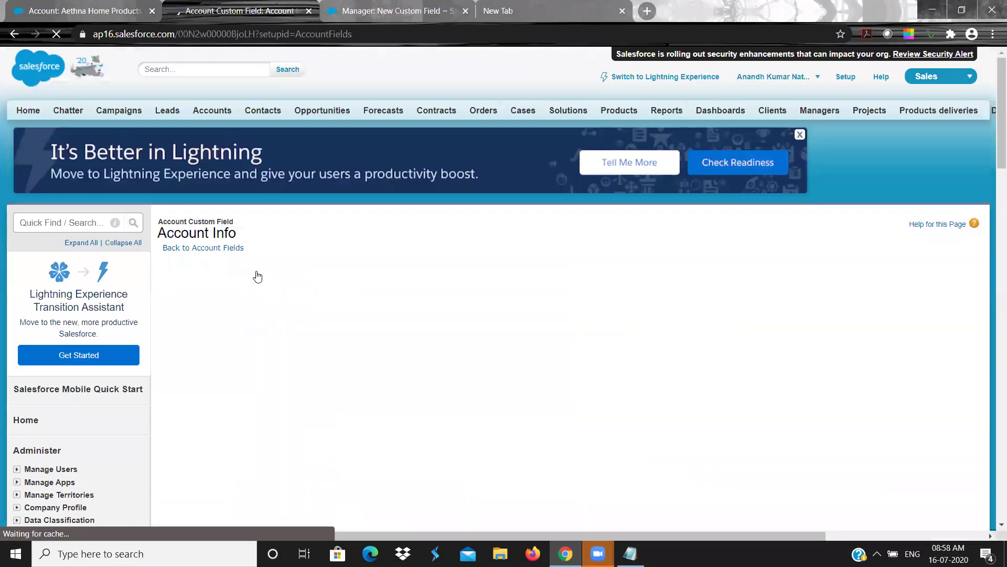
pyautogui.scroll(-3, 257, 276)
pyautogui.scroll(-1, 257, 276)
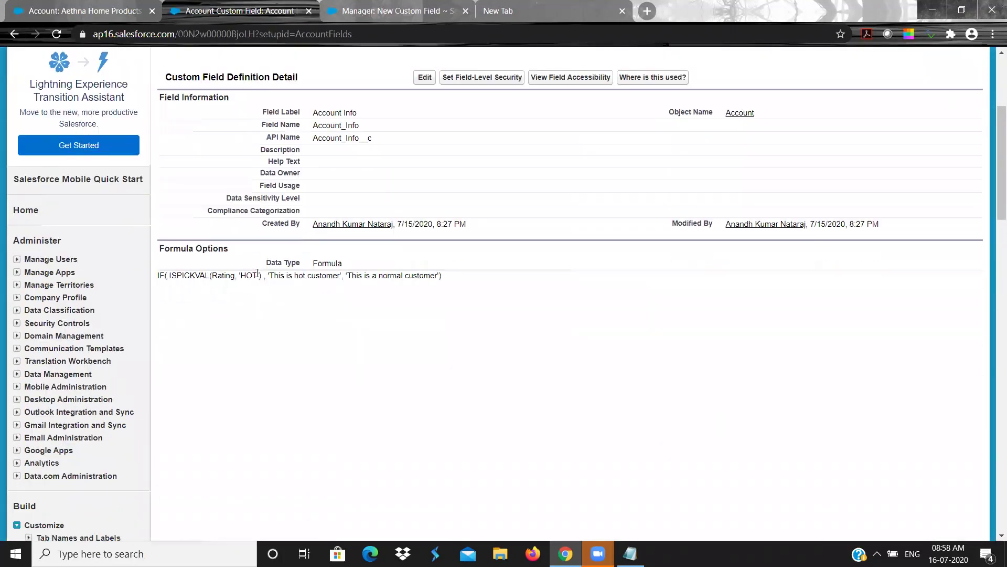
# Switch to Notepad and add a 'Few functions:' heading below the notes, listing LEFT and RIGHT on separate lines
pyautogui.hotkey('alt', 'Tab')
pyautogui.moveTo(674, 170); pyautogui.dragTo(733, 165)
pyautogui.click(733, 166)
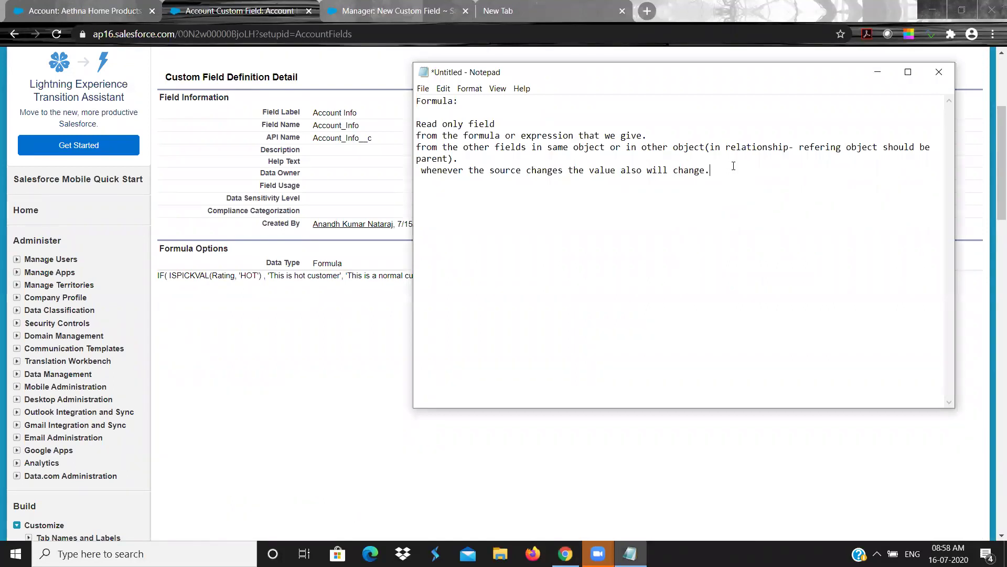
pyautogui.press('Return')
pyautogui.write('f')
pyautogui.press('BackSpace')
pyautogui.write('Few functions: ')
pyautogui.write('LEFT,')
pyautogui.press('Return')
pyautogui.write('T')
pyautogui.write('IGHT')
# Complete the LEFT entry in the notes as 'LEFT(field_API_Name, no of char),'
pyautogui.write('()')
pyautogui.write('te),')
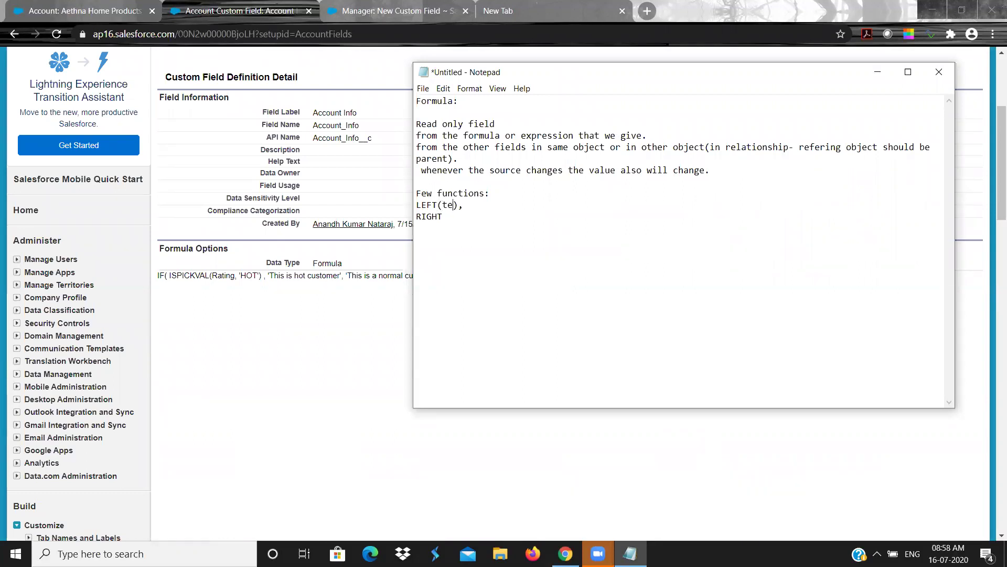
pyautogui.write('xt,')
pyautogui.hotkey('shift', 'Left')
pyautogui.hotkey('shift', 'Left')
pyautogui.hotkey('shift', 'Left')
pyautogui.hotkey('shift', 'Left')
pyautogui.write('field_API_Name')
pyautogui.write('no of cja')
pyautogui.press('BackSpace')
pyautogui.press('BackSpace')
pyautogui.write('har')
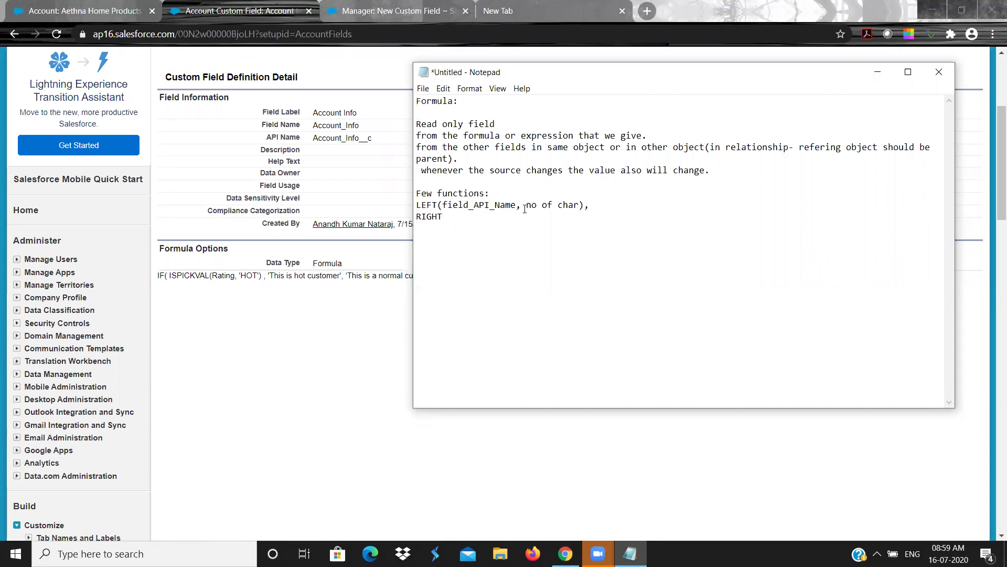
# Copy the LEFT arguments onto the RIGHT entry so it reads 'RIGHT(field_API_Name, no of char),' and start a new line
pyautogui.press('Left')
pyautogui.hotkey('shift', 'Right')
pyautogui.hotkey('shift', 'Right')
pyautogui.hotkey('shift', 'Right')
pyautogui.hotkey('shift', 'Right')
pyautogui.hotkey('shift', 'Right')
pyautogui.hotkey('shift', 'Right')
pyautogui.hotkey('shift', 'Right')
pyautogui.hotkey('shift', 'Right')
pyautogui.hotkey('shift', 'Right')
pyautogui.hotkey('shift', 'Right')
pyautogui.hotkey('shift', 'Right')
pyautogui.hotkey('shift', 'Right')
pyautogui.hotkey('shift', 'Right')
pyautogui.hotkey('shift', 'Right')
pyautogui.hotkey('shift', 'Right')
pyautogui.hotkey('shift', 'Right')
pyautogui.hotkey('shift', 'Right')
pyautogui.hotkey('shift', 'Right')
pyautogui.hotkey('shift', 'Right')
pyautogui.hotkey('shift', 'Right')
pyautogui.hotkey('shift', 'Right')
pyautogui.hotkey('shift', 'Right')
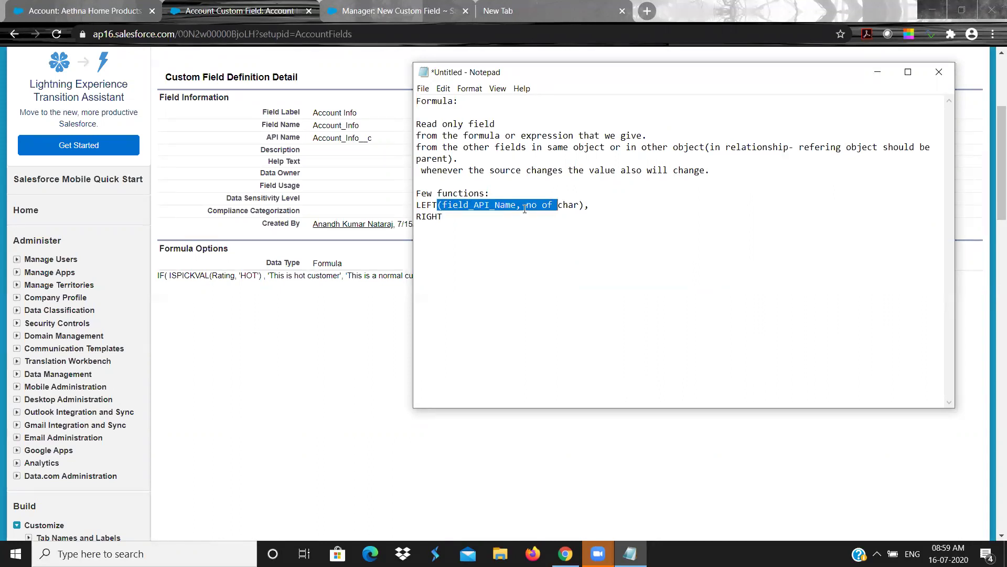
pyautogui.hotkey('shift', 'Right')
pyautogui.hotkey('ctrl', 'c')
pyautogui.press('Down')
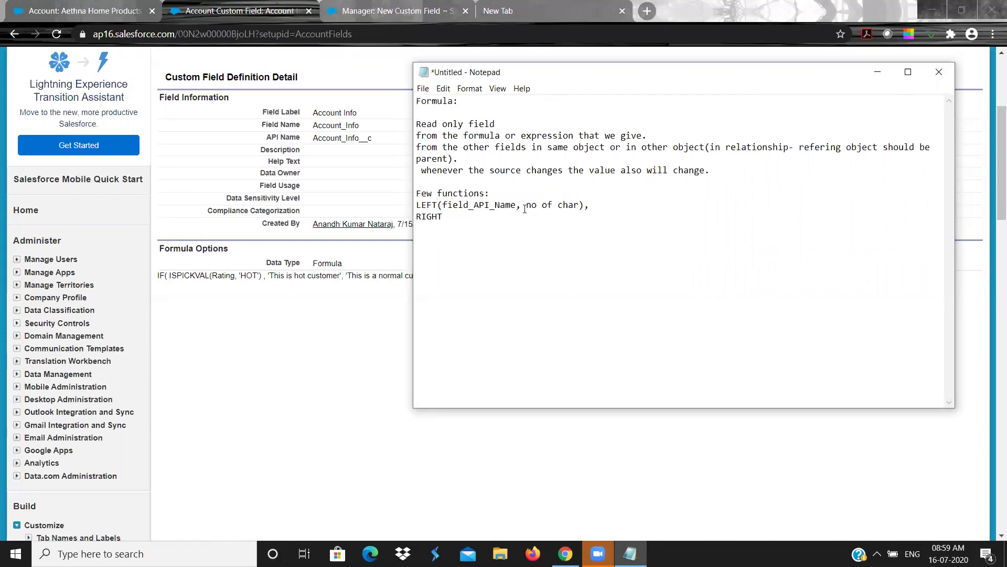
pyautogui.hotkey('ctrl', 'v')
pyautogui.doubleClick(546, 216)
pyautogui.click(607, 218)
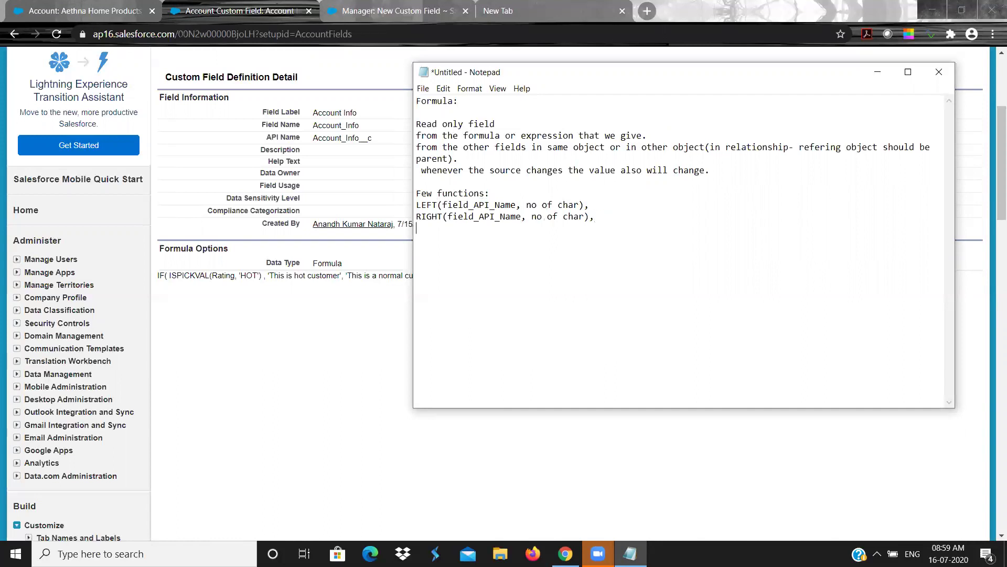
# Add the line 'ISPICKVAL(Field_API_NAME, value)--> used only for picklist fields' to the function notes
pyautogui.write('ISPICK')
pyautogui.write('VAL')
pyautogui.write('()')
pyautogui.write('Field_A')
pyautogui.write('PI')
pyautogui.write('_NAME')
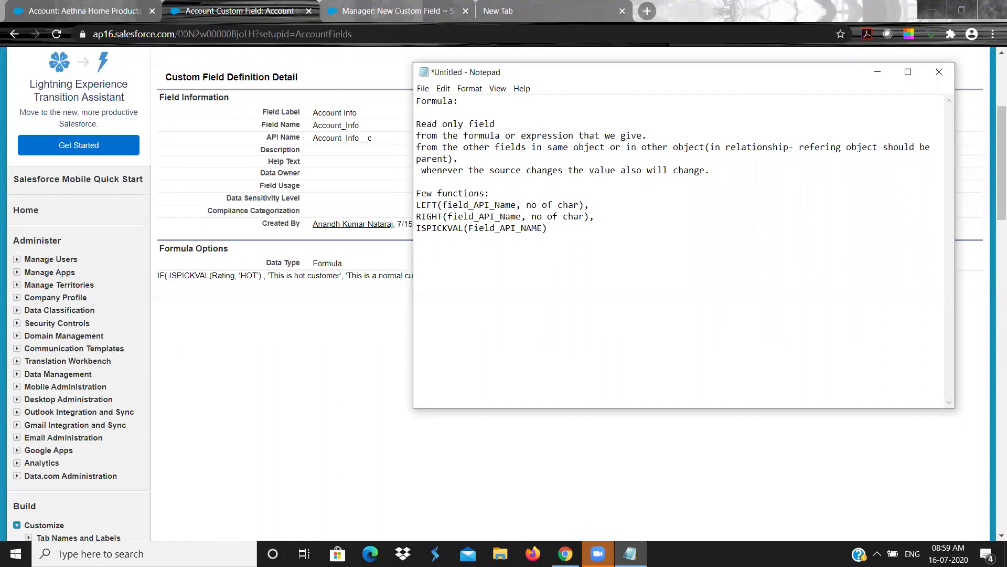
pyautogui.write(', value')
pyautogui.write('used only for p')
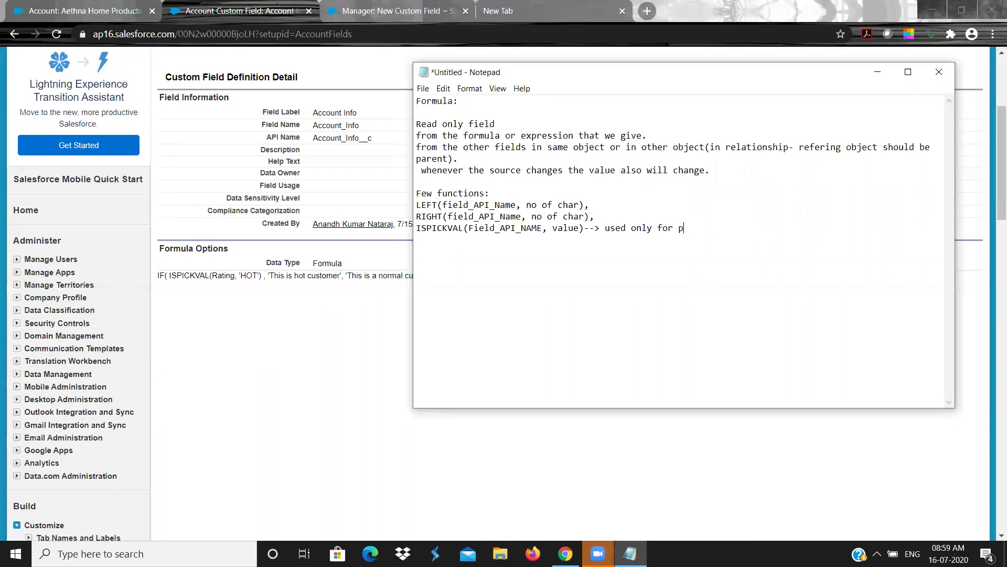
pyautogui.write('icklist fields')
# Add the line 'IF(condition, true, false) --' below the ISPICKVAL entry in the function notes
pyautogui.write('IF()')
pyautogui.write('condition,')
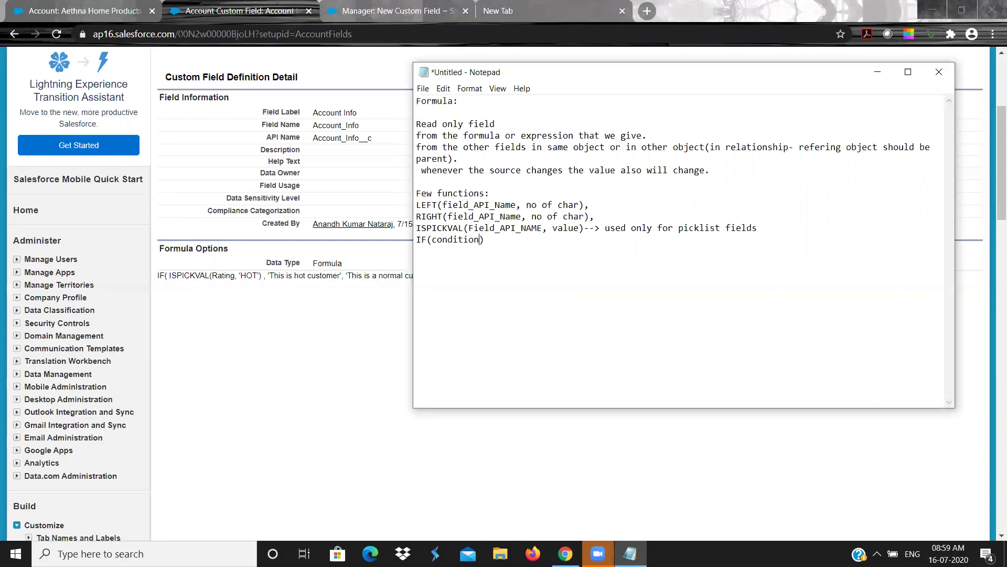
pyautogui.write(' true, false')
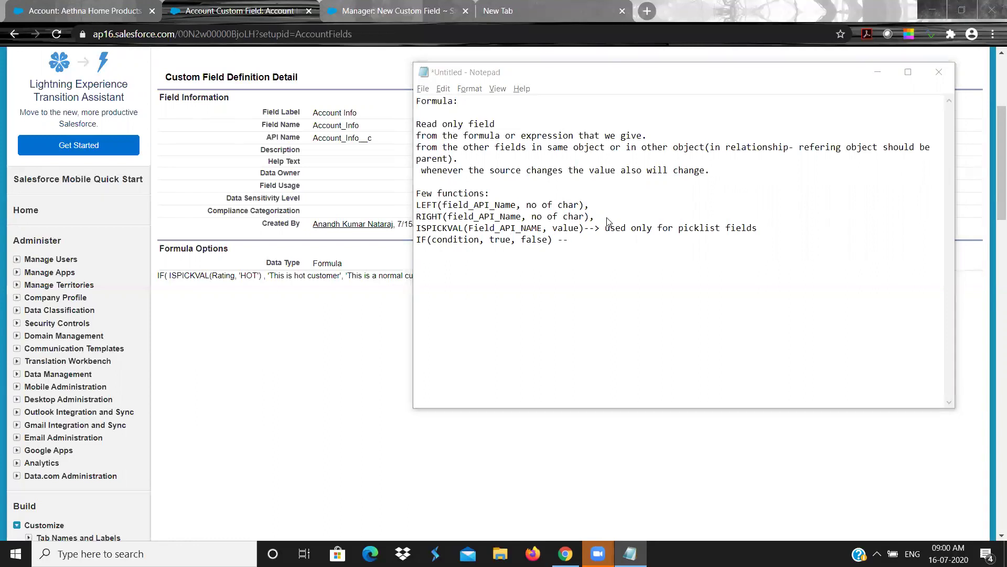
# Switch to Chrome and inspect the Customer Priority and SLA Expiration Date fields on the Aethna Home Products account by opening them for inline editing
pyautogui.hotkey('alt', 'Tab')
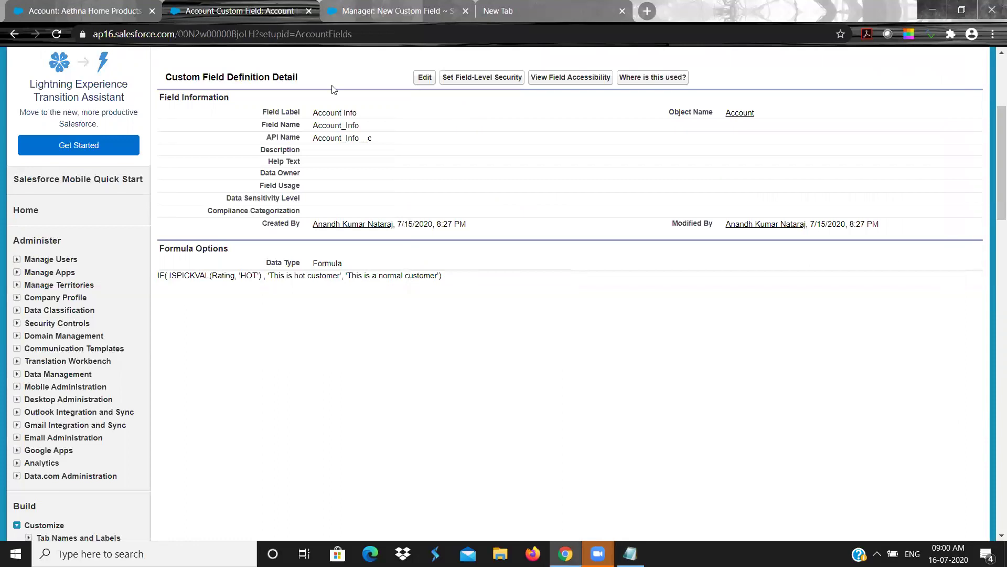
pyautogui.click(103, 8)
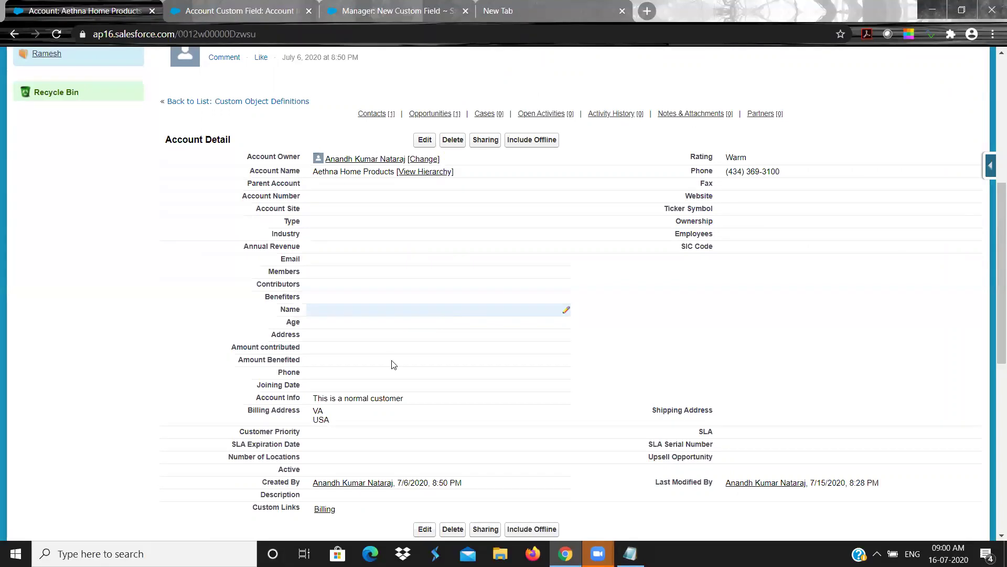
pyautogui.doubleClick(310, 436)
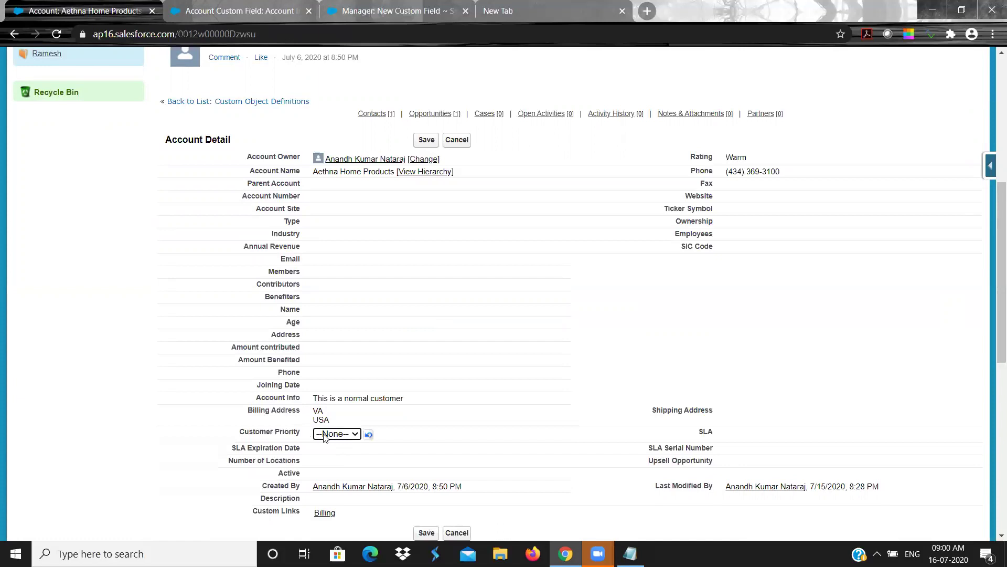
pyautogui.click(337, 434)
pyautogui.click(328, 445)
pyautogui.click(330, 454)
pyautogui.doubleClick(329, 469)
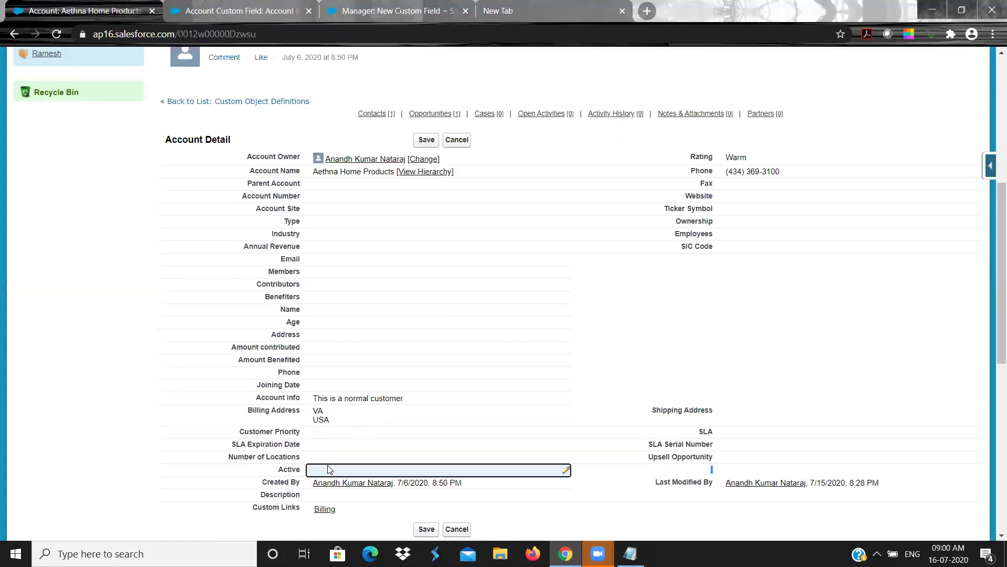
pyautogui.doubleClick(333, 447)
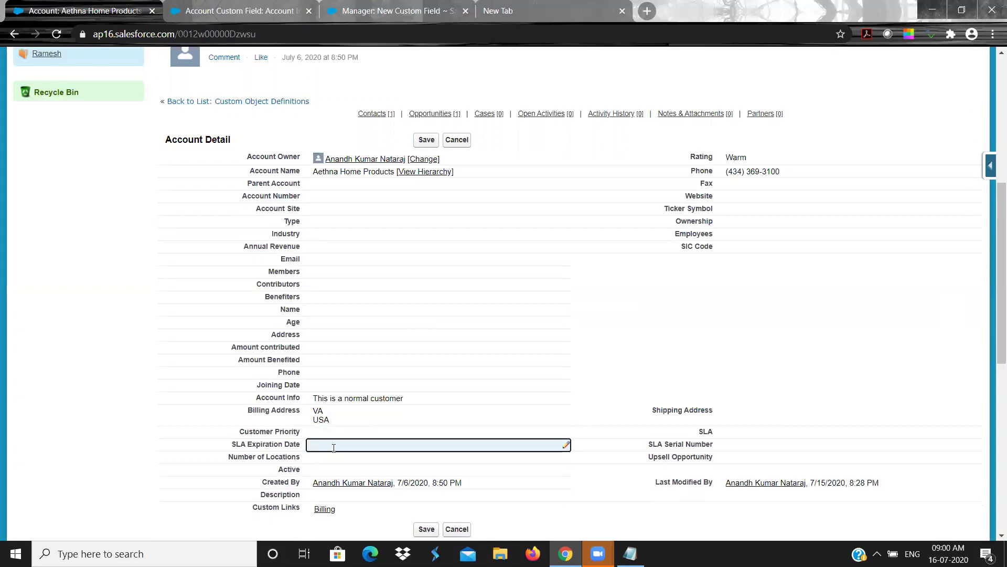
pyautogui.click(334, 447)
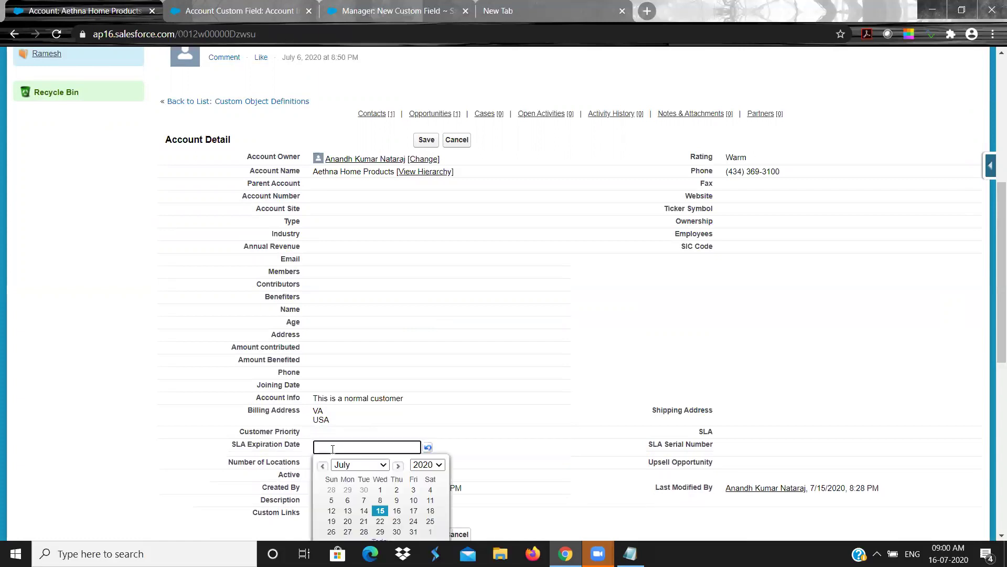
pyautogui.click(754, 309)
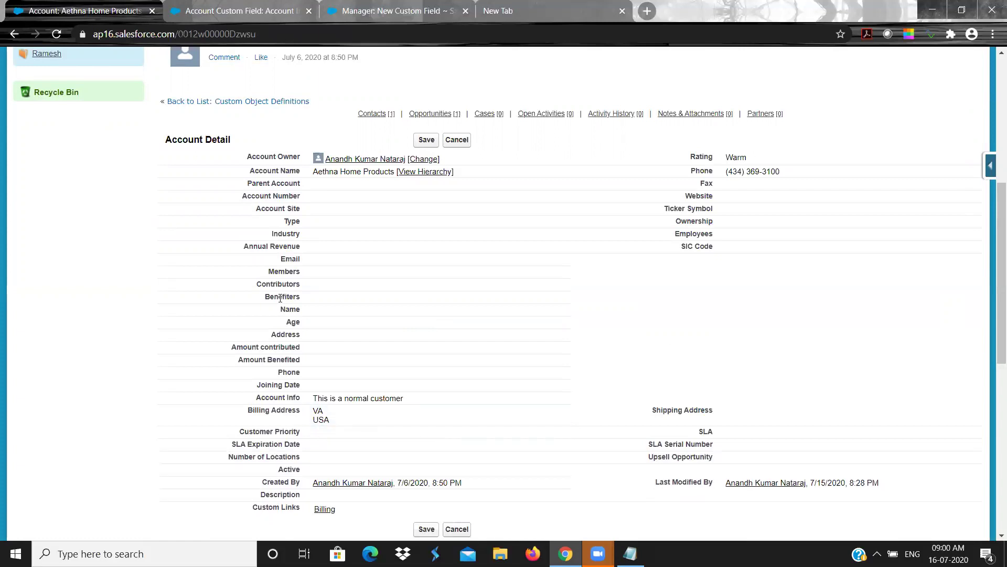
# Open the account's Account Number field for inline editing and leave it blank
pyautogui.doubleClick(315, 199)
pyautogui.doubleClick(315, 199)
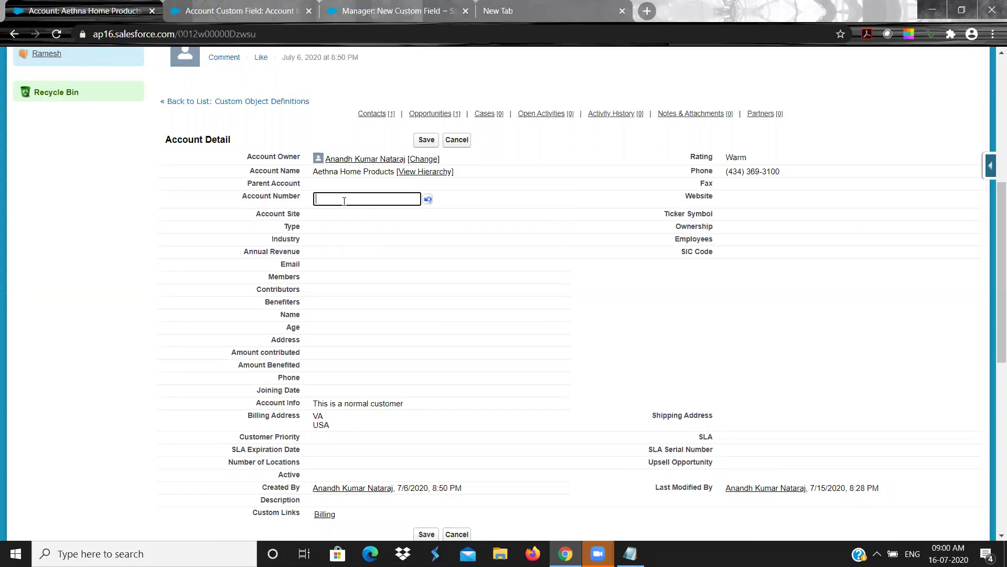
pyautogui.click(371, 195)
pyautogui.click(150, 288)
# Open the contact related to the account in a new browser tab and bring its Contact Detail section into view
pyautogui.scroll(-1, 151, 289)
pyautogui.scroll(-5, 151, 290)
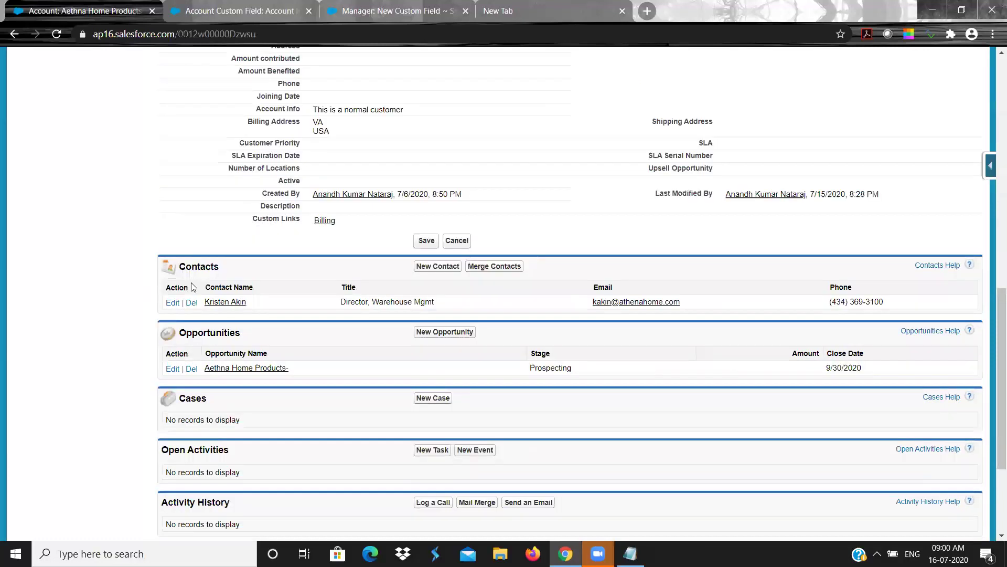
pyautogui.middleClick(223, 302)
pyautogui.click(414, 5)
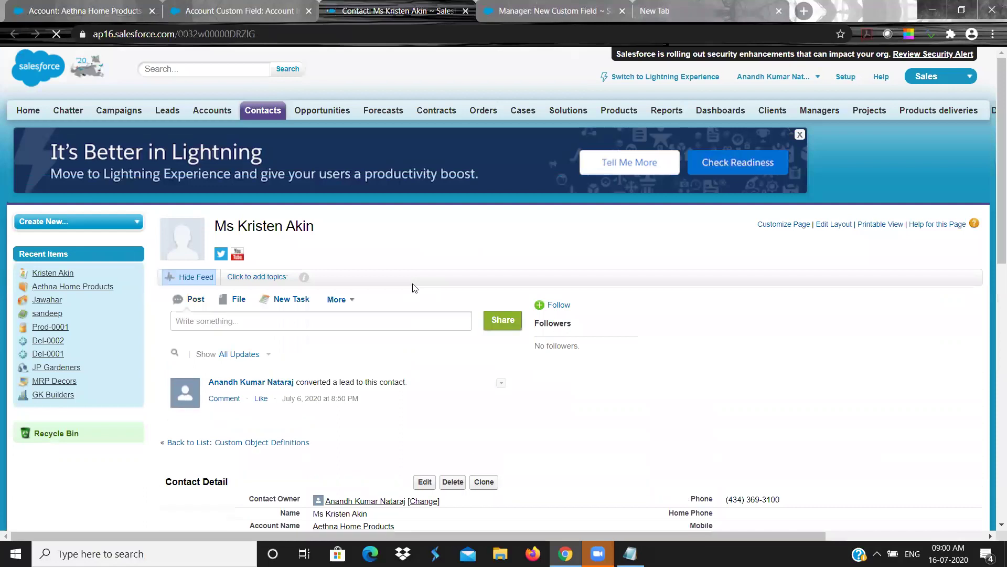
pyautogui.scroll(-4, 415, 288)
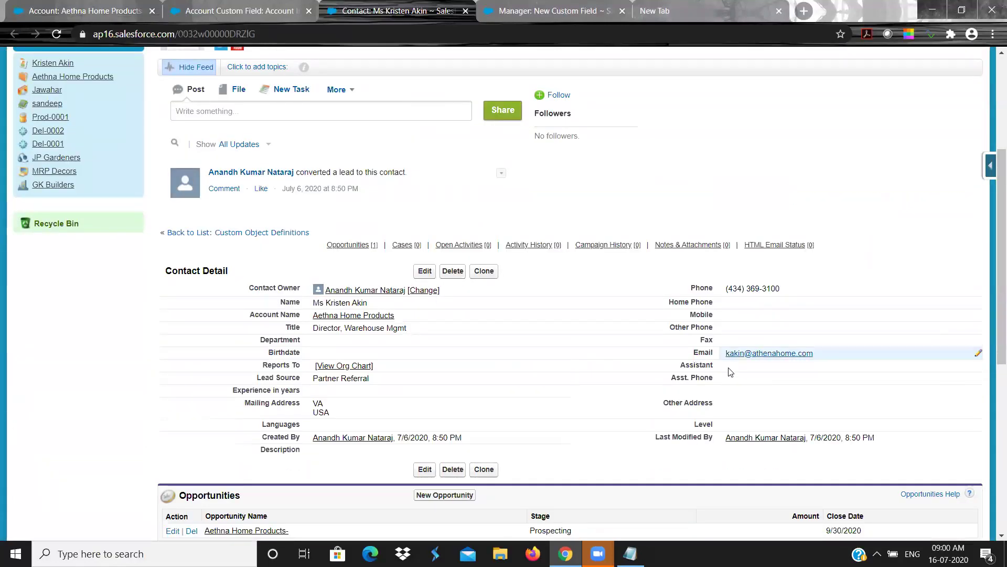
# Compare the Account Number field on the Aethna Home Products account with the fields on its related contact record
pyautogui.click(205, 5)
pyautogui.click(10, 5)
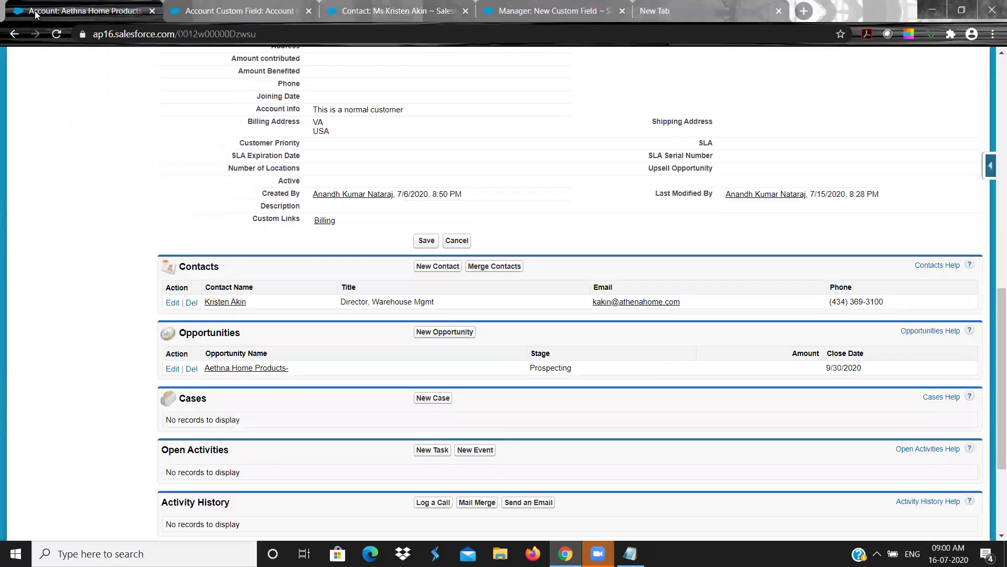
pyautogui.scroll(1, 242, 141)
pyautogui.scroll(3, 242, 140)
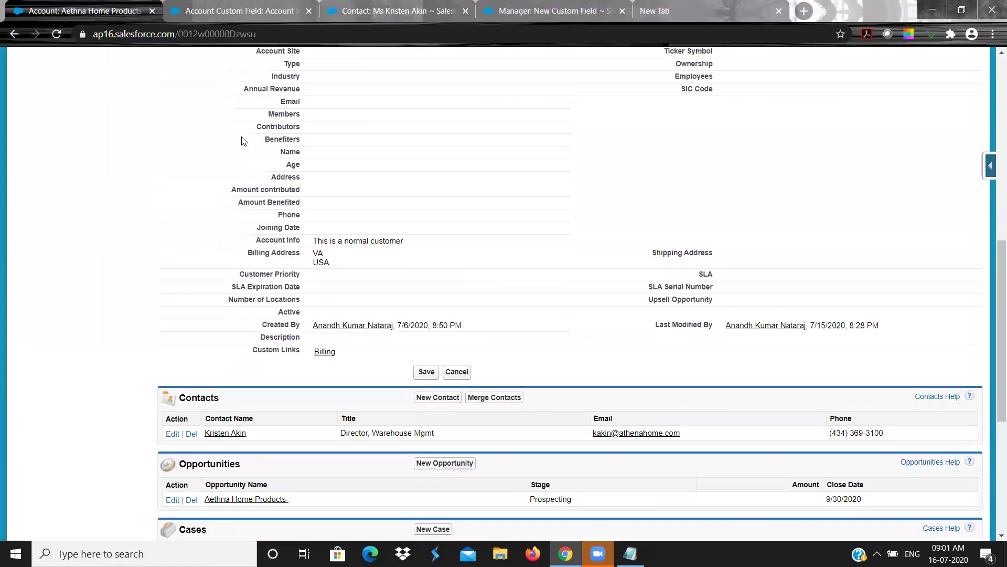
pyautogui.doubleClick(310, 94)
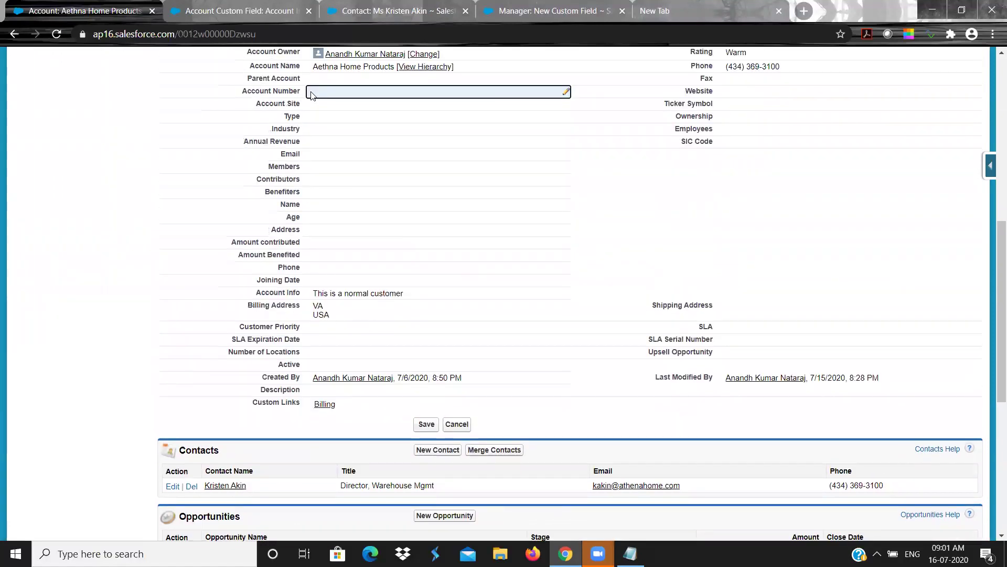
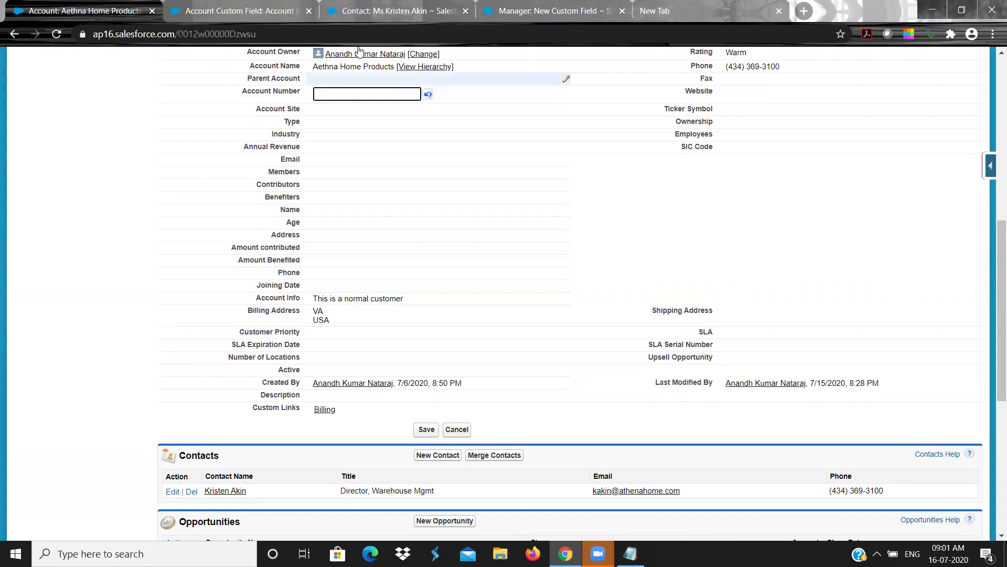
pyautogui.click(405, 16)
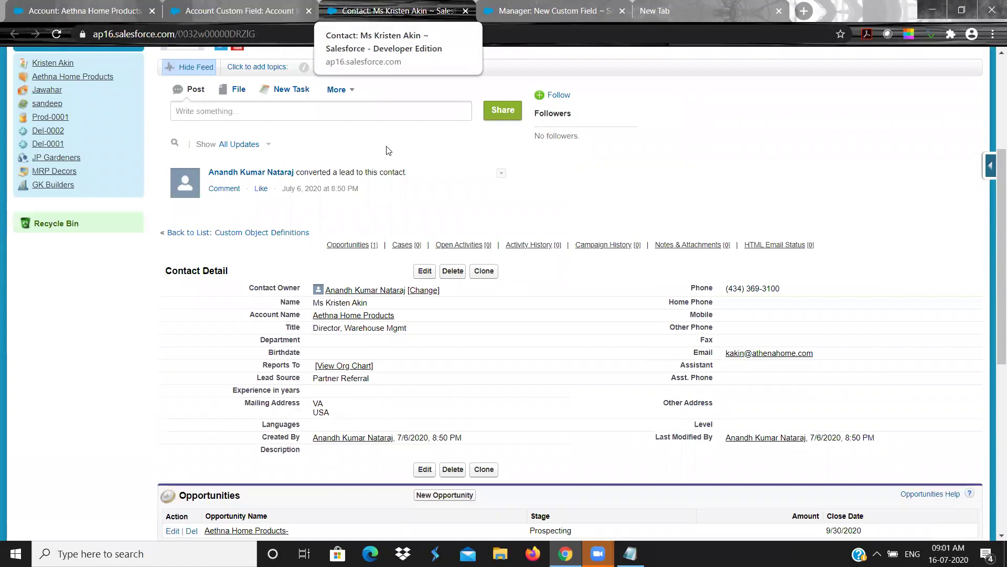
# Review the Notepad rule that the referring object should be the parent, and check it against the account and contact records in Chrome
pyautogui.click(630, 554)
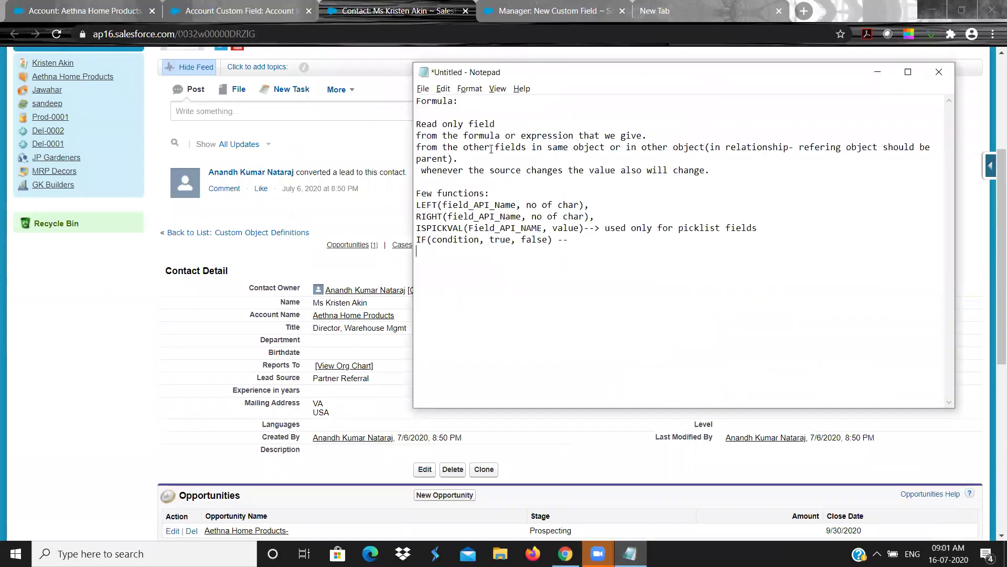
pyautogui.doubleClick(651, 149)
pyautogui.doubleClick(435, 163)
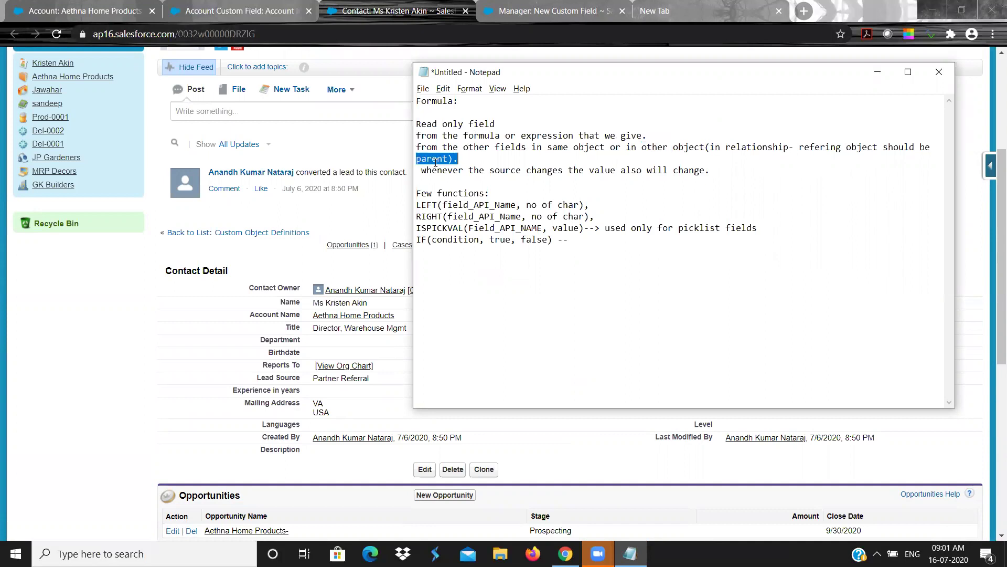
pyautogui.click(266, 276)
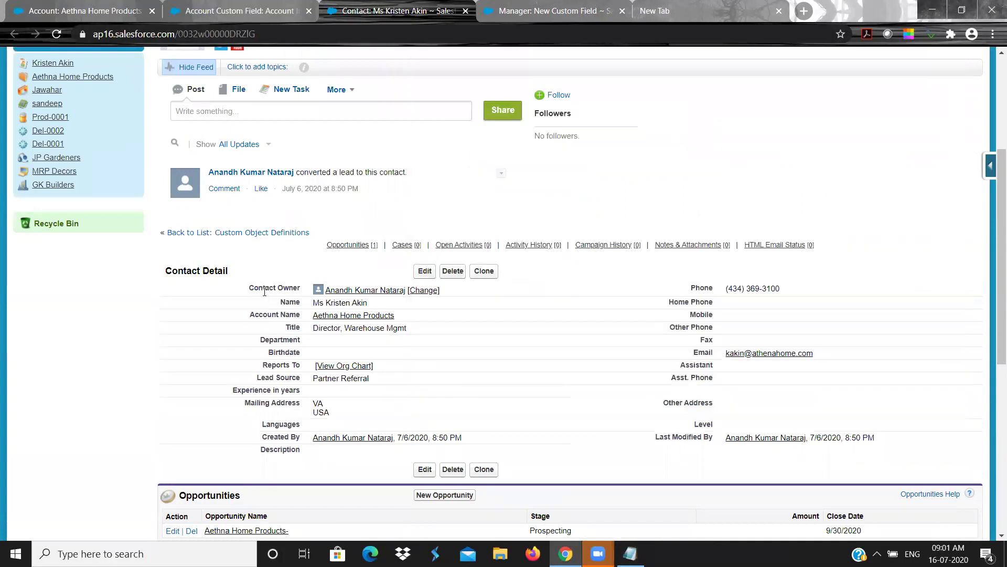
pyautogui.click(81, 6)
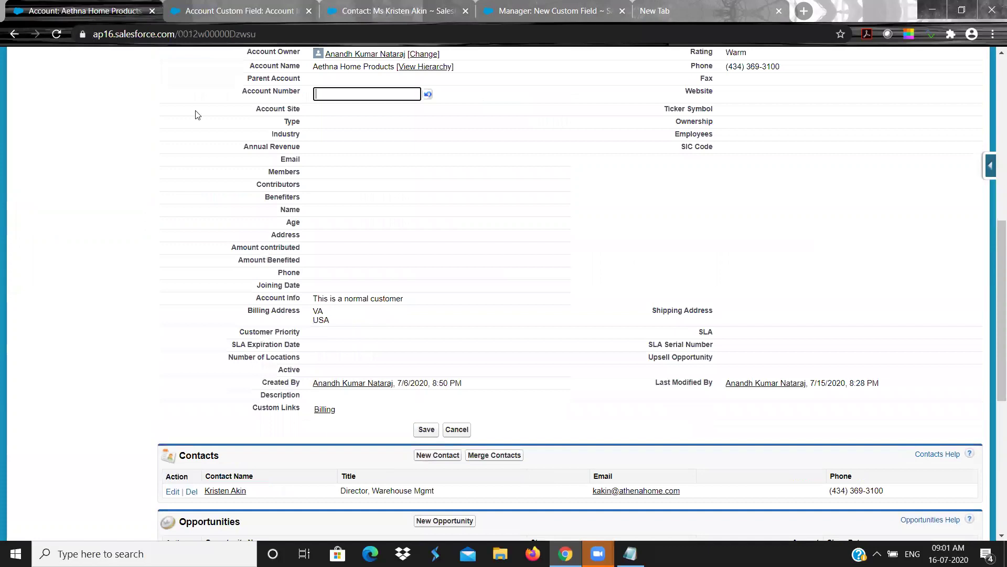
pyautogui.click(384, 6)
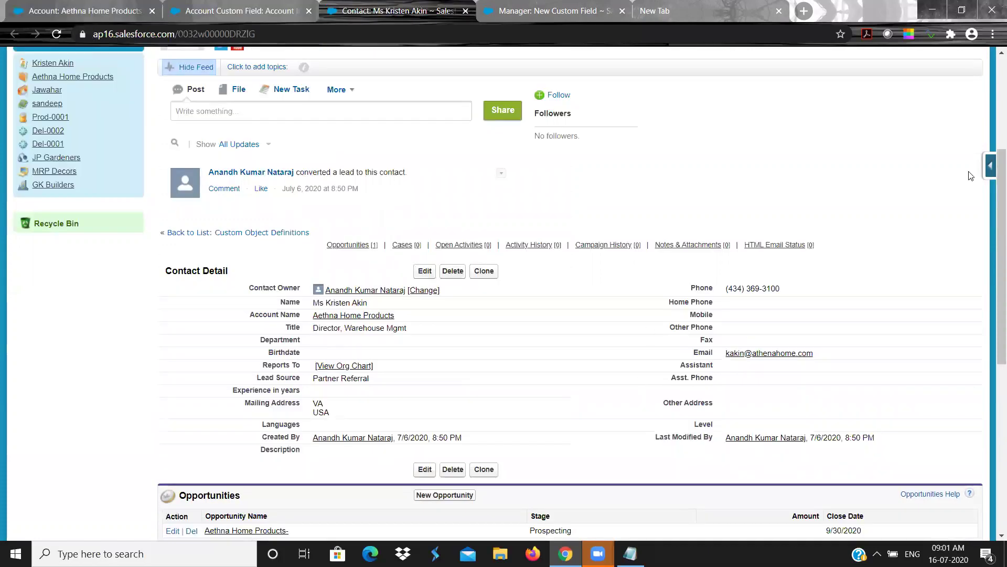
# Open the Contact object's field list and start a new custom field with the Formula data type
pyautogui.click(991, 167)
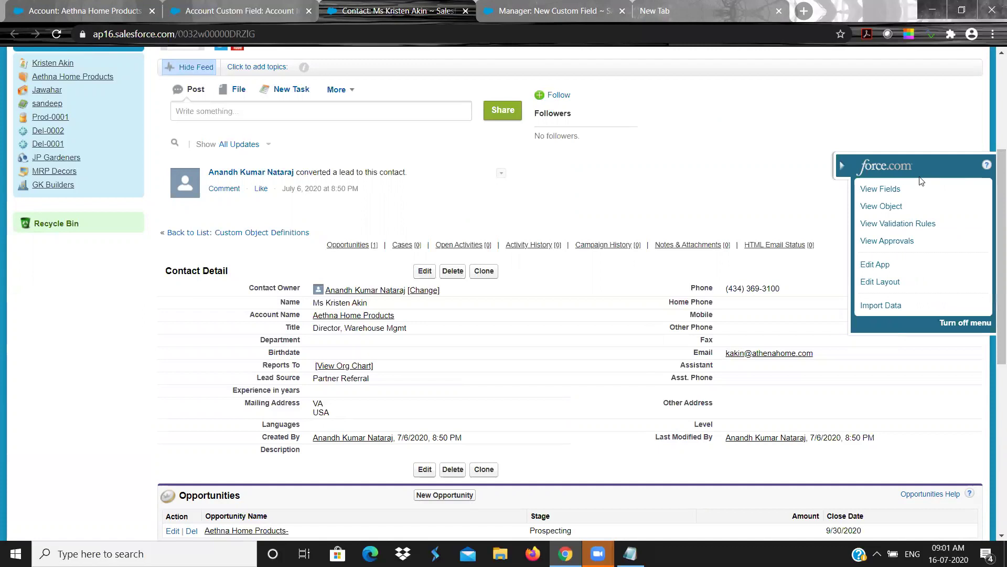
pyautogui.click(886, 189)
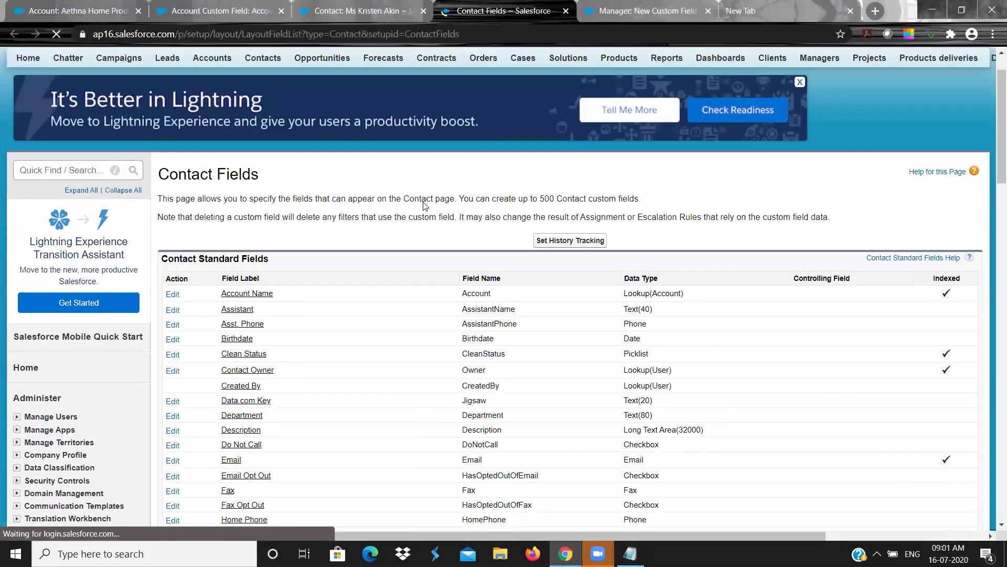
pyautogui.scroll(-8, 424, 205)
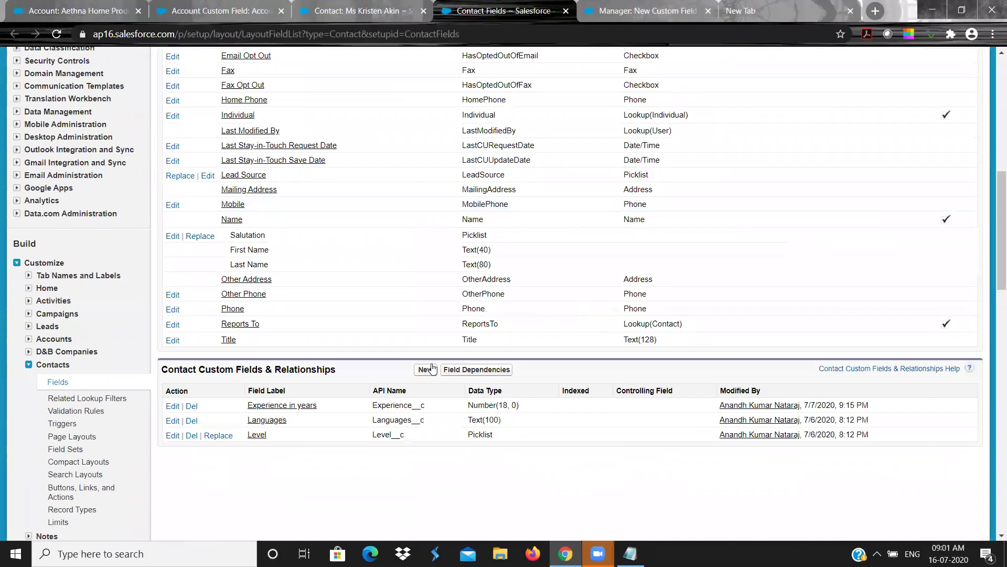
pyautogui.click(426, 369)
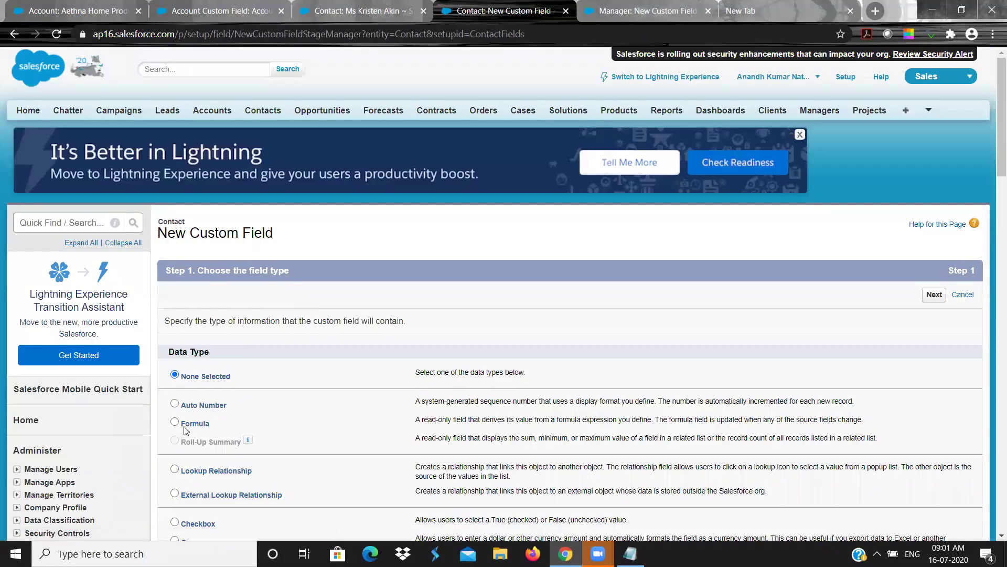
pyautogui.click(176, 422)
pyautogui.click(941, 300)
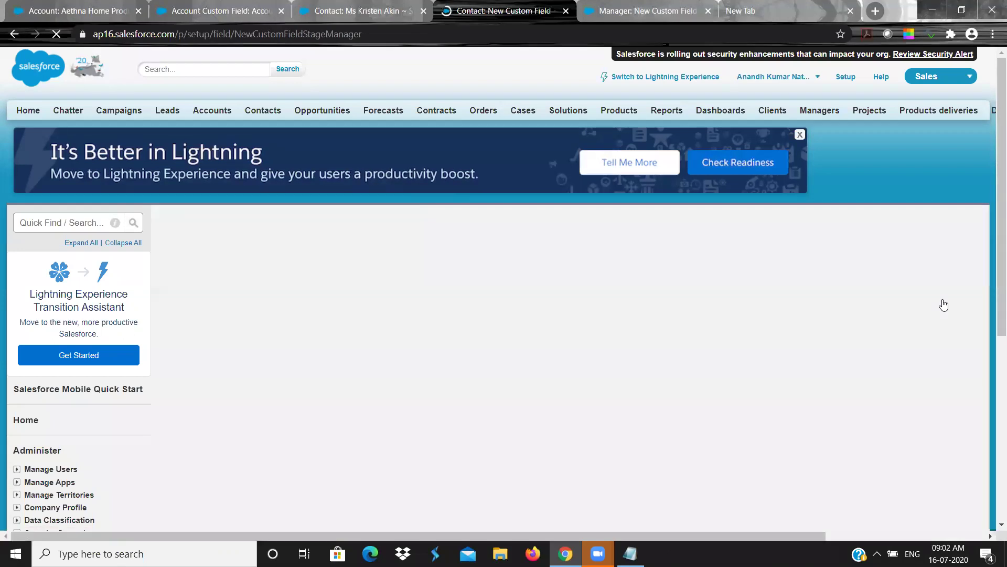
# Label the new formula field Account Number, choose the Text return type and proceed to the formula entry step
pyautogui.scroll(-1, 943, 304)
pyautogui.click(384, 272)
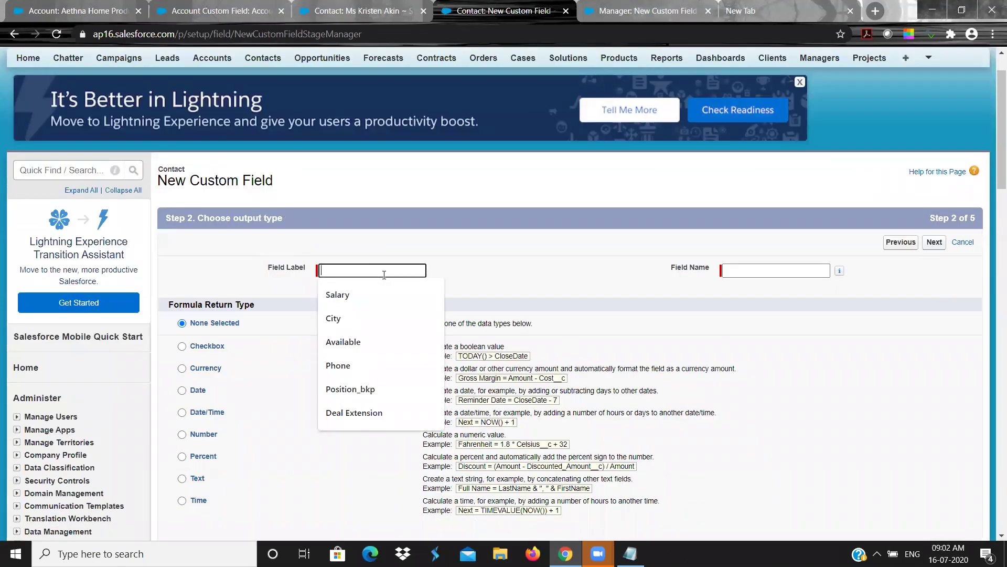
pyautogui.write('Account Number')
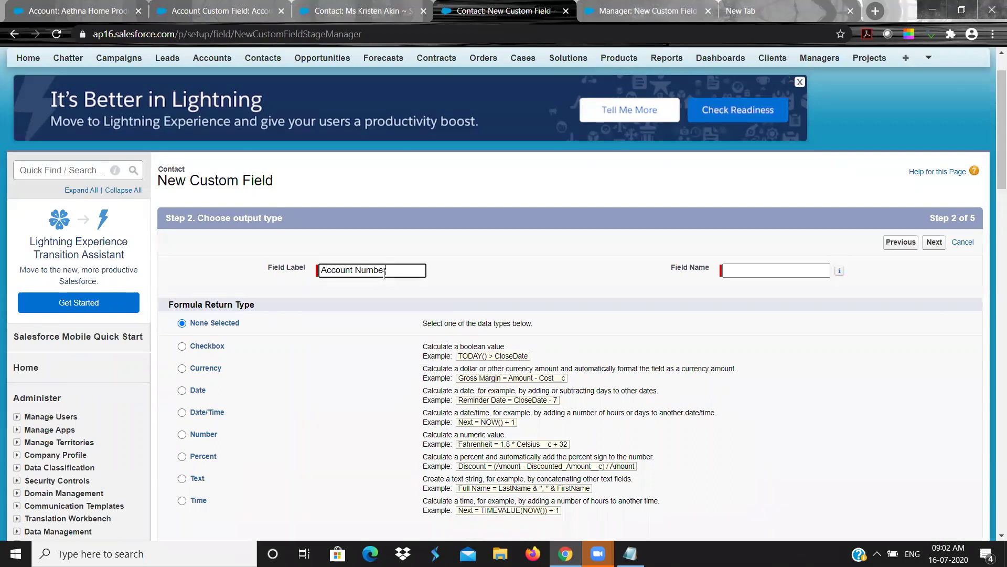
pyautogui.press('Tab')
pyautogui.click(707, 218)
pyautogui.scroll(-1, 256, 319)
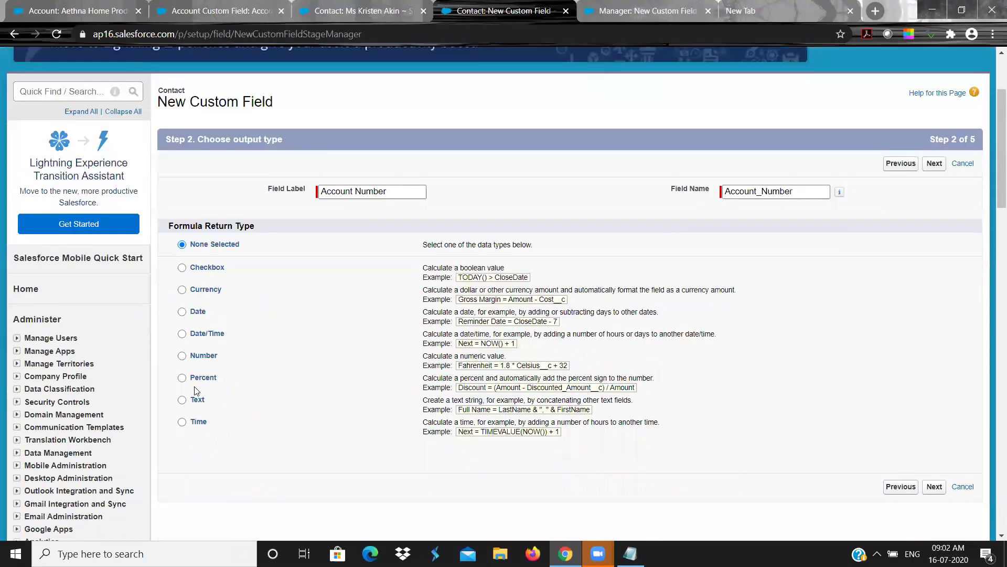
pyautogui.click(183, 400)
pyautogui.click(935, 164)
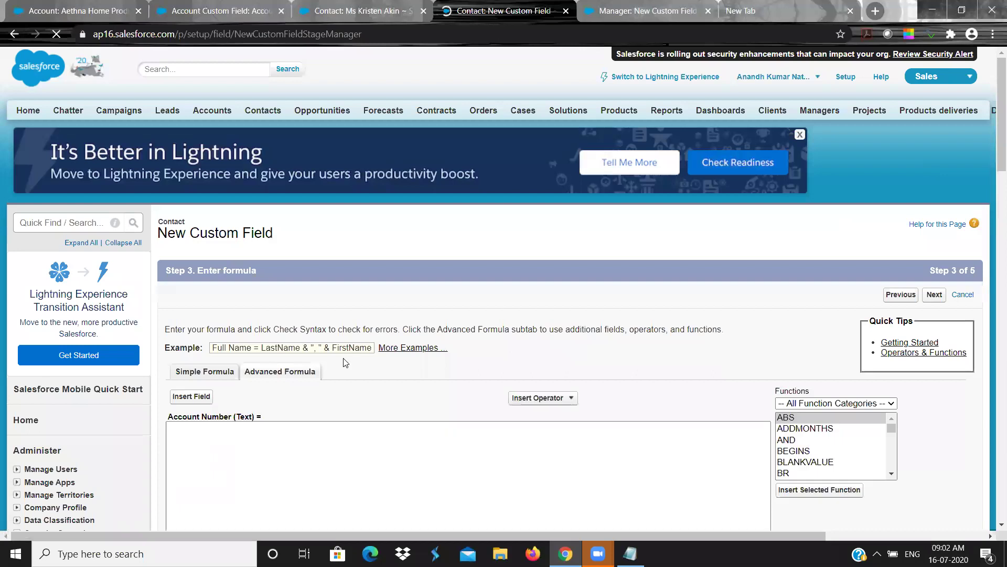
# Enter the skeleton IF(logic, true, false) as the Account Number formula
pyautogui.click(283, 447)
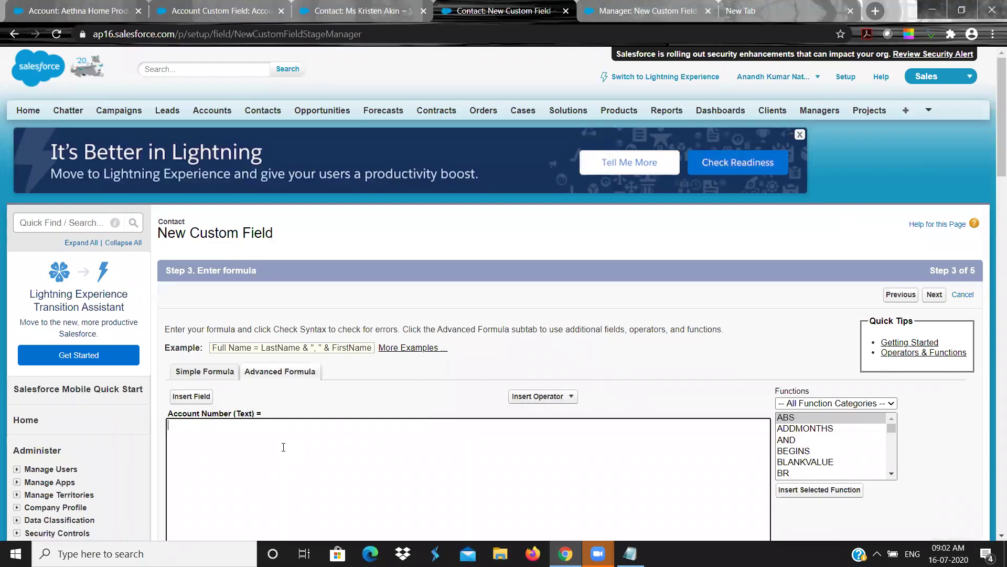
pyautogui.click(459, 366)
pyautogui.scroll(-1, 459, 366)
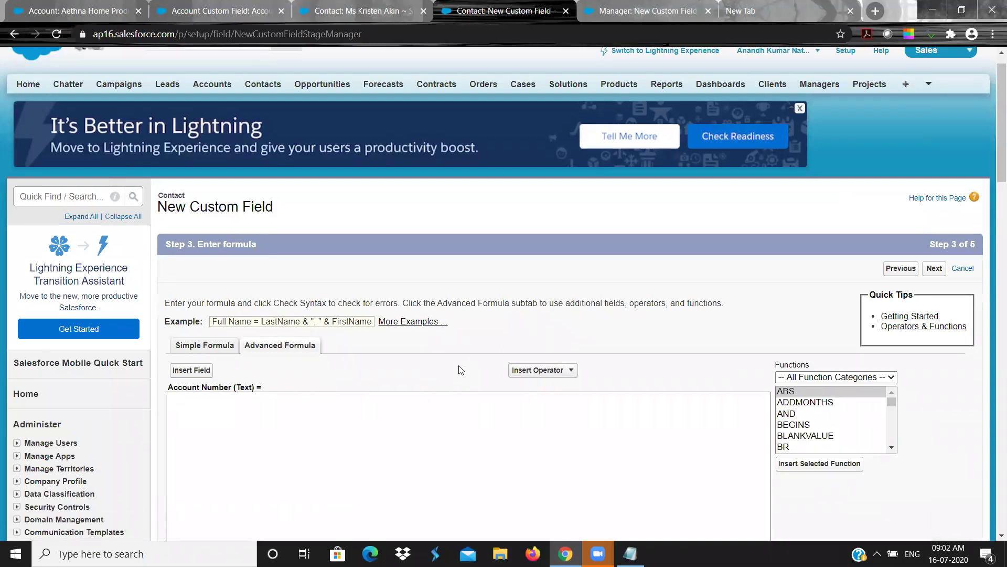
pyautogui.click(359, 416)
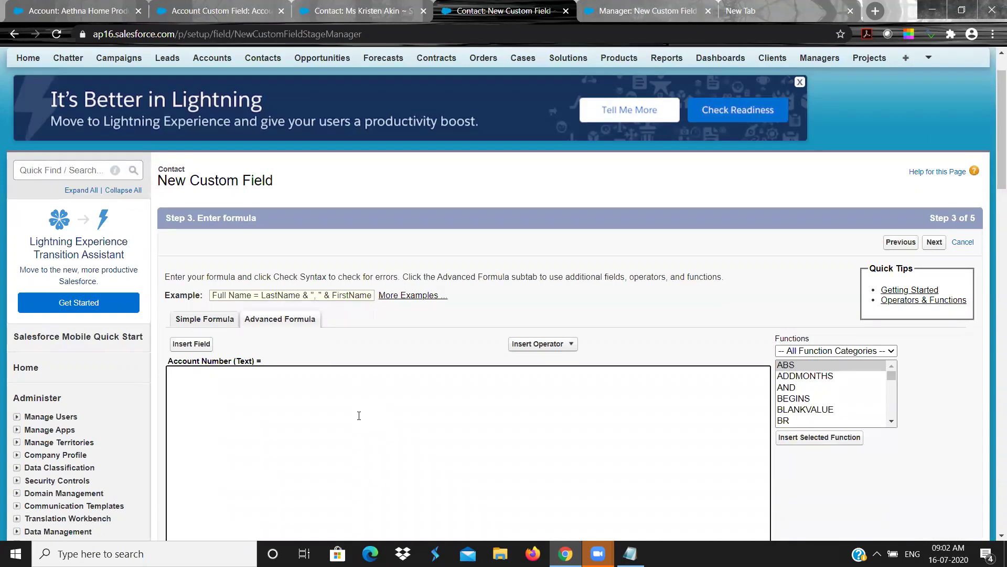
pyautogui.write('IF')
pyautogui.write('()')
pyautogui.write('logic, ')
pyautogui.write('true, f')
pyautogui.write('alse')
# Clear the logic and true placeholders in the IF formula and replace false with the text 'Ac No Empty'
pyautogui.hotkey('shift', 'Right')
pyautogui.hotkey('shift', 'Right')
pyautogui.hotkey('shift', 'Right')
pyautogui.hotkey('shift', 'Right')
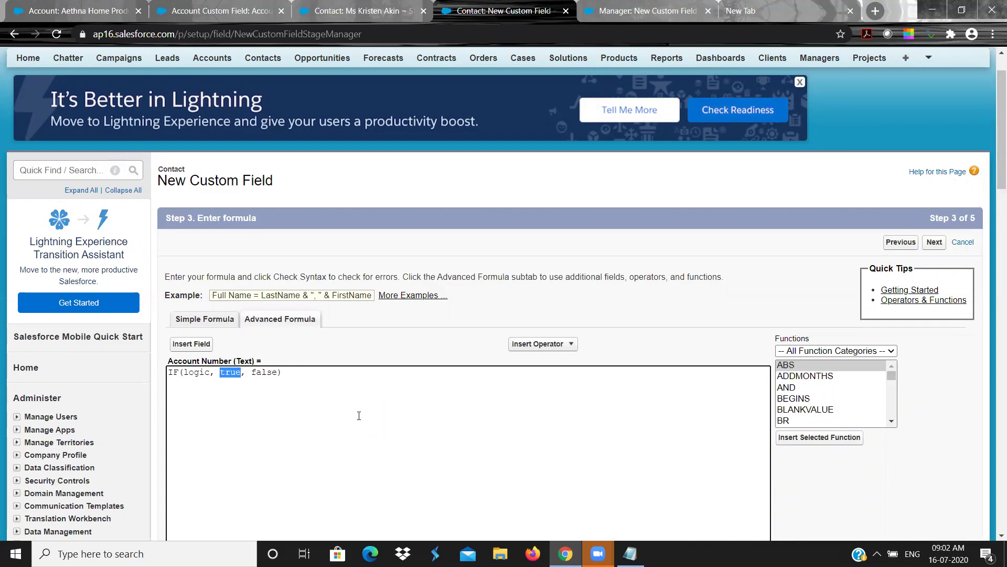
pyautogui.press('BackSpace')
pyautogui.press('Right')
pyautogui.press('Right')
pyautogui.hotkey('shift', 'Right')
pyautogui.hotkey('shift', 'Right')
pyautogui.hotkey('shift', 'Right')
pyautogui.hotkey('shift', 'Right')
pyautogui.hotkey('shift', 'Right')
pyautogui.press('BackSpace')
pyautogui.write("''Please en")
pyautogui.press('BackSpace')
pyautogui.press('BackSpace')
pyautogui.press('BackSpace')
pyautogui.press('BackSpace')
pyautogui.press('BackSpace')
pyautogui.press('BackSpace')
pyautogui.press('BackSpace')
pyautogui.press('BackSpace')
pyautogui.press('BackSpace')
pyautogui.write('Ac No Empty')
pyautogui.doubleClick(189, 371)
pyautogui.press('BackSpace')
# Open the field picker for the formula's condition and examine the fields under Contact, its Account relationship and the global $Api, $Organization, $Profile, $System and $User sources
pyautogui.click(192, 343)
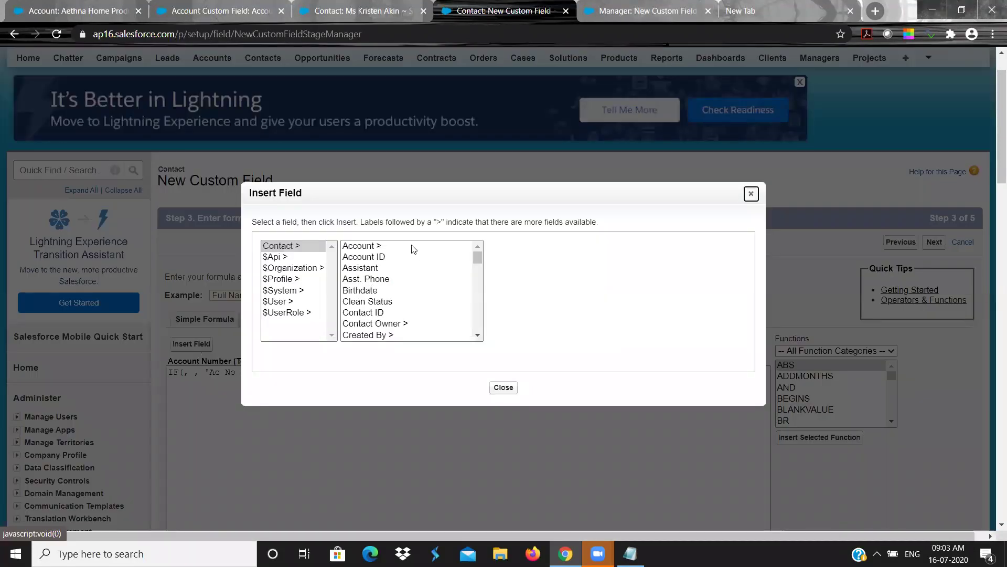
pyautogui.click(412, 246)
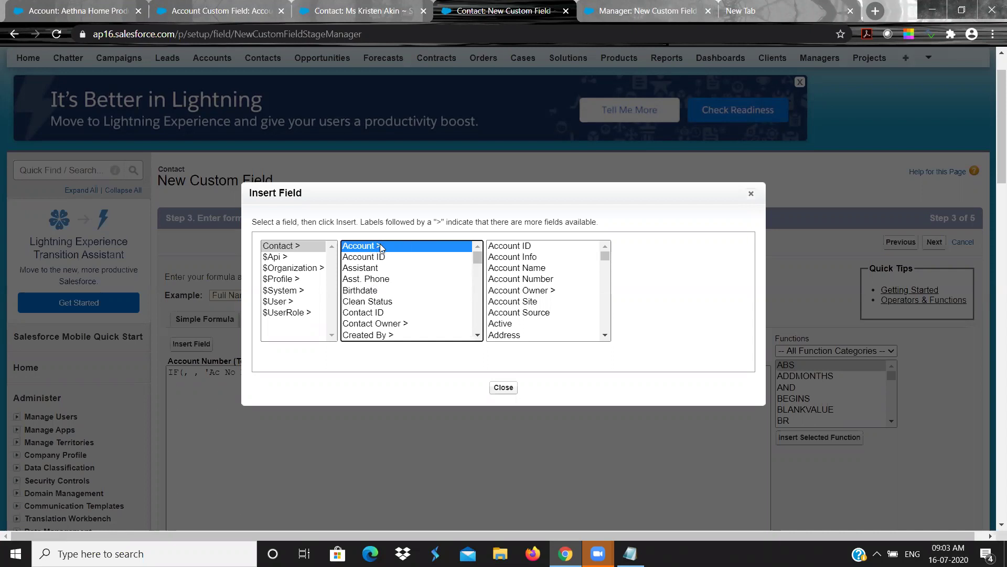
pyautogui.click(281, 258)
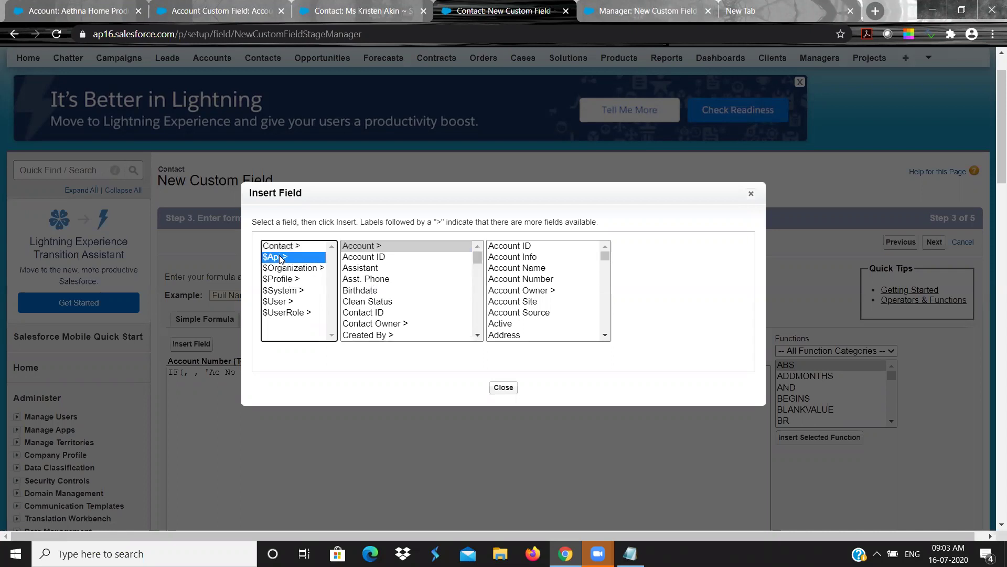
pyautogui.click(282, 268)
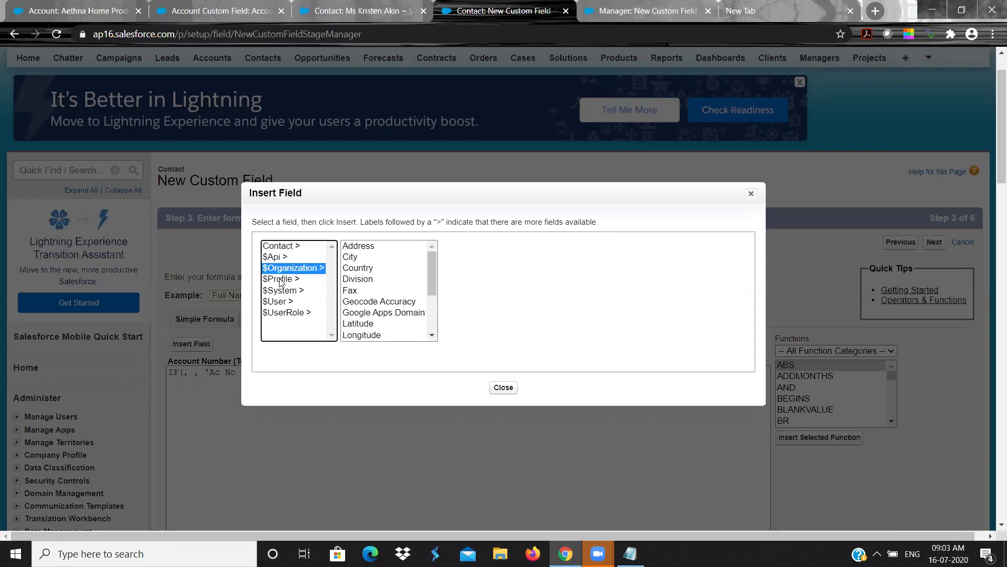
pyautogui.click(282, 278)
pyautogui.click(282, 293)
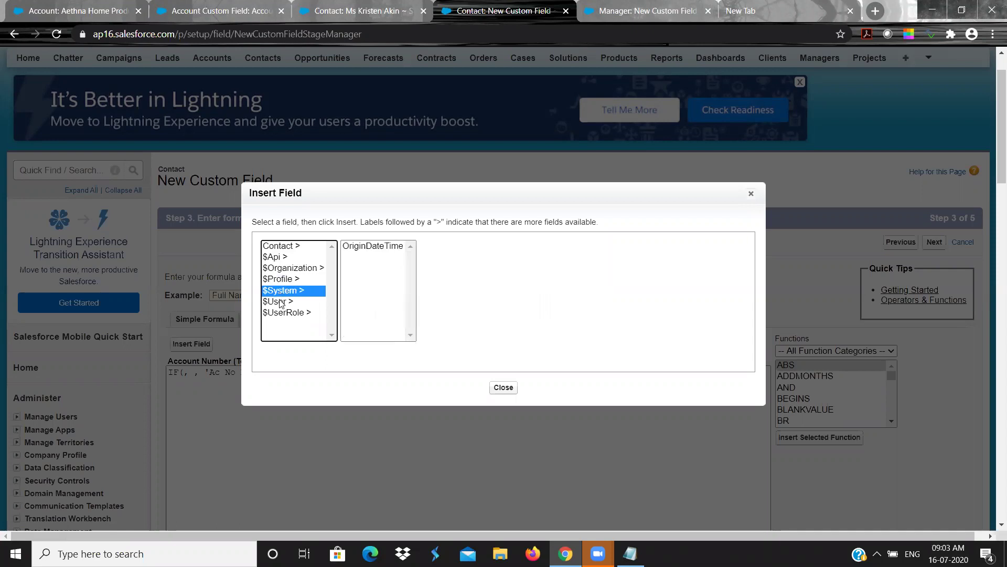
pyautogui.click(282, 303)
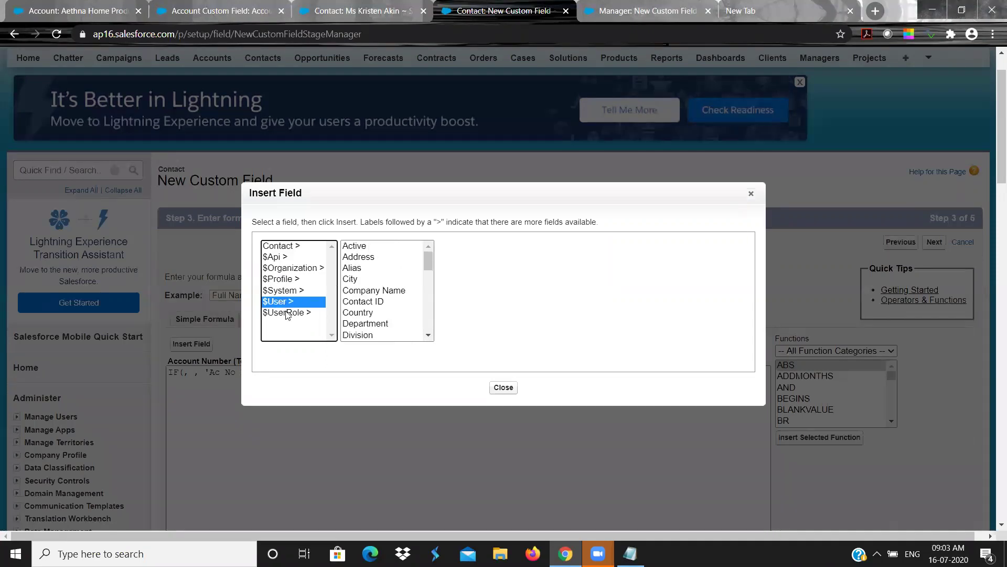
pyautogui.click(283, 313)
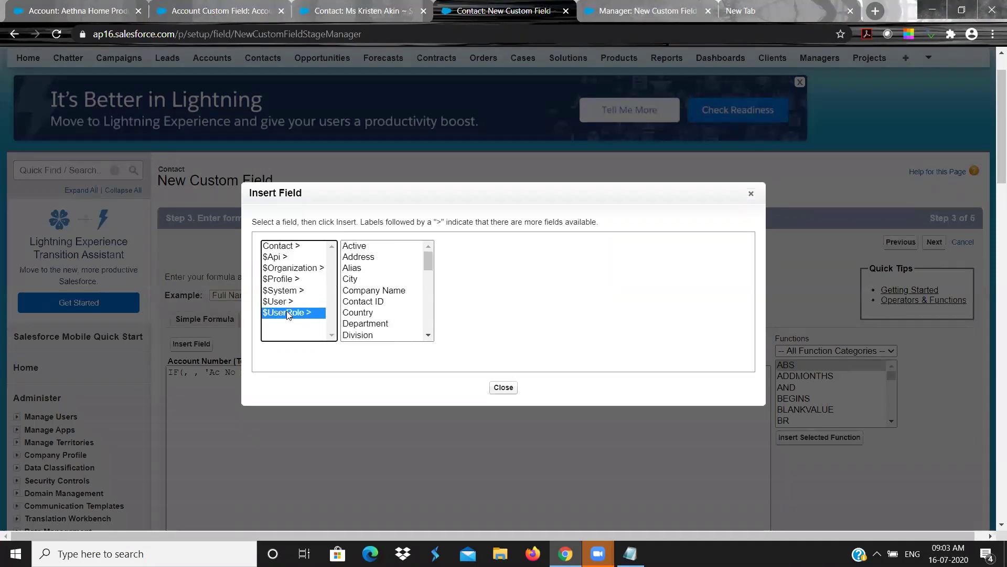
pyautogui.click(278, 260)
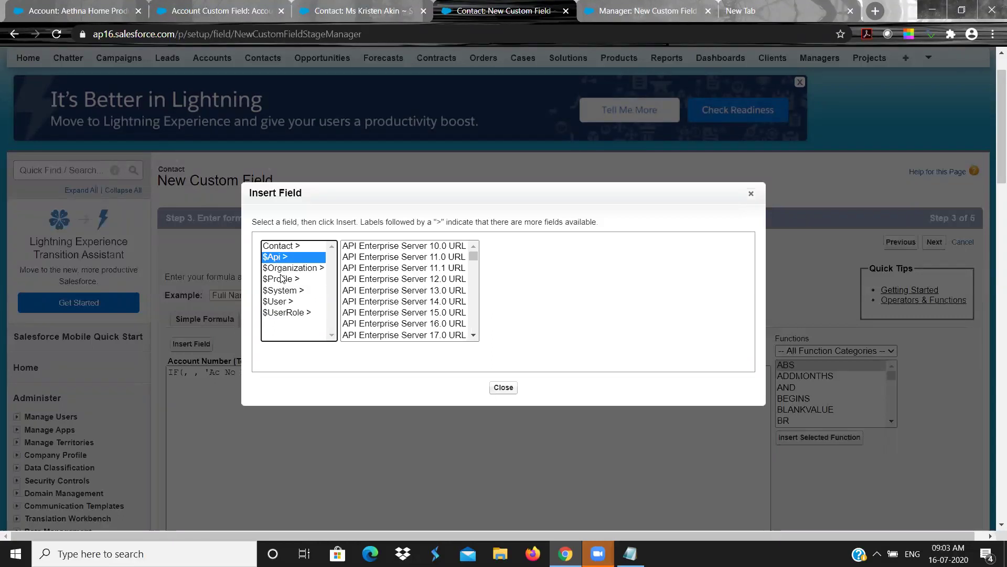
pyautogui.click(281, 278)
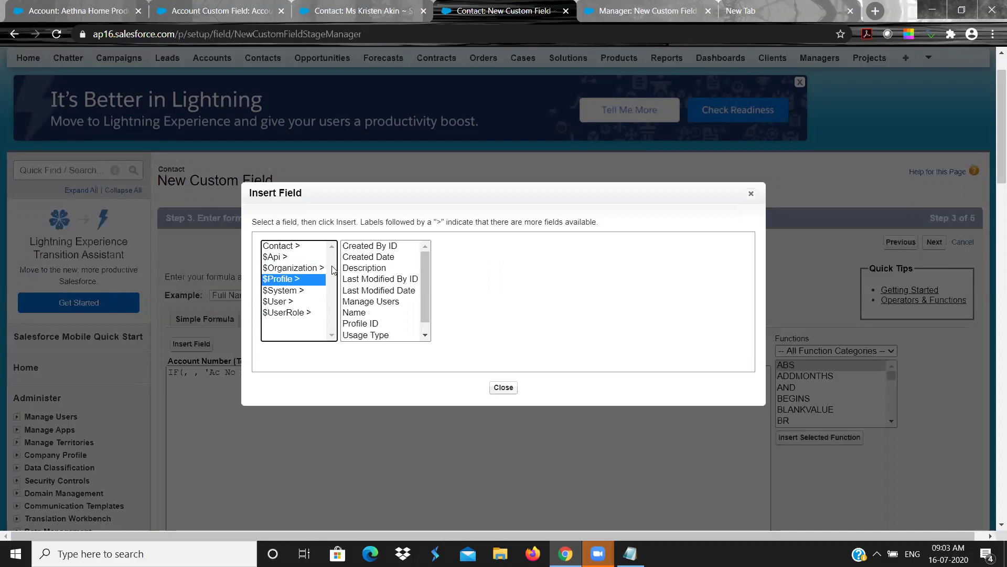
pyautogui.click(323, 269)
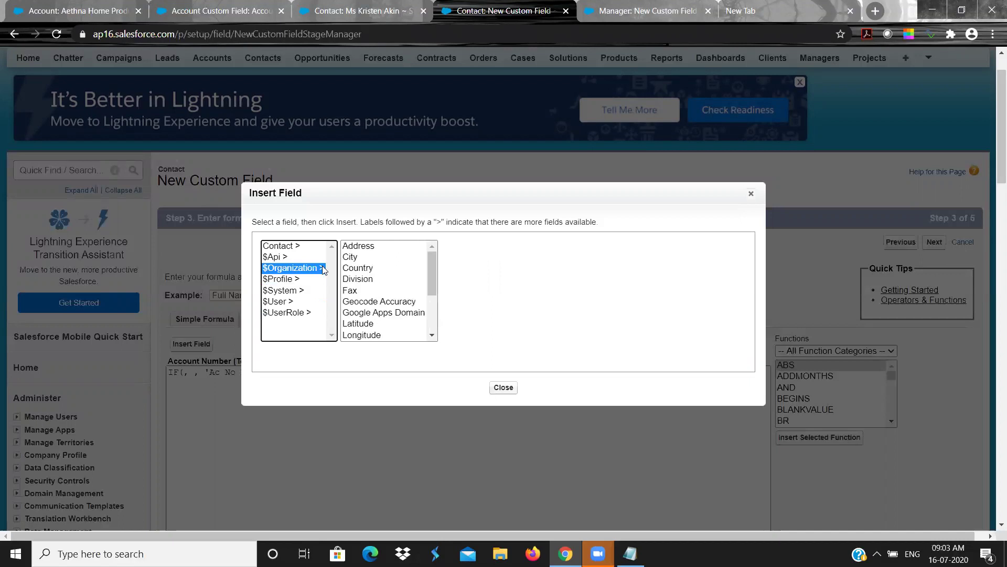
pyautogui.click(310, 292)
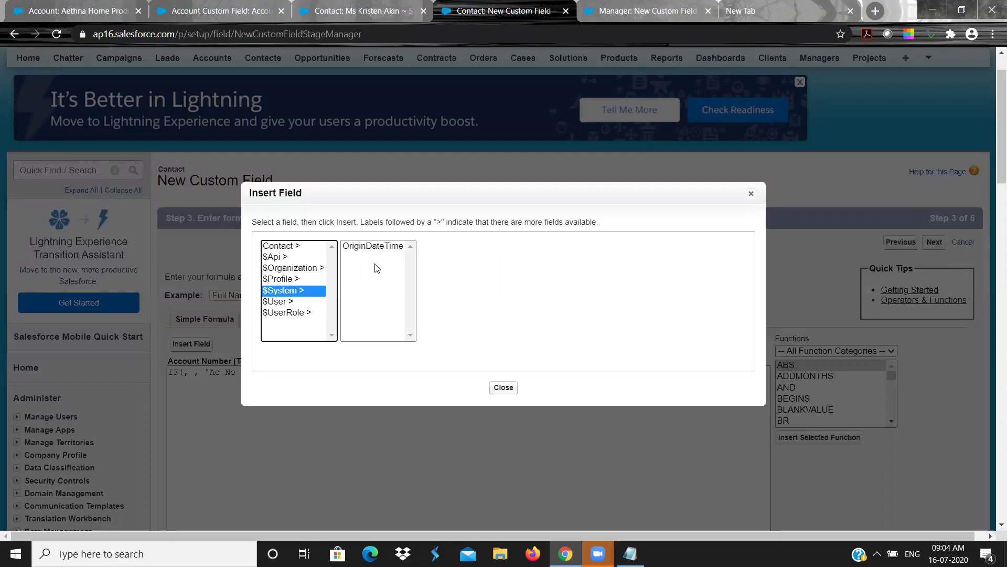
pyautogui.click(299, 302)
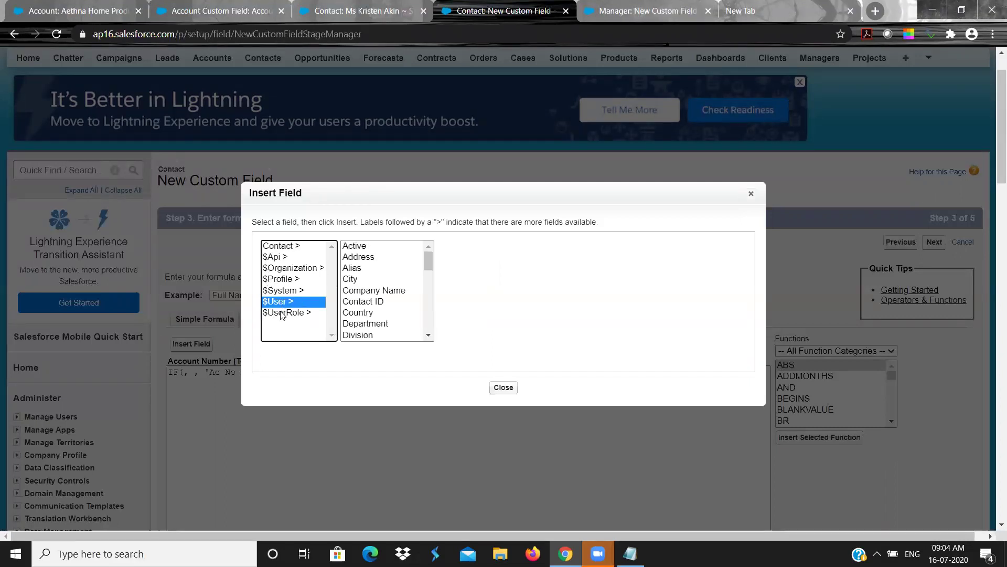
pyautogui.click(288, 248)
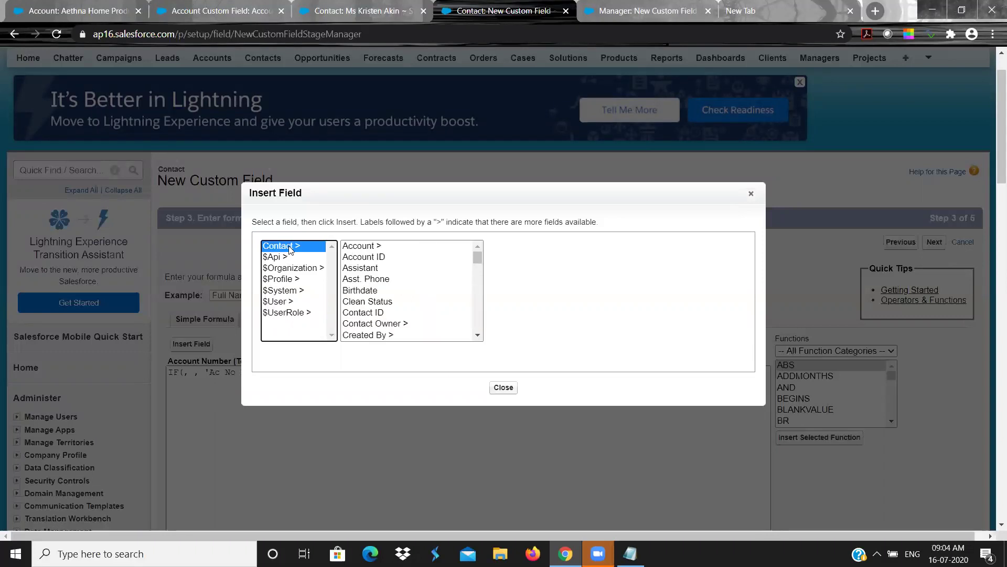
pyautogui.click(352, 250)
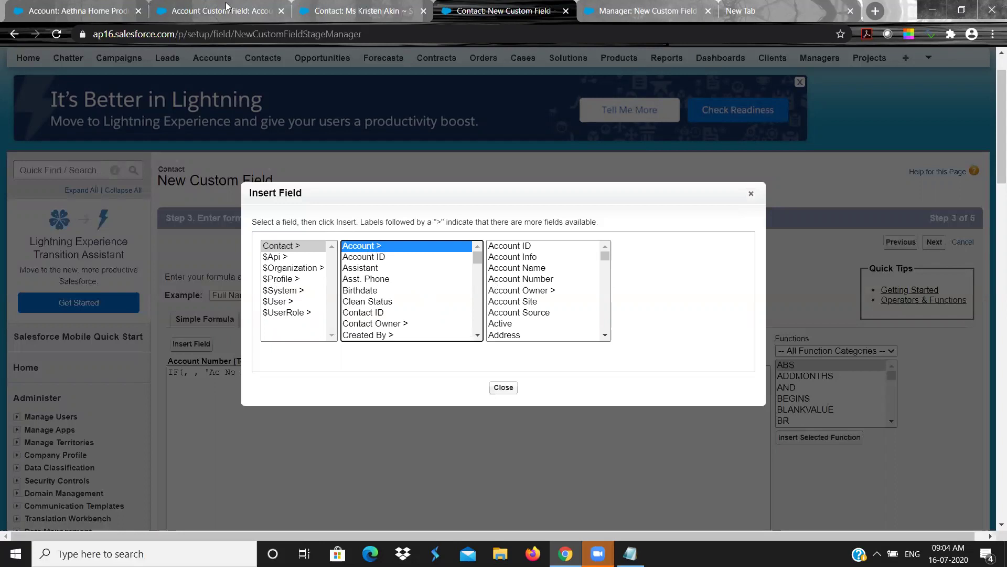
# Check the Opportunities related list on the open contact record
pyautogui.click(336, 16)
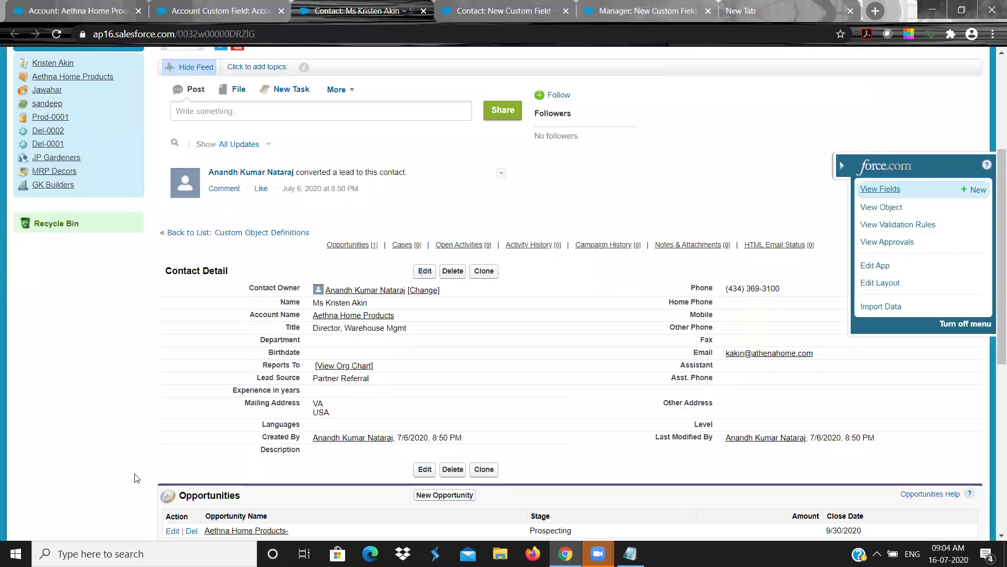
pyautogui.scroll(-2, 135, 478)
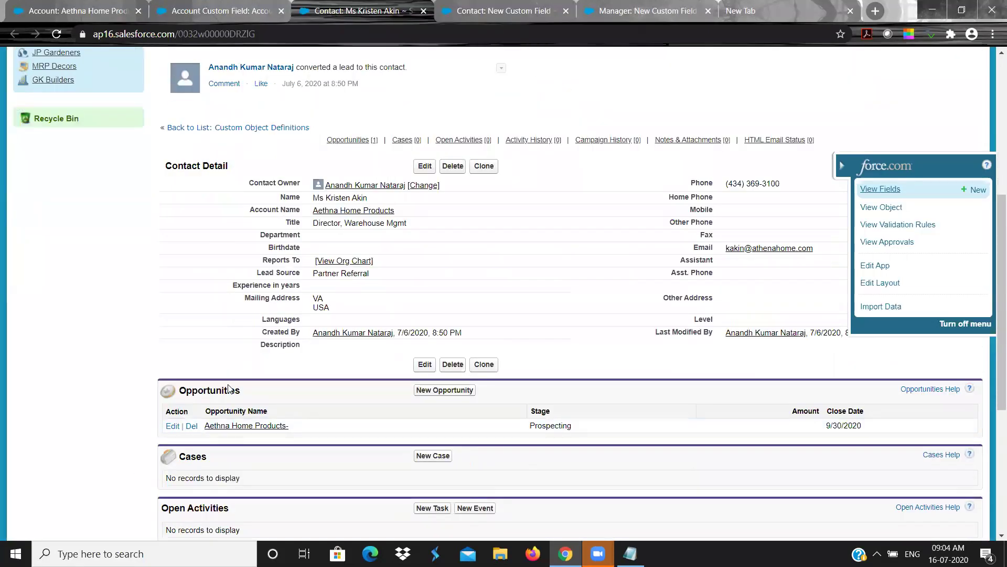
pyautogui.doubleClick(225, 389)
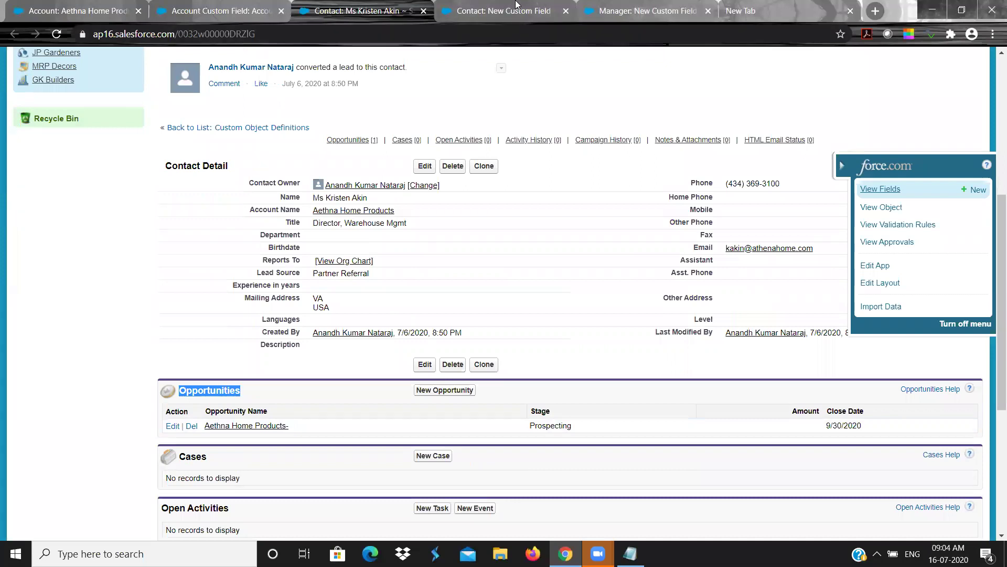
# Return to the formula's field picker and look through the Contact fields from Other Address to Reports To for an Opportunity reference
pyautogui.click(517, 8)
pyautogui.click(406, 313)
pyautogui.write('other c')
pyautogui.press('Down')
pyautogui.press('Down')
pyautogui.press('Down')
pyautogui.press('Down')
pyautogui.press('Down')
pyautogui.press('Down')
pyautogui.press('Down')
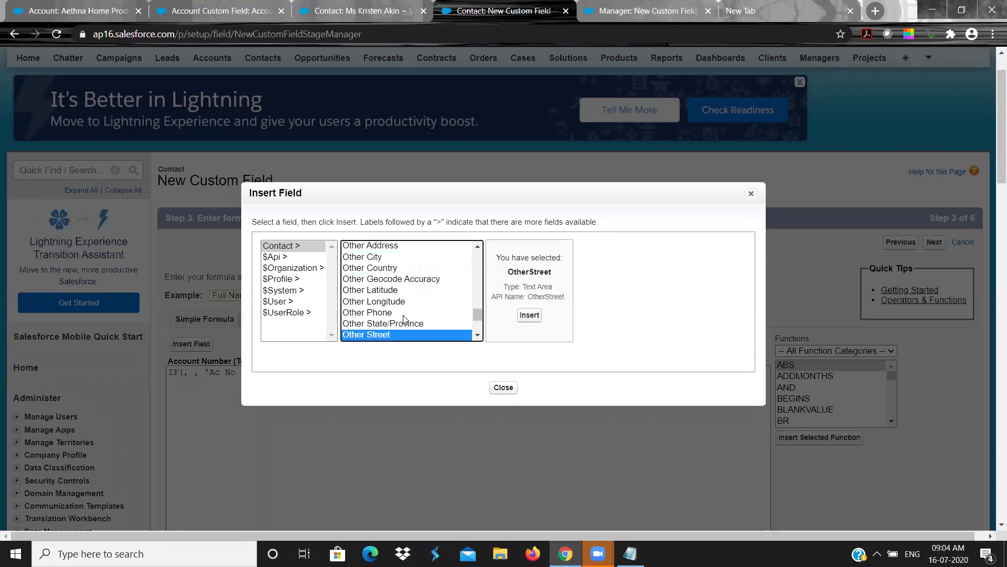
pyautogui.press('Up')
pyautogui.press('Up')
pyautogui.press('Up')
pyautogui.press('Up')
pyautogui.press('Up')
pyautogui.press('Up')
pyautogui.press('Up')
pyautogui.press('Down')
pyautogui.press('Down')
pyautogui.press('Down')
pyautogui.press('Down')
pyautogui.press('Down')
pyautogui.press('Down')
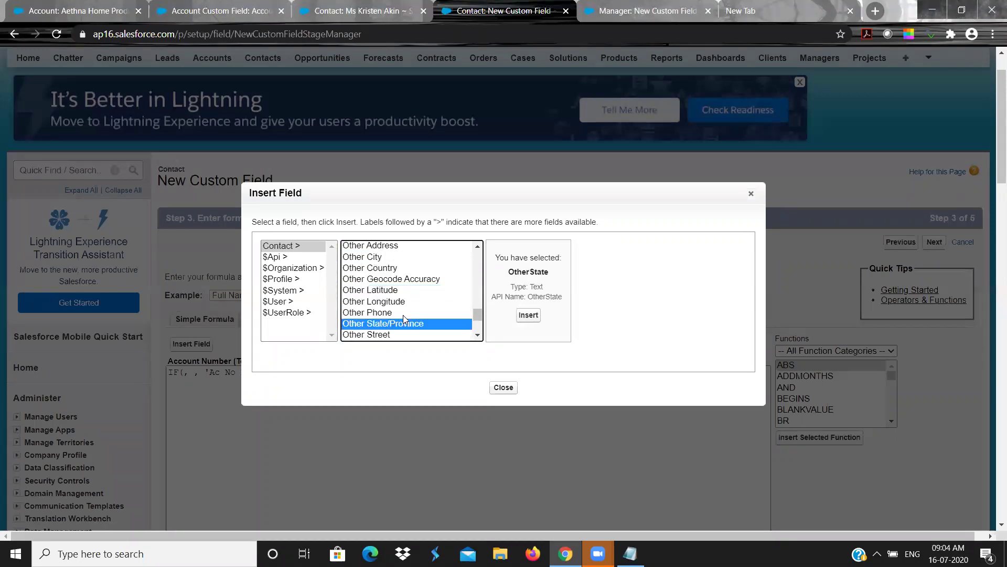
pyautogui.press('Down')
pyautogui.press('Down')
pyautogui.press('Down')
pyautogui.press('Down')
pyautogui.press('Down')
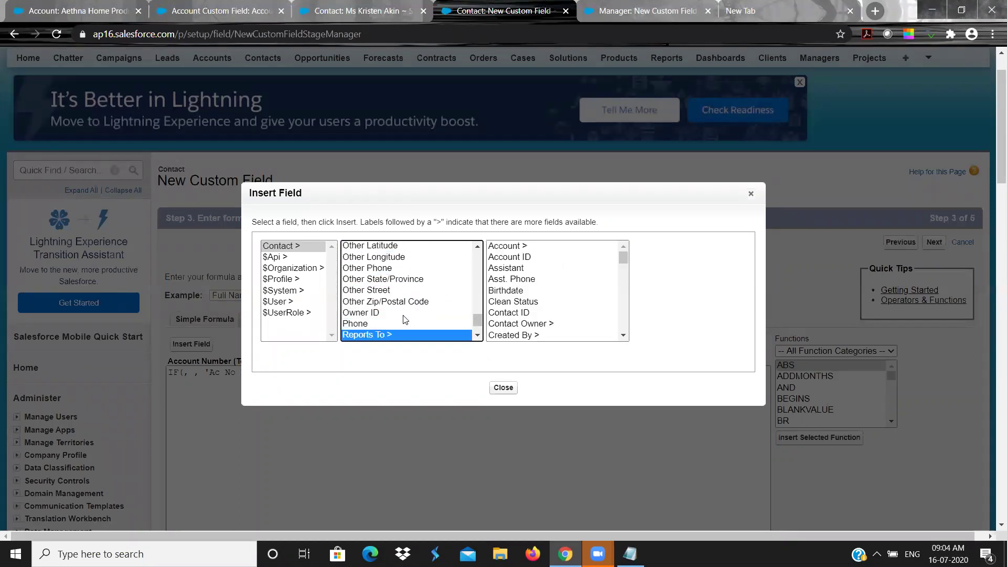
pyautogui.press('Up')
pyautogui.press('Up')
pyautogui.press('Up')
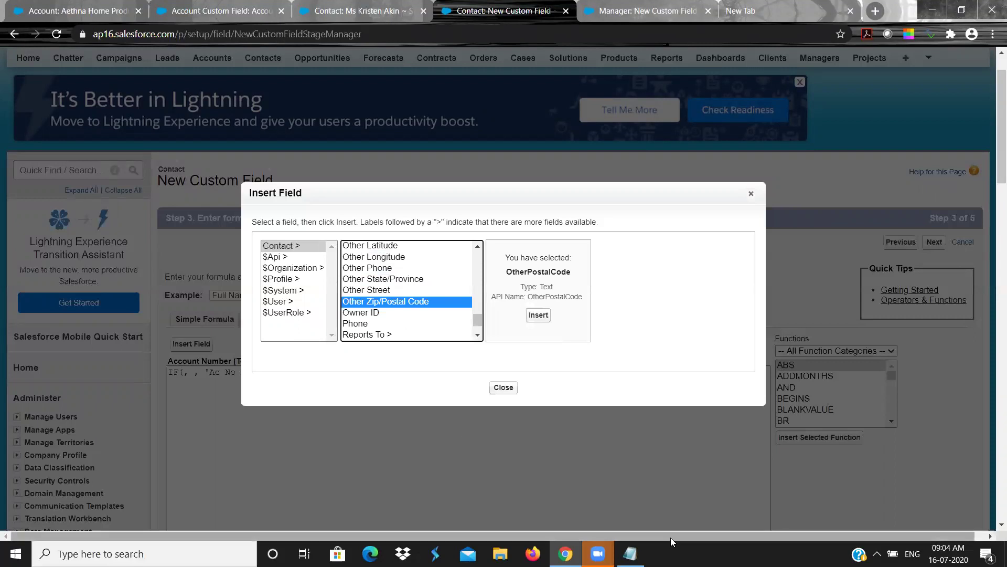
# Review the Notepad rule that the referring object should be the parent, and compare it with the relationships in the Contact field list
pyautogui.click(630, 553)
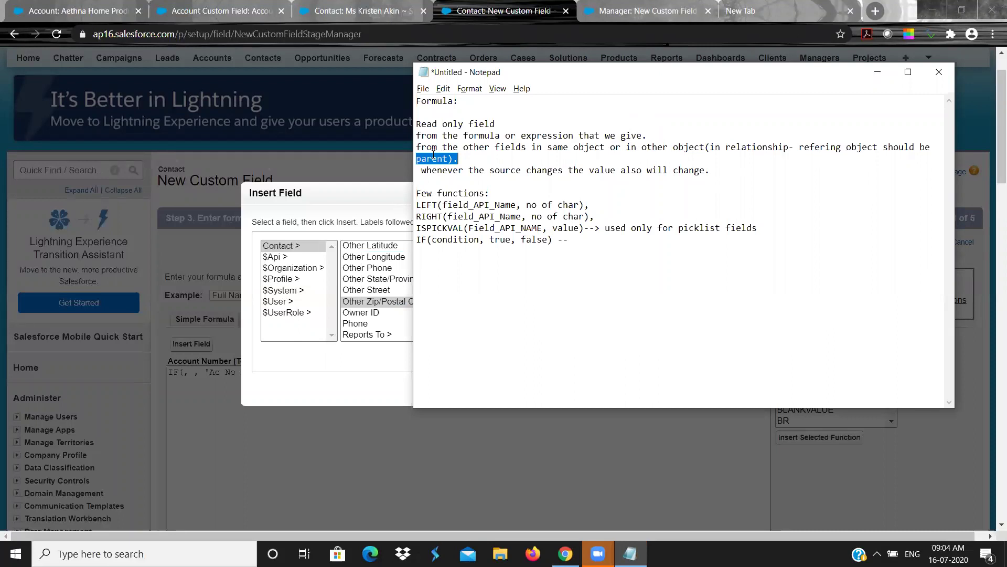
pyautogui.click(361, 214)
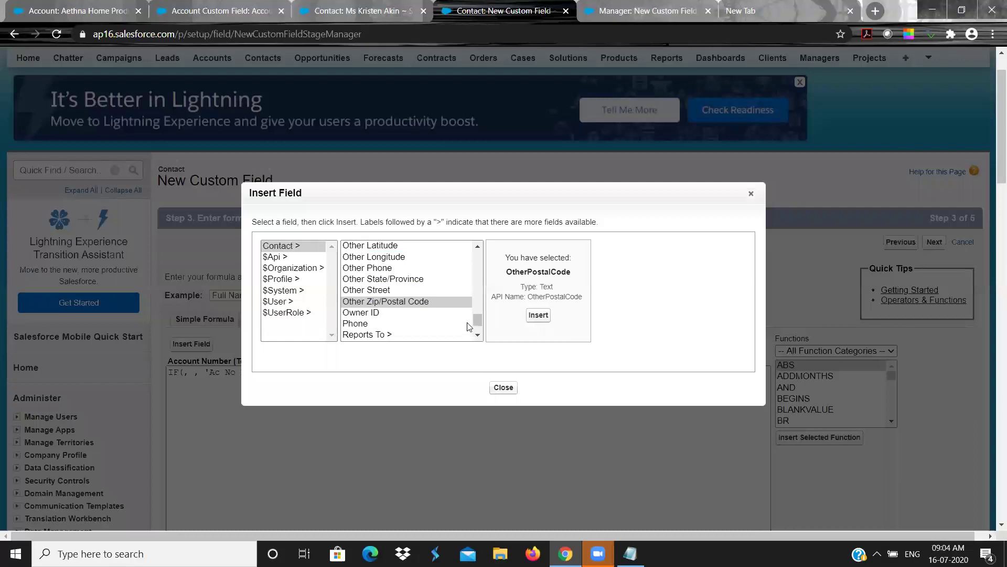
pyautogui.moveTo(476, 322); pyautogui.dragTo(472, 252)
pyautogui.click(450, 246)
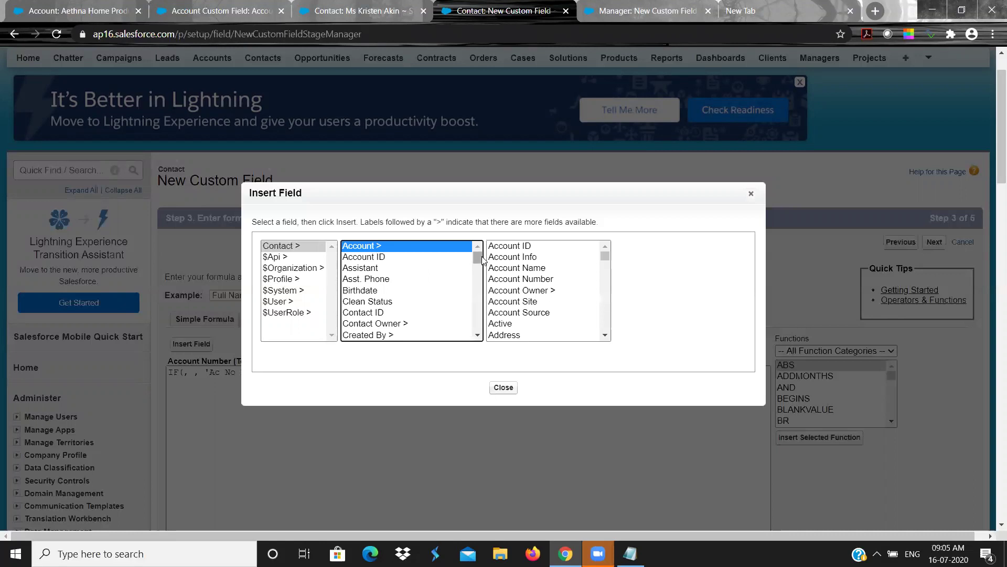
pyautogui.moveTo(482, 261); pyautogui.dragTo(479, 329)
pyautogui.scroll(1, 479, 302)
pyautogui.scroll(10, 479, 301)
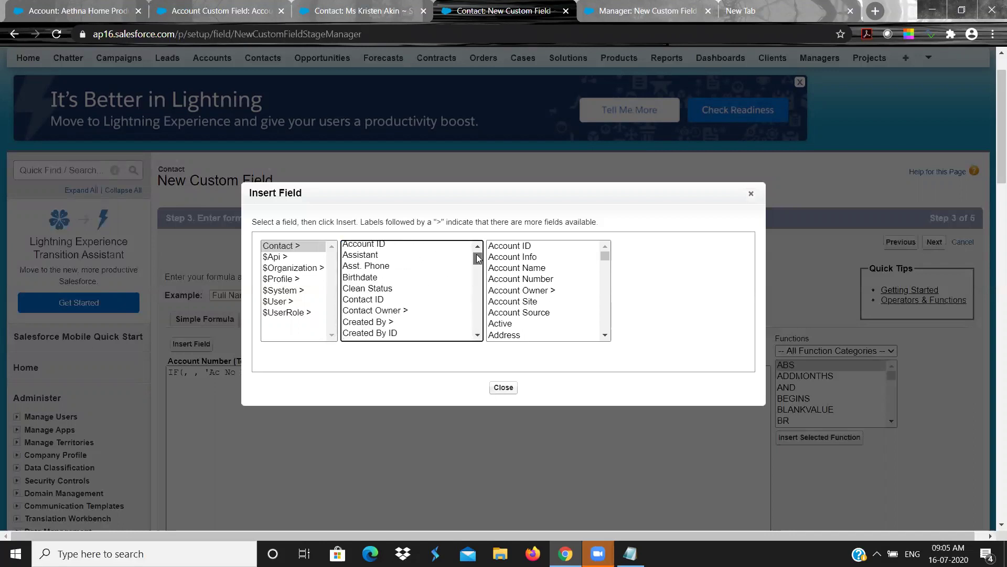
# Insert the related Account's Account Number field as the condition of the IF formula
pyautogui.click(429, 246)
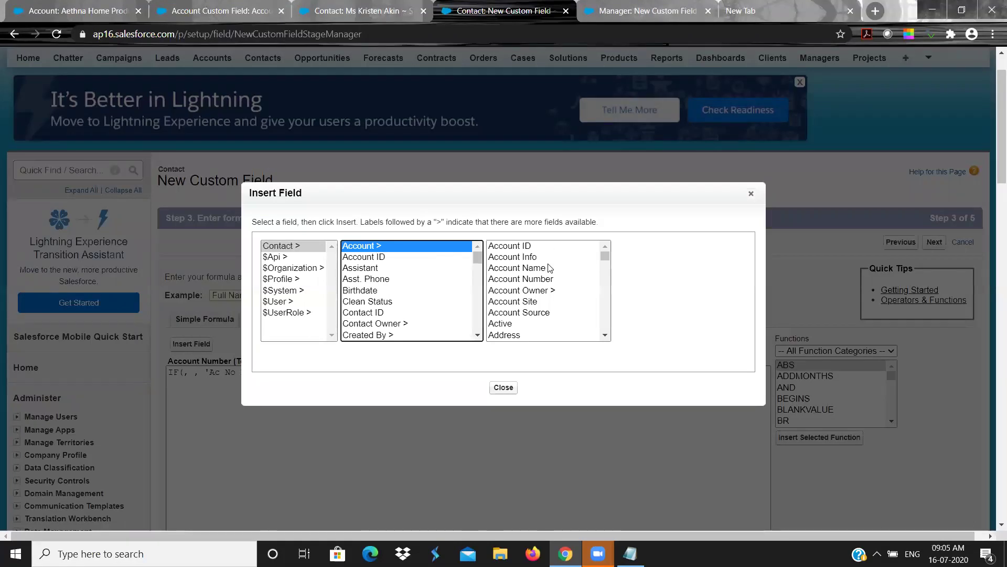
pyautogui.click(513, 282)
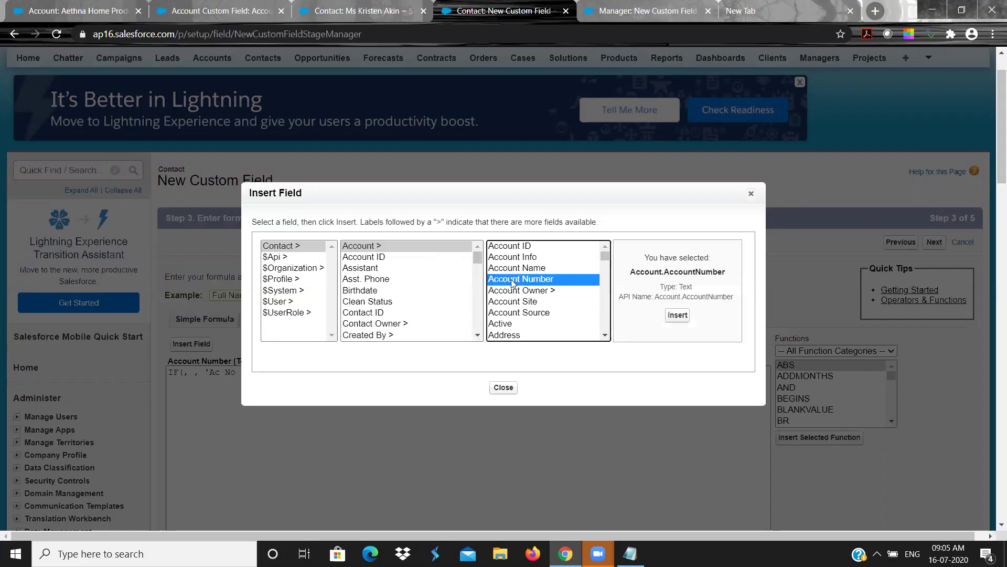
pyautogui.click(677, 316)
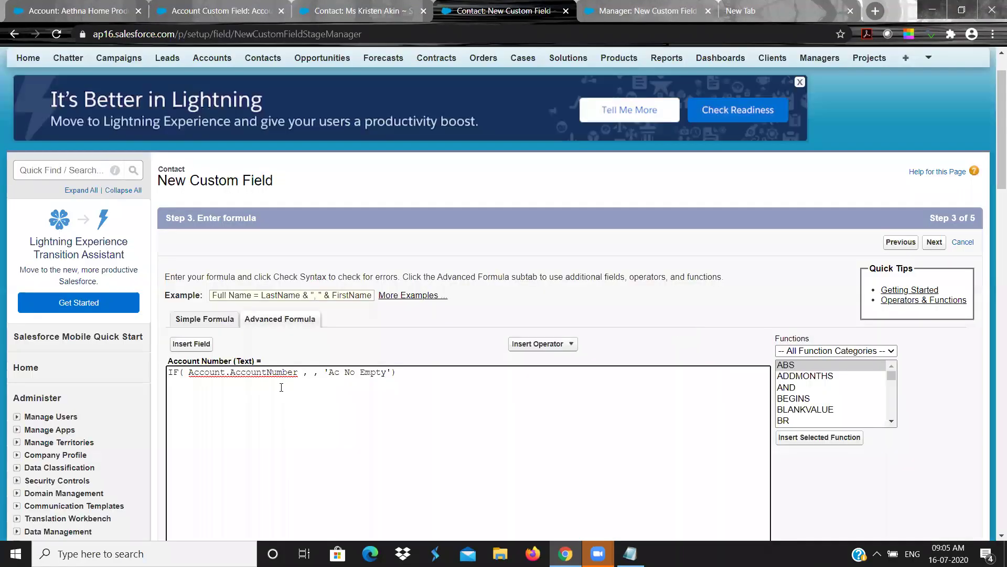
# Examine the object and field parts of the Account.AccountNumber reference in the formula
pyautogui.doubleClick(243, 374)
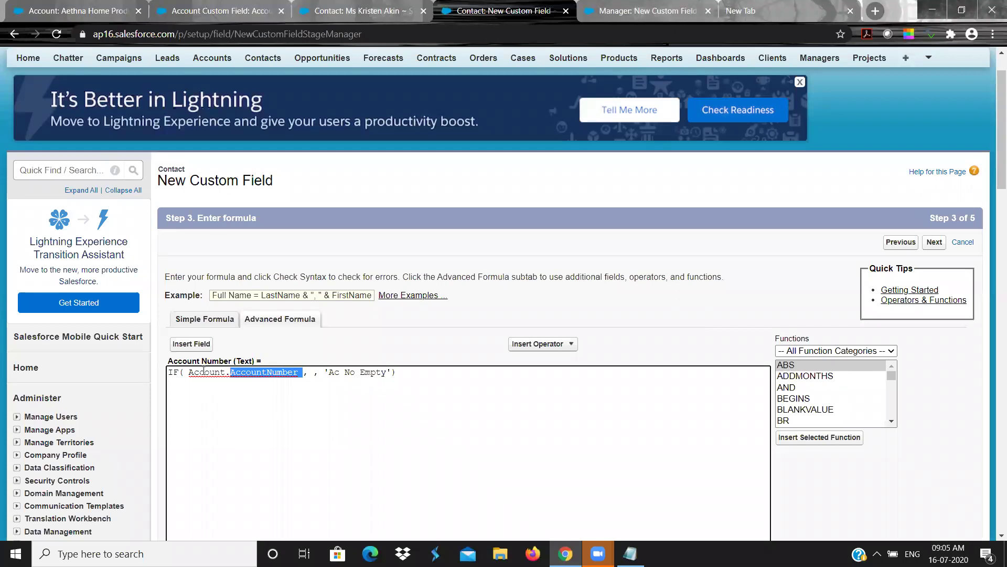
pyautogui.doubleClick(204, 372)
pyautogui.doubleClick(257, 376)
pyautogui.doubleClick(218, 373)
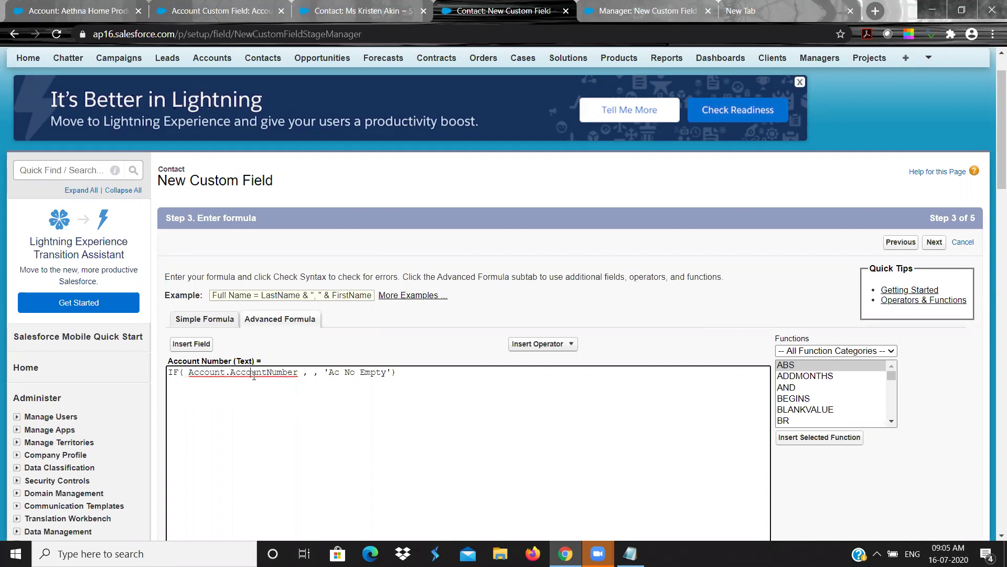
pyautogui.doubleClick(254, 374)
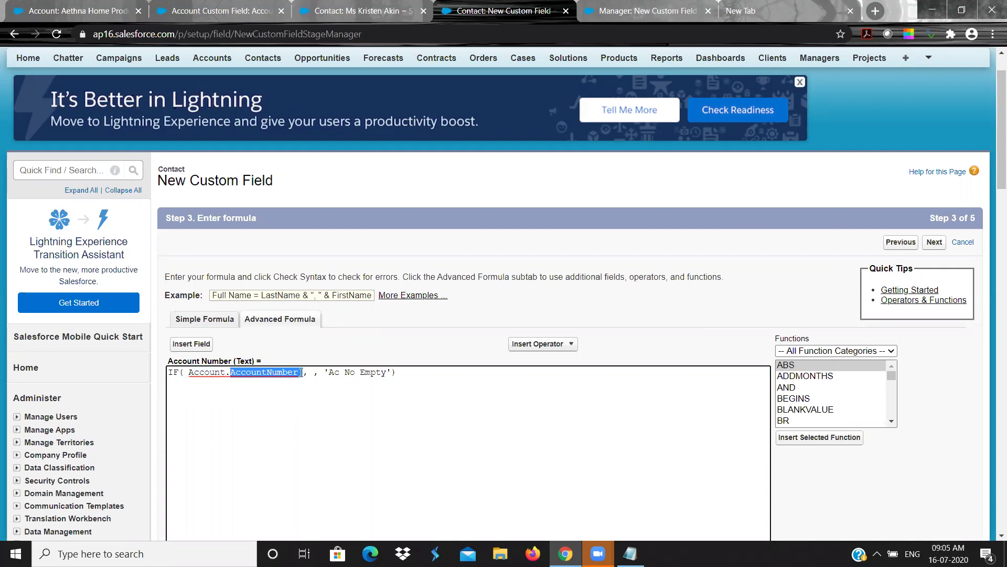
# Find the ISBLANK function in the function list and read what its description says it checks and returns
pyautogui.click(746, 376)
pyautogui.click(825, 380)
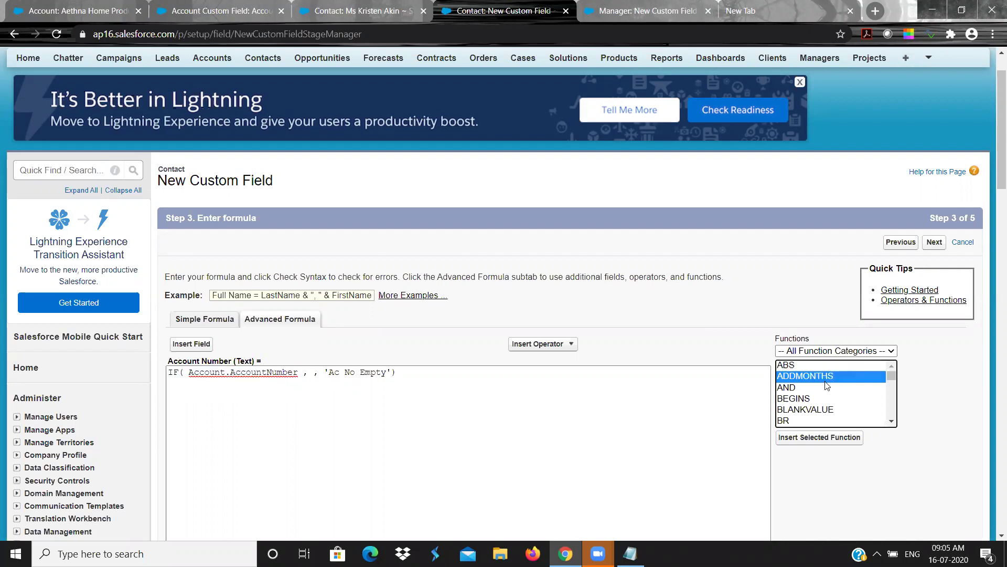
pyautogui.press('i')
pyautogui.press('s')
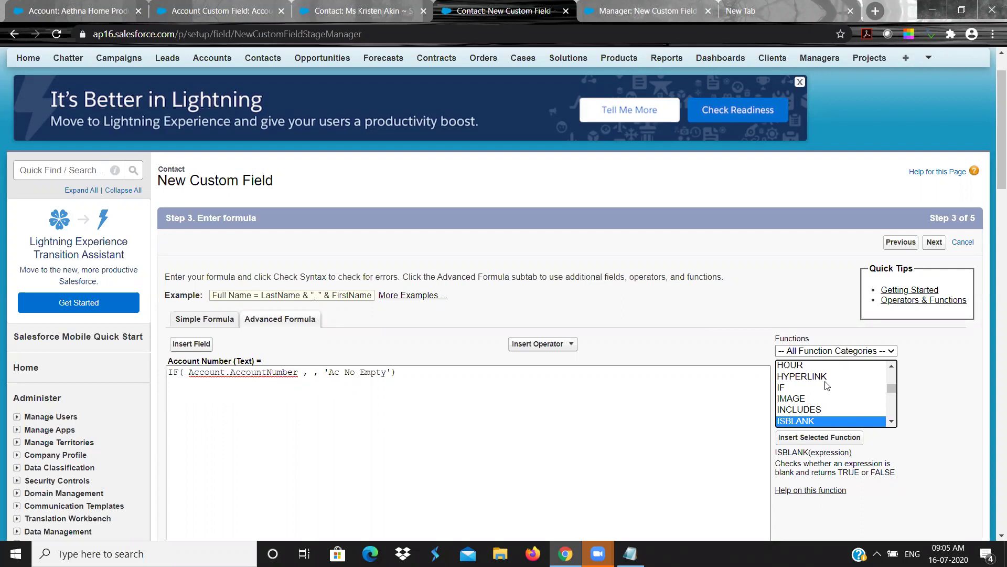
pyautogui.doubleClick(784, 472)
pyautogui.doubleClick(848, 472)
pyautogui.click(803, 420)
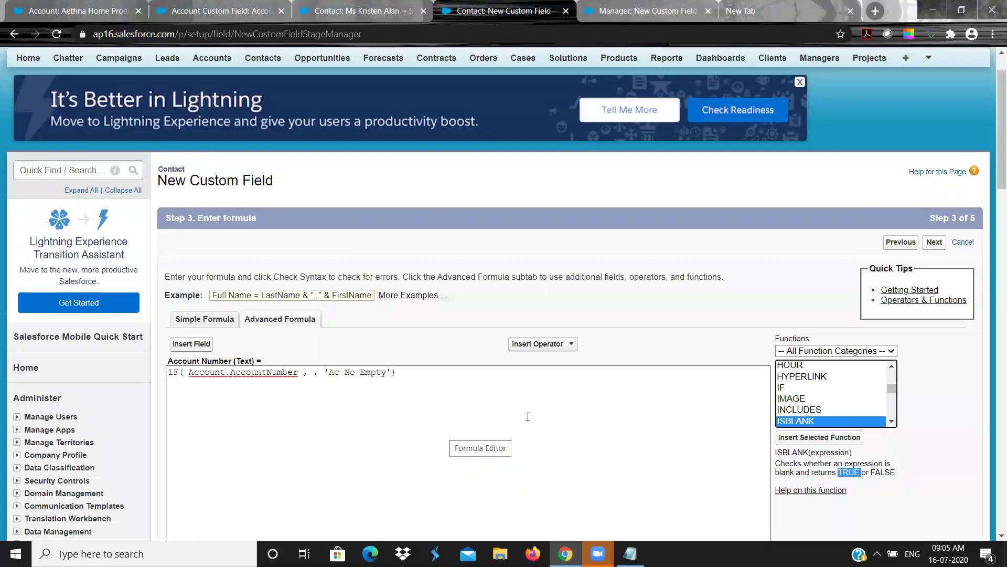
# Insert the ISBLANK function template on a separate line below the IF formula and clear it again
pyautogui.click(533, 404)
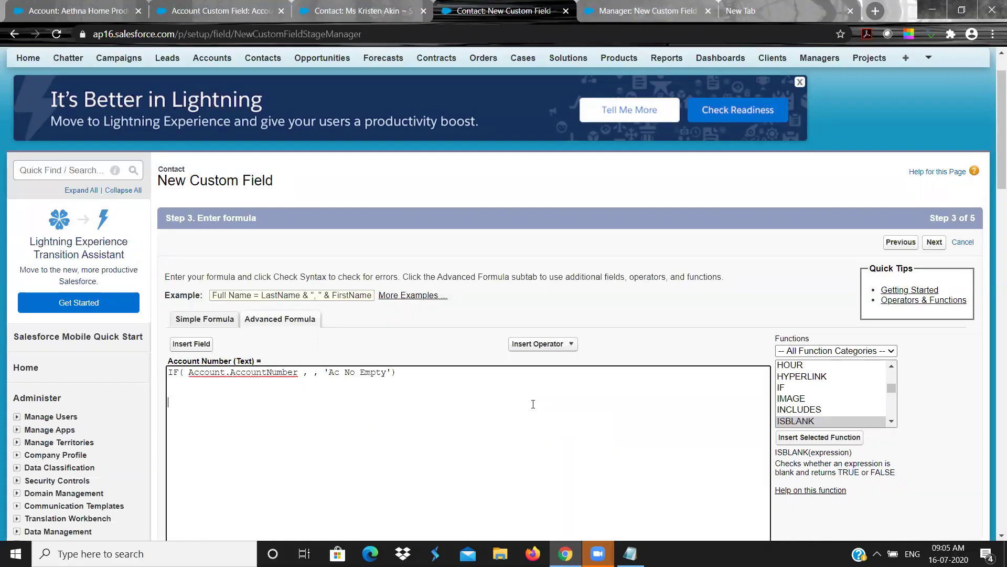
pyautogui.click(781, 437)
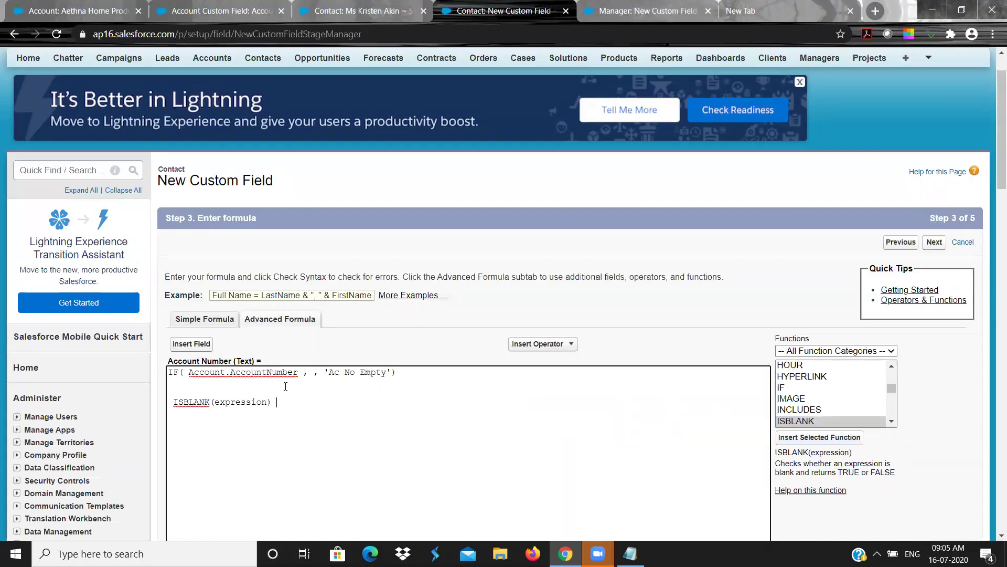
pyautogui.doubleClick(183, 402)
pyautogui.doubleClick(238, 402)
pyautogui.press('Delete')
pyautogui.press('Delete')
pyautogui.write(')')
pyautogui.press('Left')
pyautogui.press('BackSpace')
pyautogui.press('BackSpace')
pyautogui.press('BackSpace')
pyautogui.press('BackSpace')
pyautogui.press('BackSpace')
pyautogui.press('BackSpace')
pyautogui.press('BackSpace')
pyautogui.press('BackSpace')
pyautogui.press('BackSpace')
# Wrap the Account.AccountNumber condition of the IF formula in the ISBLANK function, including its closing parenthesis
pyautogui.click(190, 373)
pyautogui.write('ISBLANK(')
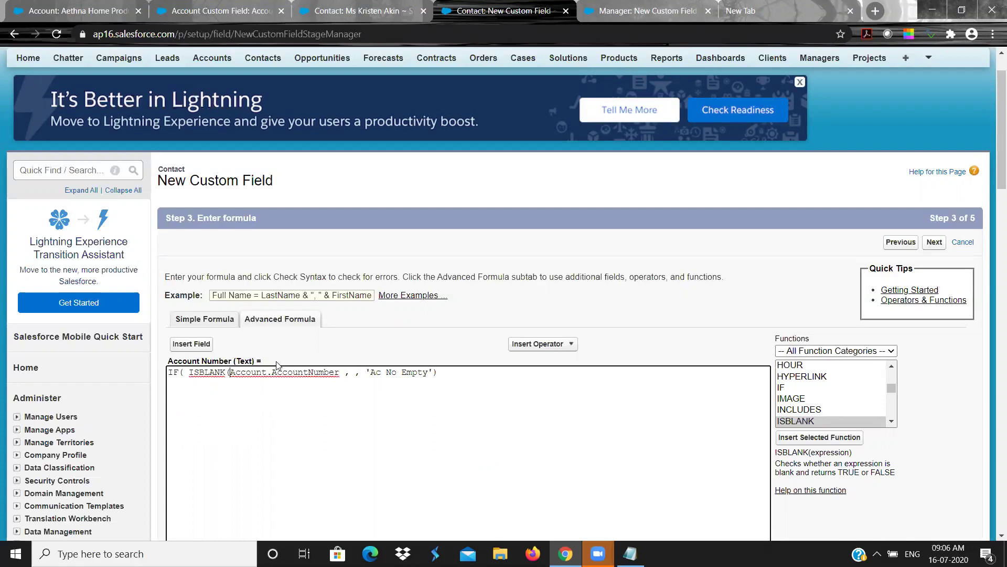
pyautogui.doubleClick(257, 373)
pyautogui.doubleClick(278, 373)
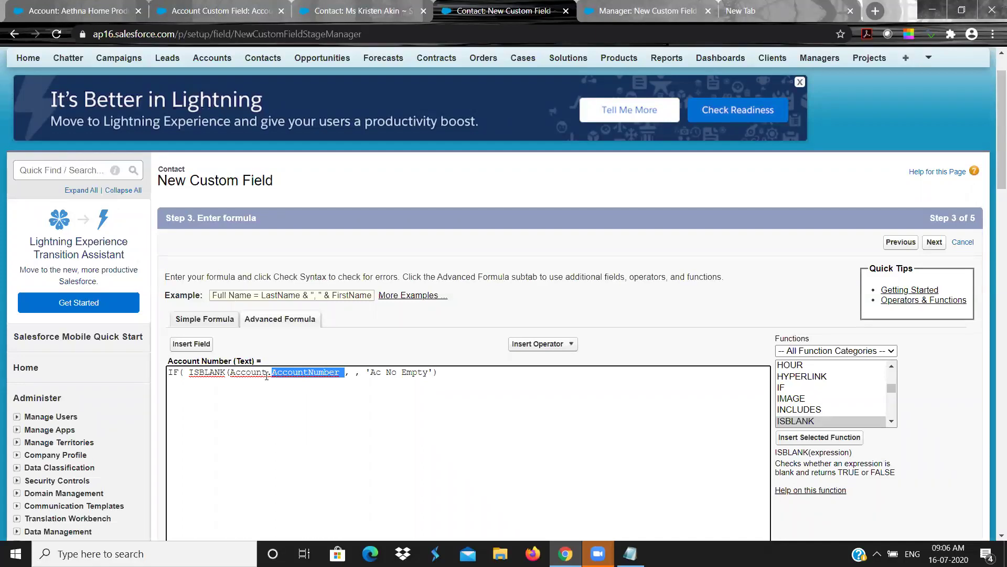
pyautogui.click(267, 373)
pyautogui.doubleClick(268, 373)
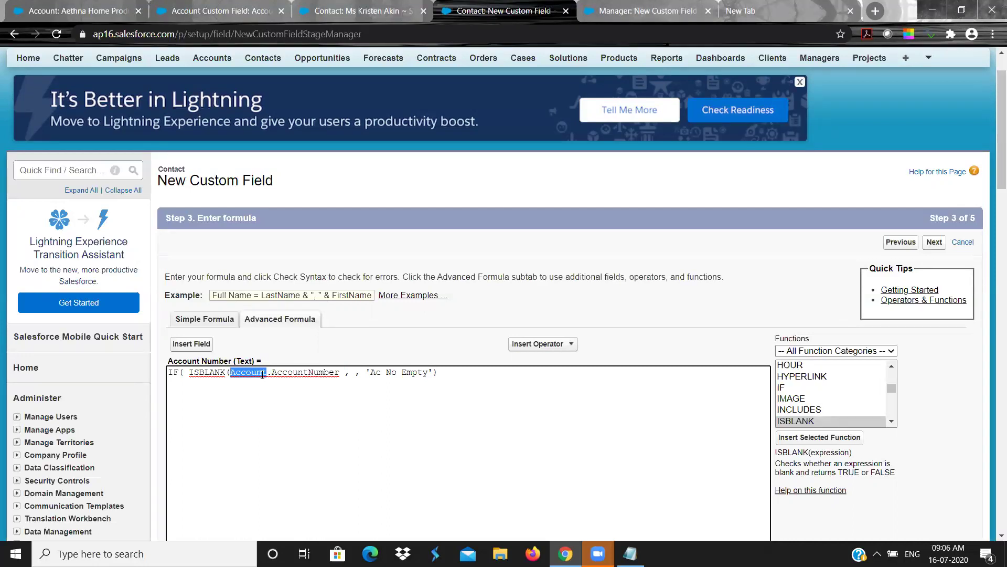
pyautogui.click(267, 374)
pyautogui.doubleClick(258, 374)
pyautogui.doubleClick(274, 373)
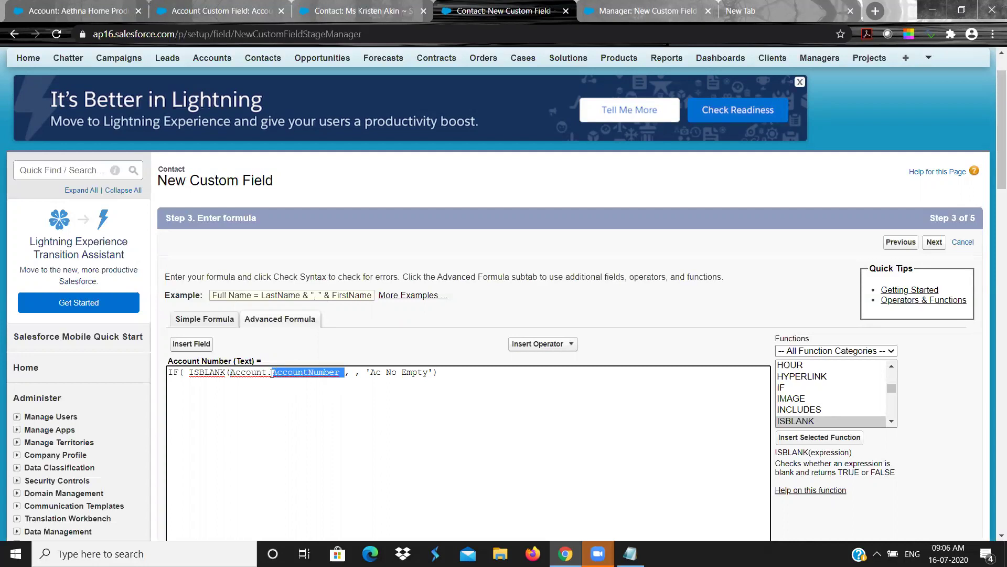
pyautogui.click(340, 370)
pyautogui.write(')')
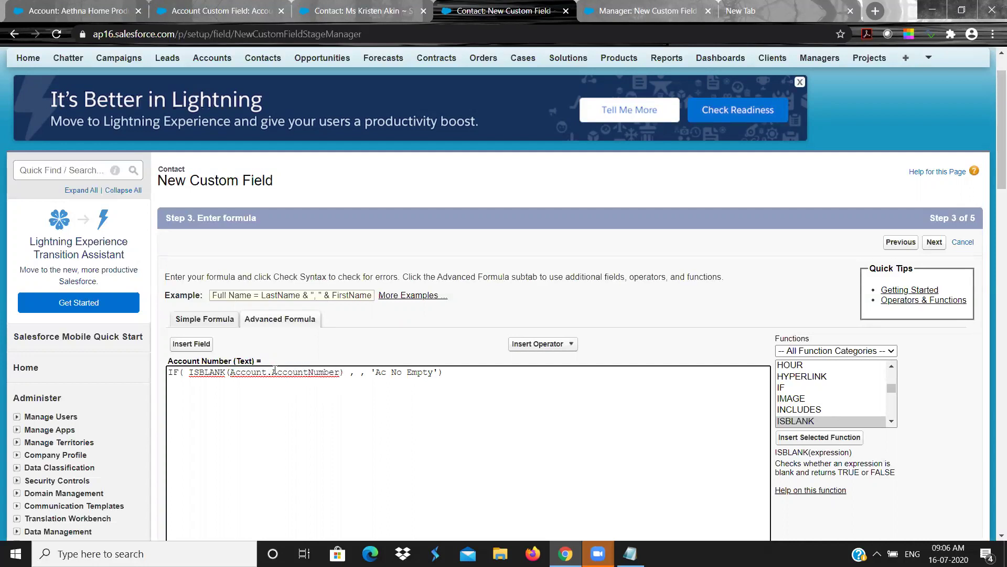
# Move the text 'Ac No Empty' from the false result to the true result of the IF formula
pyautogui.doubleClick(200, 371)
pyautogui.click(265, 370)
pyautogui.doubleClick(264, 371)
pyautogui.doubleClick(292, 372)
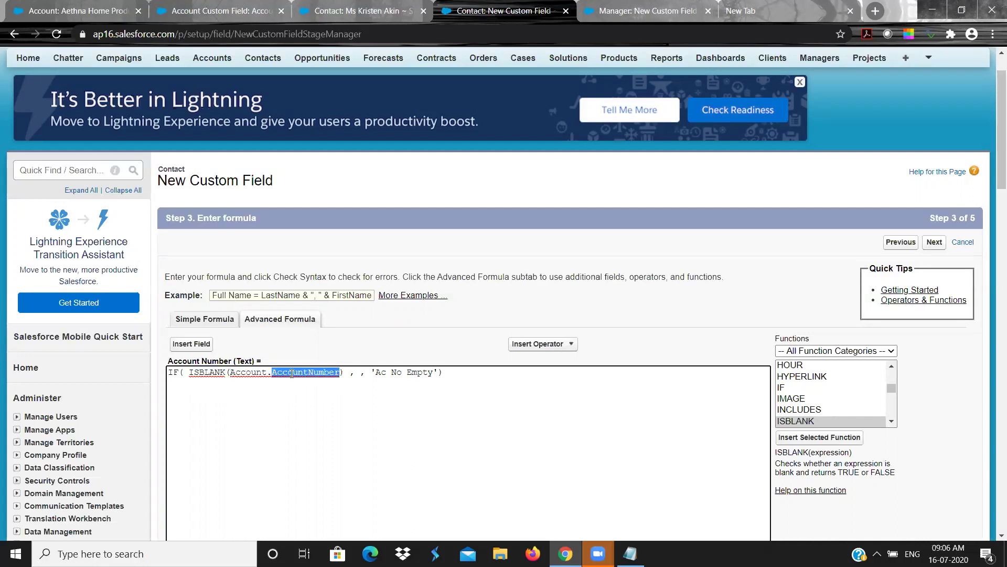
pyautogui.click(358, 374)
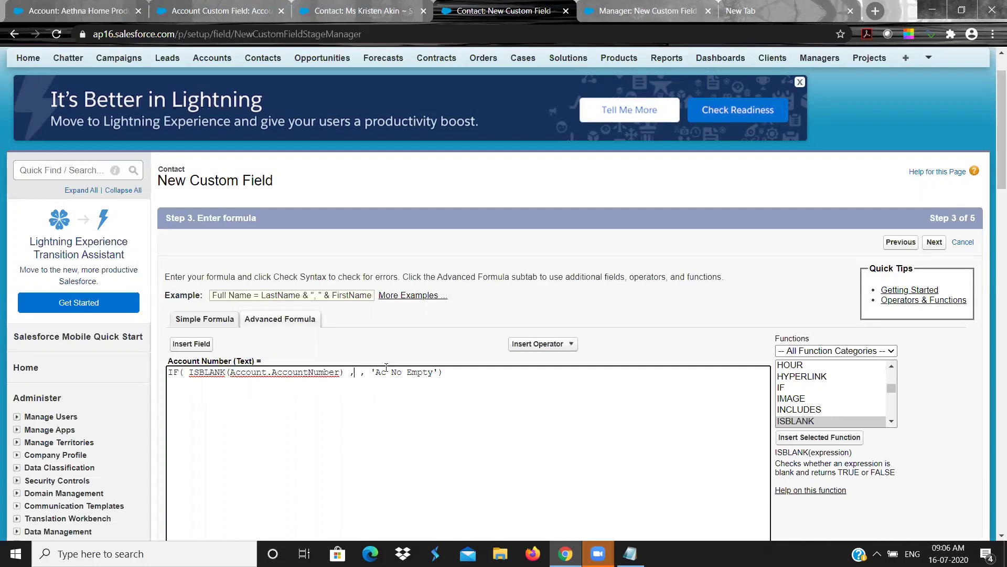
pyautogui.keyDown('shift'); pyautogui.click(373, 372); pyautogui.keyUp('shift')
pyautogui.click(375, 372)
pyautogui.keyDown('shift'); pyautogui.click(439, 372); pyautogui.keyUp('shift')
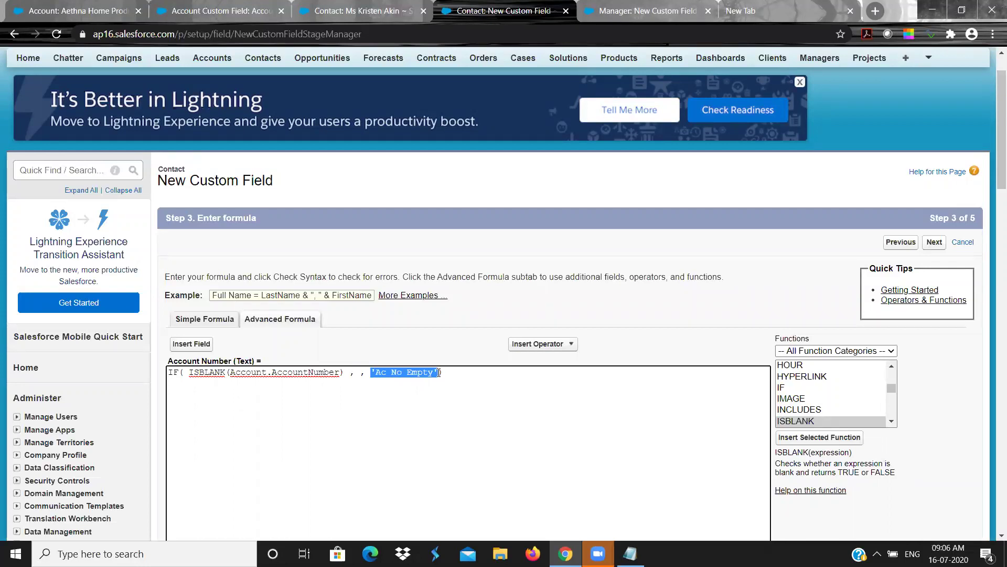
pyautogui.hotkey('ctrl', 'x')
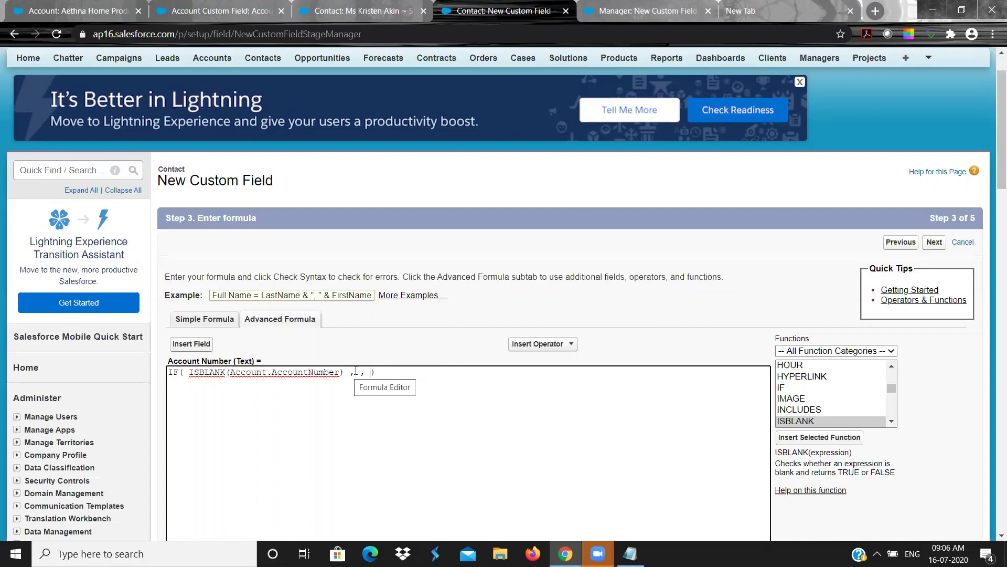
pyautogui.hotkey('ctrl', 'v')
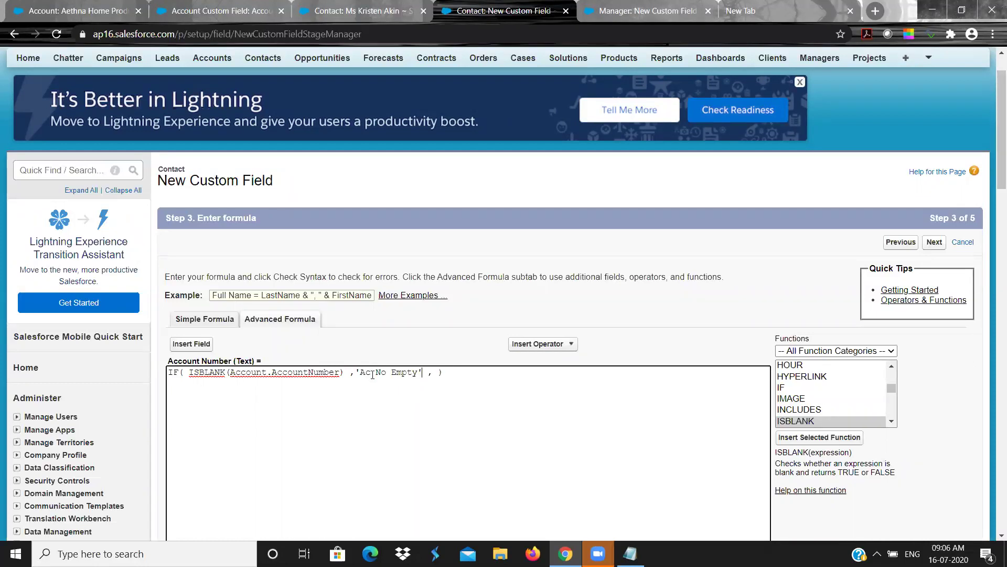
# Insert the related Account's Account Number field as the false result of the IF formula
pyautogui.doubleClick(300, 371)
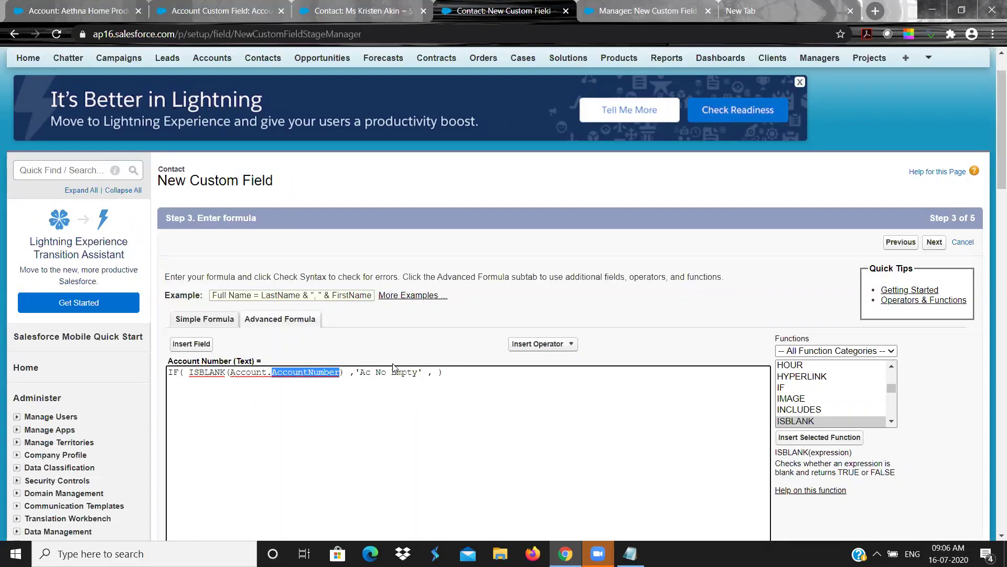
pyautogui.click(432, 371)
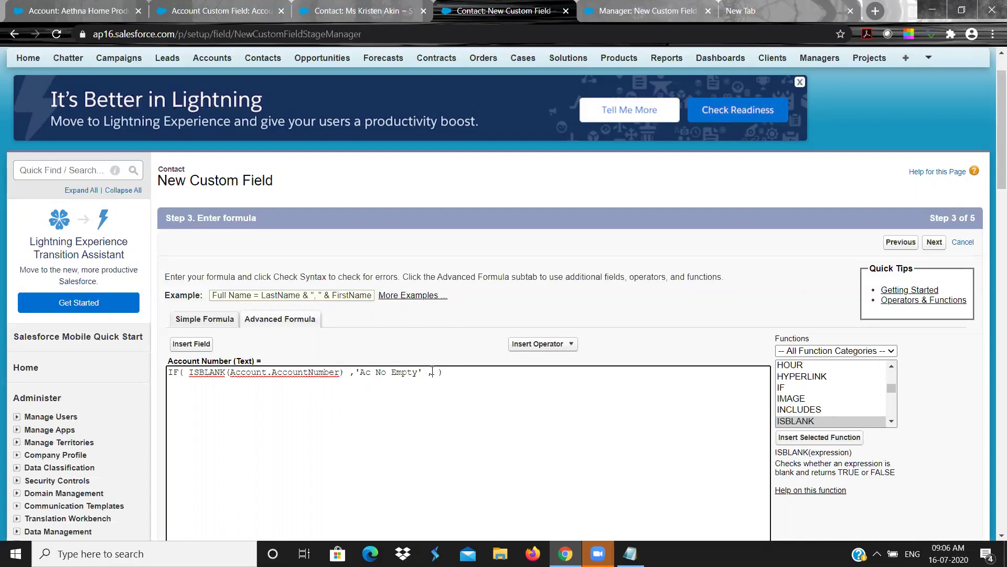
pyautogui.click(191, 343)
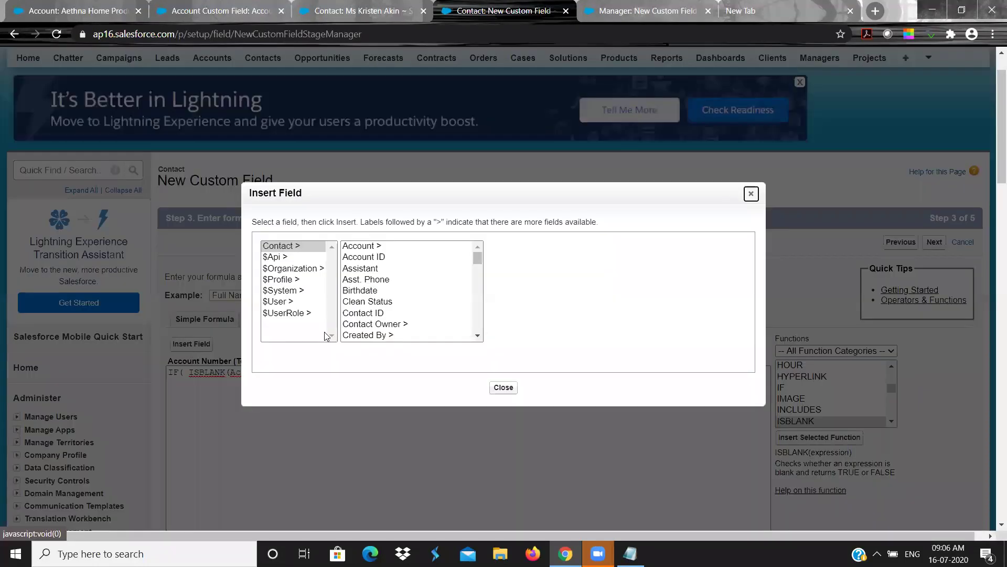
pyautogui.click(361, 246)
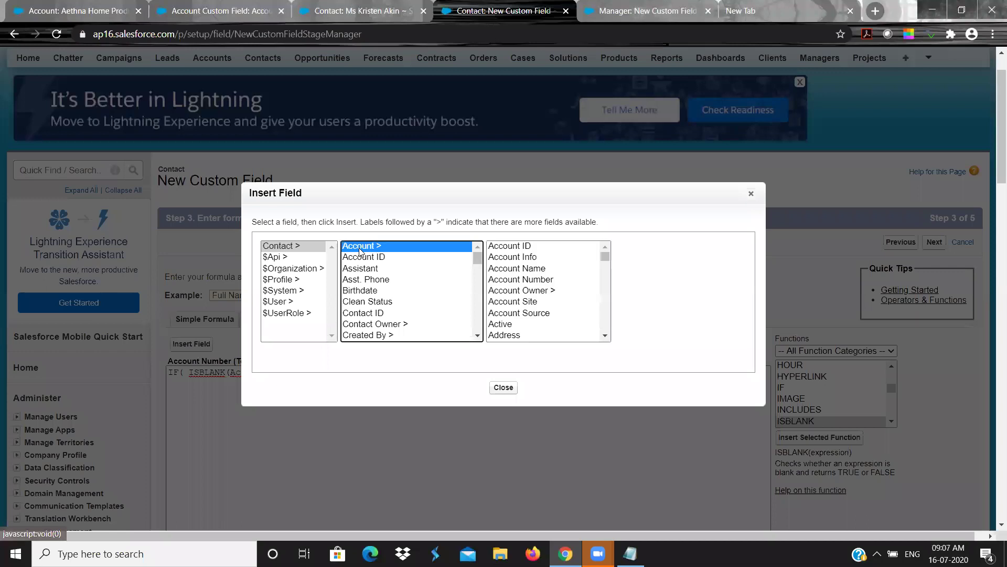
pyautogui.click(549, 279)
pyautogui.click(677, 315)
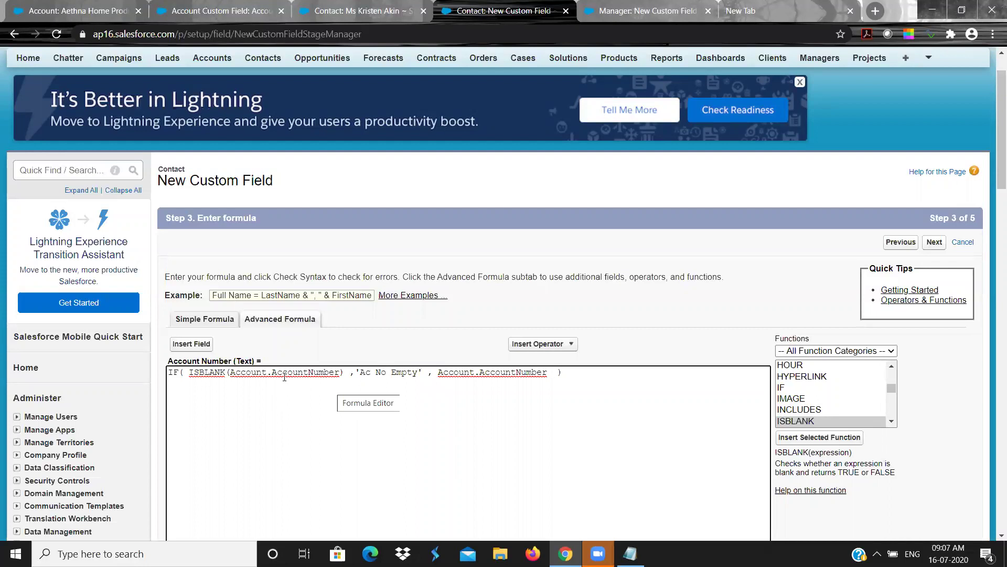
# Review the condition and both results of the IF formula and check its syntax
pyautogui.doubleClick(307, 372)
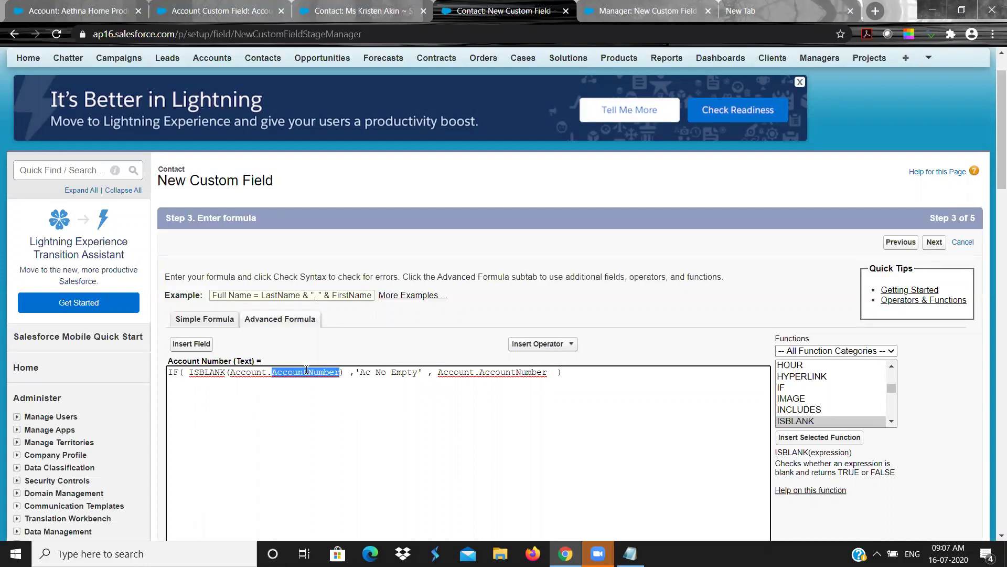
pyautogui.doubleClick(522, 374)
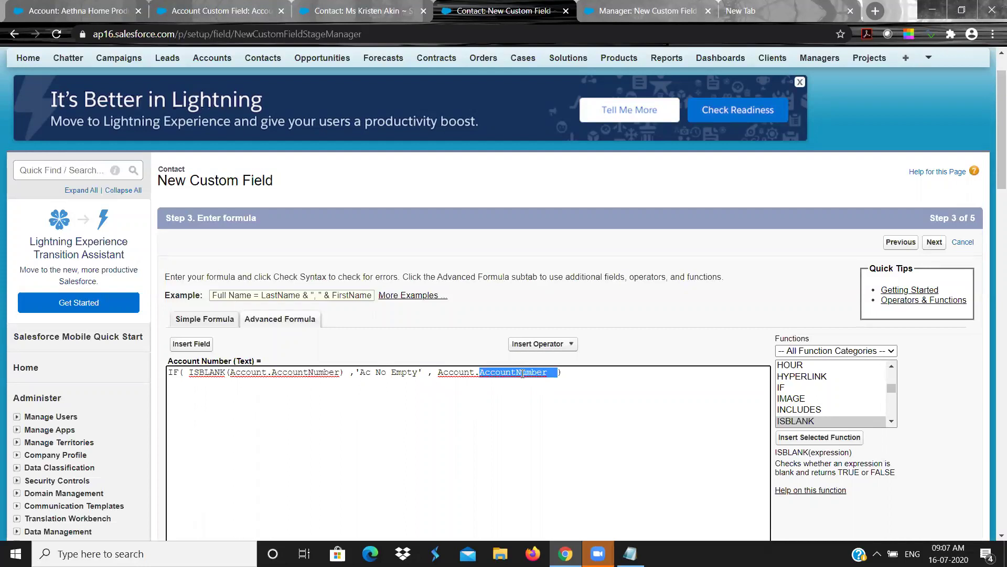
pyautogui.doubleClick(399, 373)
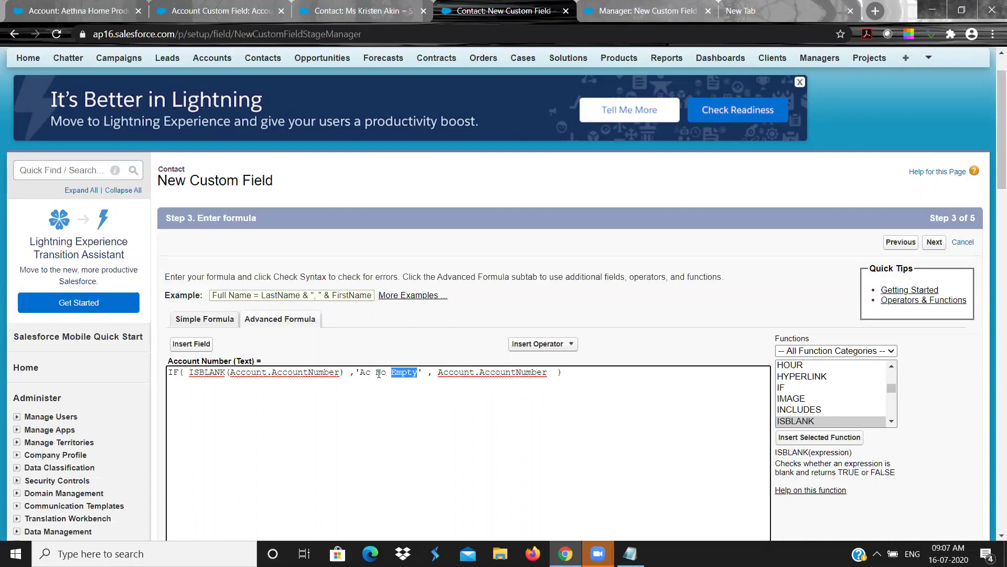
pyautogui.click(388, 349)
pyautogui.scroll(-1, 389, 348)
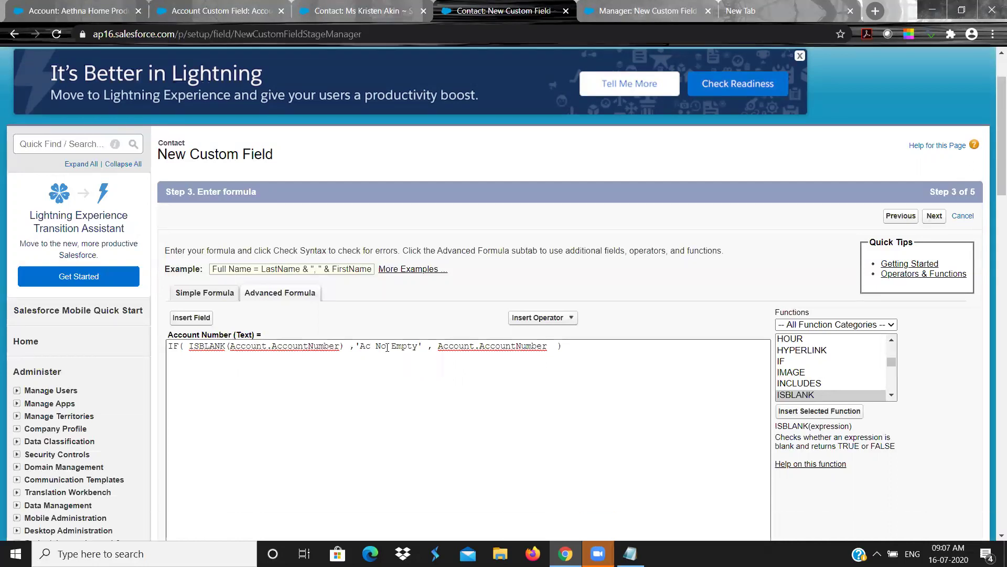
pyautogui.scroll(-3, 387, 348)
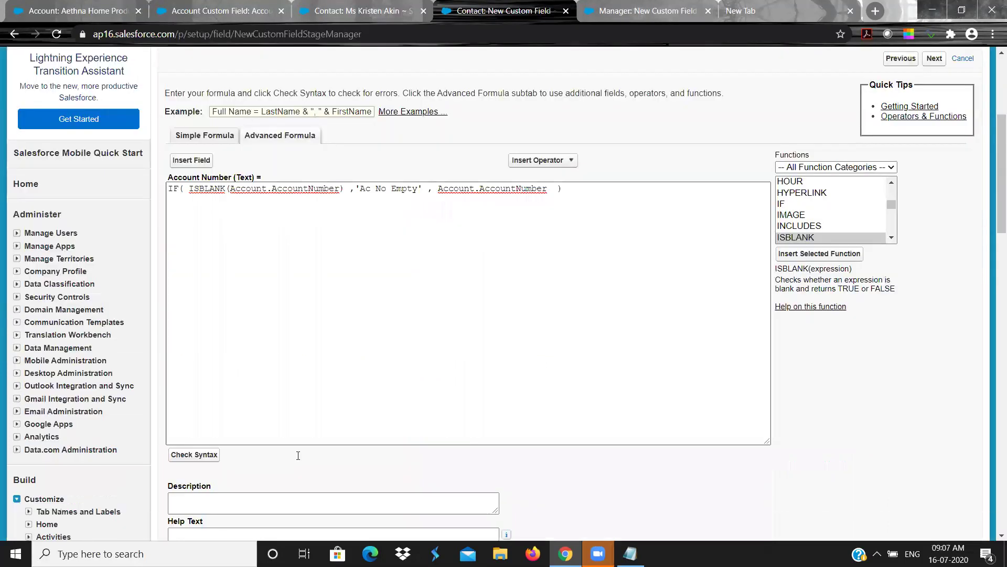
pyautogui.click(193, 455)
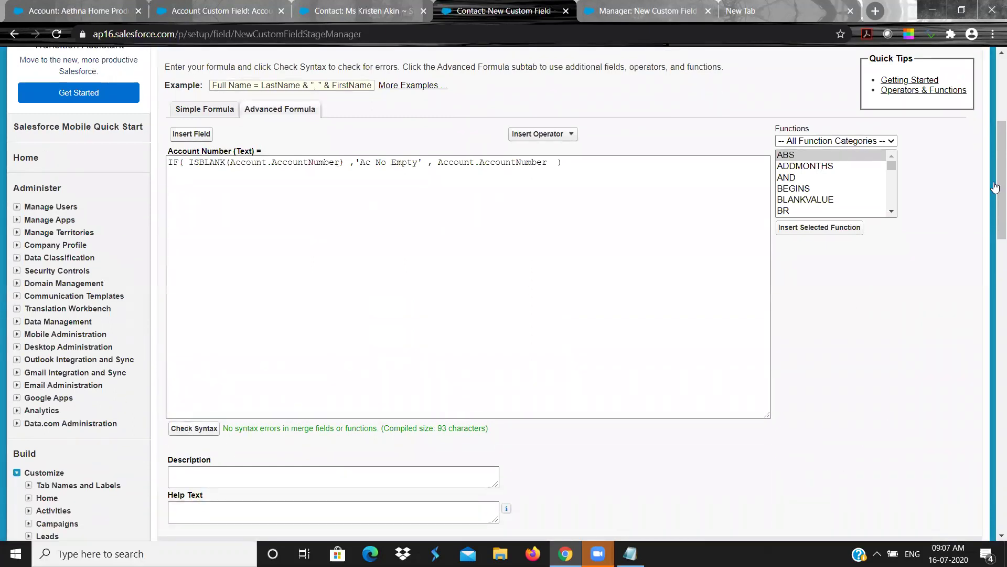
# Set blank fields to be treated as blanks and save the Account Number formula field to all Contact page layouts
pyautogui.moveTo(995, 175); pyautogui.dragTo(995, 252)
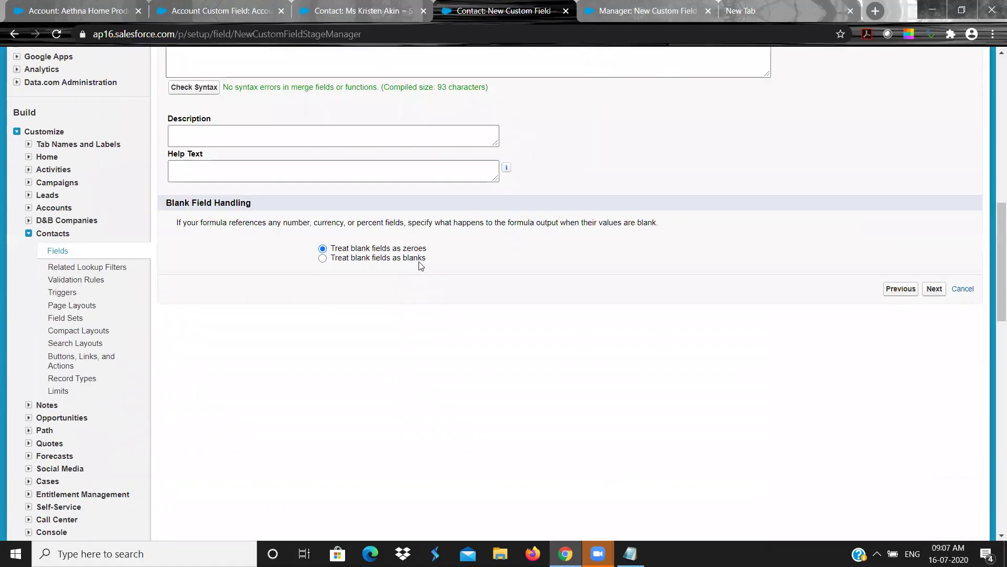
pyautogui.click(422, 258)
pyautogui.click(932, 290)
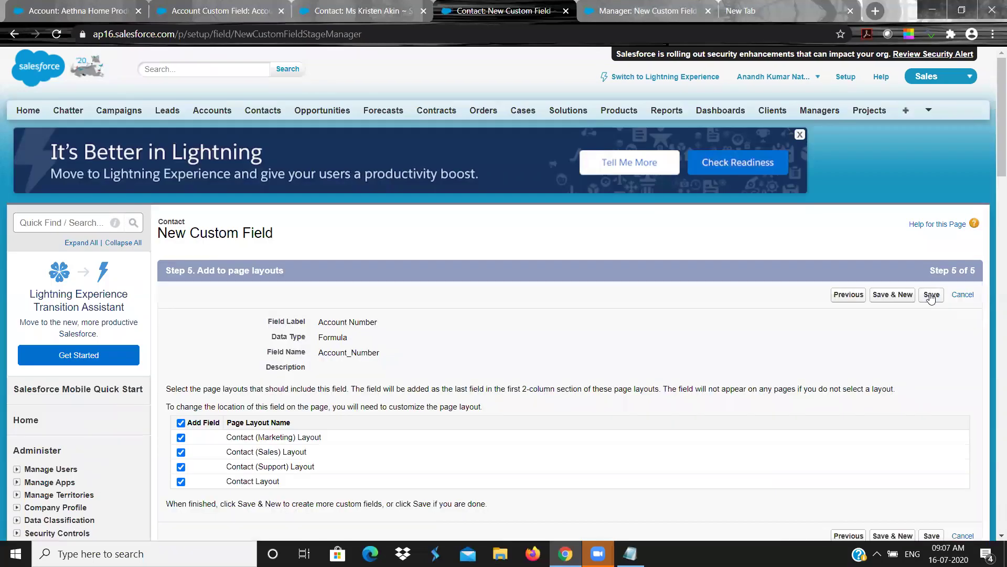
pyautogui.click(932, 294)
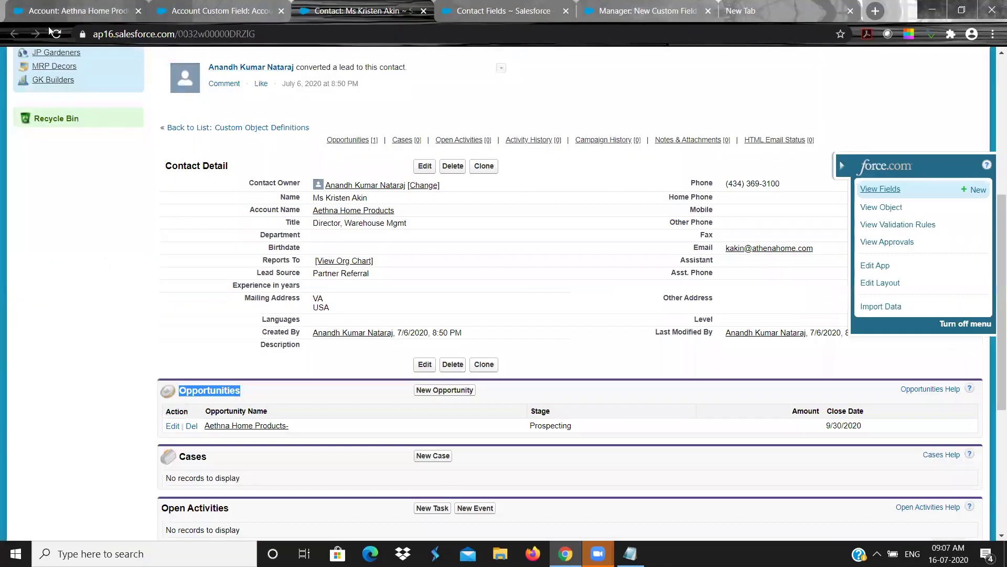
# Refresh the contact record to check the formula field, and save an account number on the Aethna Home Products account
pyautogui.click(56, 36)
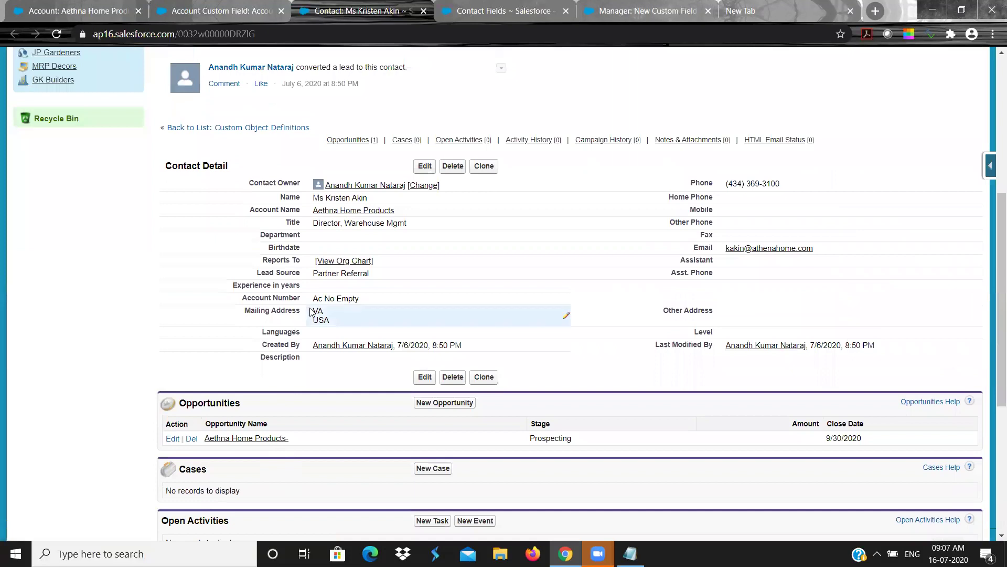
pyautogui.click(53, 9)
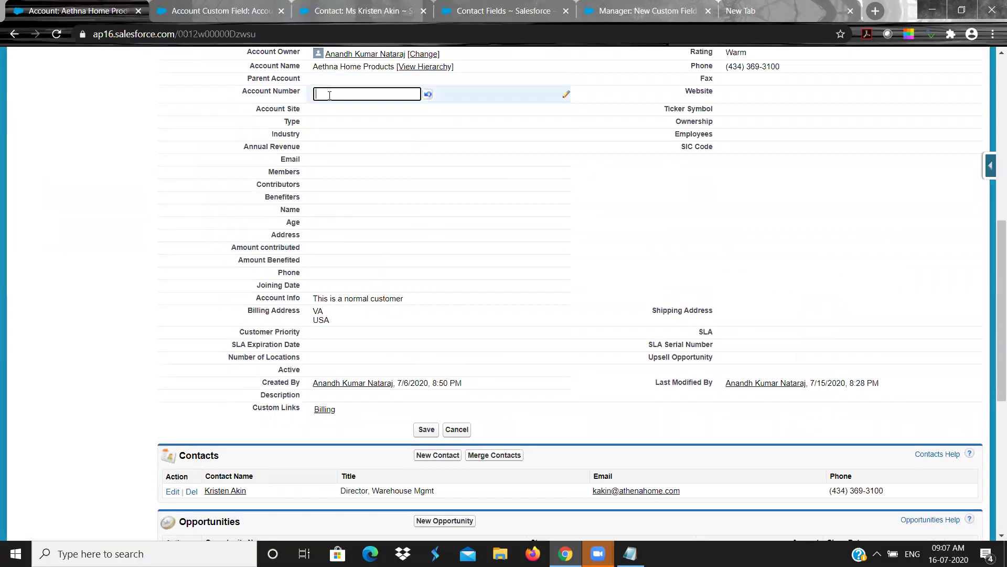
pyautogui.write('1234567')
pyautogui.click(169, 180)
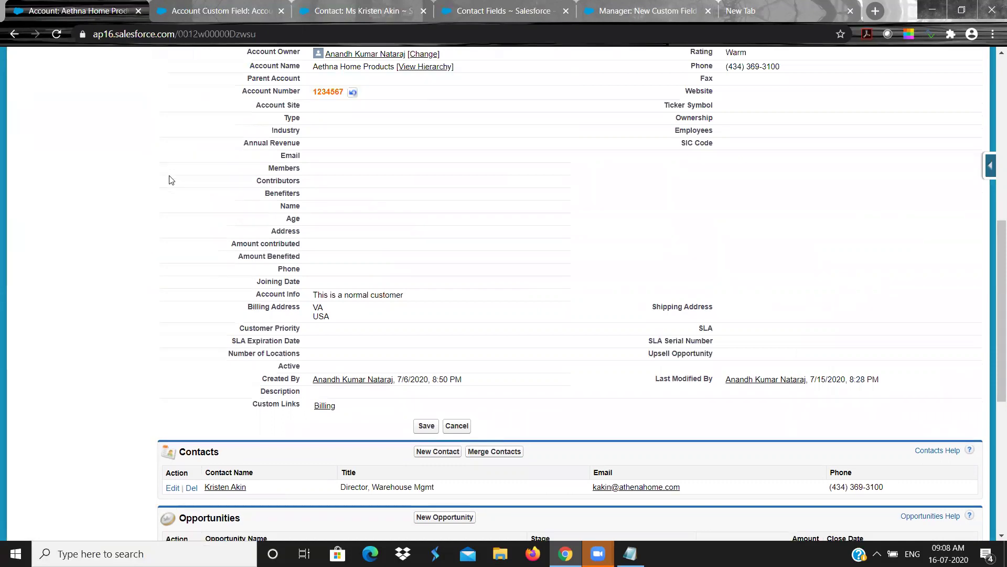
pyautogui.click(425, 424)
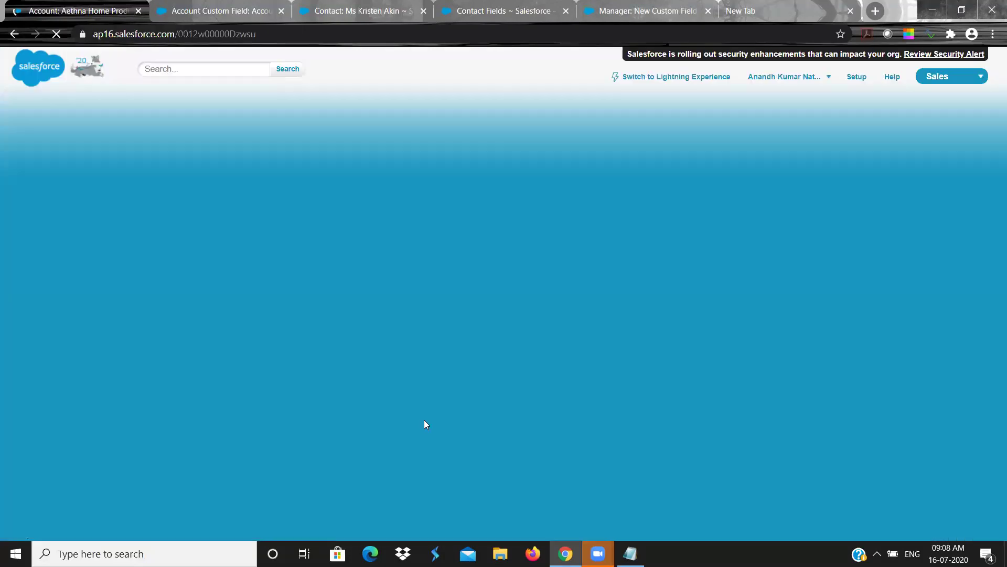
pyautogui.scroll(-5, 155, 356)
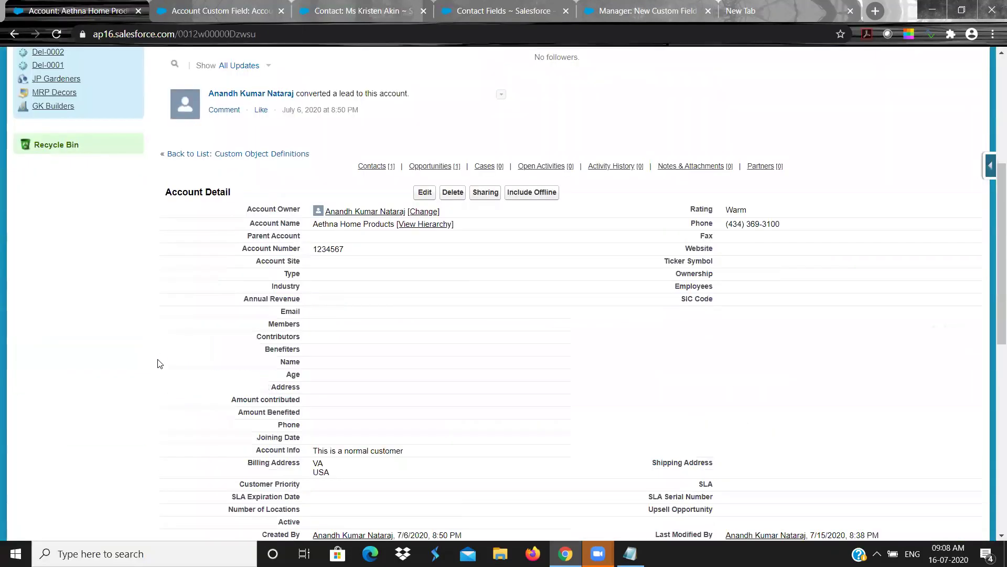
pyautogui.scroll(-3, 216, 431)
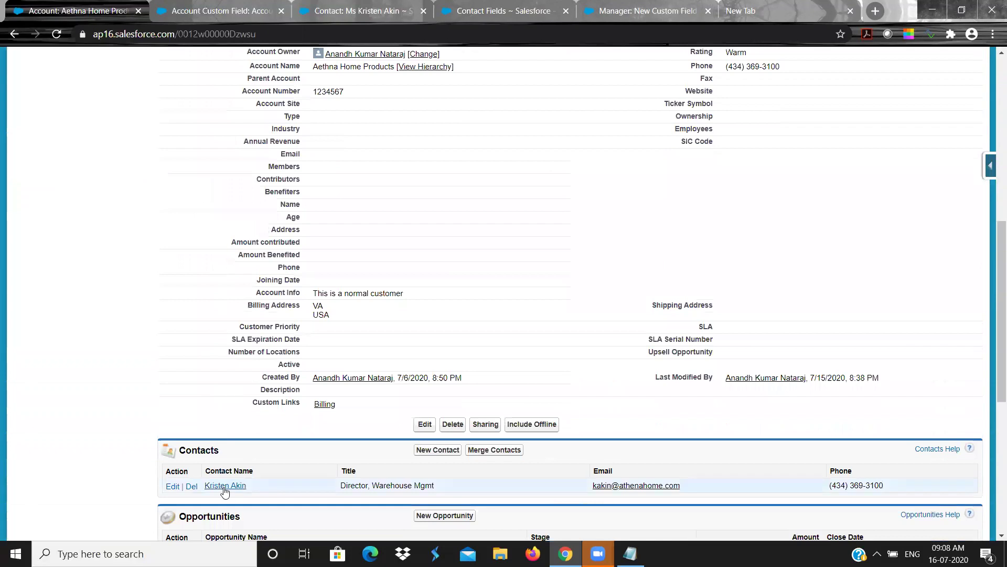
# Open the contact listed under the Aethna Home Products account and check its Account Number formula field
pyautogui.click(225, 487)
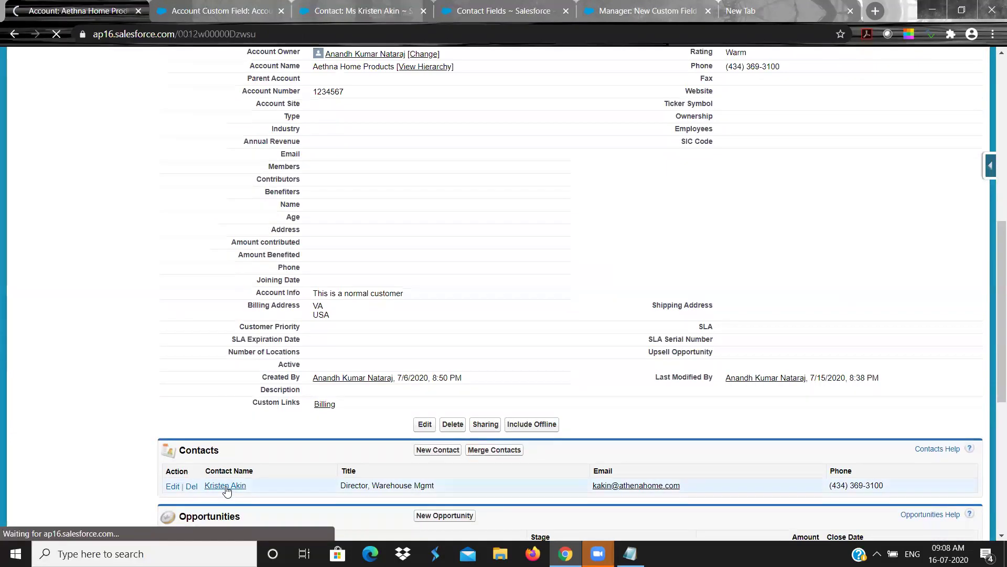
pyautogui.scroll(-2, 226, 491)
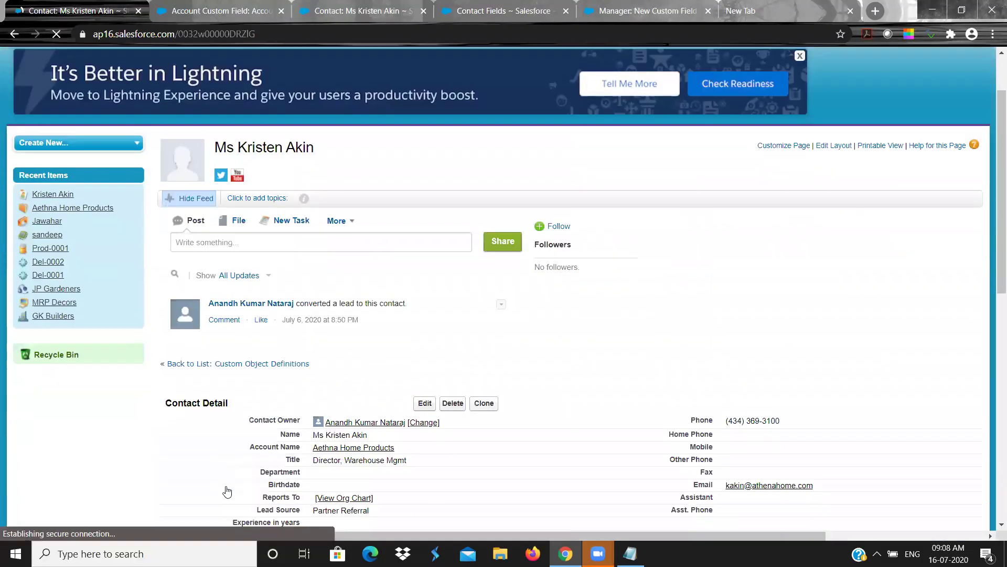
pyautogui.scroll(-2, 227, 490)
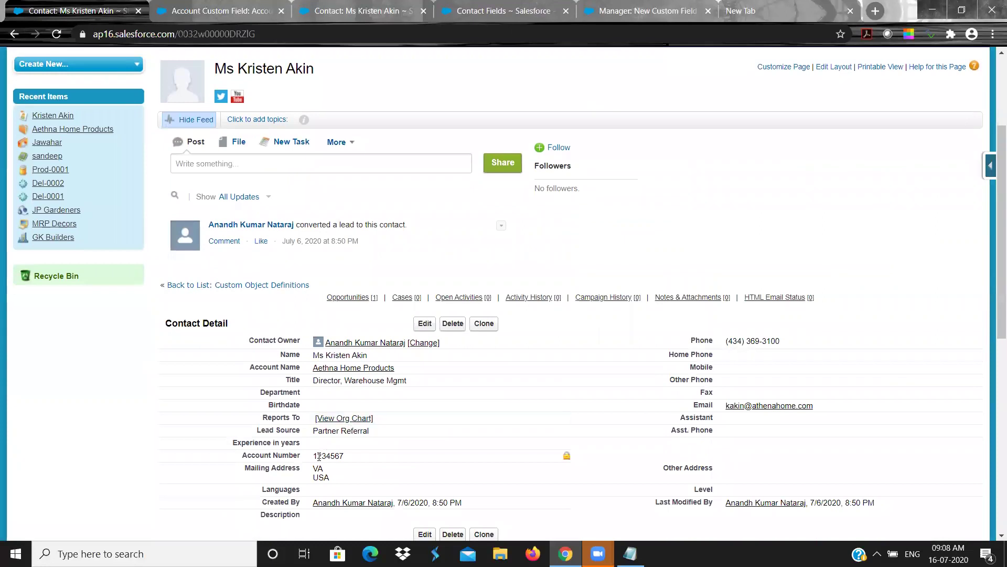
pyautogui.moveTo(316, 457); pyautogui.dragTo(342, 456)
pyautogui.click(341, 456)
pyautogui.moveTo(343, 455); pyautogui.dragTo(310, 454)
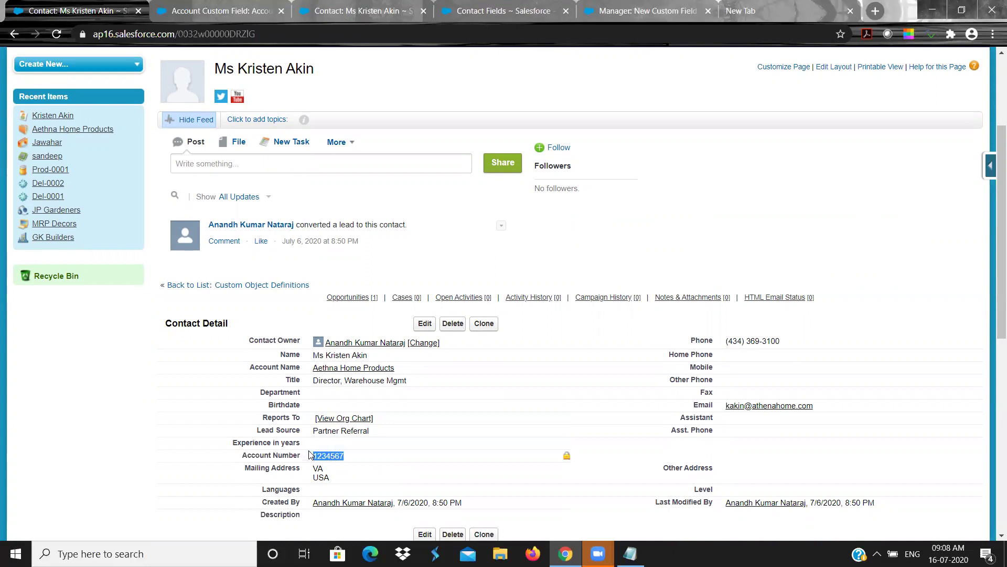
# Open the custom Account Number formula field from the Contact fields list for editing
pyautogui.click(495, 7)
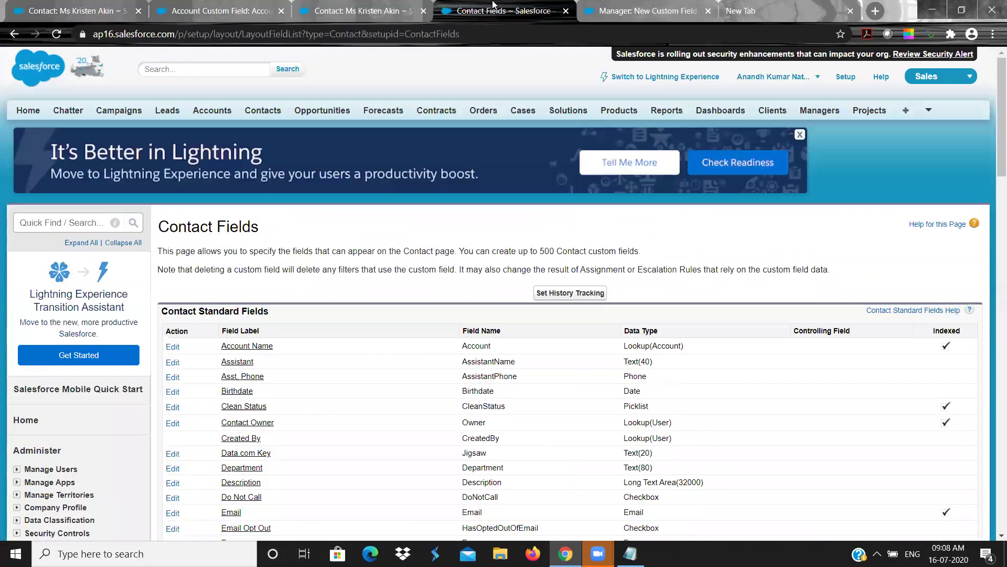
pyautogui.click(673, 8)
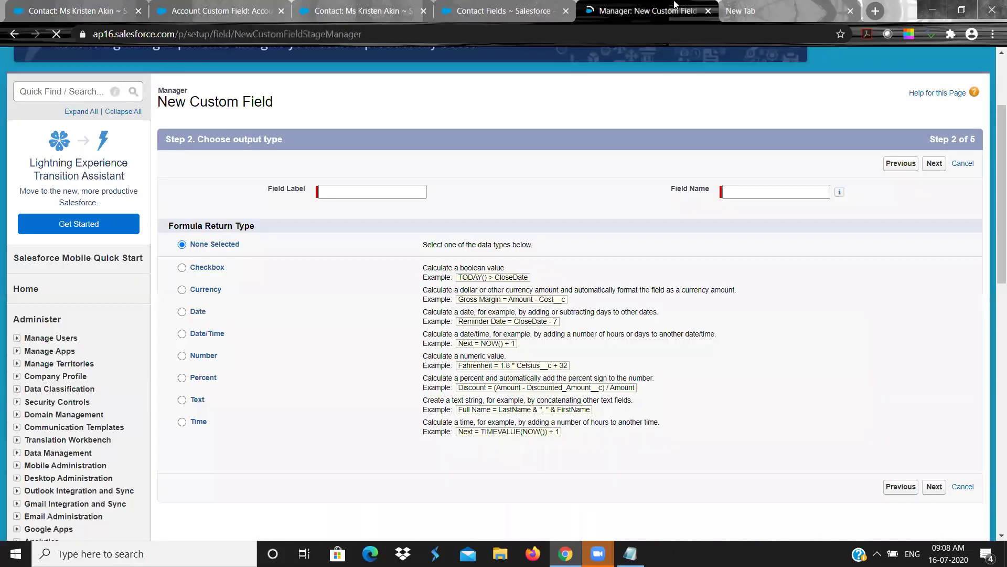
pyautogui.click(368, 5)
pyautogui.click(221, 8)
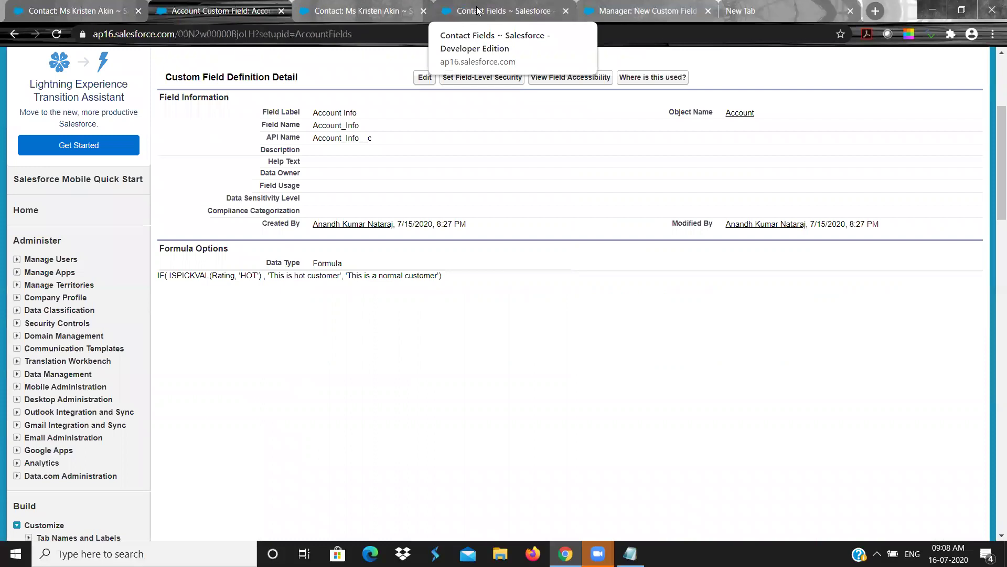
pyautogui.click(478, 10)
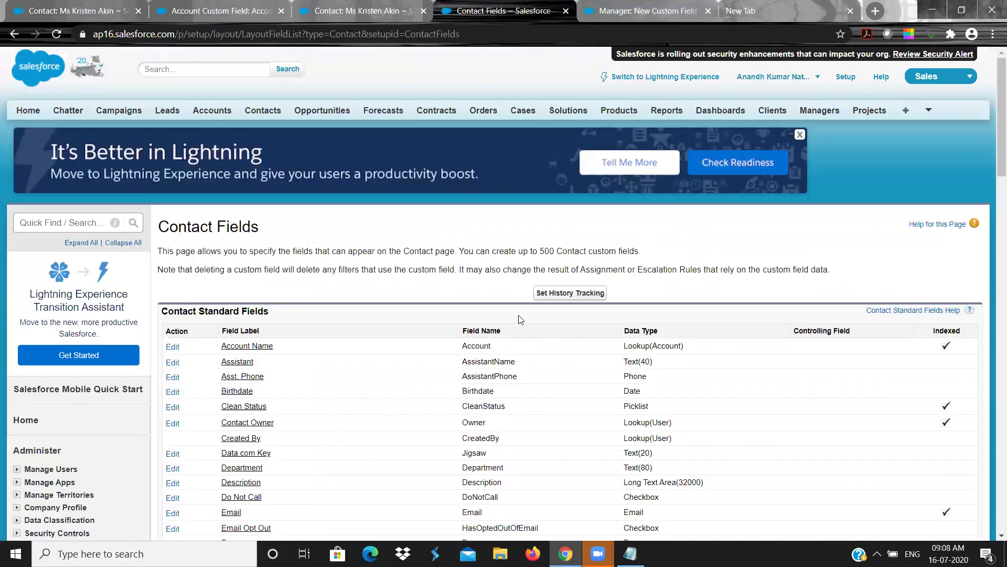
pyautogui.scroll(-1, 521, 320)
pyautogui.scroll(-10, 521, 320)
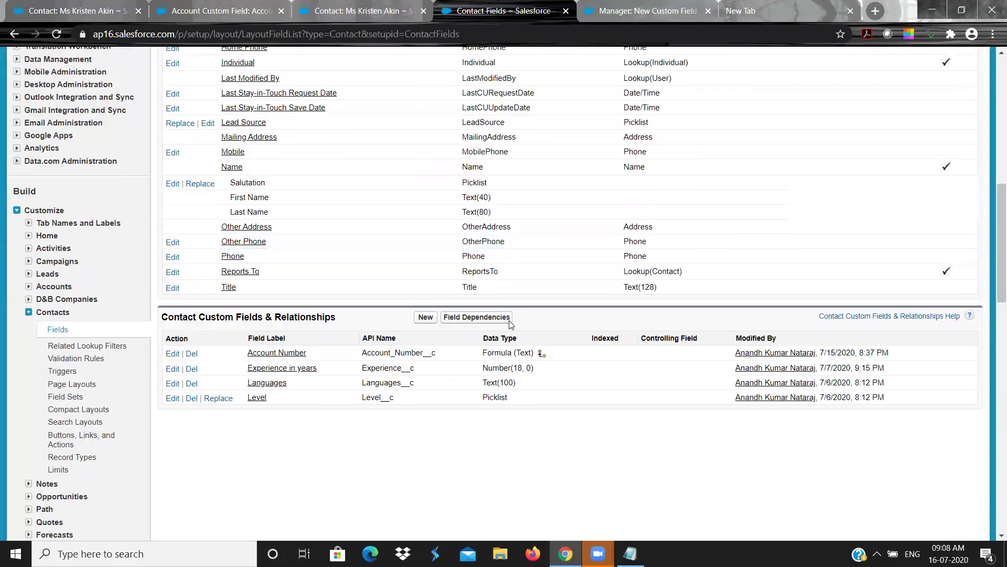
pyautogui.click(280, 354)
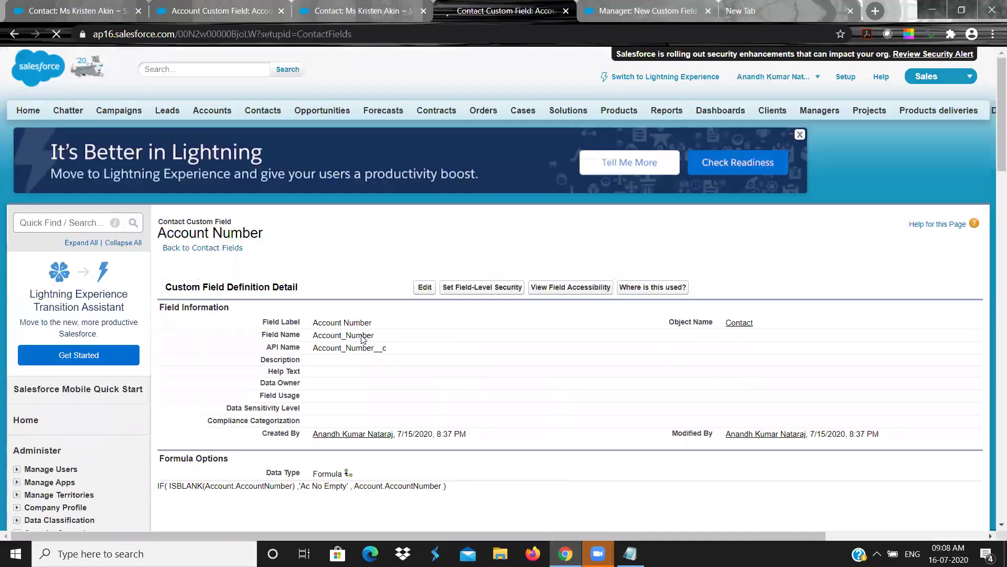
pyautogui.click(427, 292)
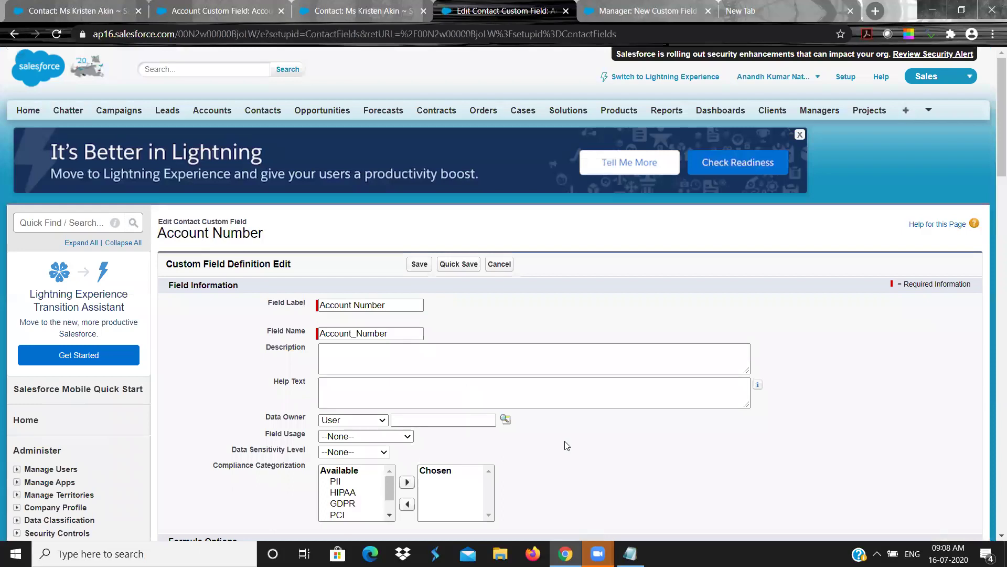
pyautogui.scroll(-1, 565, 442)
pyautogui.scroll(-10, 565, 441)
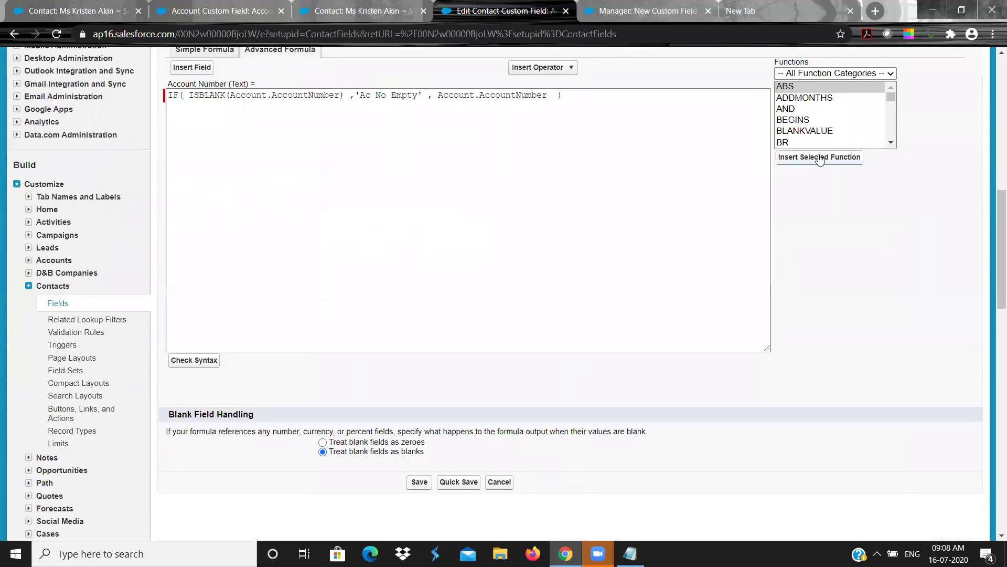
# Find the NOT function in the function list and read its description
pyautogui.click(809, 122)
pyautogui.press('n')
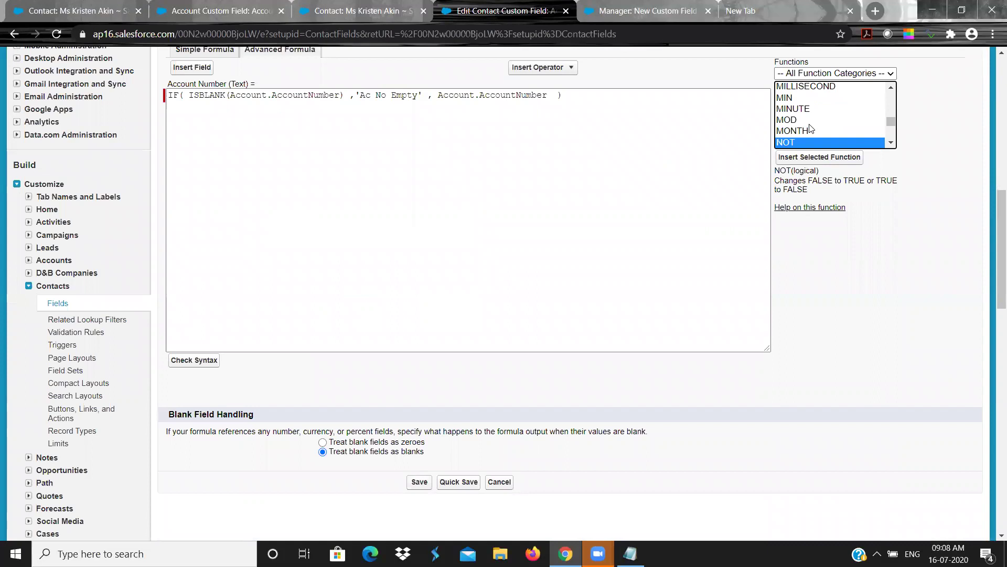
pyautogui.doubleClick(783, 171)
pyautogui.doubleClick(803, 181)
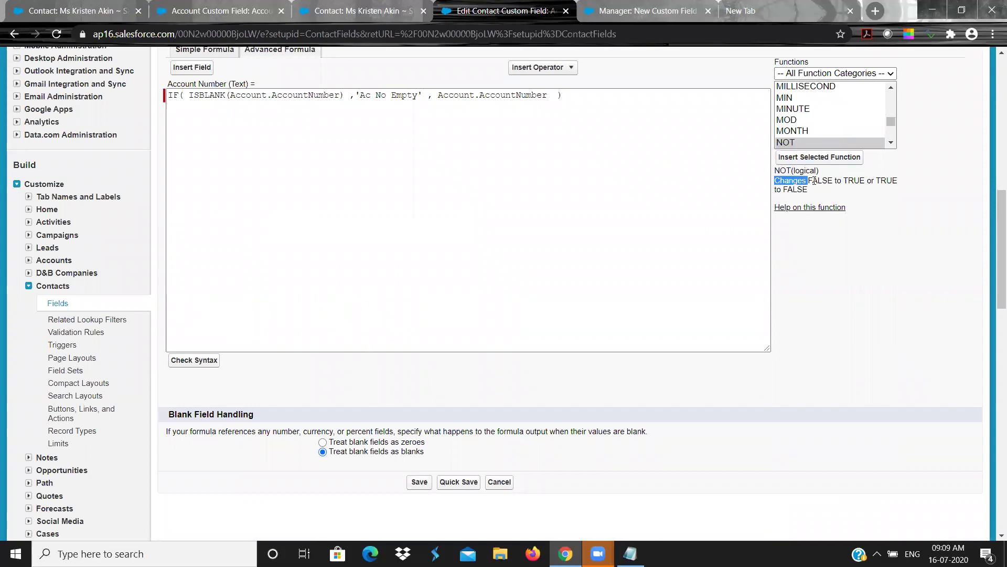
pyautogui.doubleClick(838, 180)
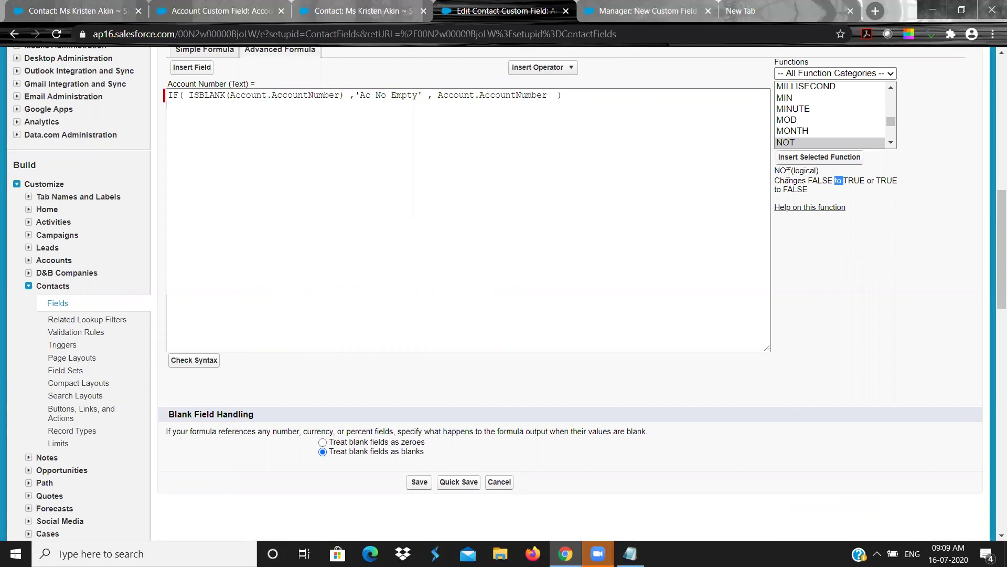
# Wrap the ISBLANK(Account.AccountNumber) condition of the IF formula in a NOT function
pyautogui.doubleClick(783, 171)
pyautogui.hotkey('ctrl', 'c')
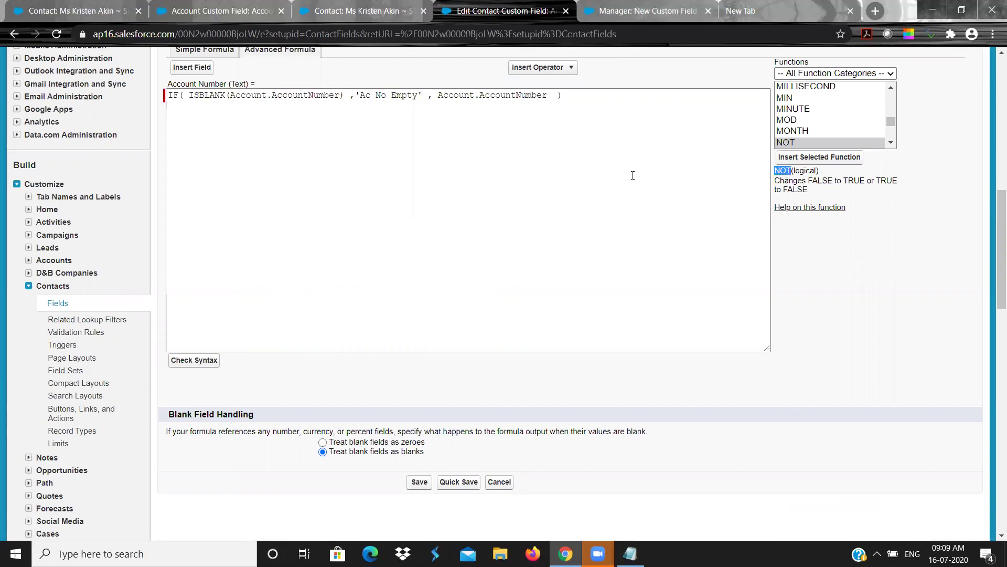
pyautogui.click(190, 95)
pyautogui.hotkey('ctrl', 'v')
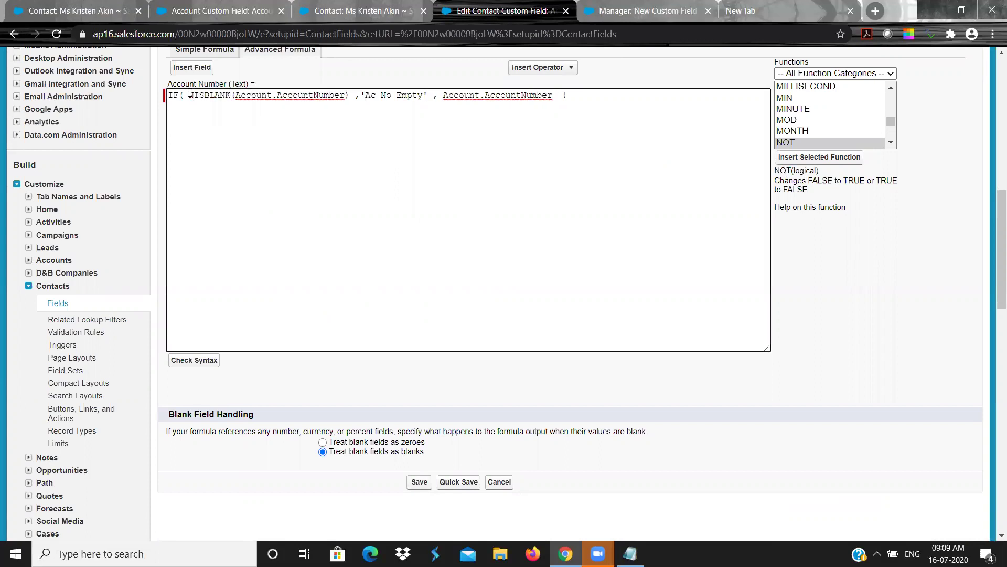
pyautogui.write('(')
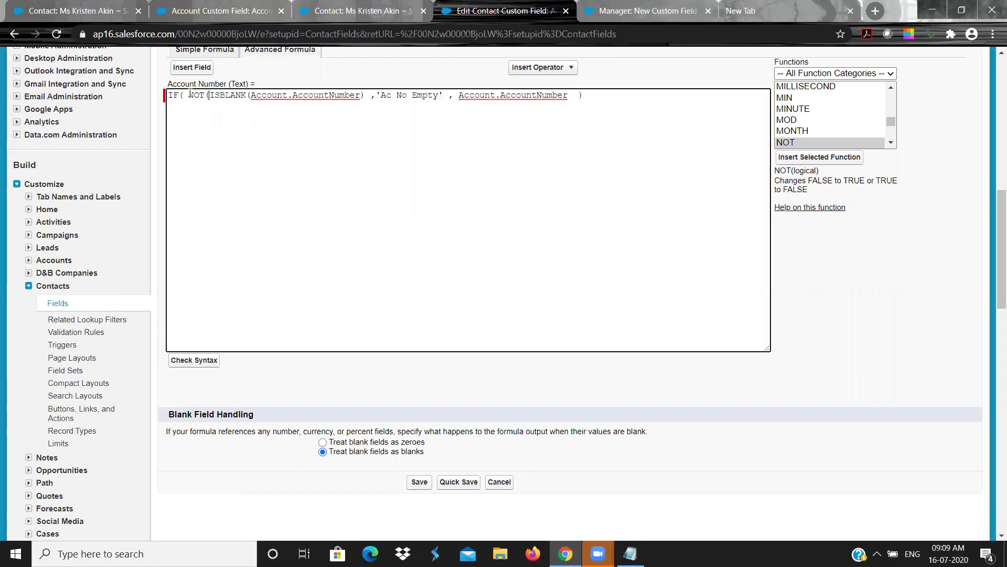
pyautogui.click(365, 96)
pyautogui.write(')')
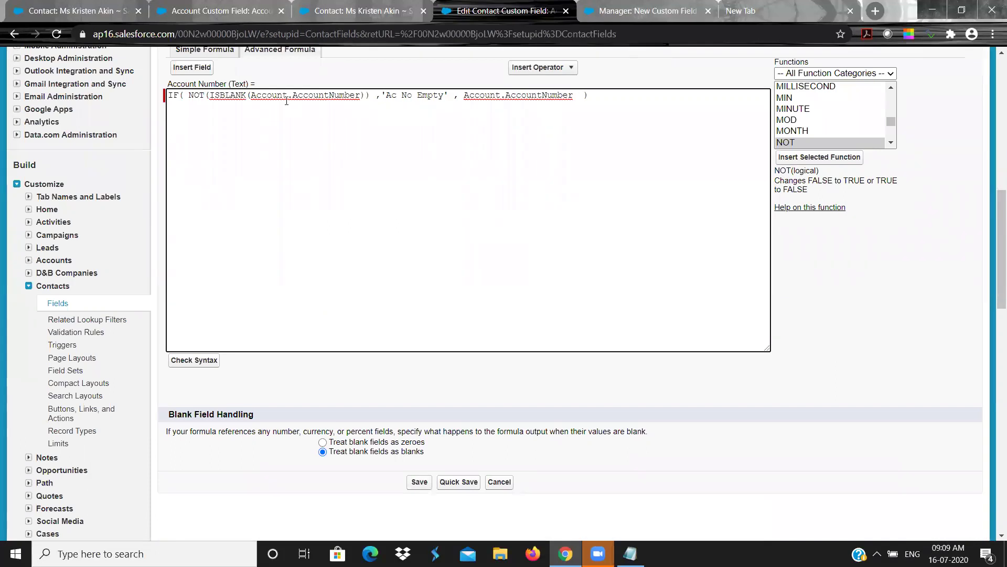
# Swap the IF results so Account.AccountNumber is the true result and 'Ac No Empty' the false result
pyautogui.doubleClick(228, 95)
pyautogui.click(386, 95)
pyautogui.moveTo(382, 94); pyautogui.dragTo(447, 95)
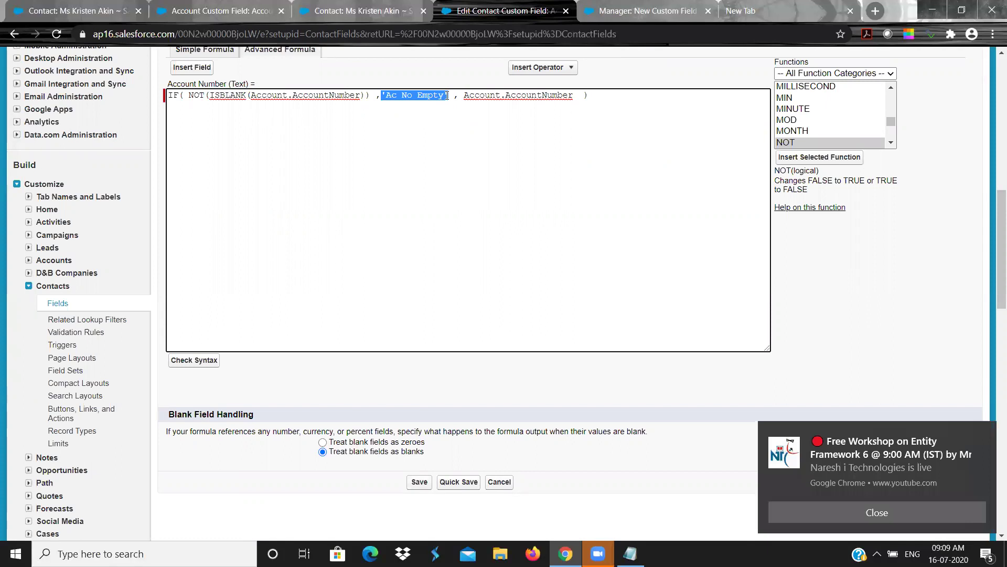
pyautogui.press('BackSpace')
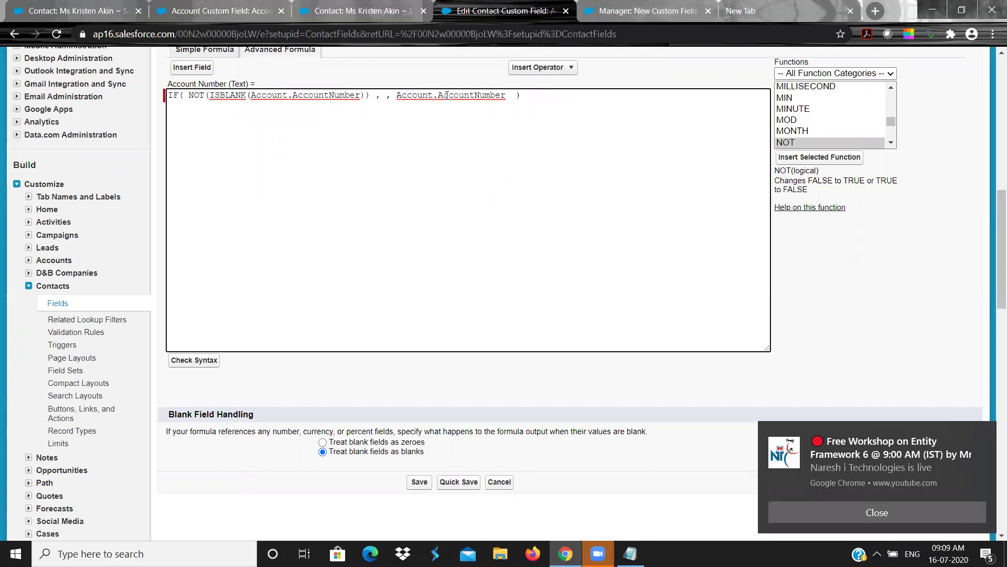
pyautogui.press('BackSpace')
pyautogui.press('BackSpace')
pyautogui.press('Delete')
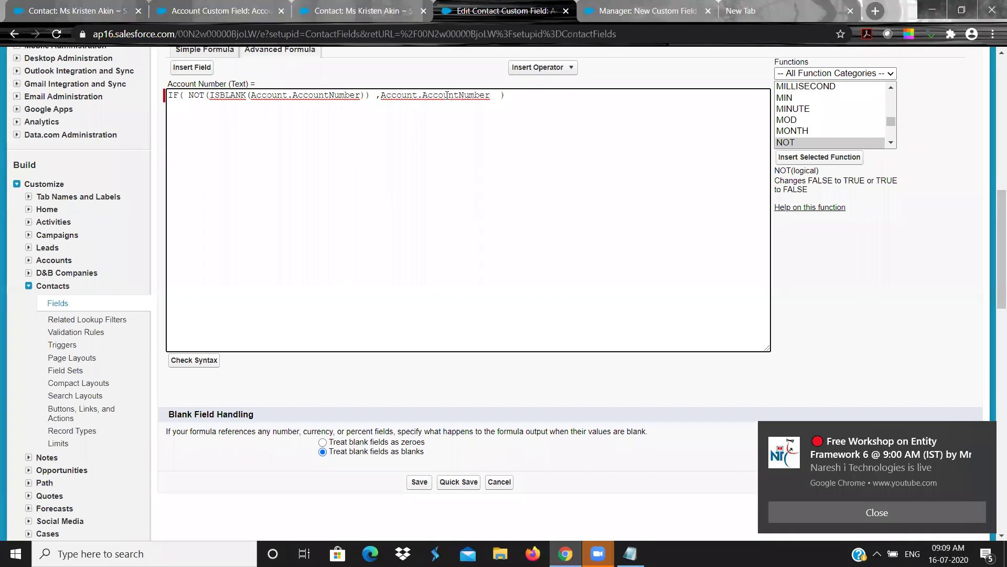
pyautogui.write('Ac No Empty')
# Review the NOT(ISBLANK) condition, check the formula's syntax and quick-save the field
pyautogui.doubleClick(215, 95)
pyautogui.doubleClick(198, 97)
pyautogui.doubleClick(226, 95)
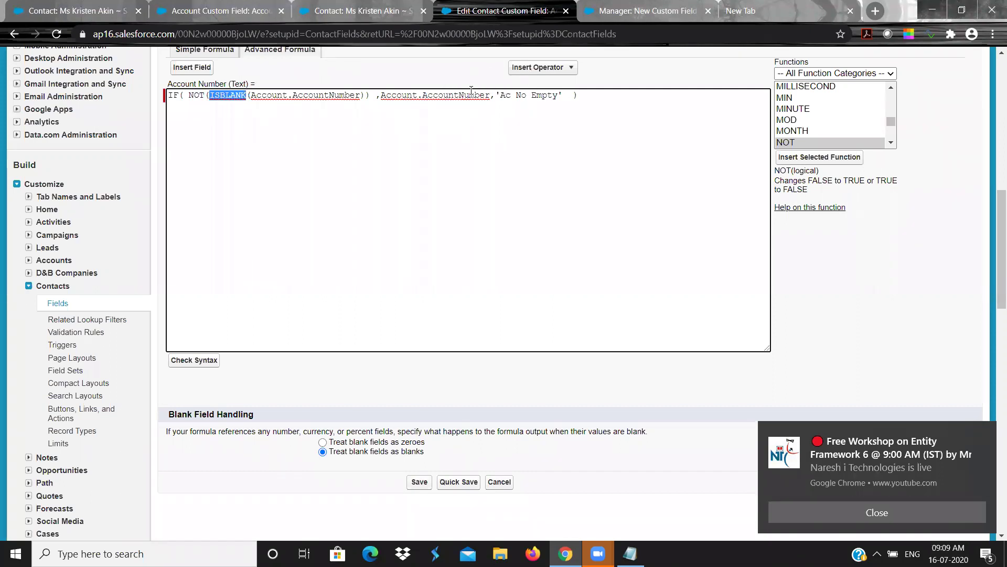
pyautogui.doubleClick(191, 95)
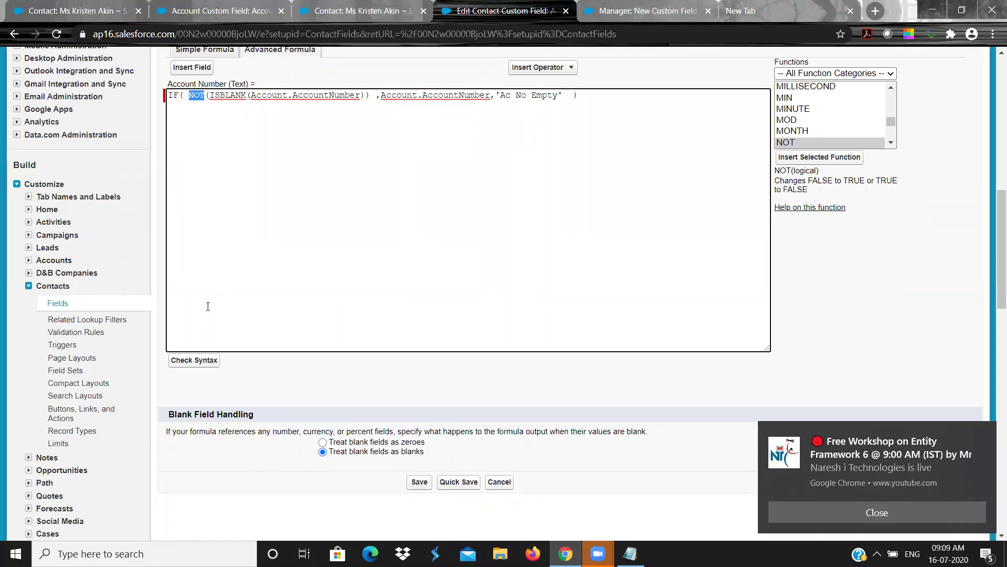
pyautogui.click(182, 361)
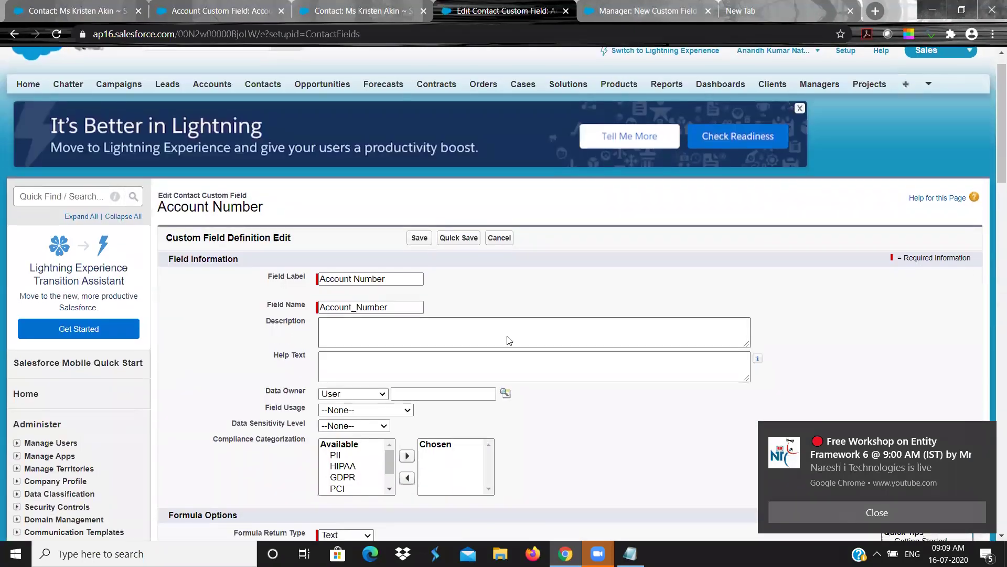
pyautogui.scroll(-10, 508, 339)
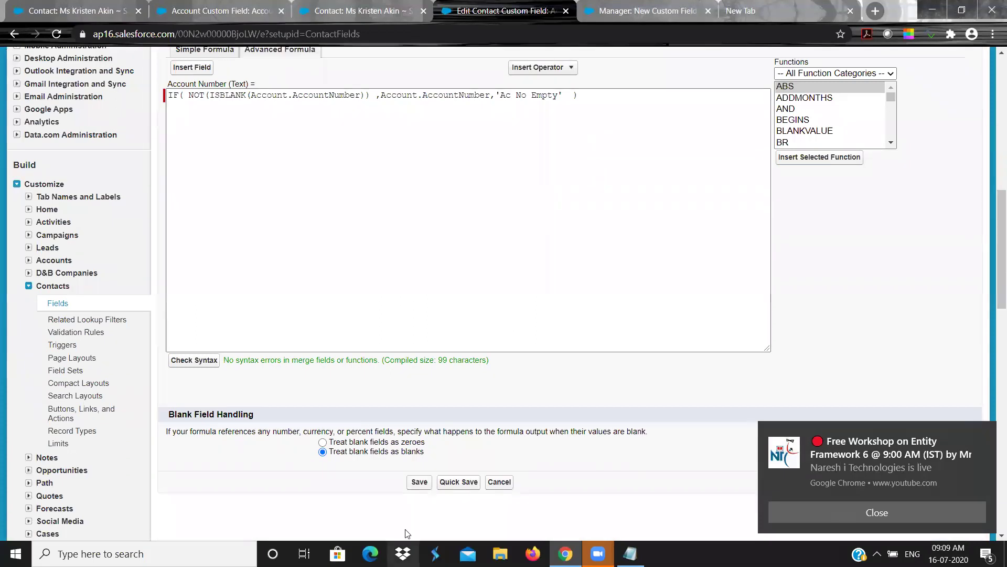
pyautogui.click(459, 481)
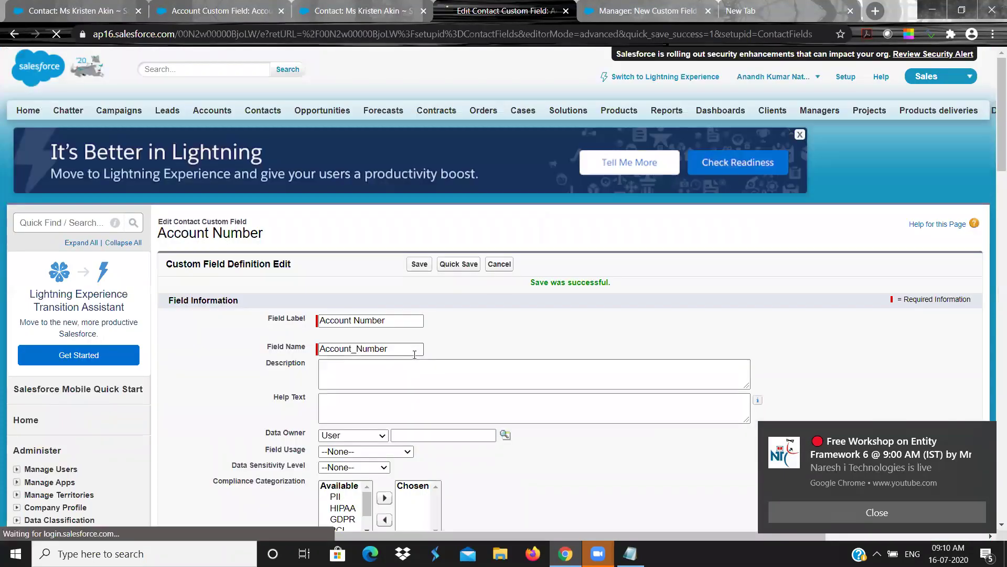
# Refresh the open contact record and check its Account Number field against the revised formula
pyautogui.scroll(-2, 414, 351)
pyautogui.scroll(-6, 414, 355)
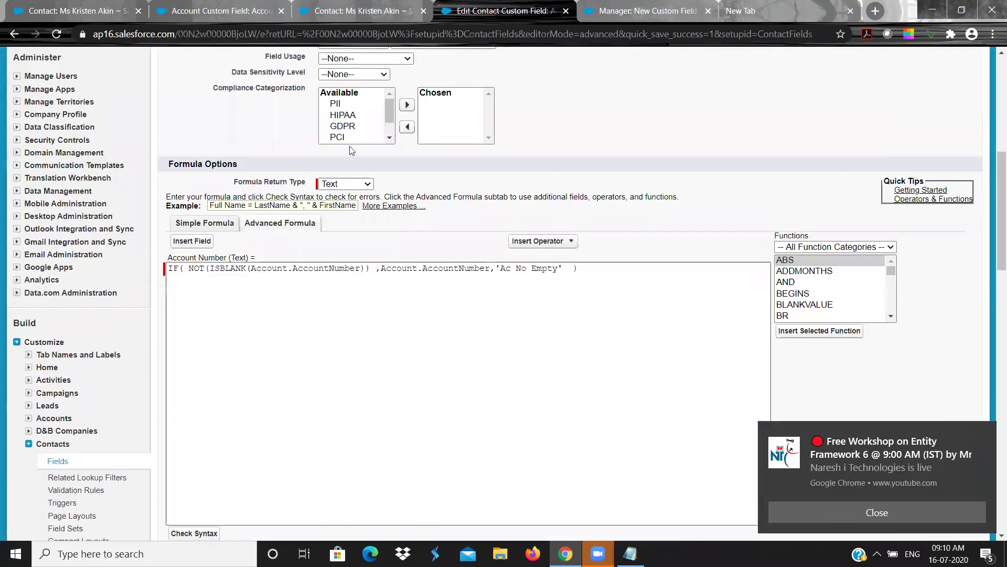
pyautogui.click(312, 5)
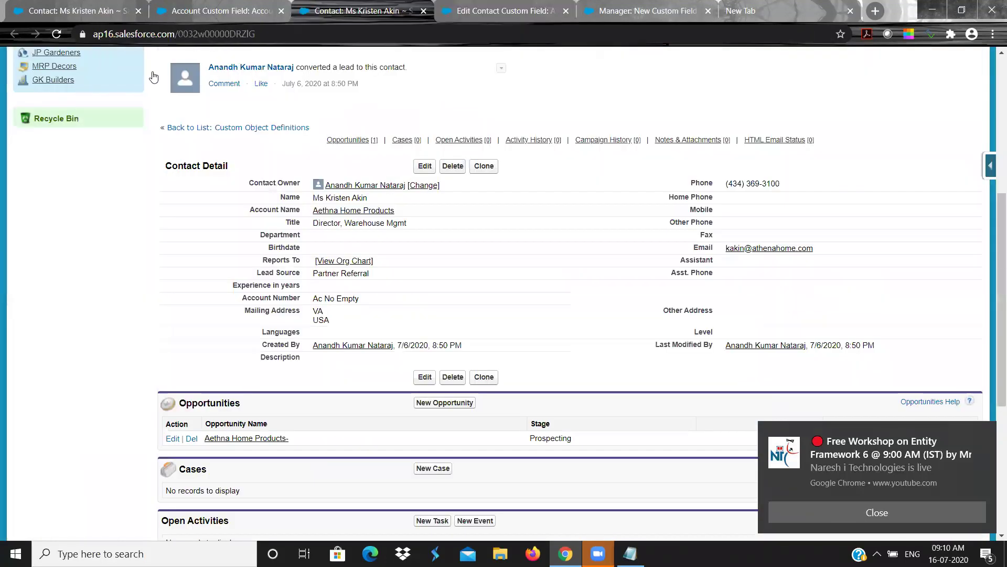
pyautogui.click(62, 29)
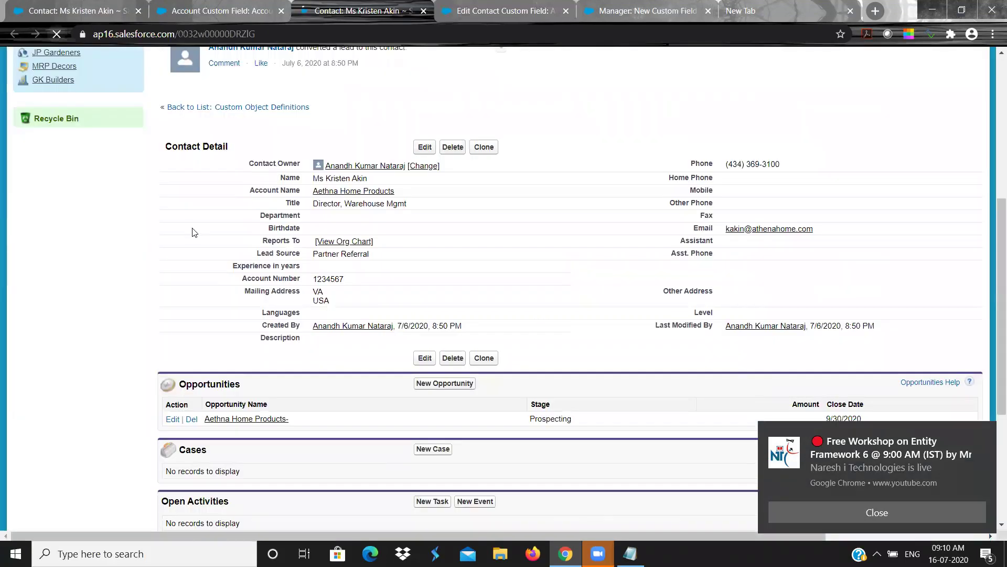
pyautogui.doubleClick(339, 296)
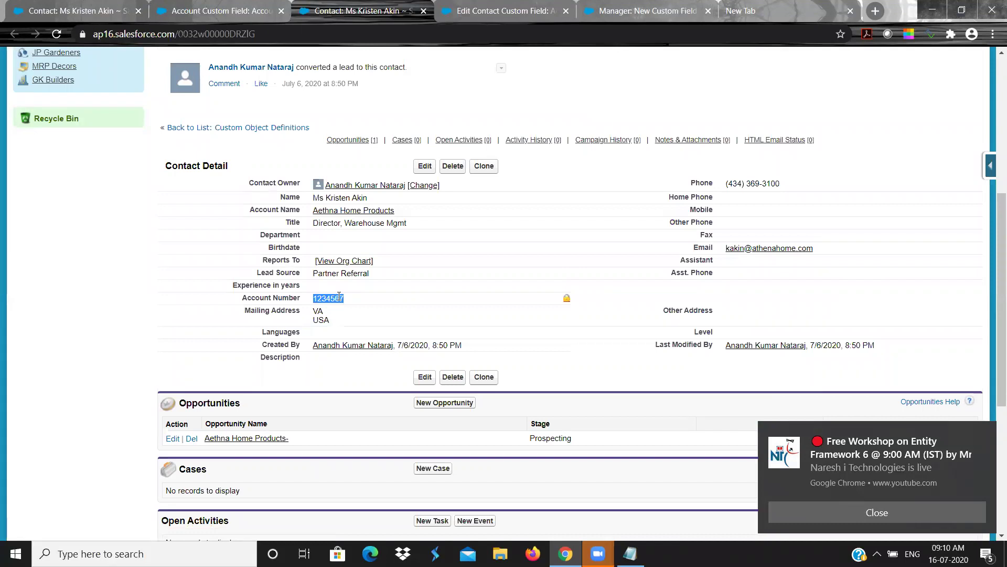
# Switch to Notepad and add ISBLANK and NOT on separate lines below the IF entry in the functions list
pyautogui.click(502, 10)
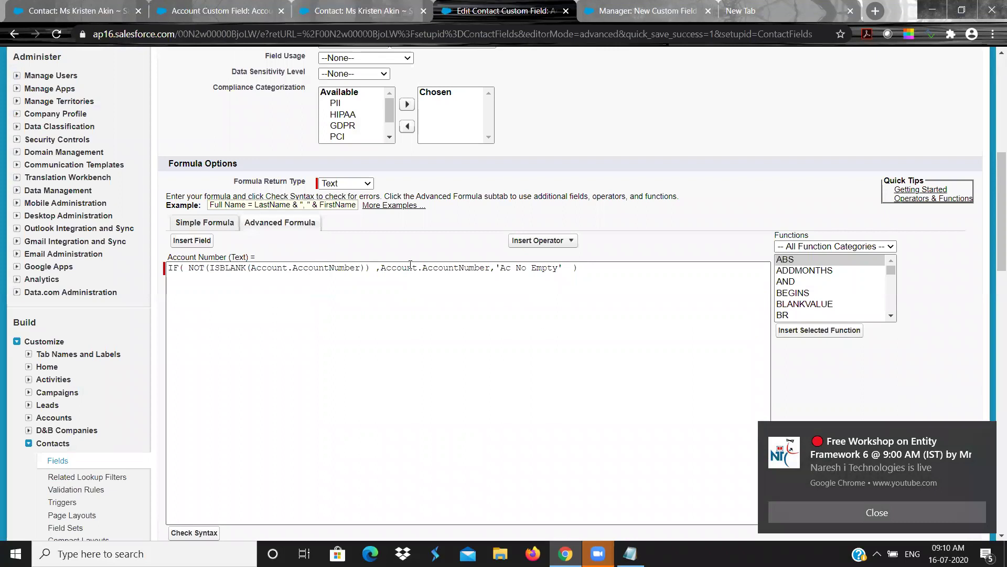
pyautogui.doubleClick(196, 268)
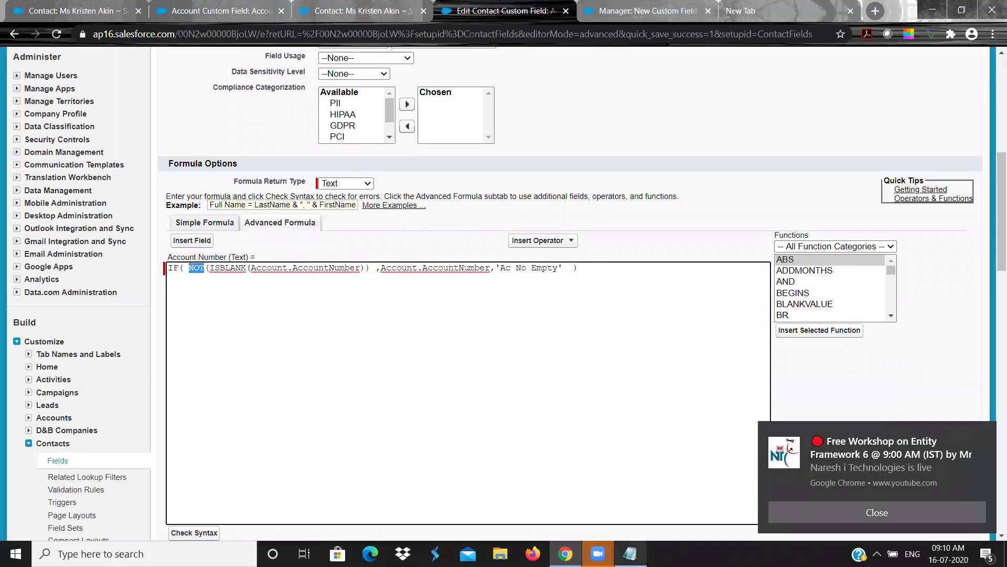
pyautogui.click(630, 554)
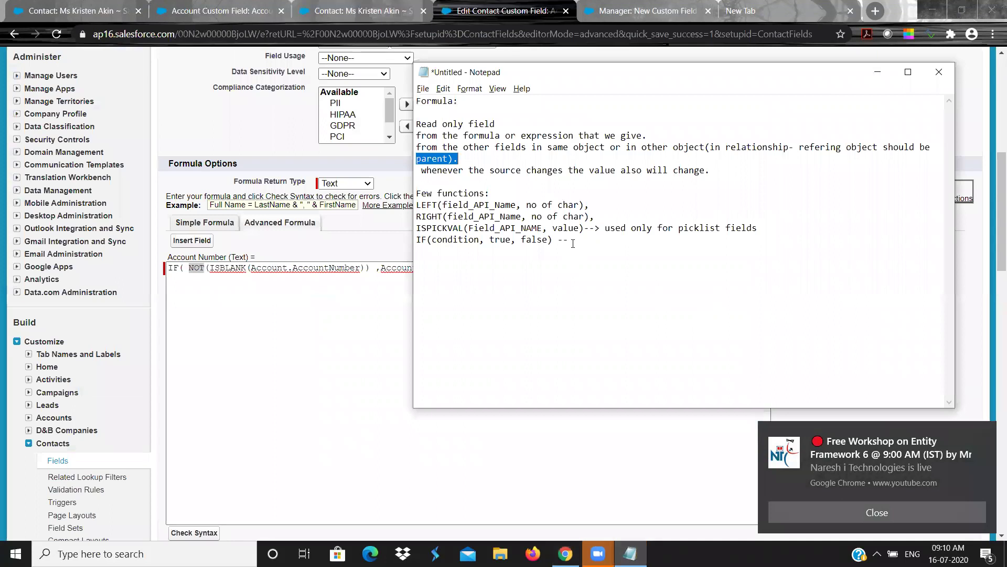
pyautogui.write('ISBLANK')
pyautogui.press('Return')
pyautogui.write('NOT')
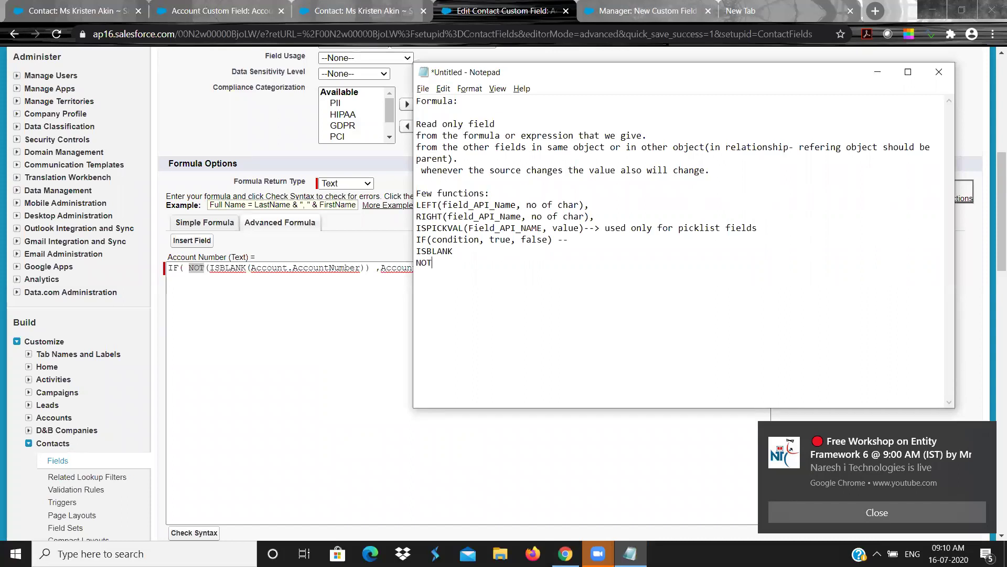
# Annotate the NOT entry in the Notepad functions list with '--> !'
pyautogui.write(' --')
pyautogui.hotkey('shift', 'Left')
pyautogui.press('Left')
pyautogui.press('Left')
pyautogui.press('Left')
pyautogui.hotkey('shift', 'Left')
pyautogui.hotkey('shift', 'Left')
pyautogui.hotkey('shift', 'Left')
pyautogui.press('Right')
# Review the noted function entries from LEFT through NOT, leaving the list as it is
pyautogui.hotkey('shift', 'Up')
pyautogui.hotkey('shift', 'Up')
pyautogui.hotkey('shift', 'Up')
pyautogui.hotkey('shift', 'Up')
pyautogui.hotkey('shift', 'Up')
pyautogui.hotkey('shift', 'Up')
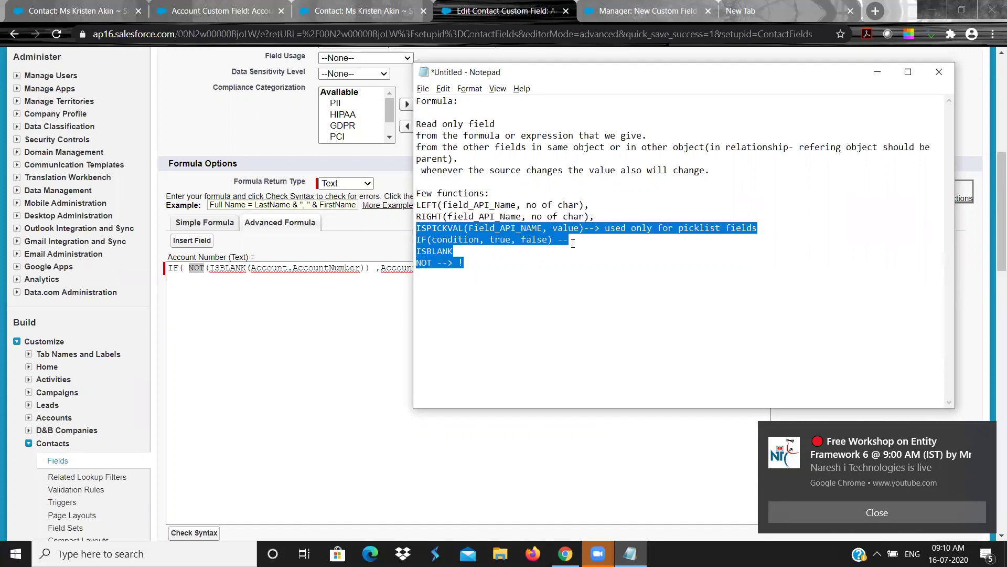
pyautogui.press('super')
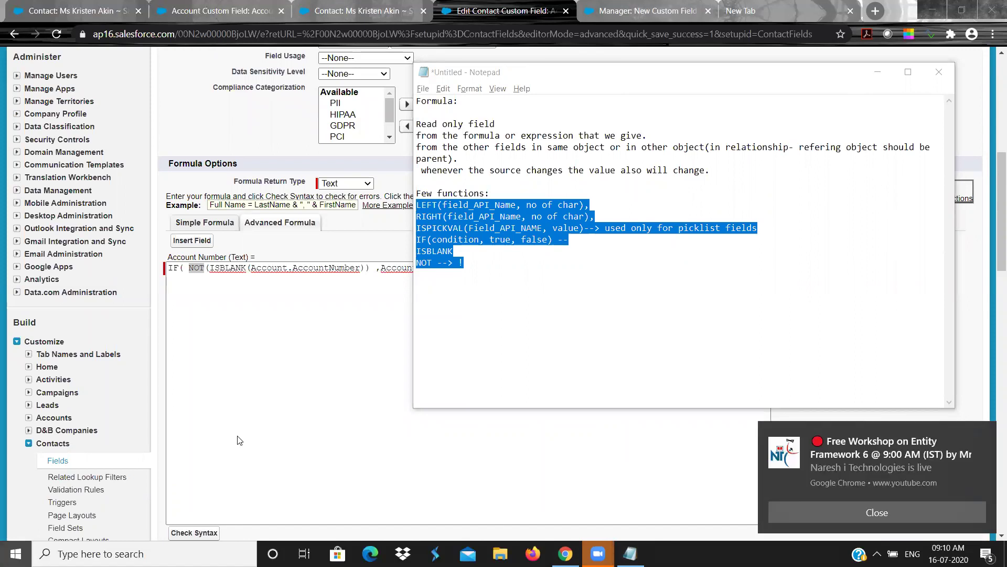
pyautogui.press('super')
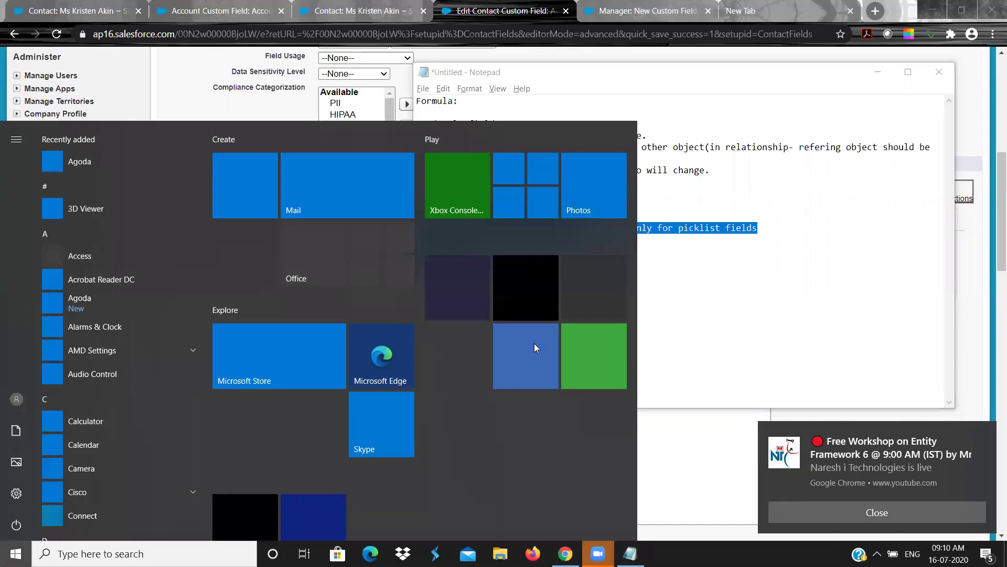
pyautogui.click(776, 286)
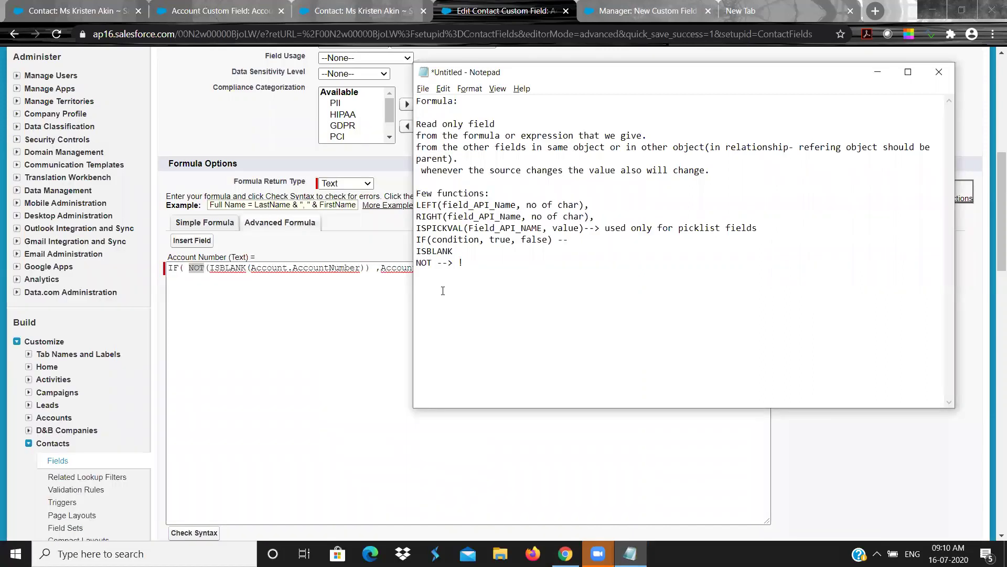
# Return to the Contact field's formula and examine how NOT and ISBLANK are applied to Account.AccountNumber
pyautogui.click(286, 298)
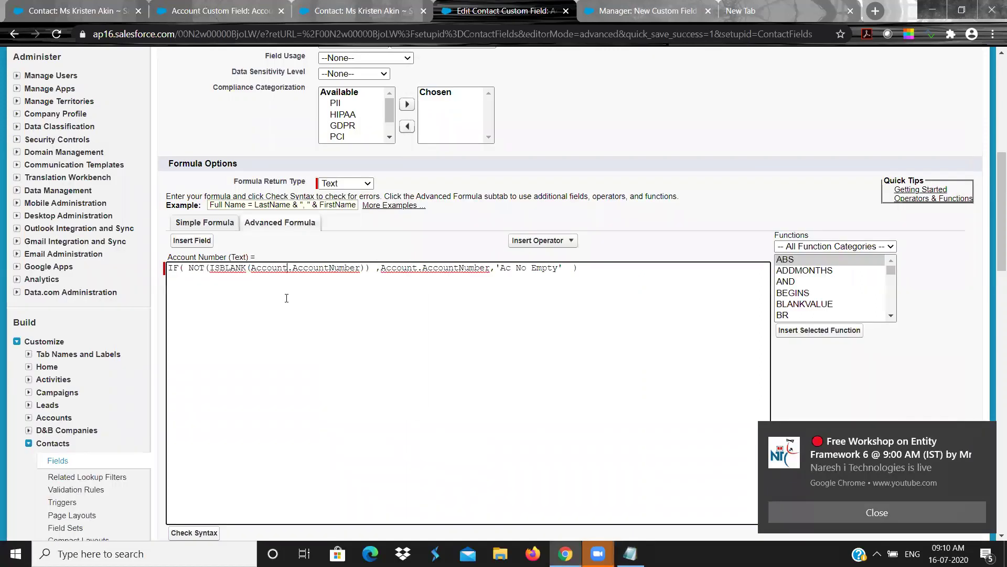
pyautogui.doubleClick(211, 269)
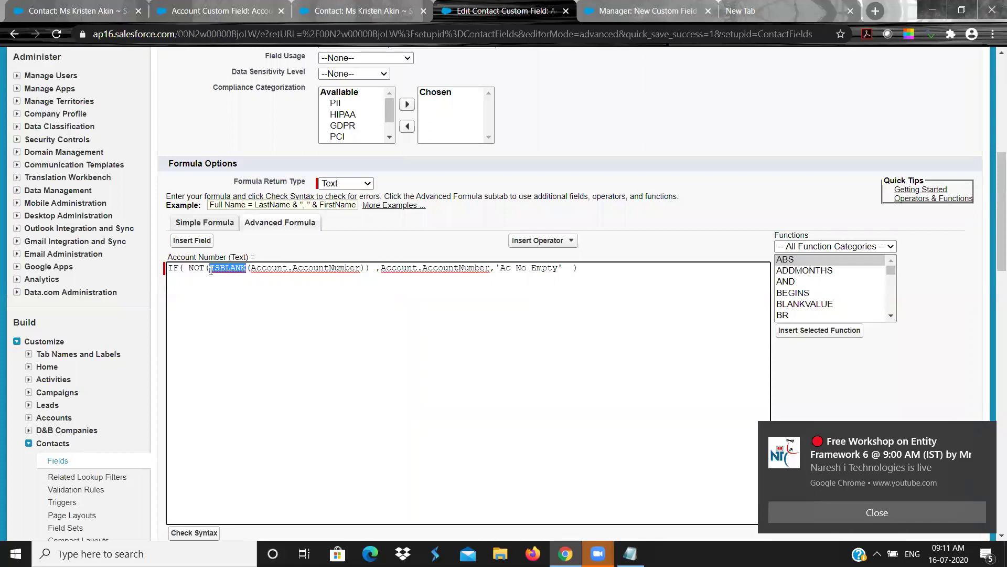
pyautogui.doubleClick(293, 269)
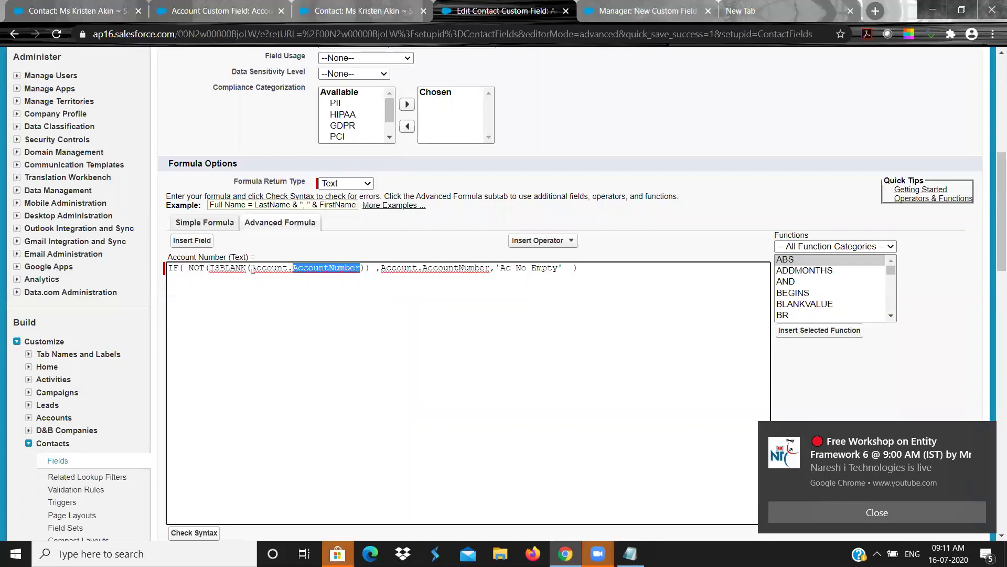
pyautogui.doubleClick(253, 268)
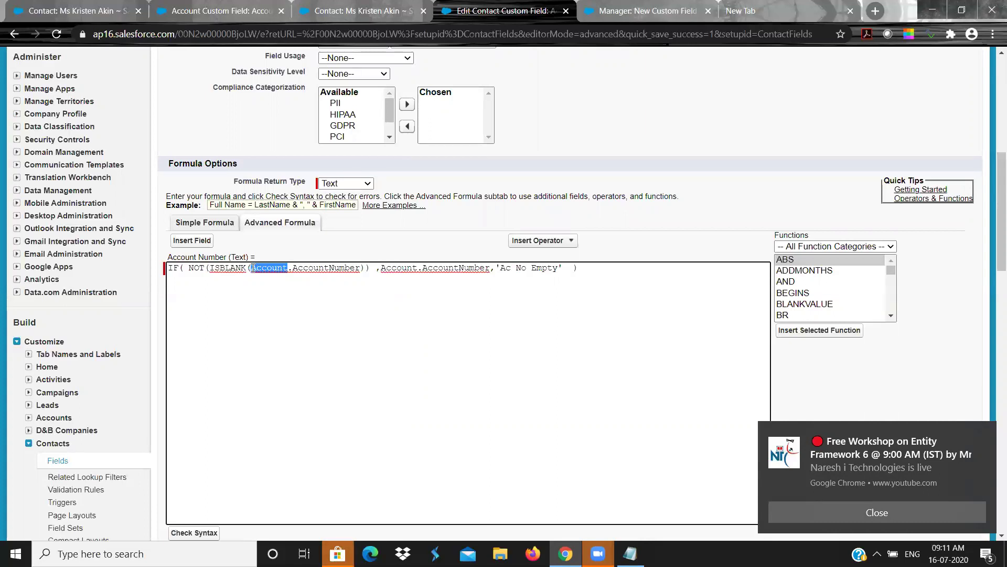
pyautogui.doubleClick(224, 269)
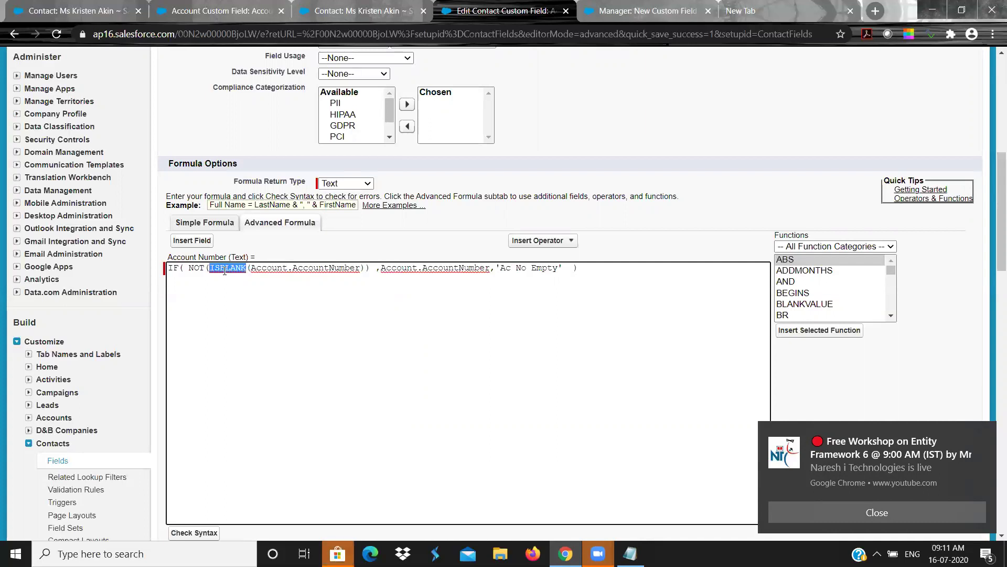
pyautogui.doubleClick(266, 267)
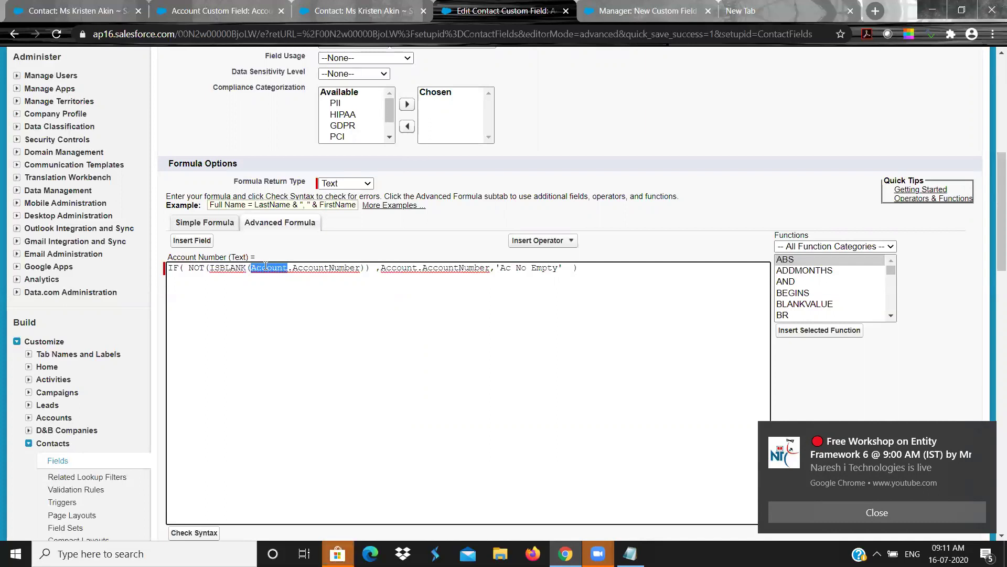
pyautogui.doubleClick(305, 268)
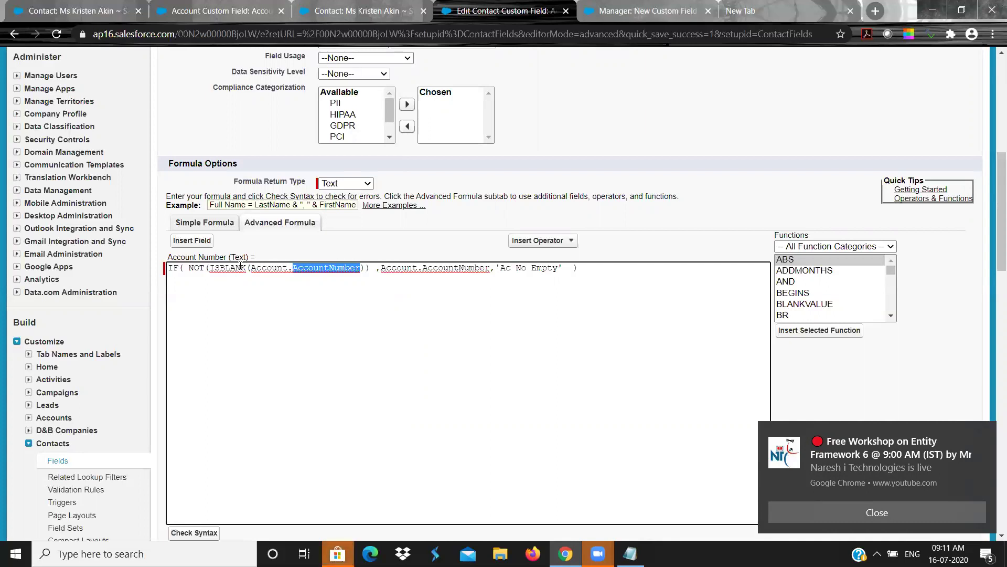
pyautogui.doubleClick(240, 267)
pyautogui.doubleClick(255, 268)
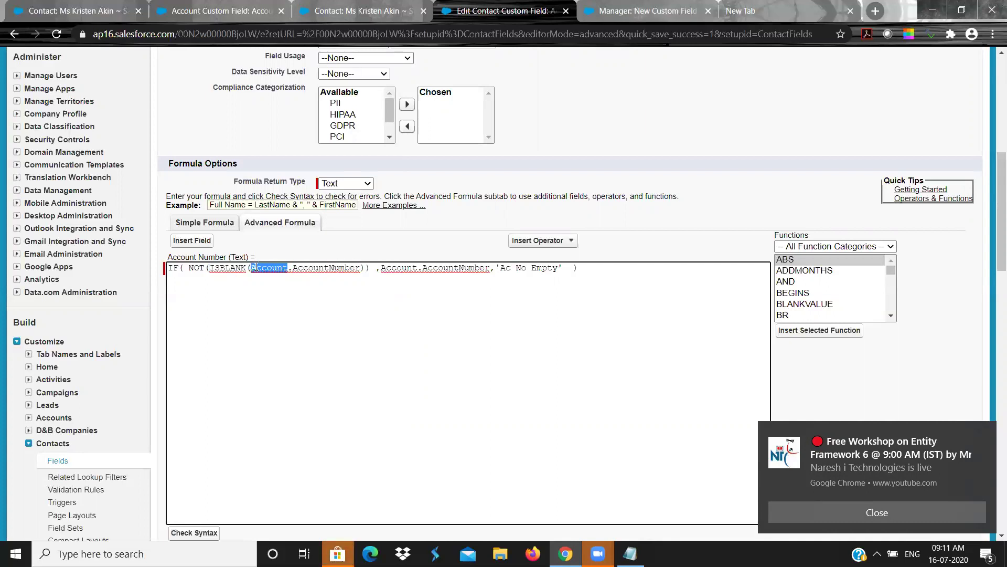
pyautogui.doubleClick(235, 268)
pyautogui.doubleClick(201, 267)
# Look up the NOT function in the formula editor's function list and read its description
pyautogui.click(802, 283)
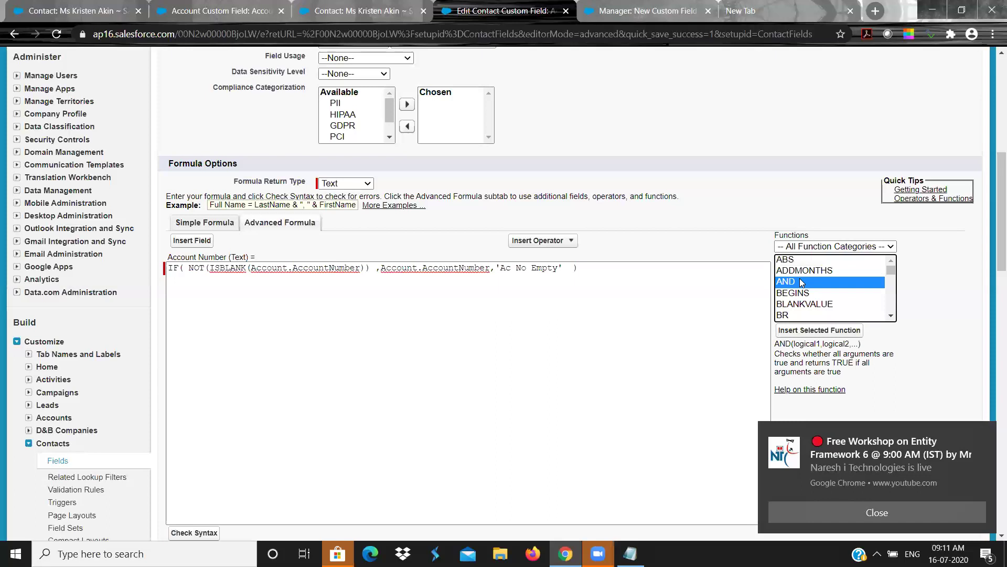
pyautogui.press('n')
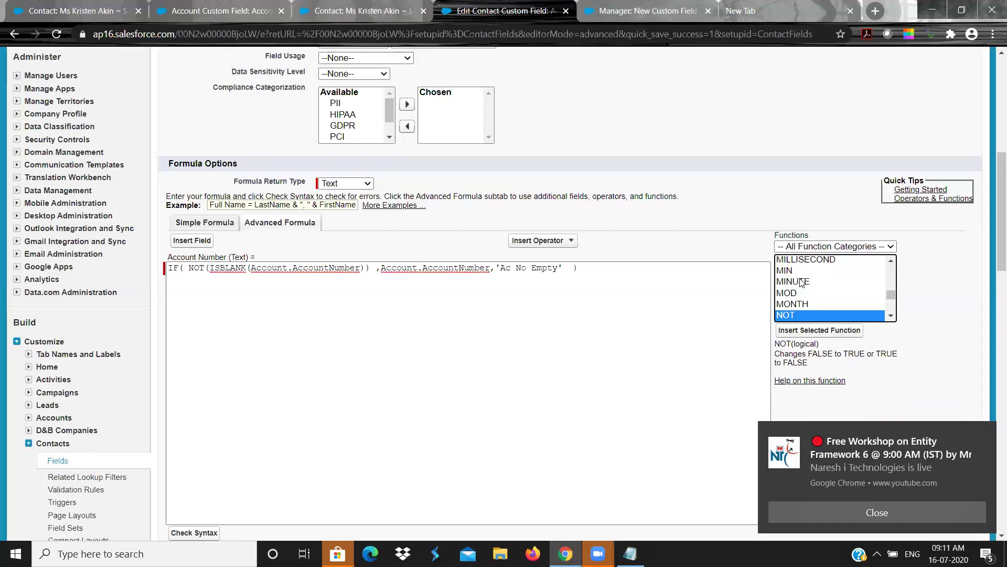
pyautogui.doubleClick(817, 354)
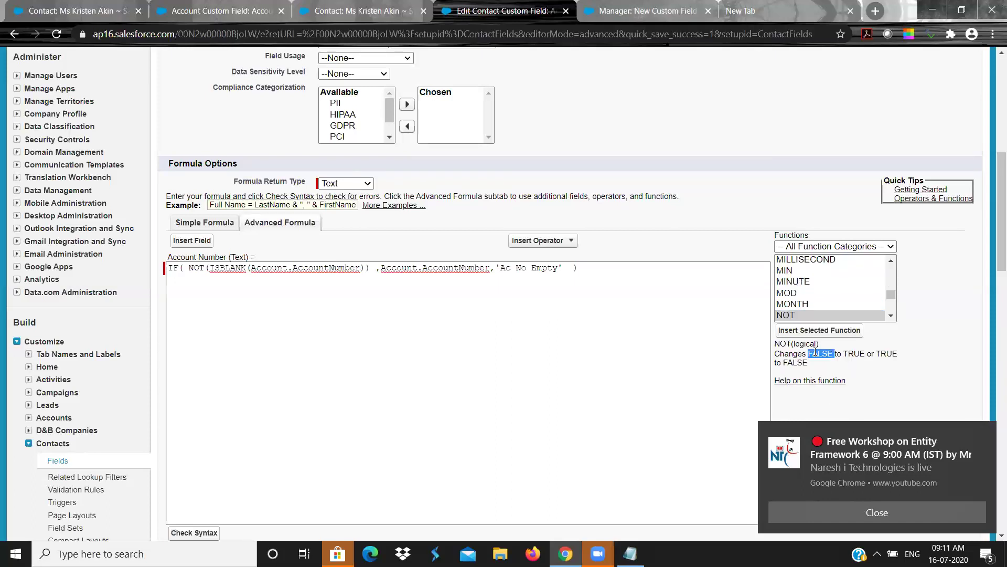
pyautogui.doubleClick(857, 353)
pyautogui.doubleClick(886, 353)
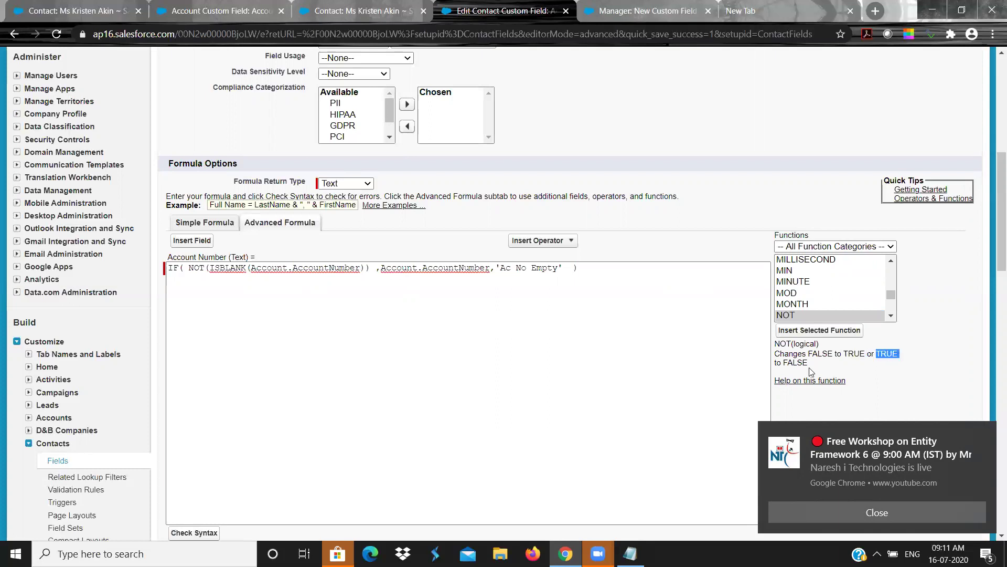
pyautogui.doubleClick(796, 362)
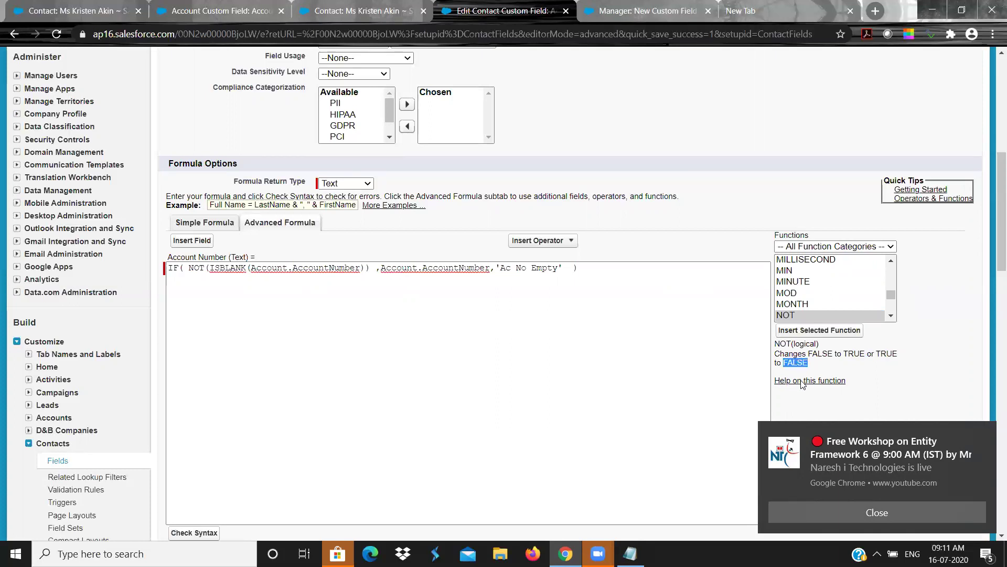
# Open the Operators & Functions help from the formula editor and go to its Logical Operators section
pyautogui.click(933, 199)
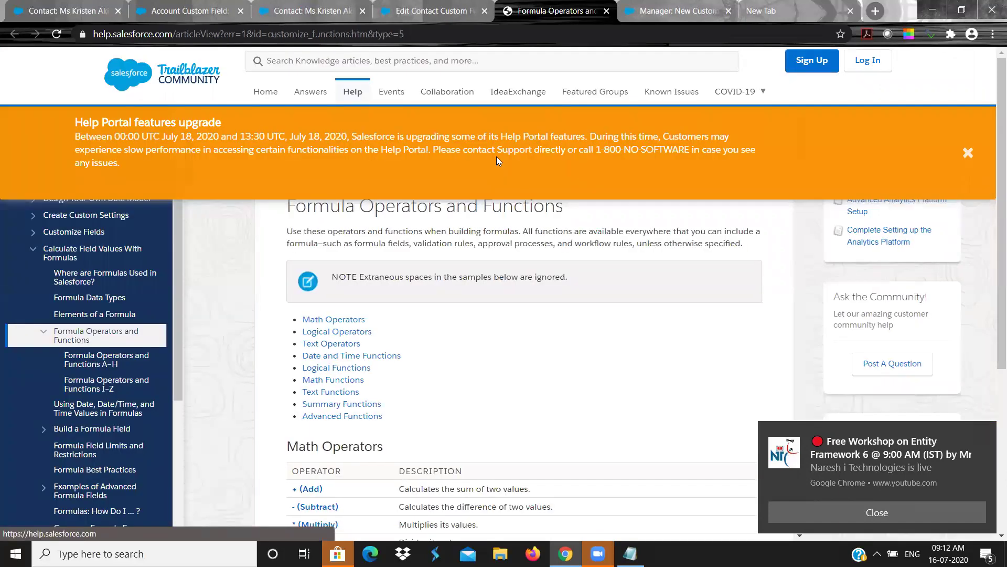
pyautogui.scroll(-1, 498, 158)
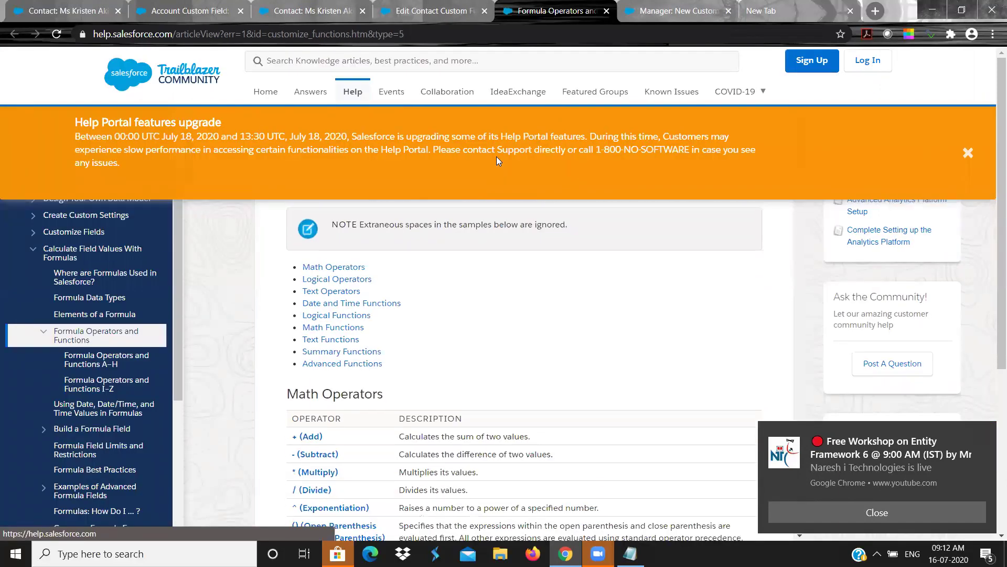
pyautogui.click(352, 280)
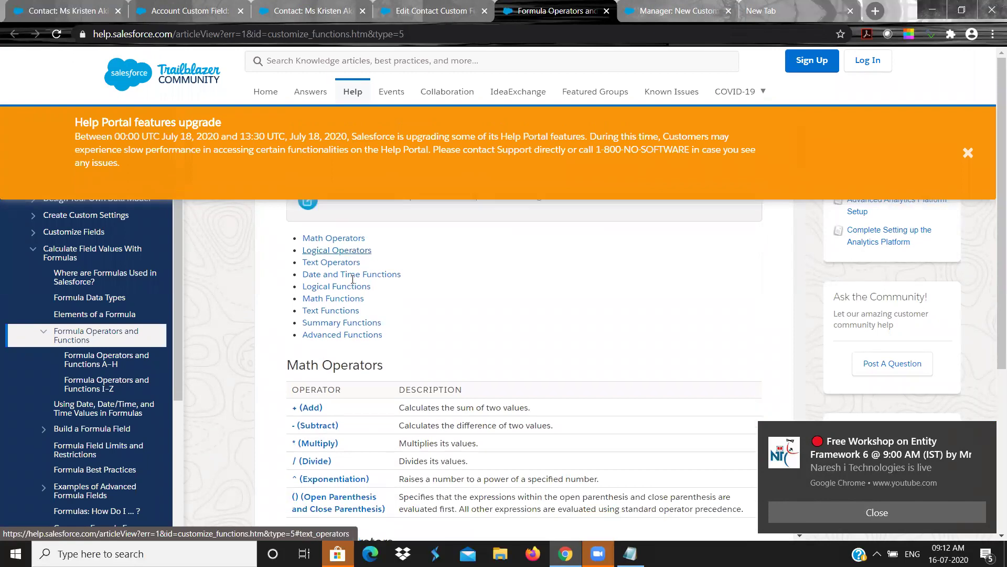
pyautogui.scroll(2, 353, 283)
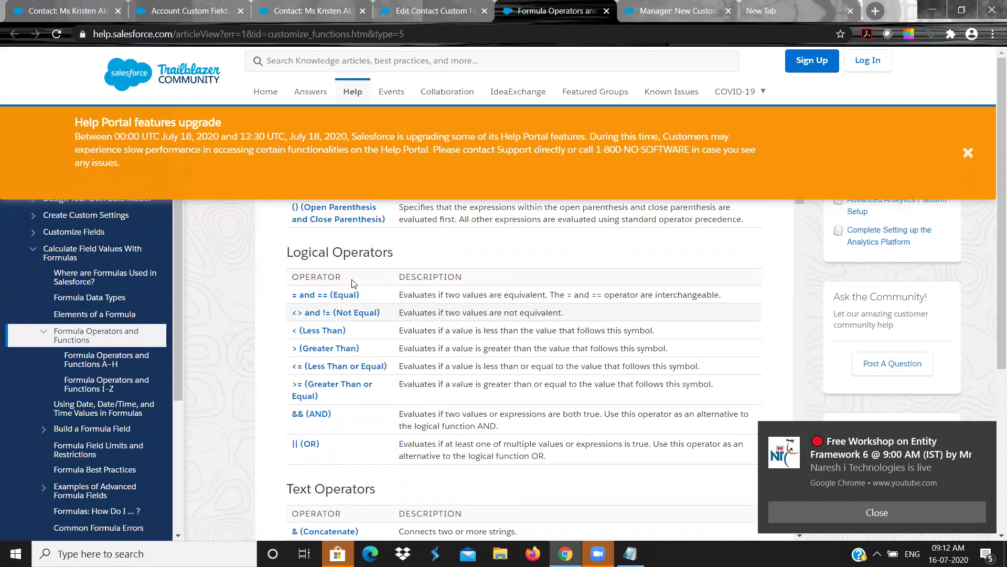
# Find NOT among the logical functions, open its detailed reference and dismiss the Help Portal upgrade banner
pyautogui.scroll(-5, 351, 283)
pyautogui.scroll(-5, 352, 281)
pyautogui.scroll(-5, 353, 283)
pyautogui.scroll(-5, 352, 283)
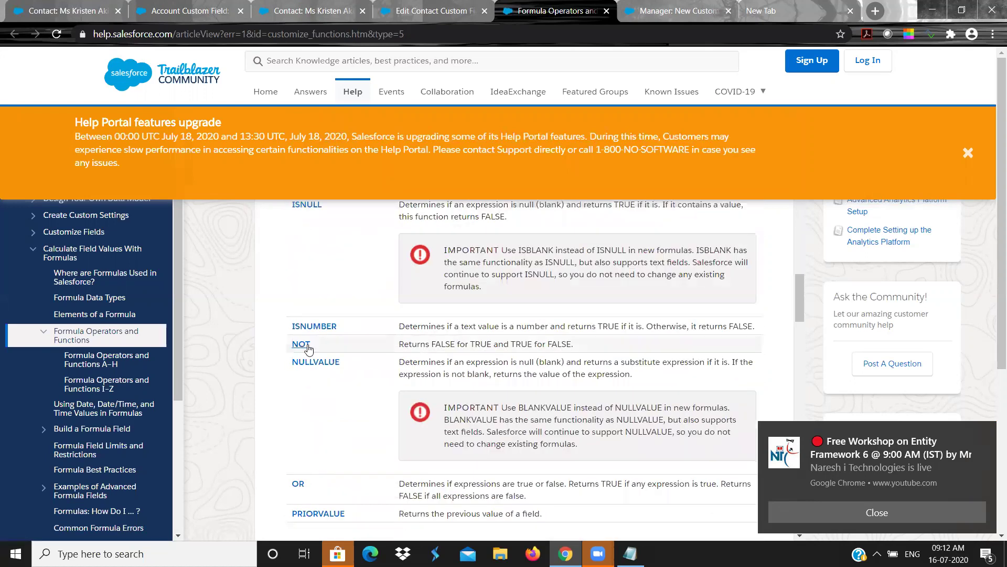
pyautogui.click(299, 346)
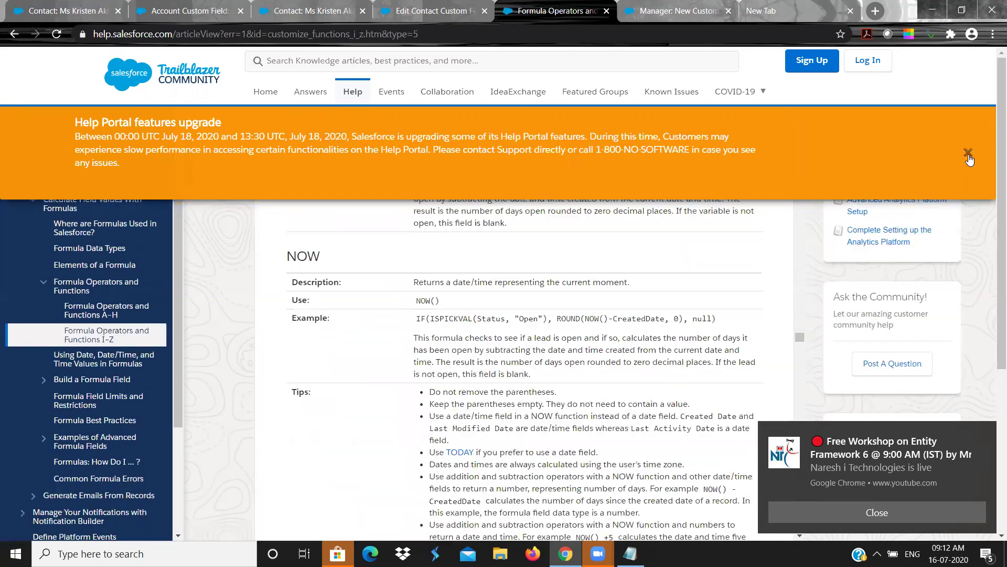
pyautogui.click(969, 156)
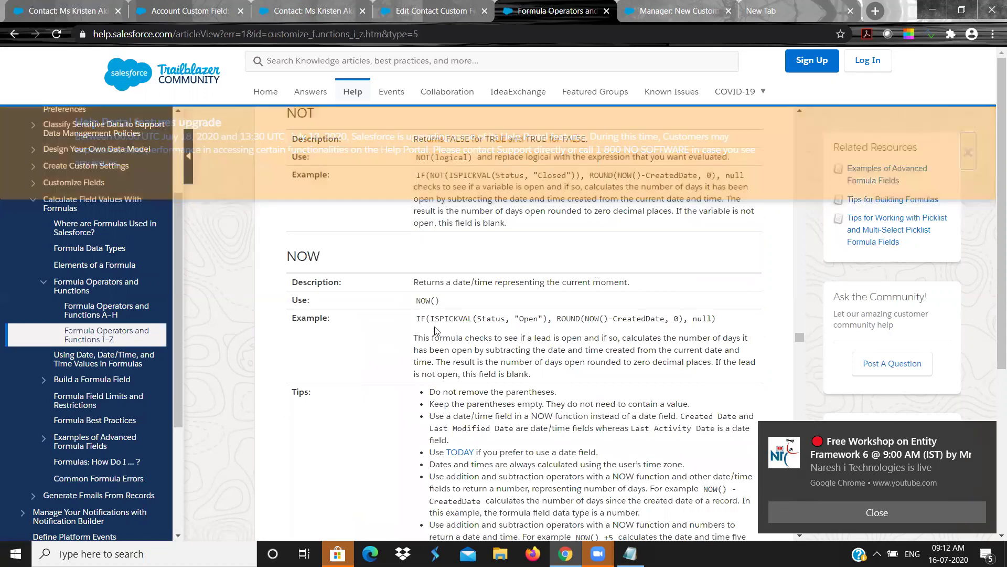
# Read the NOT function's description and its NOT(logical) usage syntax
pyautogui.doubleClick(449, 317)
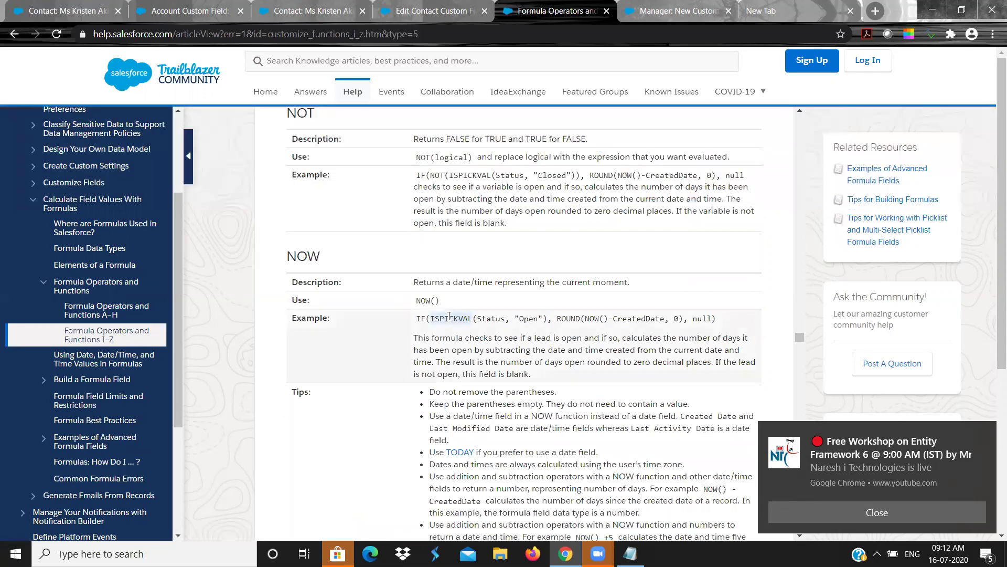
pyautogui.click(445, 142)
pyautogui.scroll(1, 444, 143)
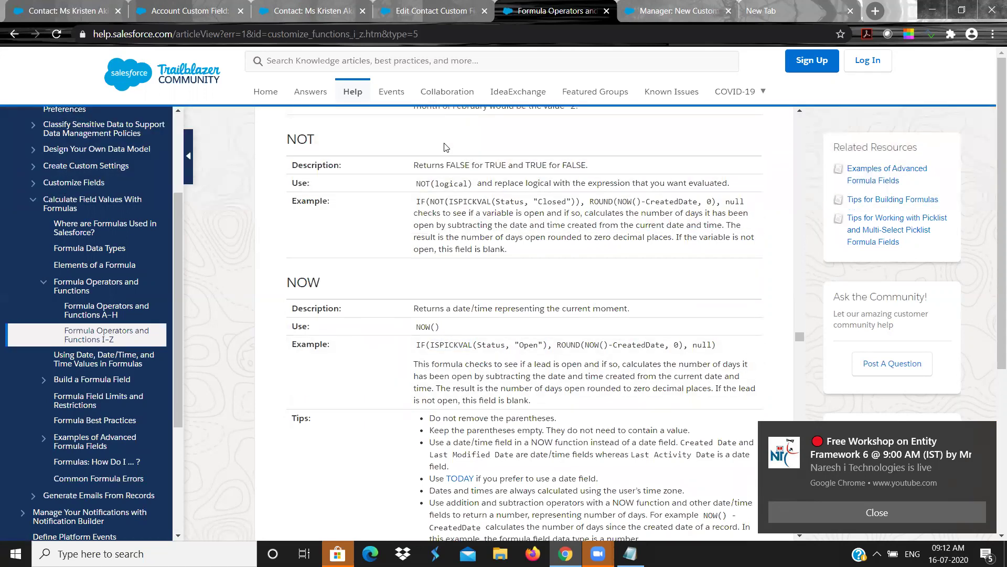
pyautogui.scroll(1, 445, 147)
pyautogui.doubleClick(449, 268)
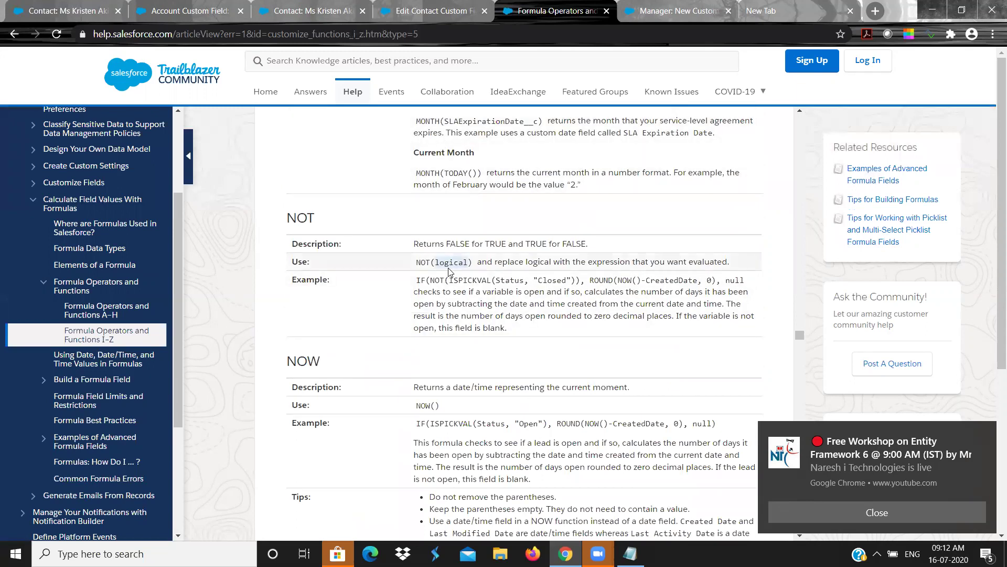
pyautogui.doubleClick(423, 263)
pyautogui.moveTo(416, 262)
pyautogui.mouseDown()
pyautogui.moveTo(465, 262)
pyautogui.moveTo(429, 265)
pyautogui.mouseUp()
# Examine the NOT example formula, covering the ISPICKVAL condition on Status and 'Closed' and the ROUND(NOW()-CreatedDate, 0) result
pyautogui.doubleClick(463, 281)
pyautogui.doubleClick(511, 281)
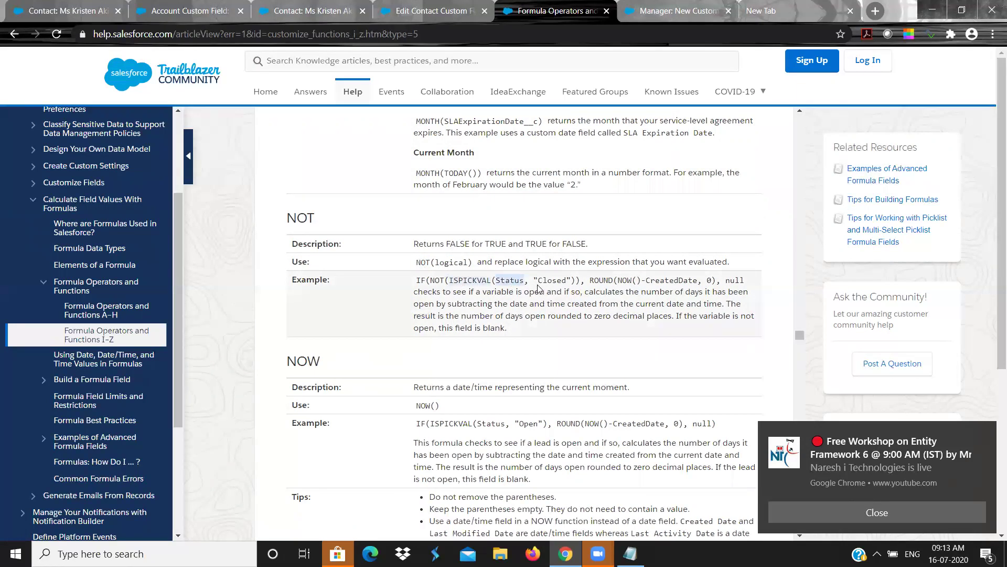
pyautogui.doubleClick(550, 280)
pyautogui.click(445, 282)
pyautogui.doubleClick(439, 281)
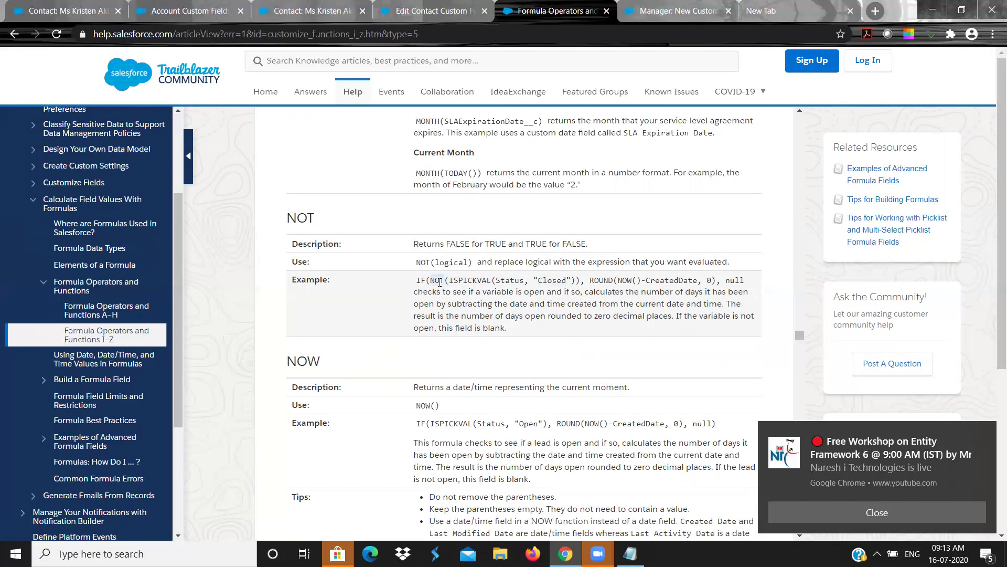
pyautogui.doubleClick(558, 280)
pyautogui.doubleClick(598, 280)
pyautogui.moveTo(658, 286); pyautogui.dragTo(696, 280)
pyautogui.click(711, 282)
pyautogui.scroll(-1, 711, 281)
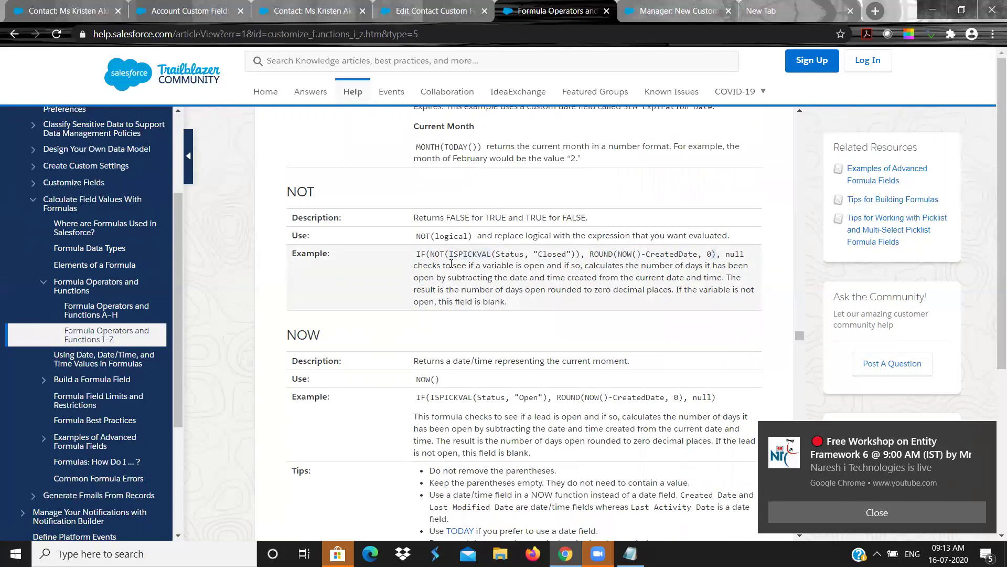
pyautogui.doubleClick(438, 255)
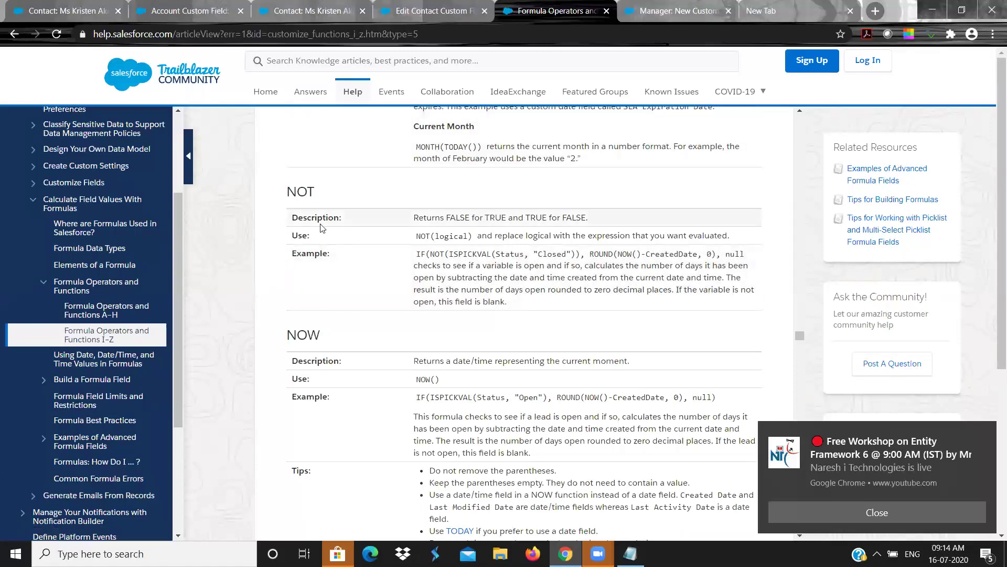
# Browse back through the other function references to the start of the Formula Operators and Functions I–Z article
pyautogui.scroll(12, 321, 228)
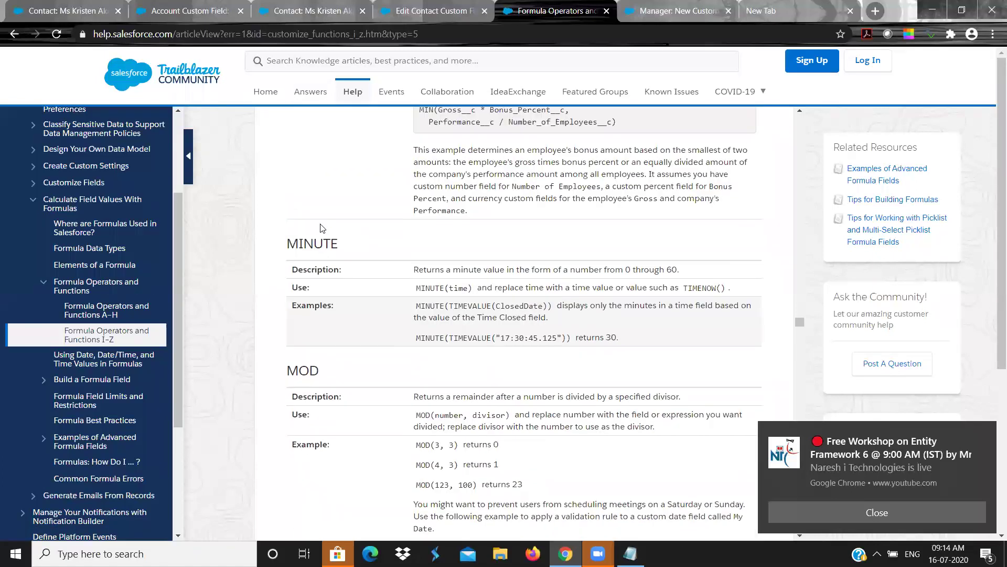
pyautogui.scroll(15, 322, 228)
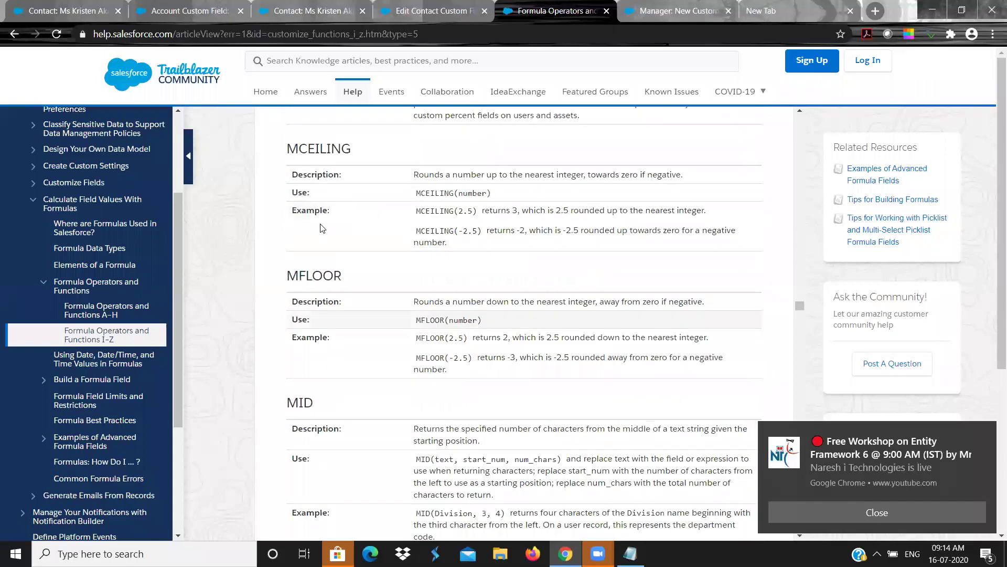
pyautogui.scroll(7, 322, 228)
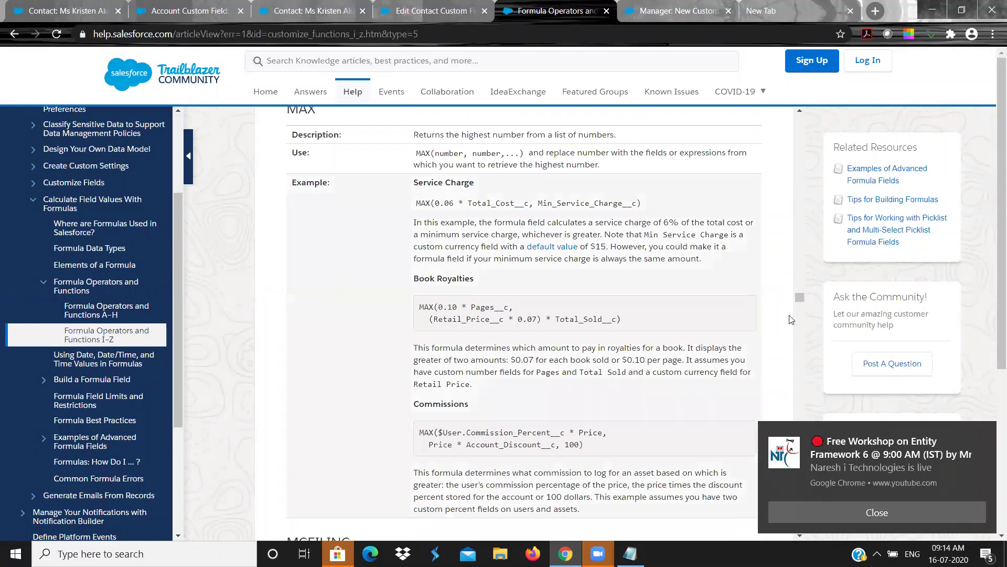
pyautogui.moveTo(801, 300); pyautogui.dragTo(810, 110)
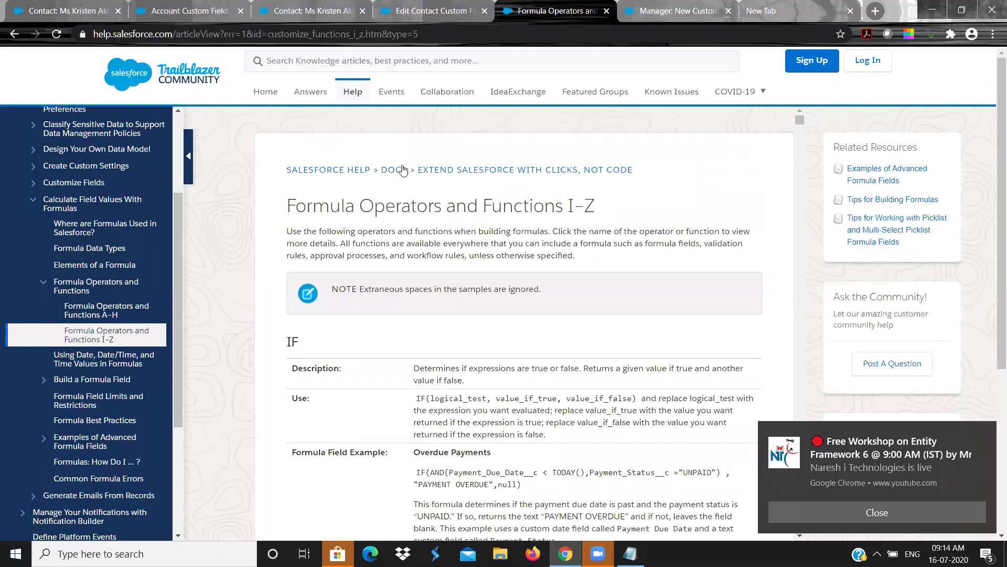
# Open the Formula Operators and Functions help topic and read its Add and Subtract operator references
pyautogui.click(83, 301)
pyautogui.click(82, 294)
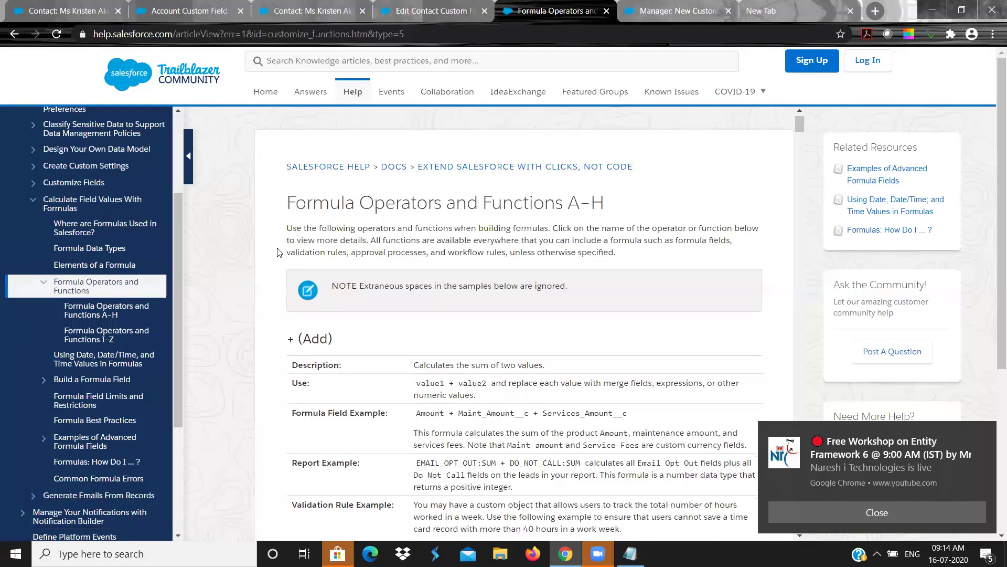
pyautogui.scroll(-6, 278, 253)
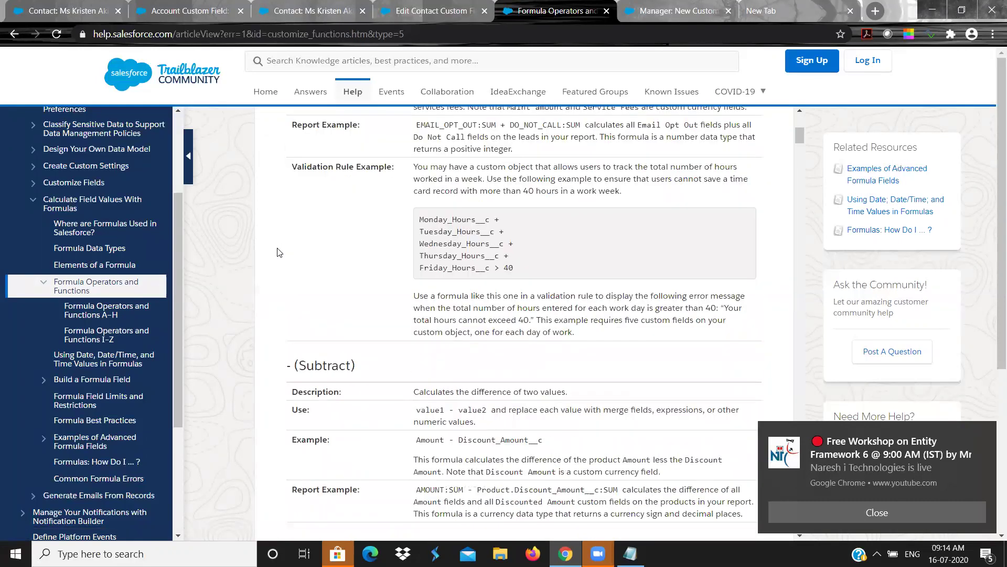
# Switch to the Notepad notes and highlight the noted functions from ISPICKVAL through NOT for review
pyautogui.hotkey('alt', 'Tab')
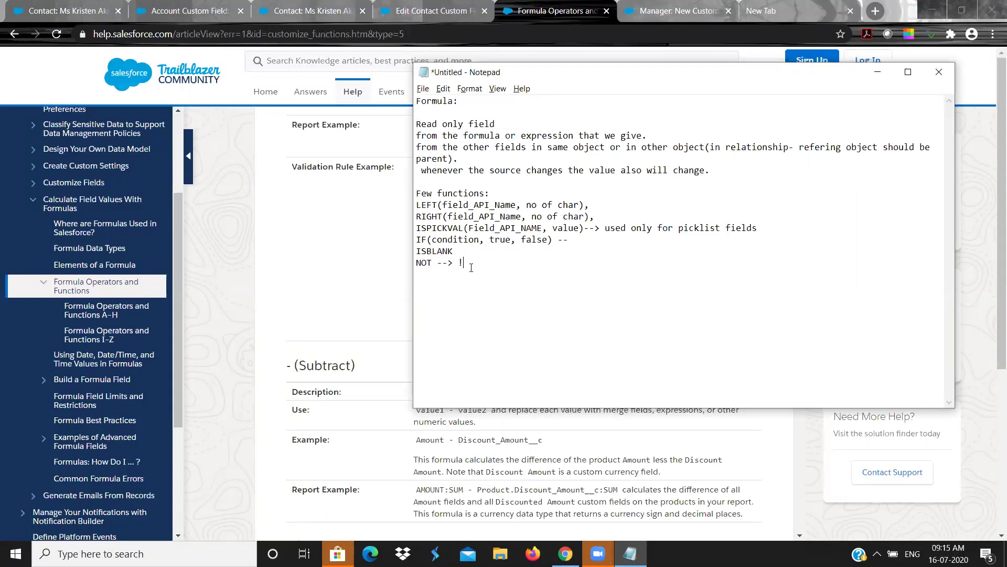
pyautogui.hotkey('shift', 'Up')
pyautogui.hotkey('shift', 'Up')
pyautogui.hotkey('shift', 'Up')
pyautogui.hotkey('shift', 'Up')
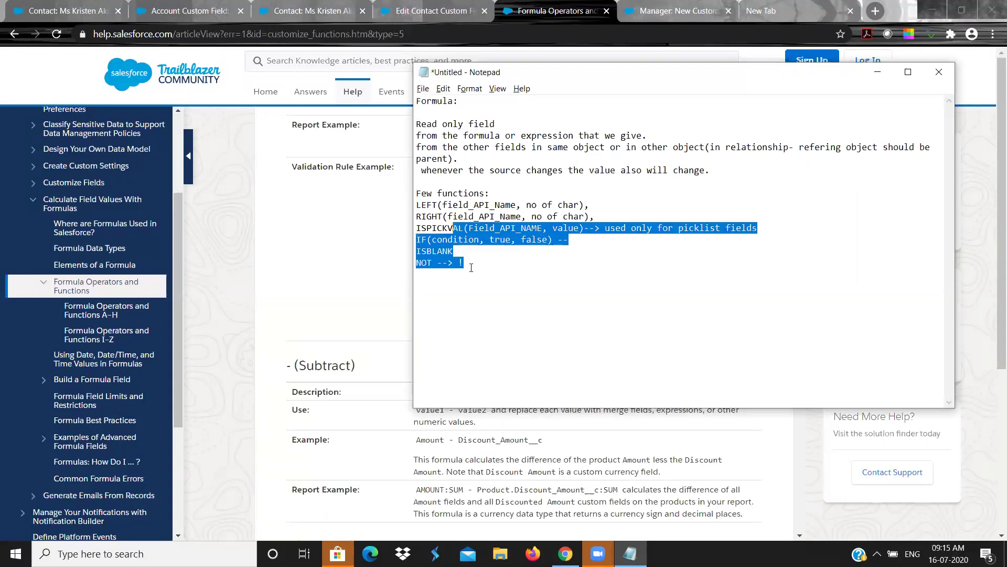
# Review the formula definition in the notes, covering the read-only field and values taken from other fields
pyautogui.doubleClick(493, 124)
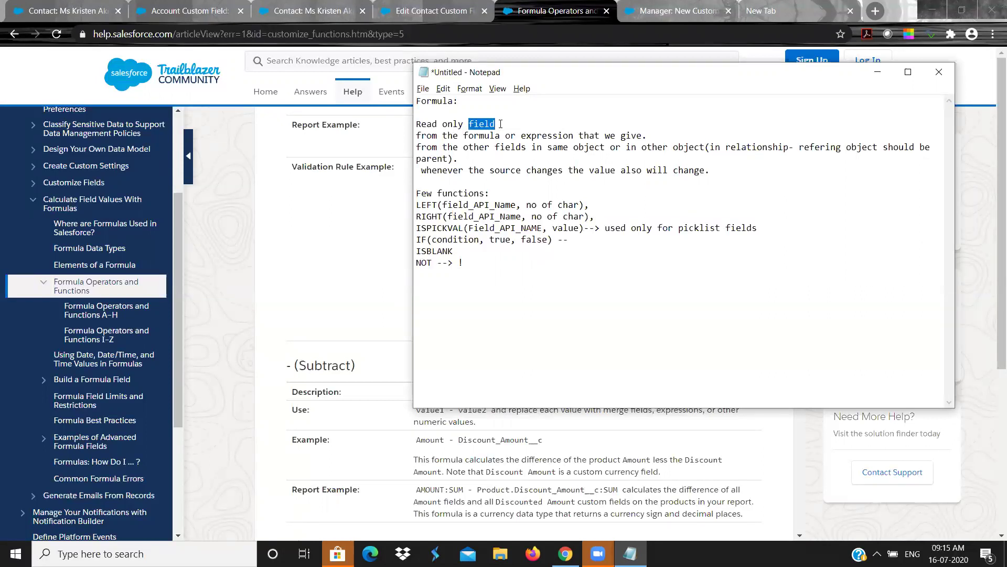
pyautogui.click(501, 124)
pyautogui.doubleClick(453, 102)
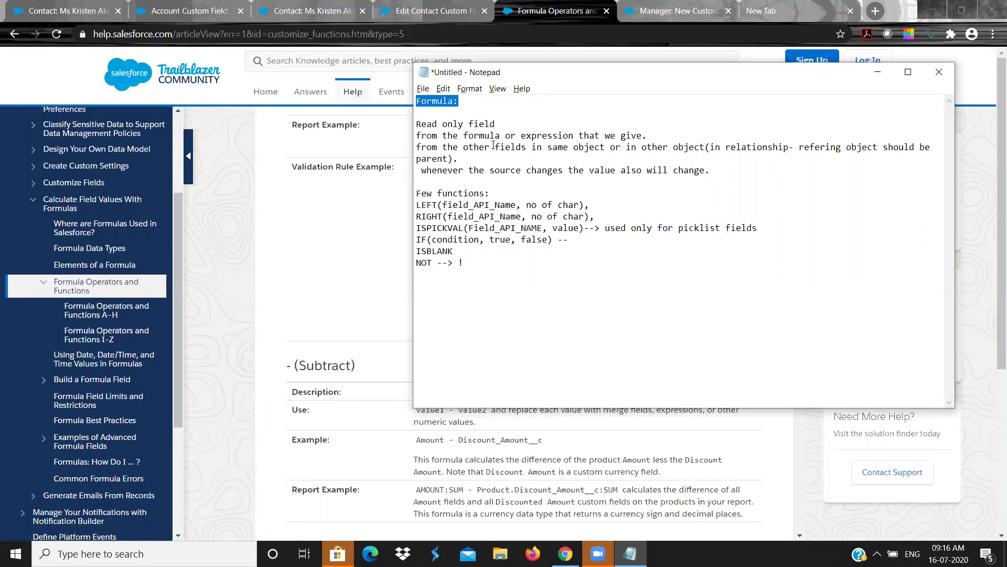
pyautogui.doubleClick(496, 146)
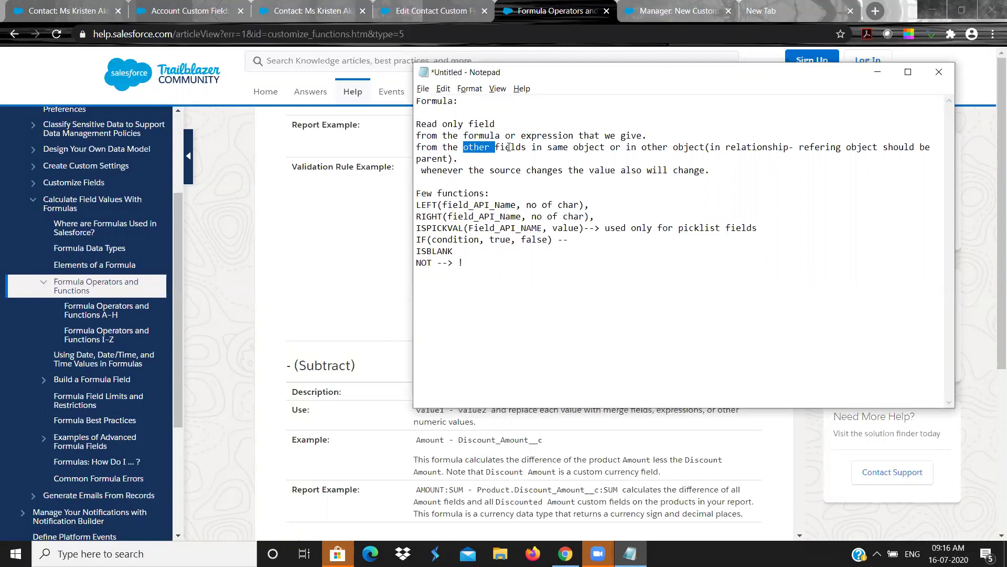
pyautogui.doubleClick(510, 148)
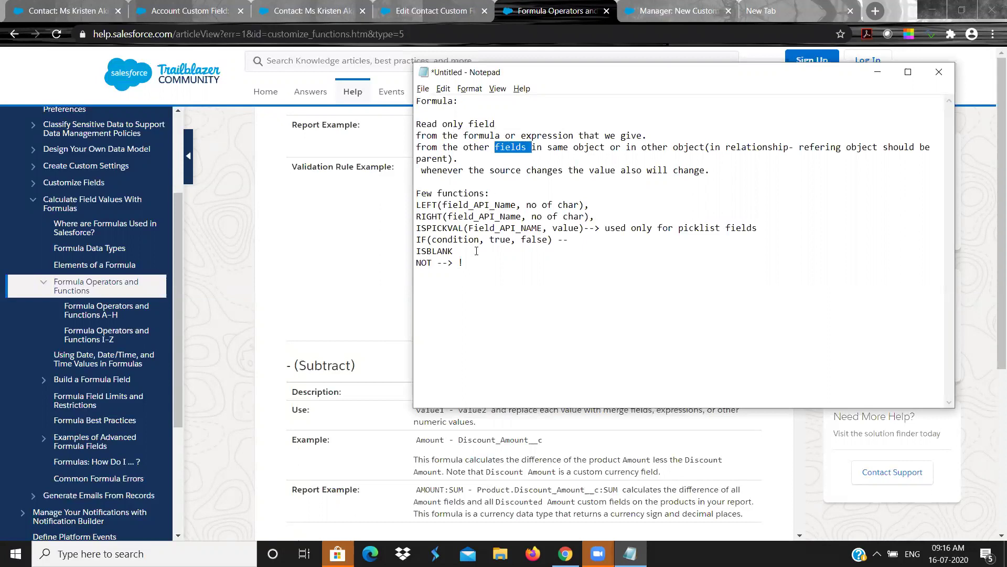
# Highlight the whole function list from LEFT through NOT for review, clear the selection and dismiss the workshop notification
pyautogui.click(472, 267)
pyautogui.hotkey('shift', 'Up')
pyautogui.hotkey('shift', 'Up')
pyautogui.hotkey('shift', 'Up')
pyautogui.hotkey('shift', 'Up')
pyautogui.hotkey('shift', 'Up')
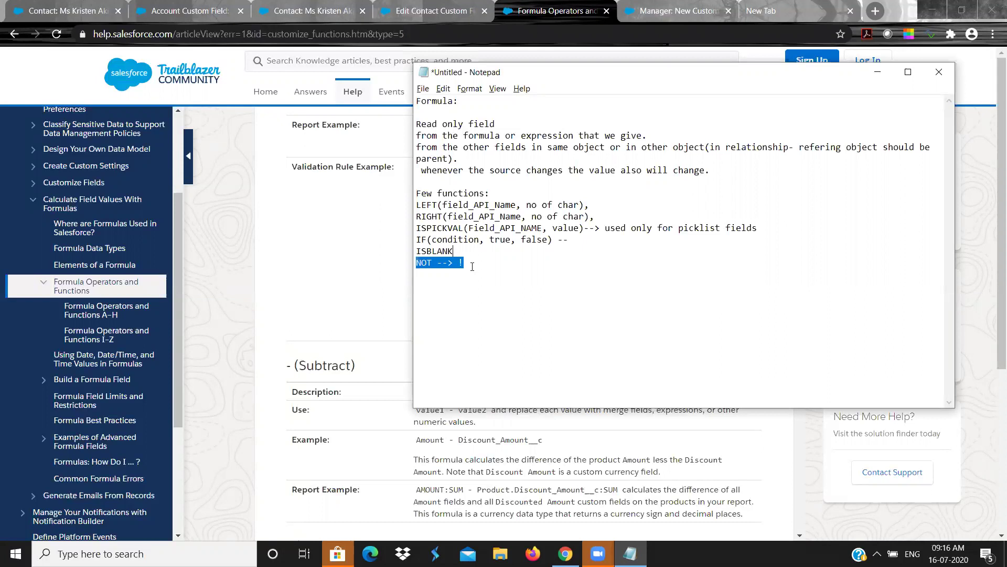
pyautogui.hotkey('shift', 'Left')
pyautogui.hotkey('shift', 'Left')
pyautogui.hotkey('shift', 'Left')
pyautogui.hotkey('shift', 'Left')
pyautogui.hotkey('shift', 'Left')
pyautogui.hotkey('shift', 'Left')
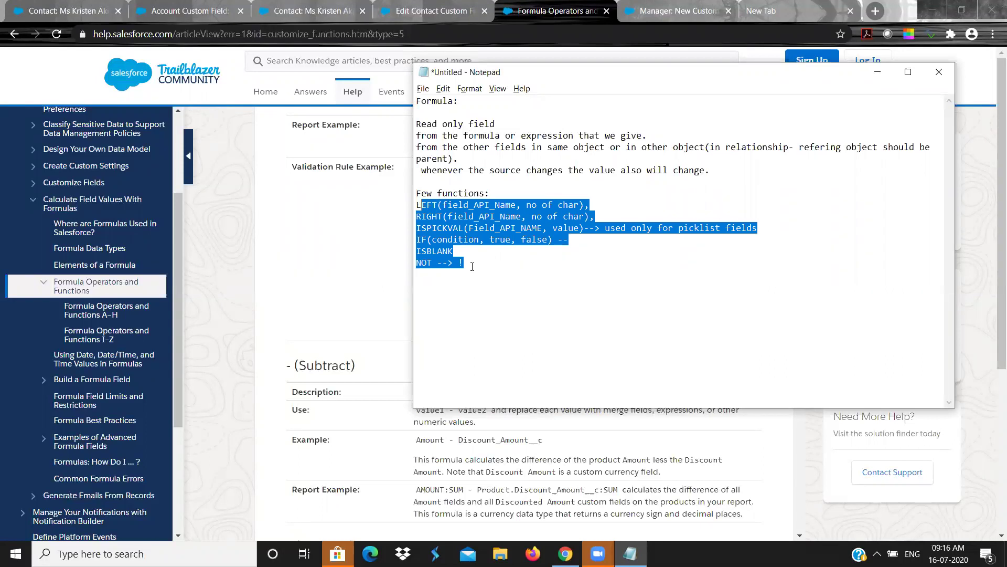
pyautogui.hotkey('shift', 'Left')
pyautogui.press('Down')
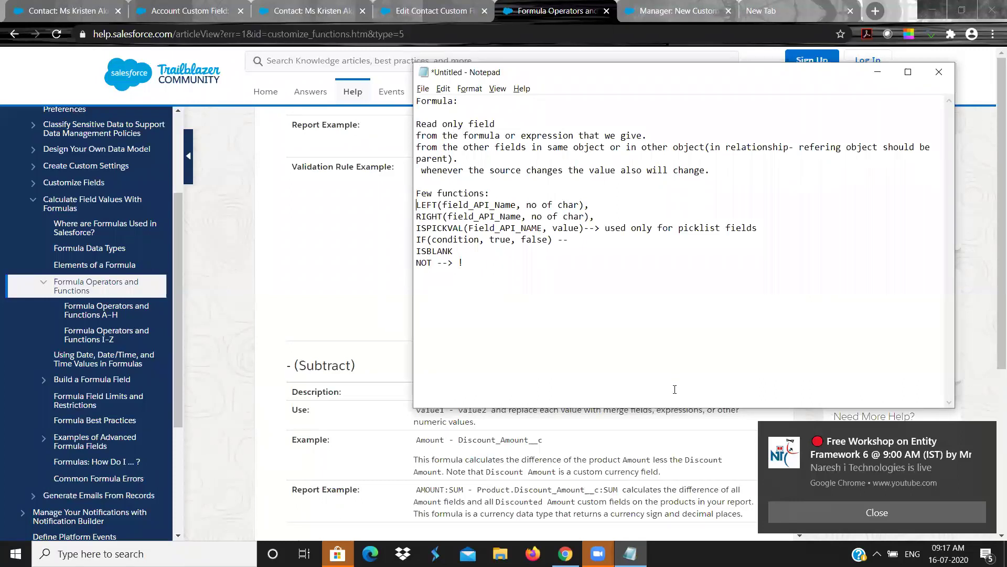
pyautogui.click(826, 531)
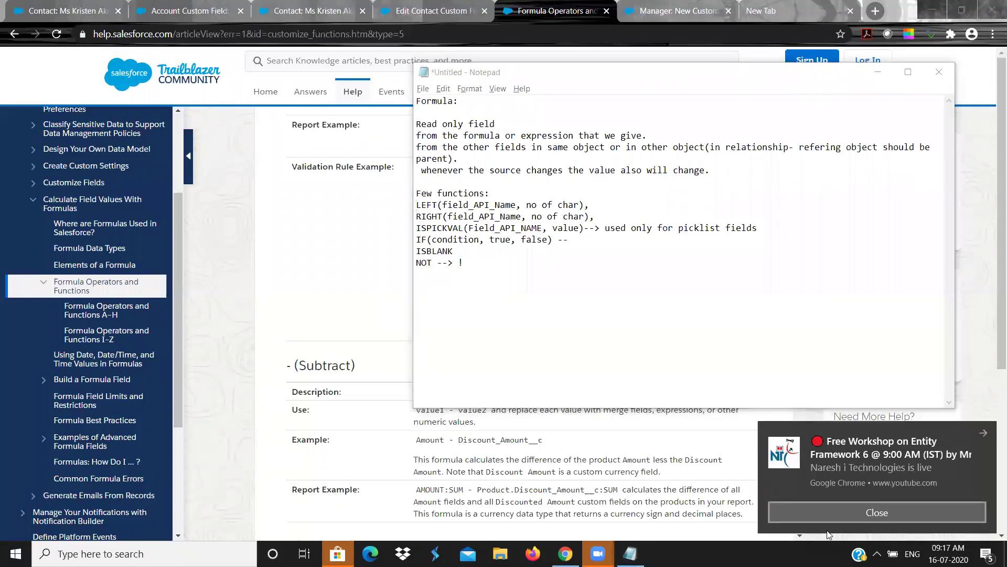